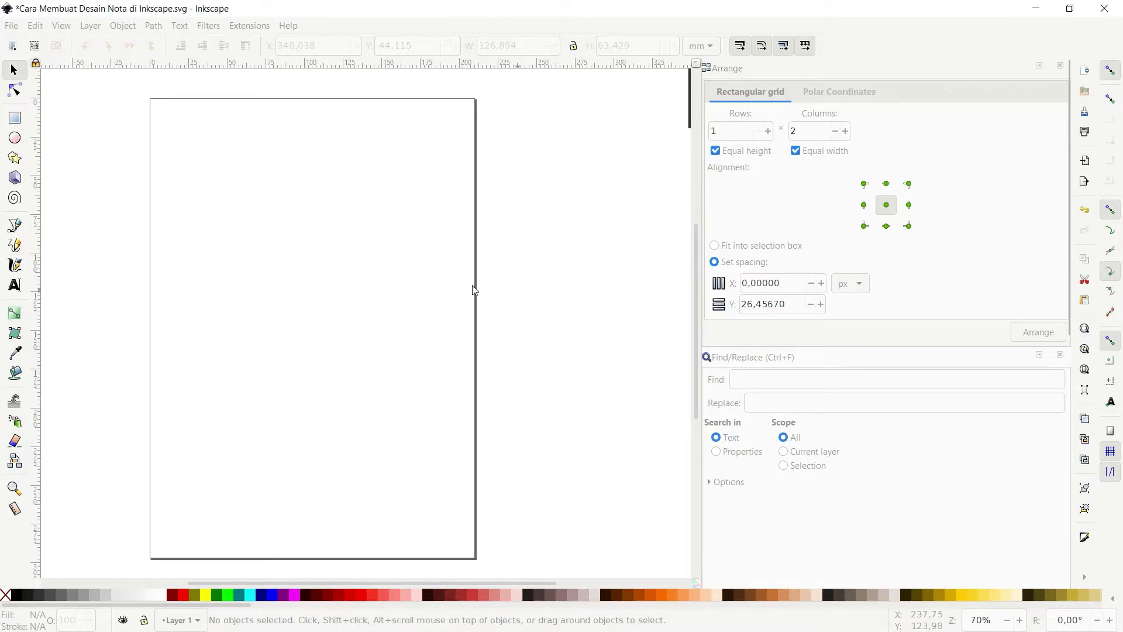
Step: Switch the page to landscape A4, 297 × 210 mm, in Document Properties
key("ctrl+shift+d")
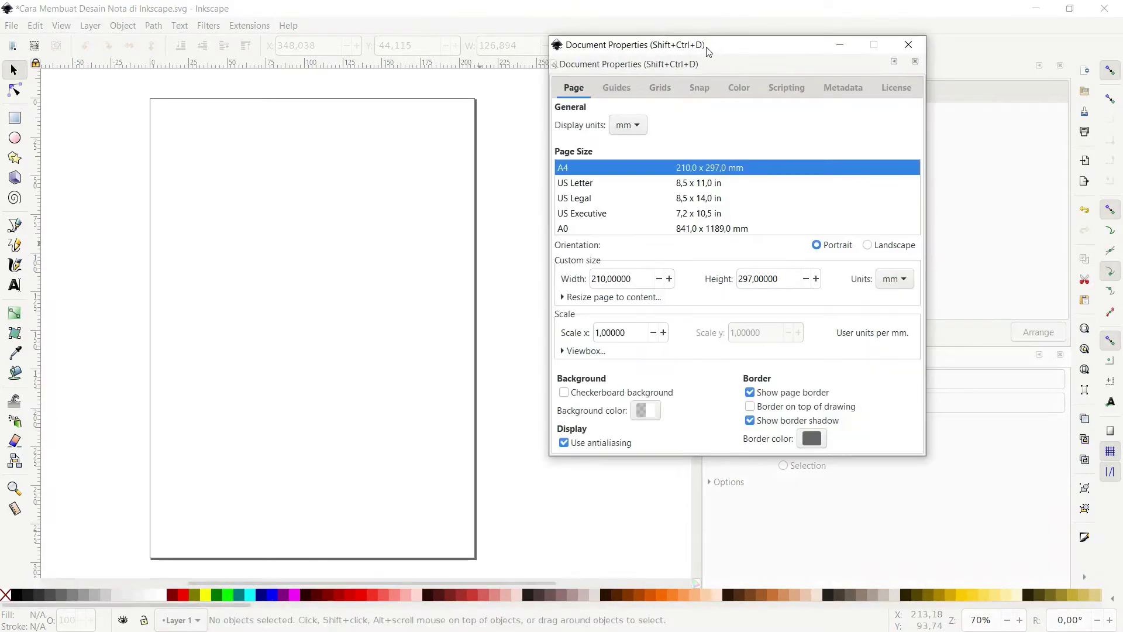
left_click_drag(708, 52, 580, 94)
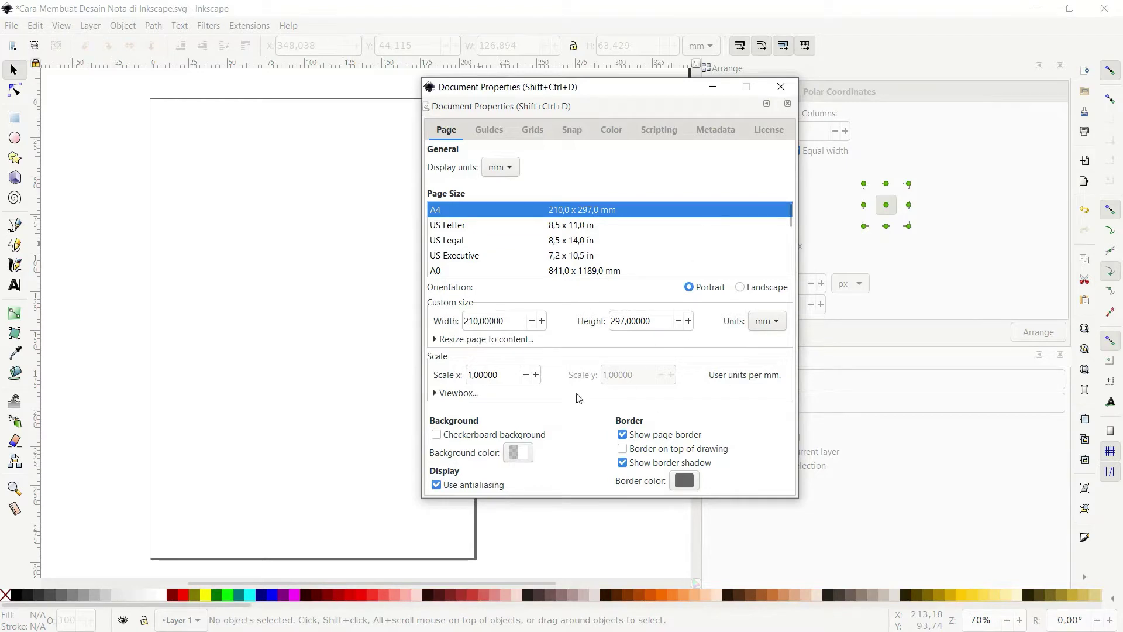
double_click(498, 320)
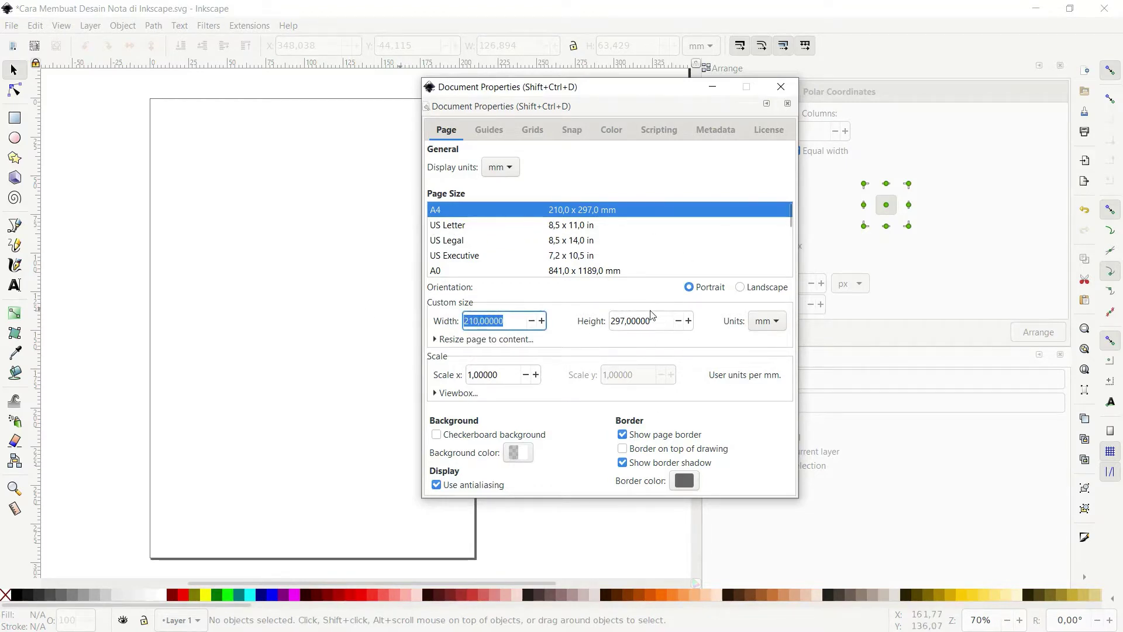
left_click(740, 287)
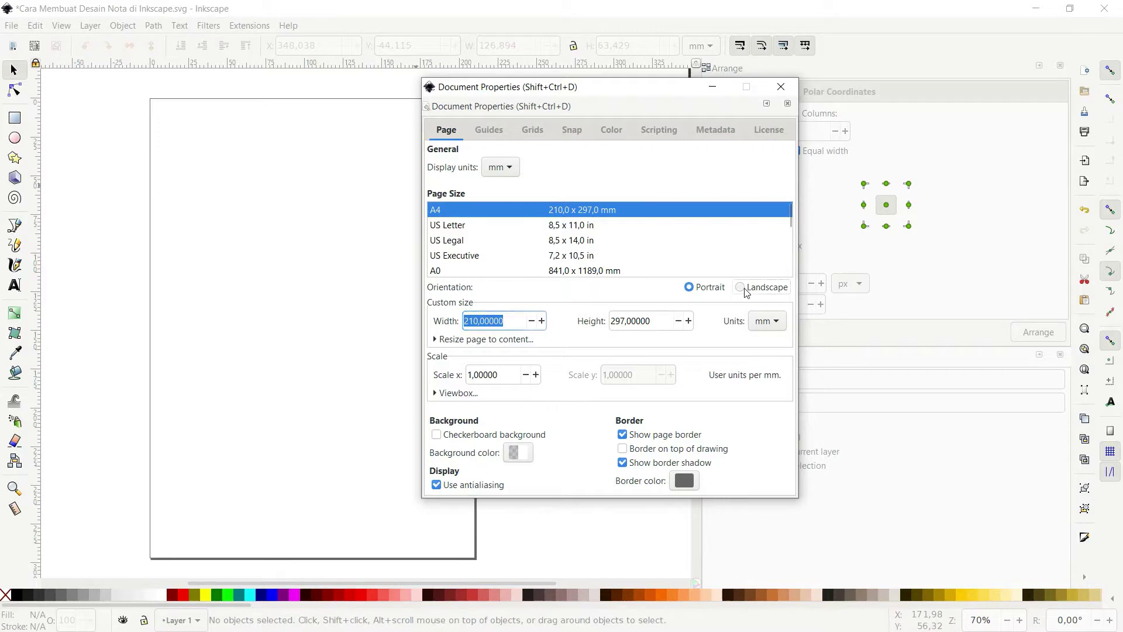
left_click(786, 91)
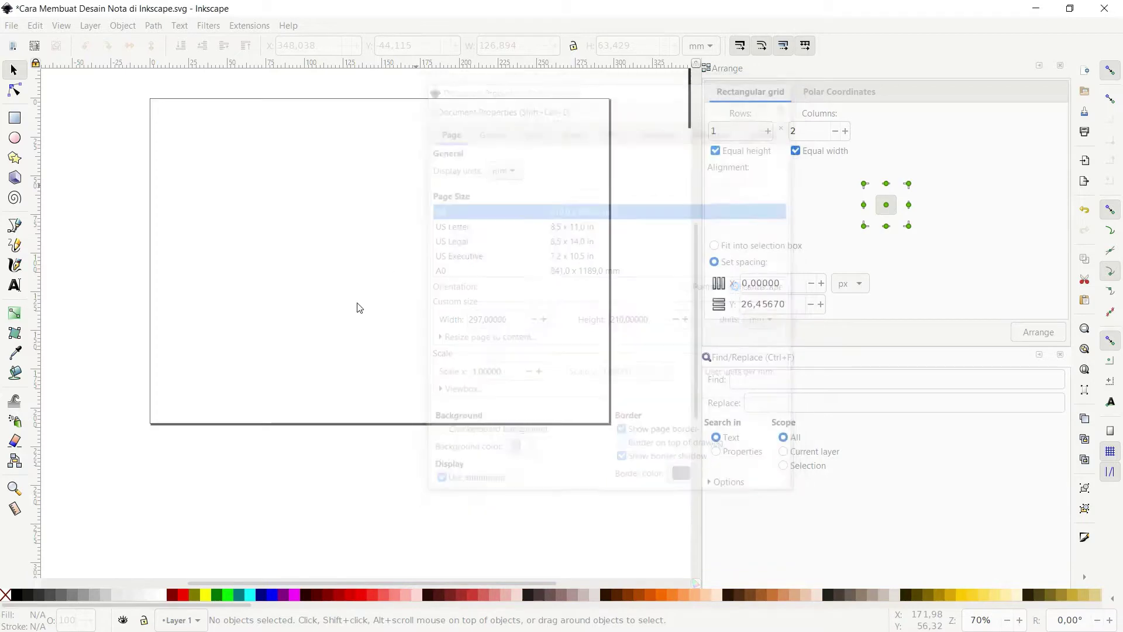
Step: Draw a 148.5 × 210 mm rectangle placed at X 0, Y 0 on the page
scroll(473, 339, "up", 2)
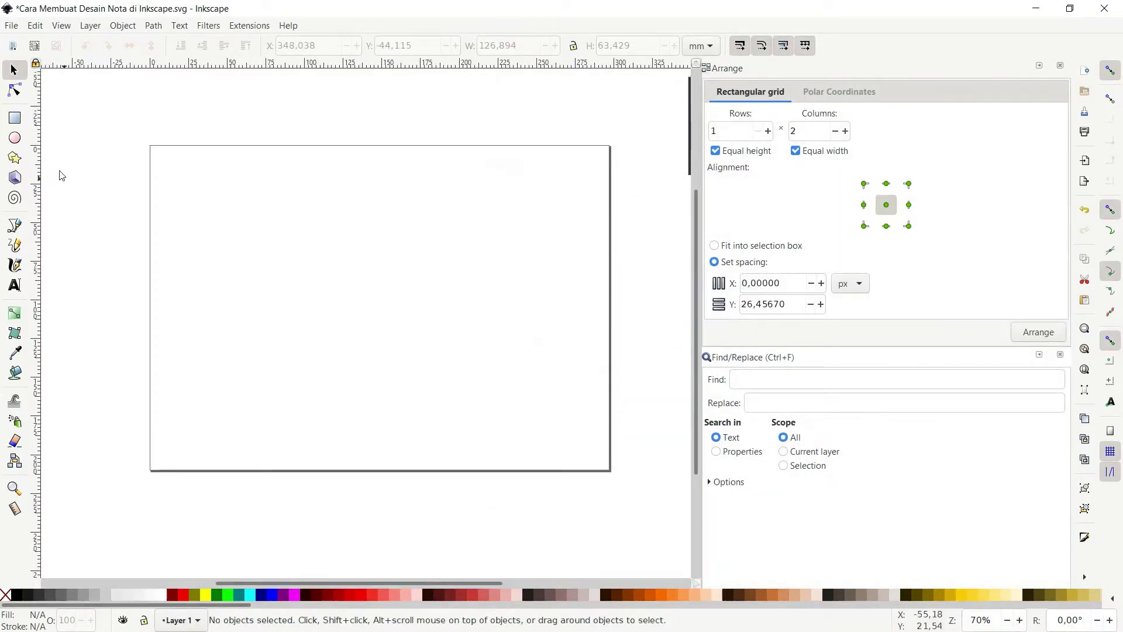
left_click(15, 118)
left_click_drag(164, 160, 335, 347)
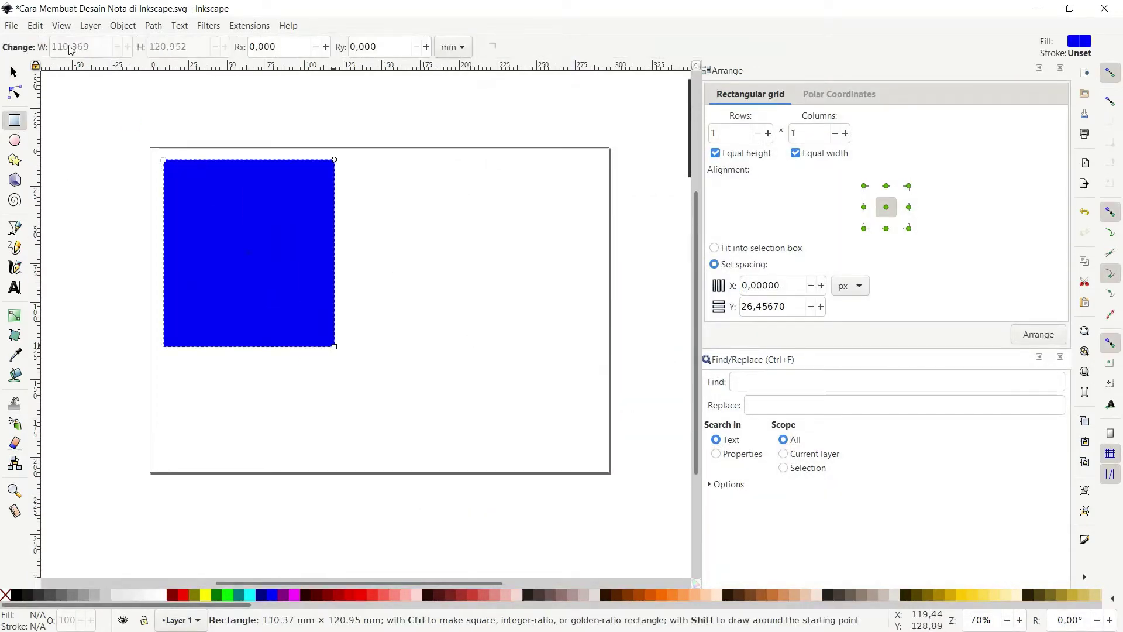
left_click(84, 45)
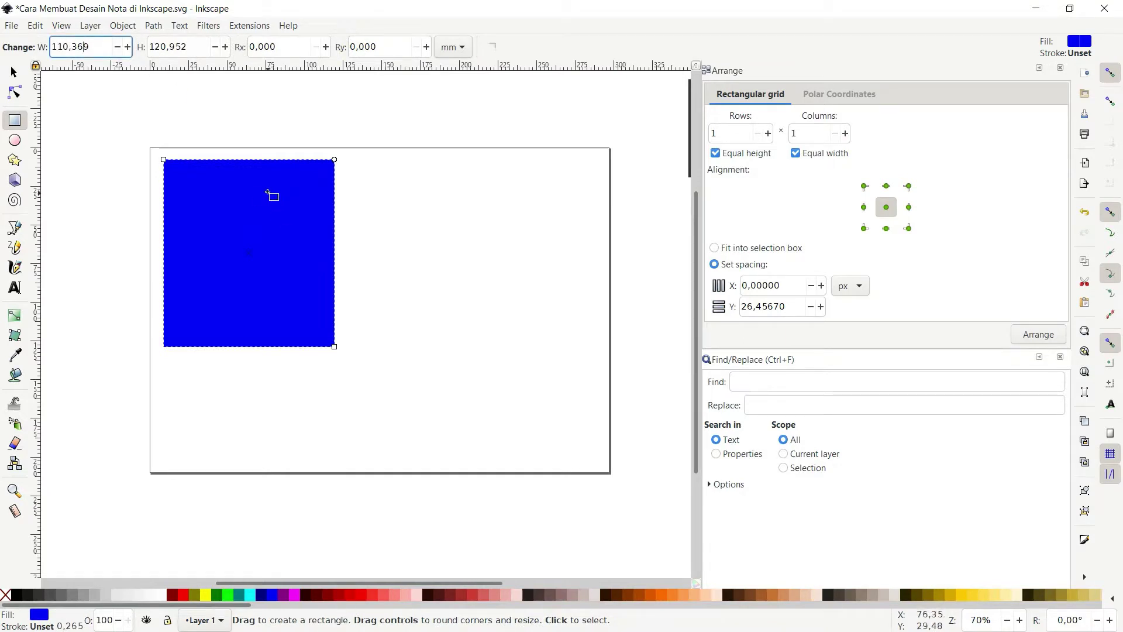
key("ctrl+a")
type("1")
key("Tab")
type("210")
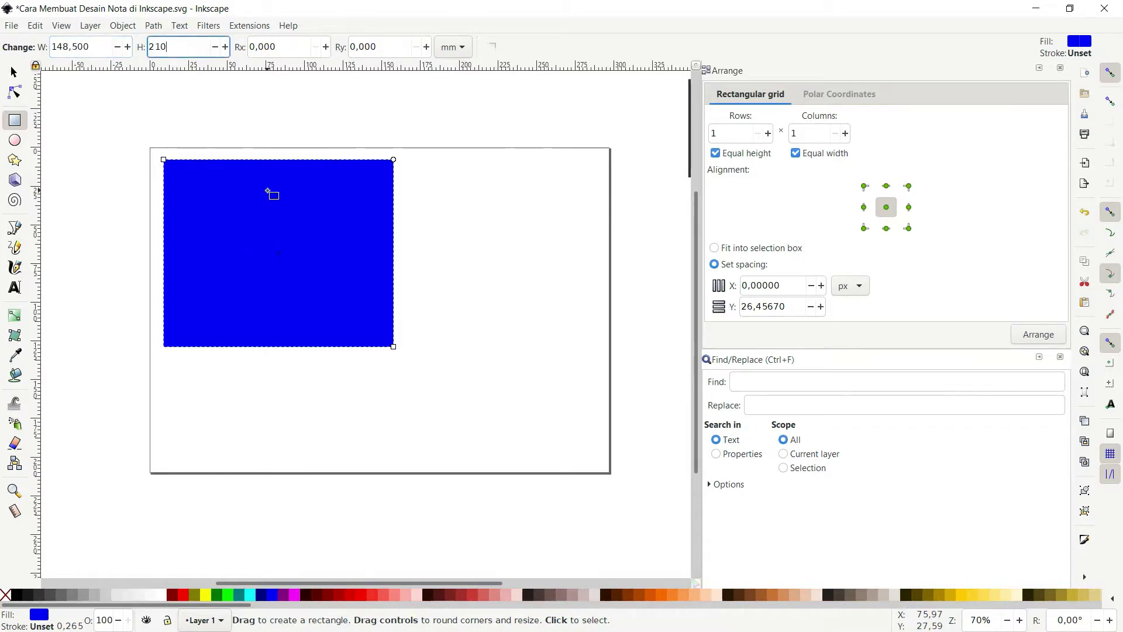
key("Return")
type("s")
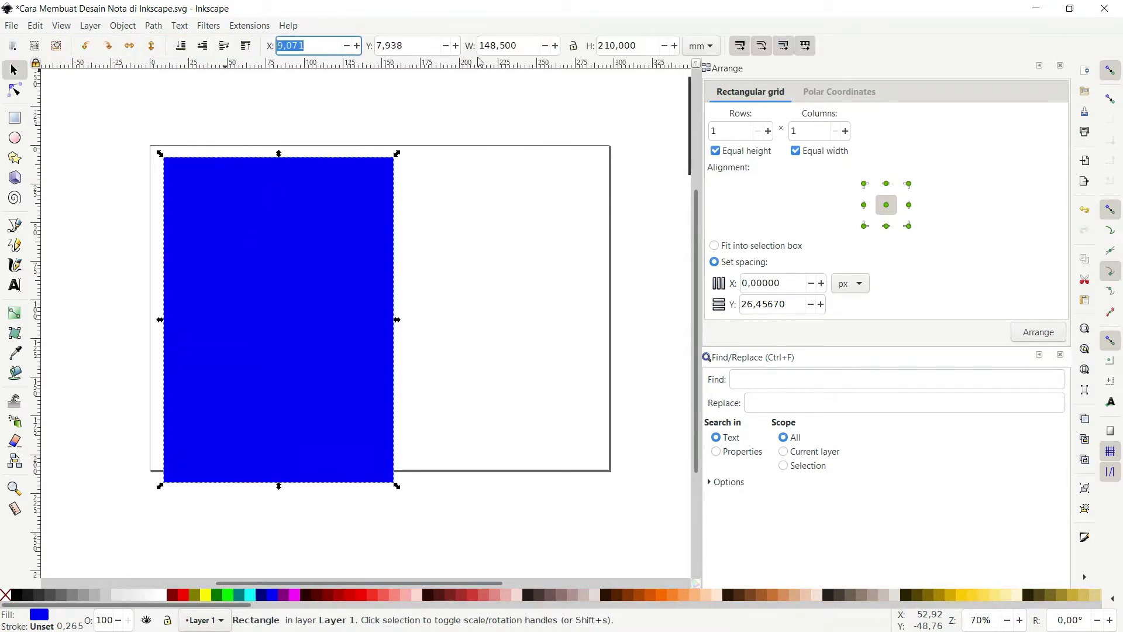
type("0")
key("Tab")
type("0")
key("Return")
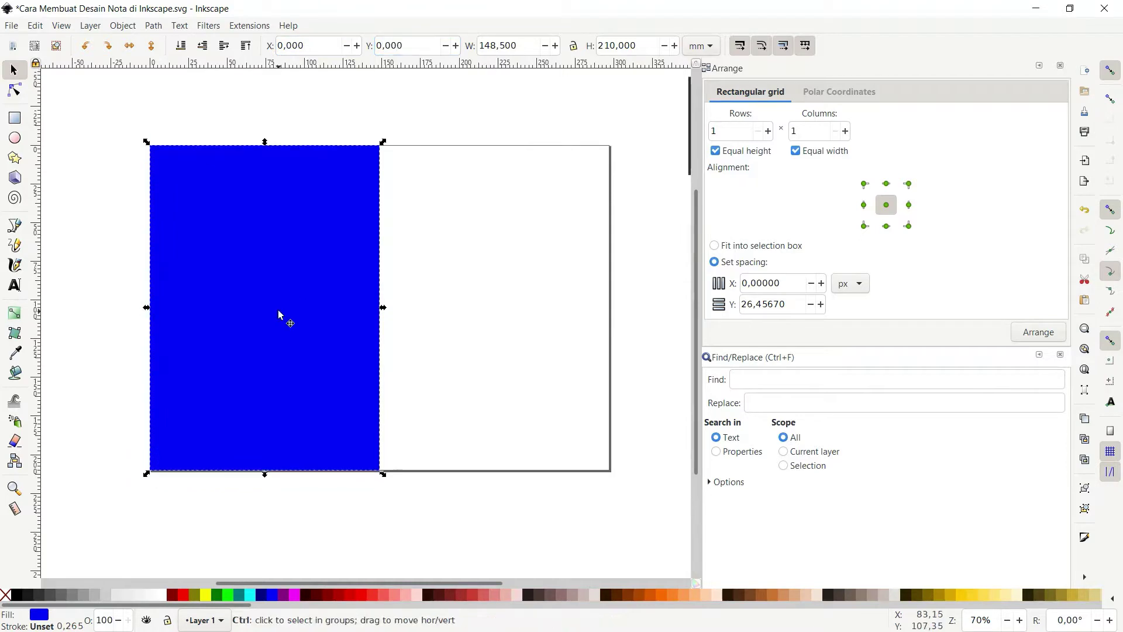
Step: Duplicate it onto the right half, filling the left light grey and the right near-white
key("ctrl+d")
left_click_drag(245, 241, 462, 236)
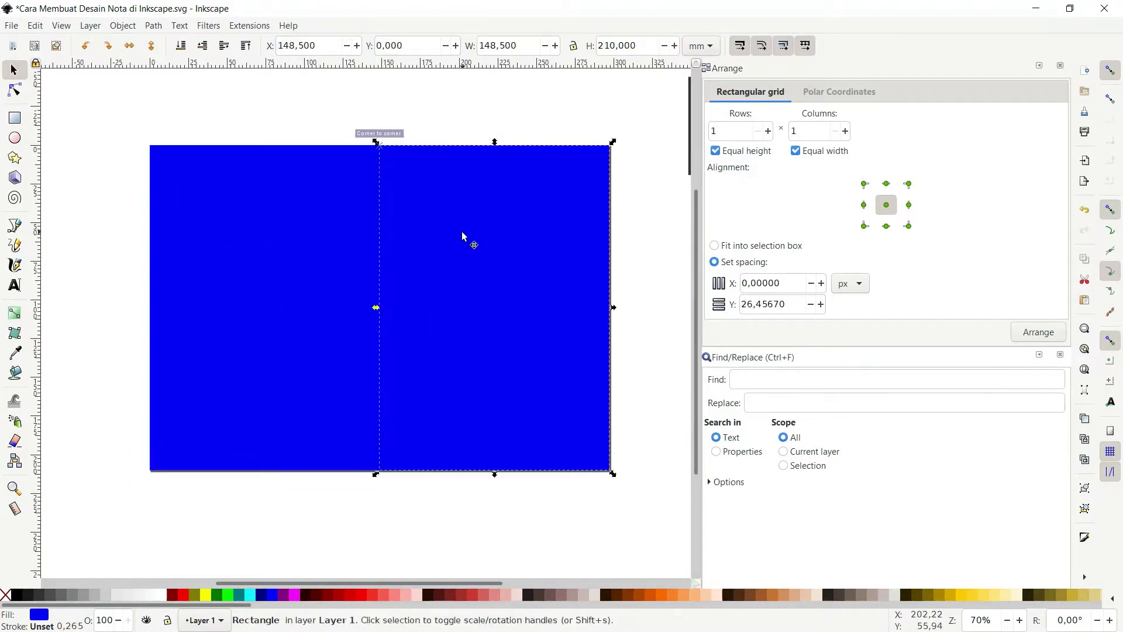
left_click(303, 258)
left_click(105, 594)
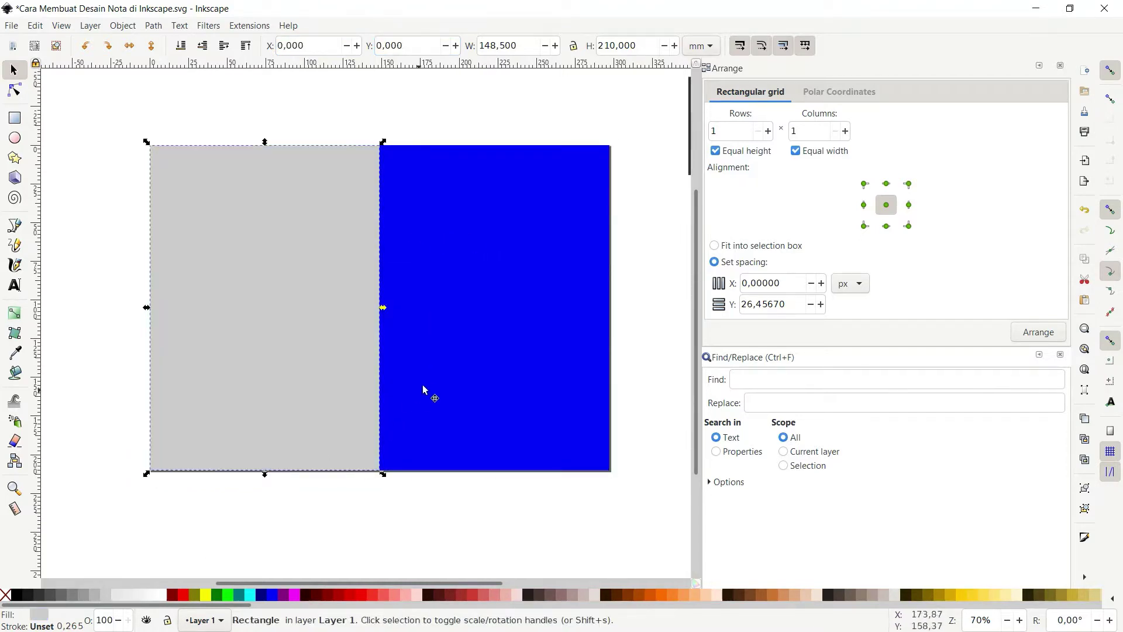
left_click(423, 385)
left_click(155, 594)
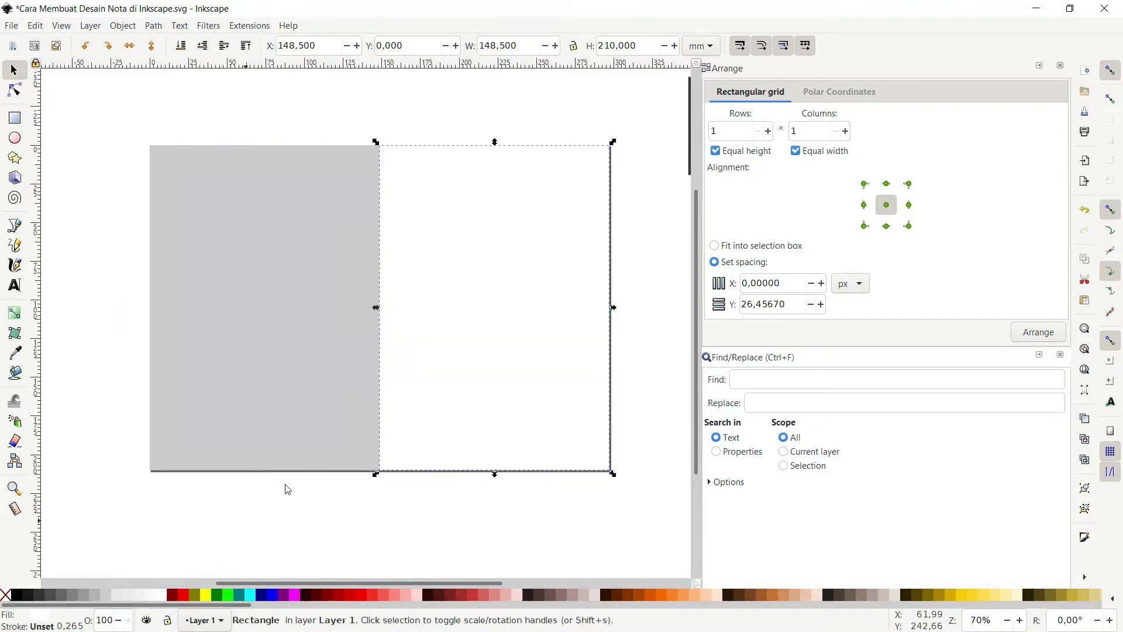
left_click(143, 594)
key("Escape")
left_click(295, 381)
scroll(316, 421, "down", 2)
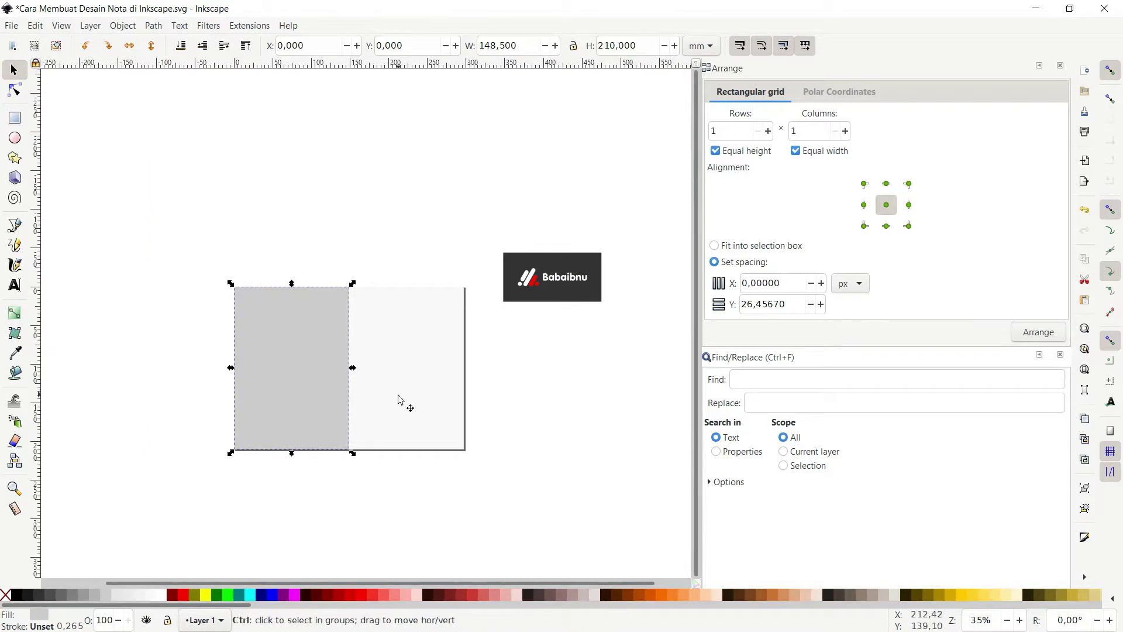
Step: Move the logo from beside the page onto the top of the grey panel
scroll(402, 396, "up", 2)
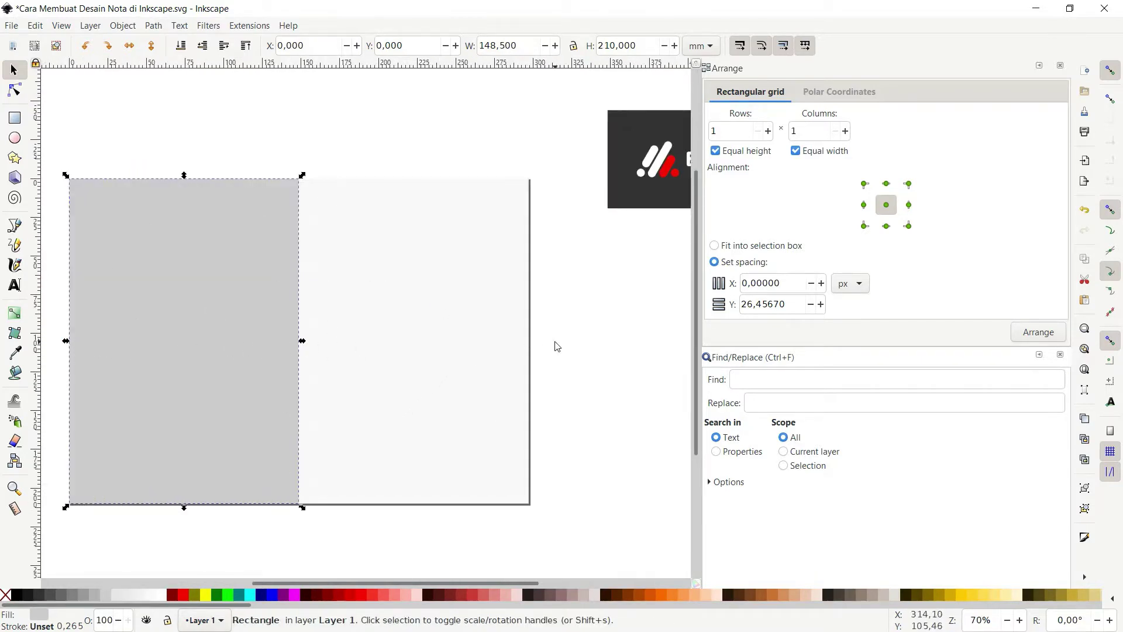
scroll(426, 390, "down", 2)
left_click(541, 394)
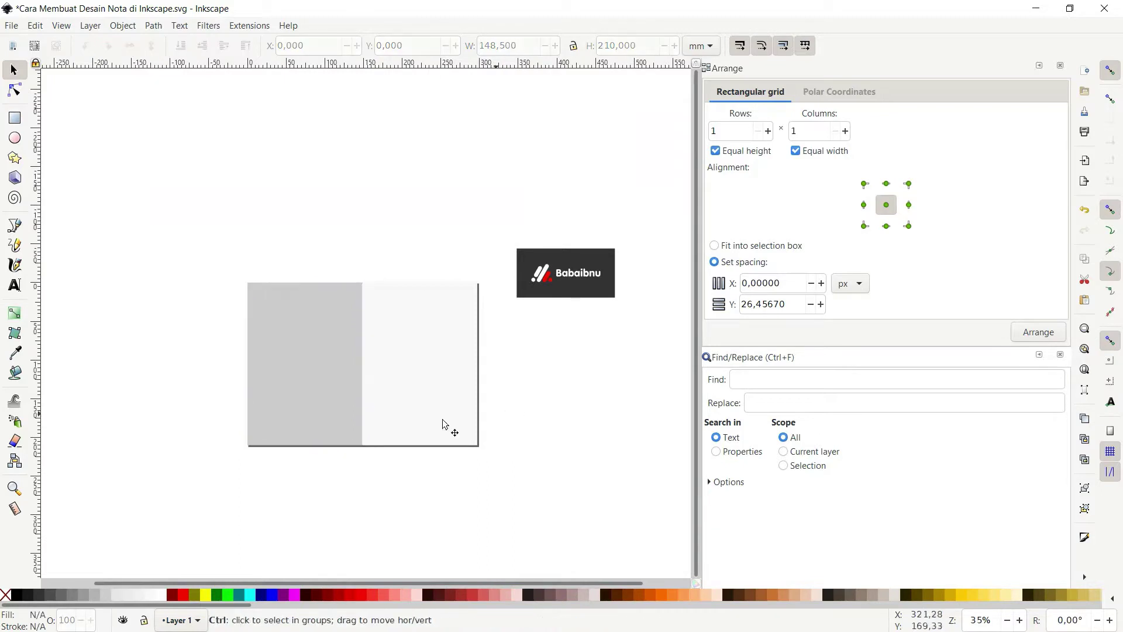
left_click(326, 387)
scroll(351, 412, "up", 2)
scroll(357, 409, "down", 2)
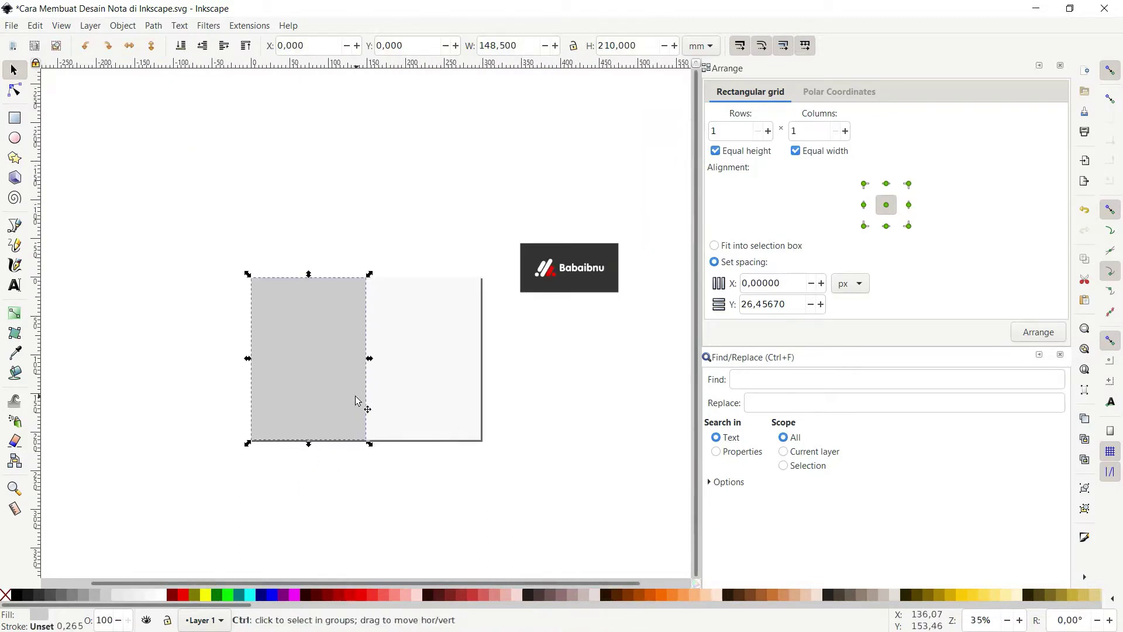
scroll(360, 406, "up", 1)
scroll(431, 206, "down", 1)
left_click_drag(525, 126, 672, 256)
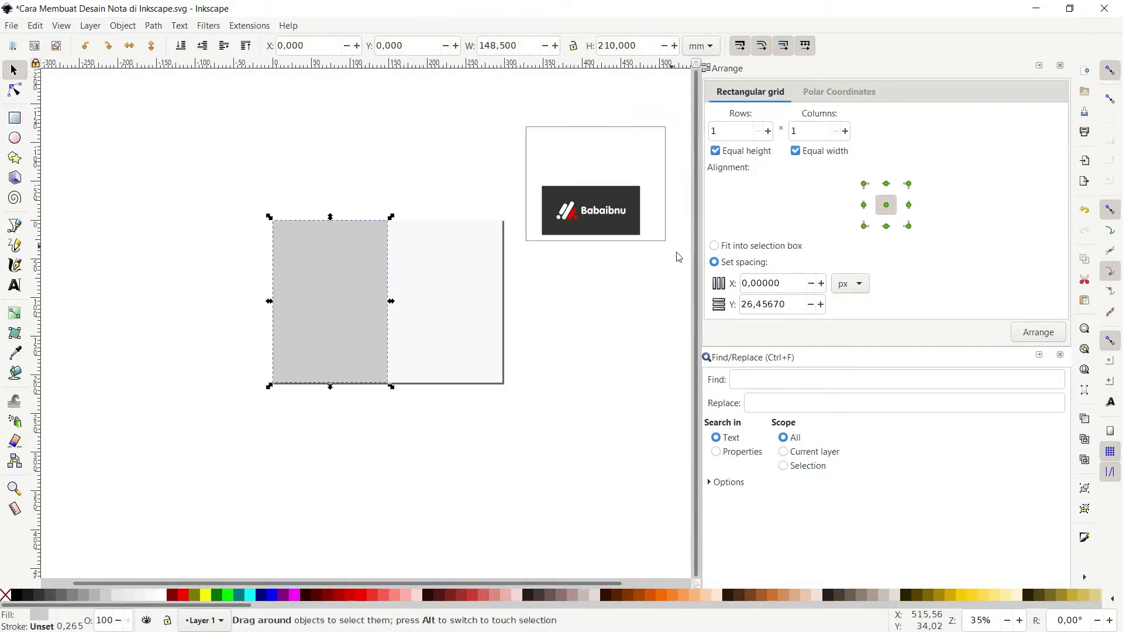
left_click_drag(558, 226, 289, 210)
Step: Delete the logo's dark background rectangle and fill the remaining logo parts black
scroll(289, 210, "up", 4)
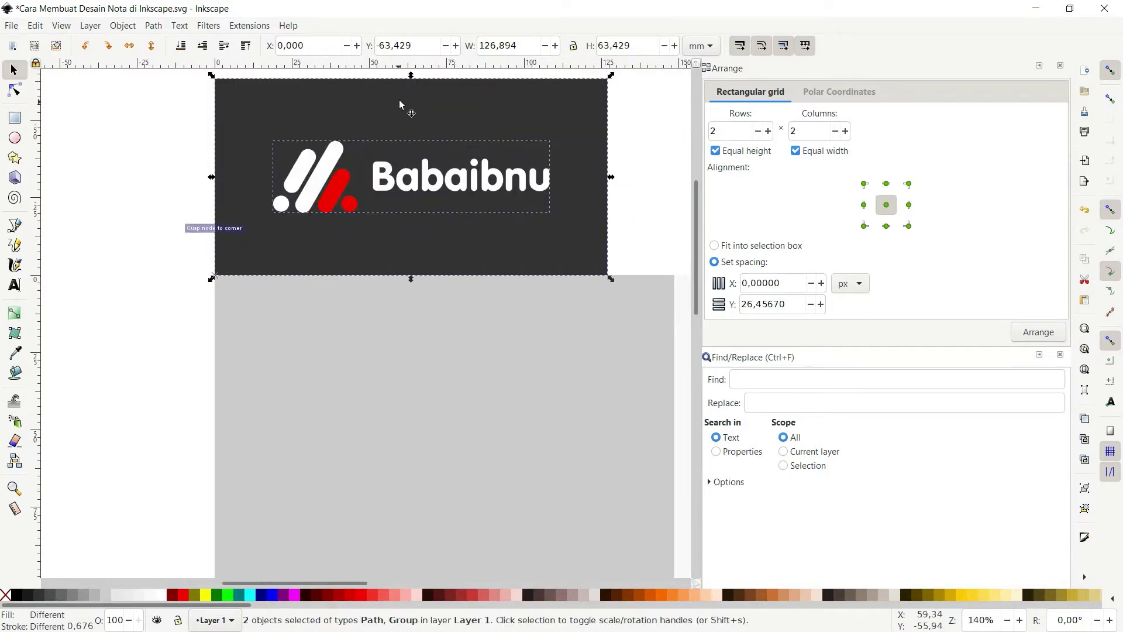
scroll(460, 93, "down", 2)
key("Escape")
left_click(370, 138)
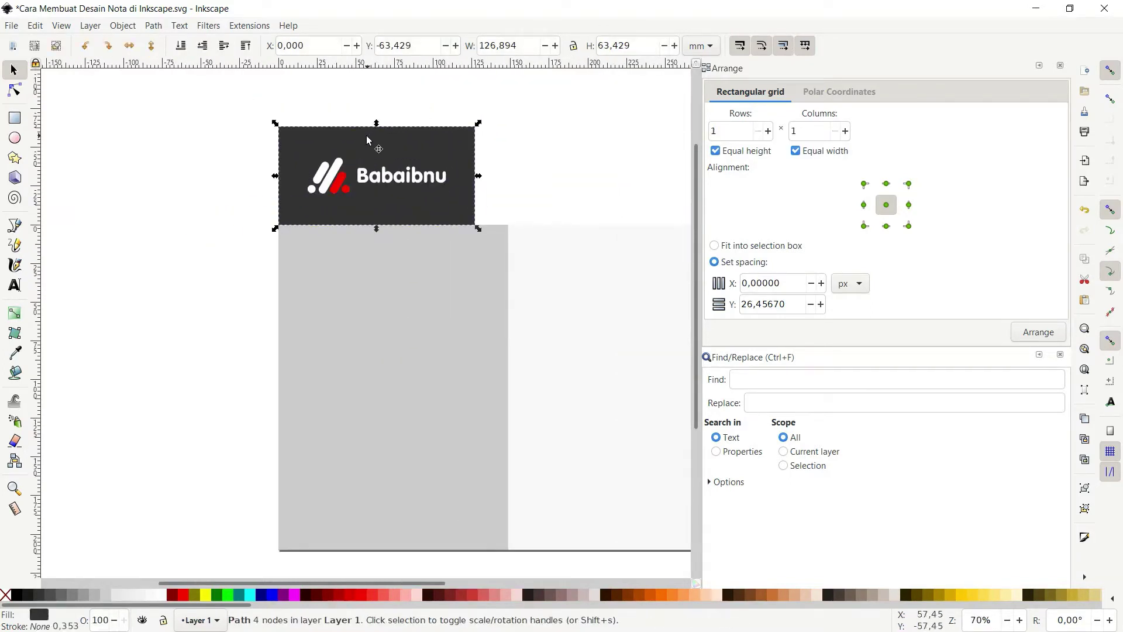
key("Delete")
left_click_drag(255, 118, 532, 226)
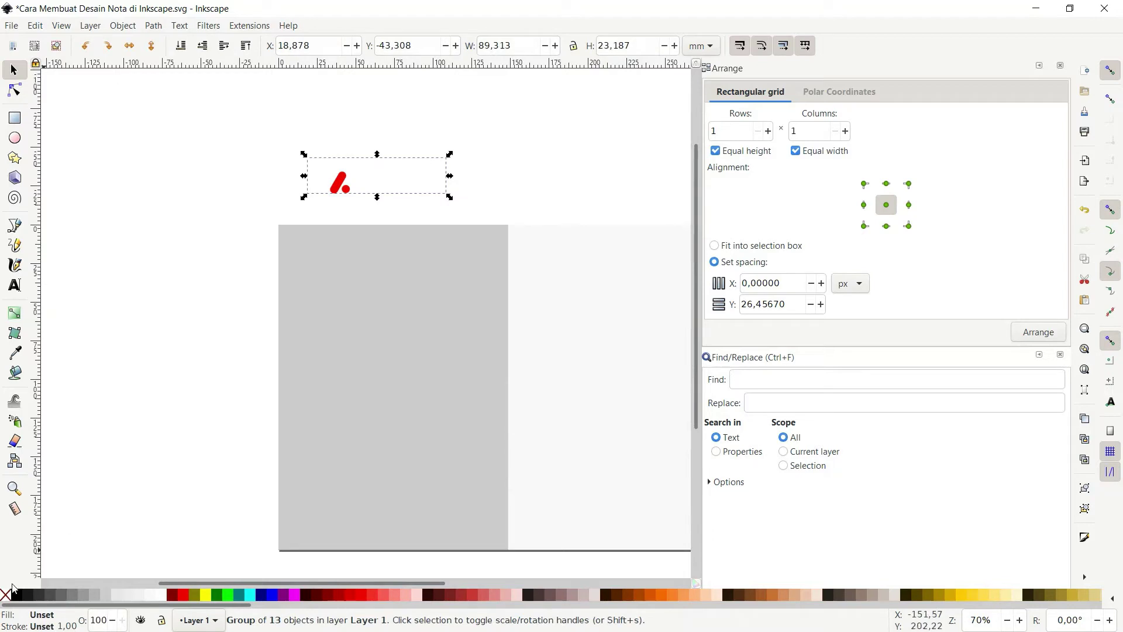
left_click(16, 594)
Step: Scale the logo to about 51.9 × 13.5 mm in the grey panel's top-left corner
left_click_drag(334, 178, 315, 251)
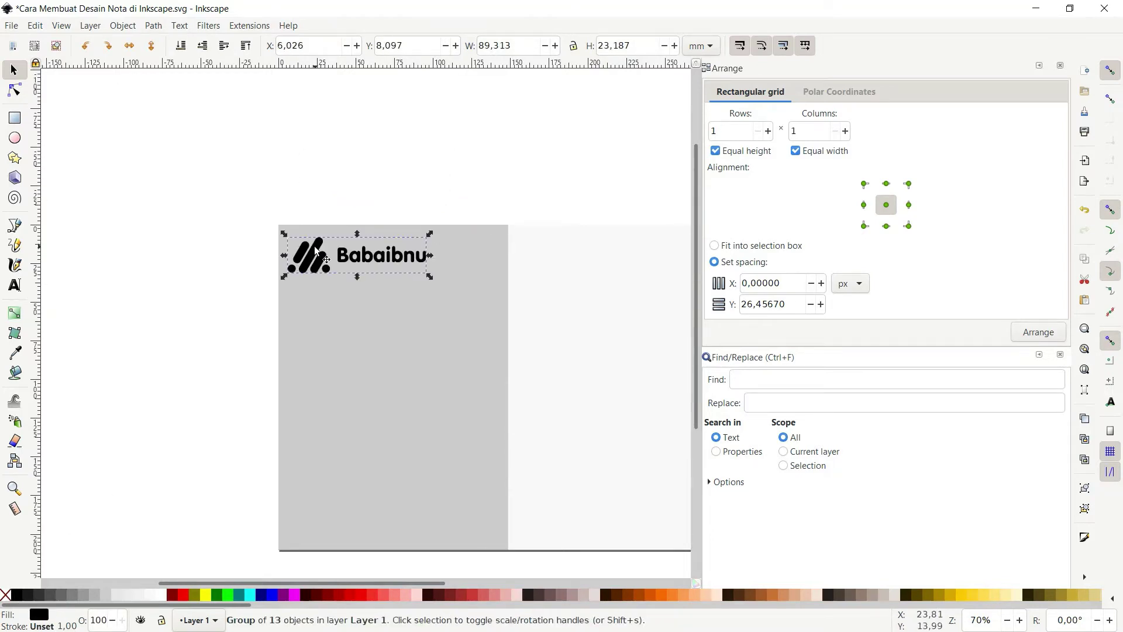
scroll(315, 251, "up", 2)
left_click_drag(532, 305, 422, 272)
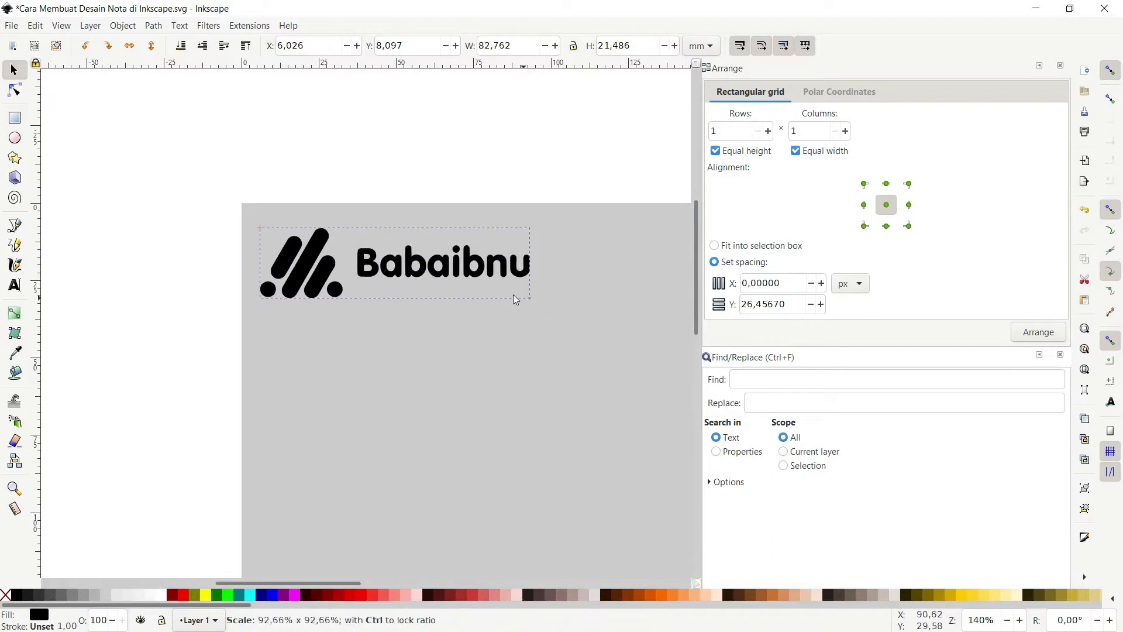
left_click_drag(285, 260, 289, 267)
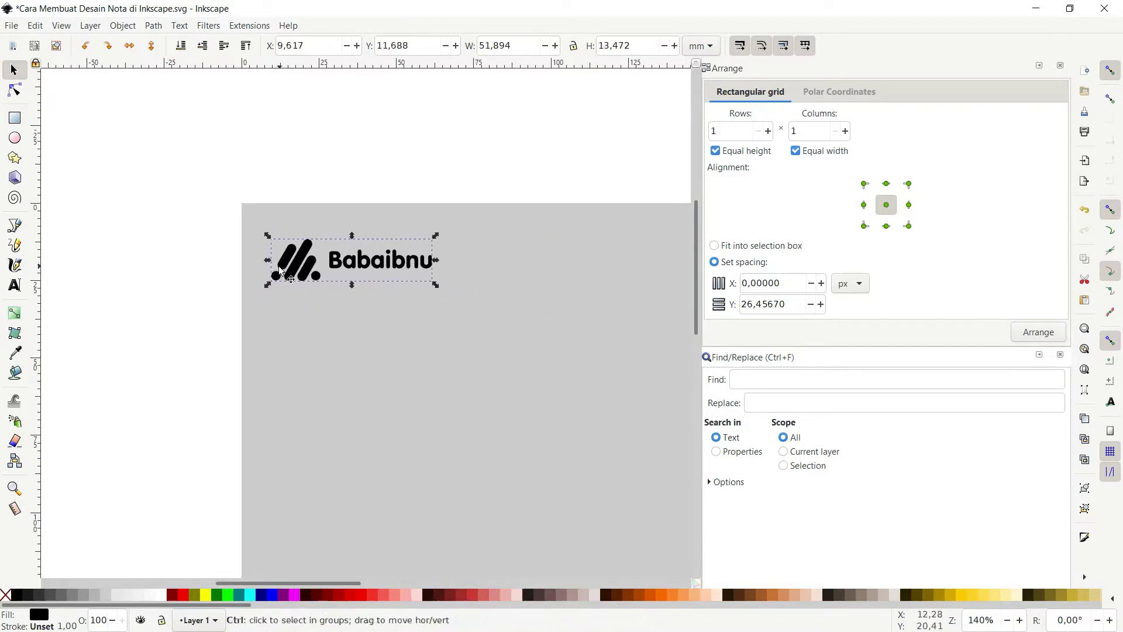
scroll(281, 266, "down", 2)
Step: Draw an inner rectangle sized 128.5 × 190 mm over the grey panel
left_click(423, 319)
key("n")
key("r")
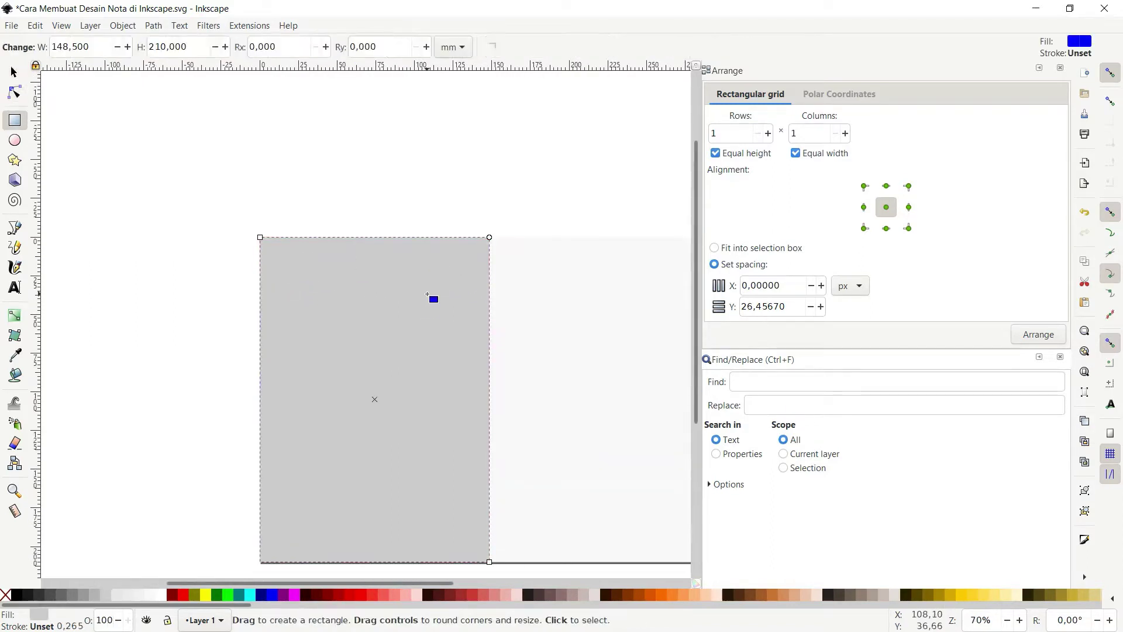
scroll(358, 254, "down", 3)
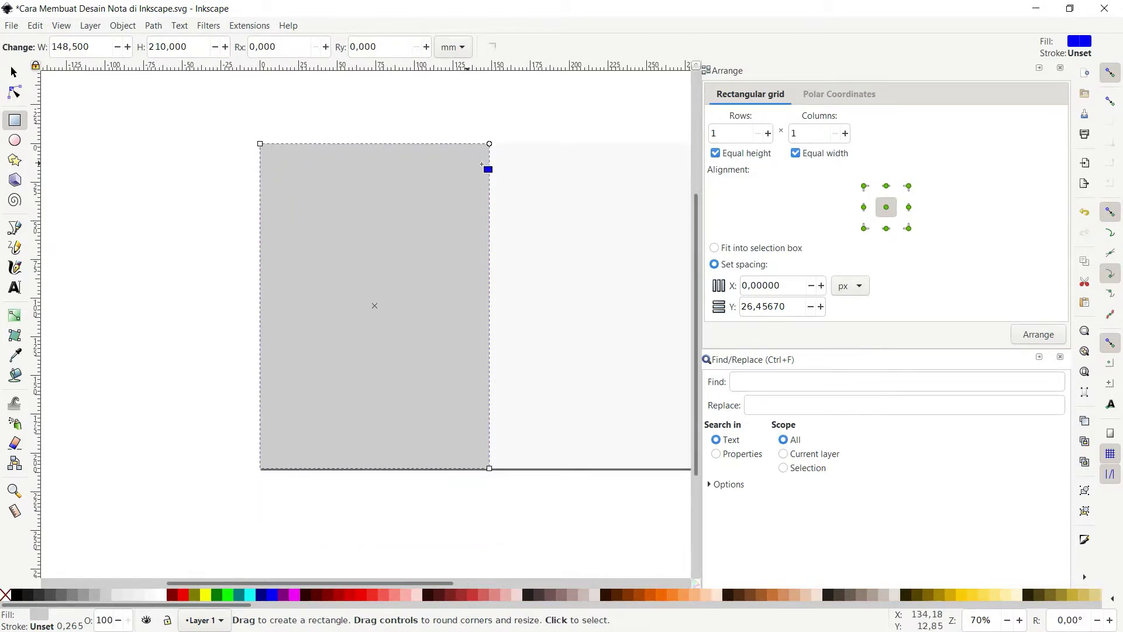
left_click_drag(63, 46, 59, 48)
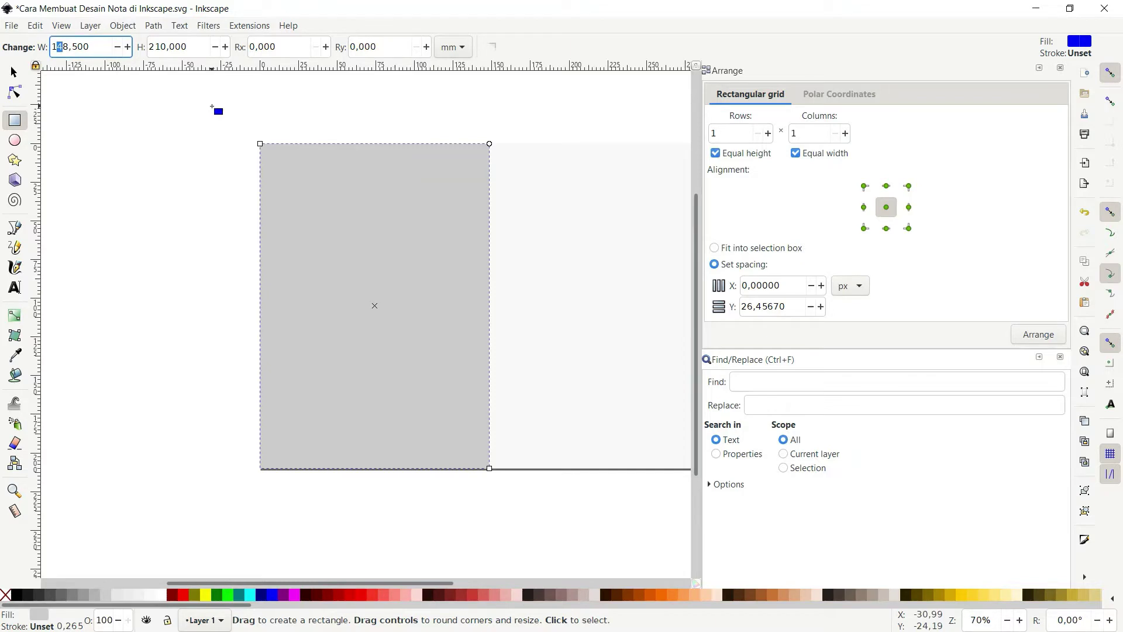
type("2")
key("Return")
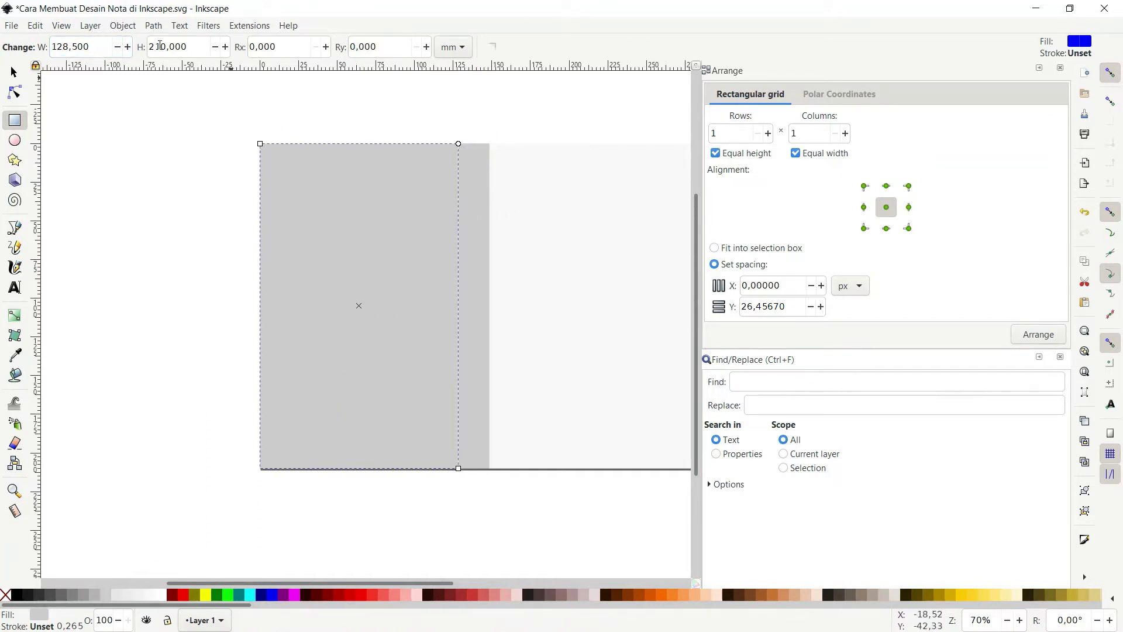
left_click_drag(159, 46, 137, 46)
key("Return")
Step: Centre the inner rectangle in the grey panel at X 10, Y 10, behind the logo
key("s")
left_click(477, 176, "shift")
key("shift+ctrl+a")
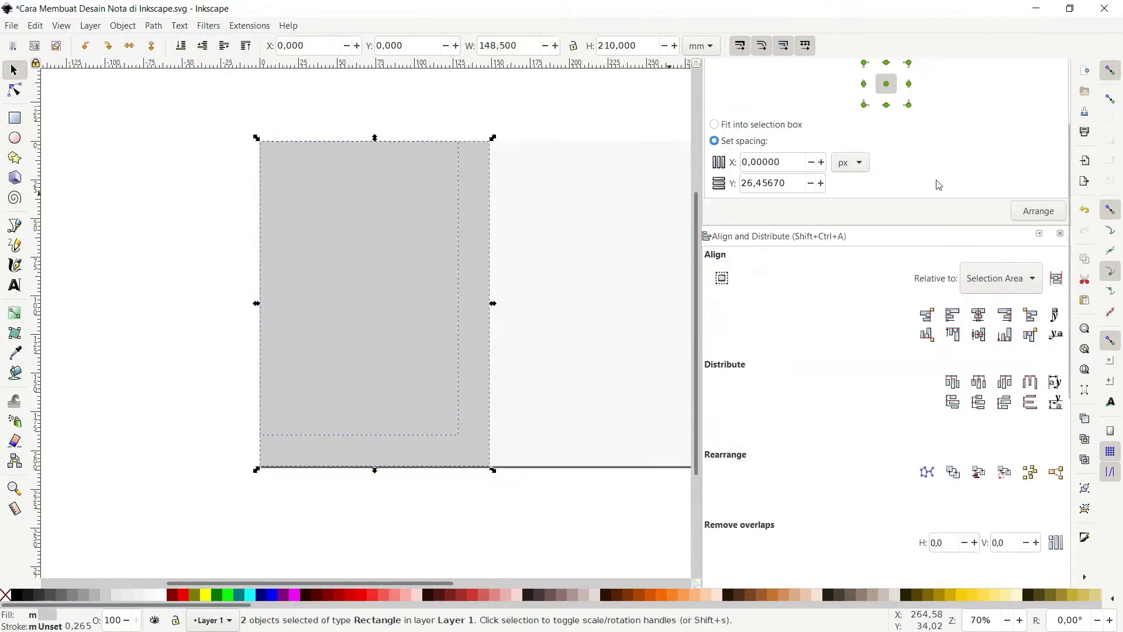
left_click(979, 314)
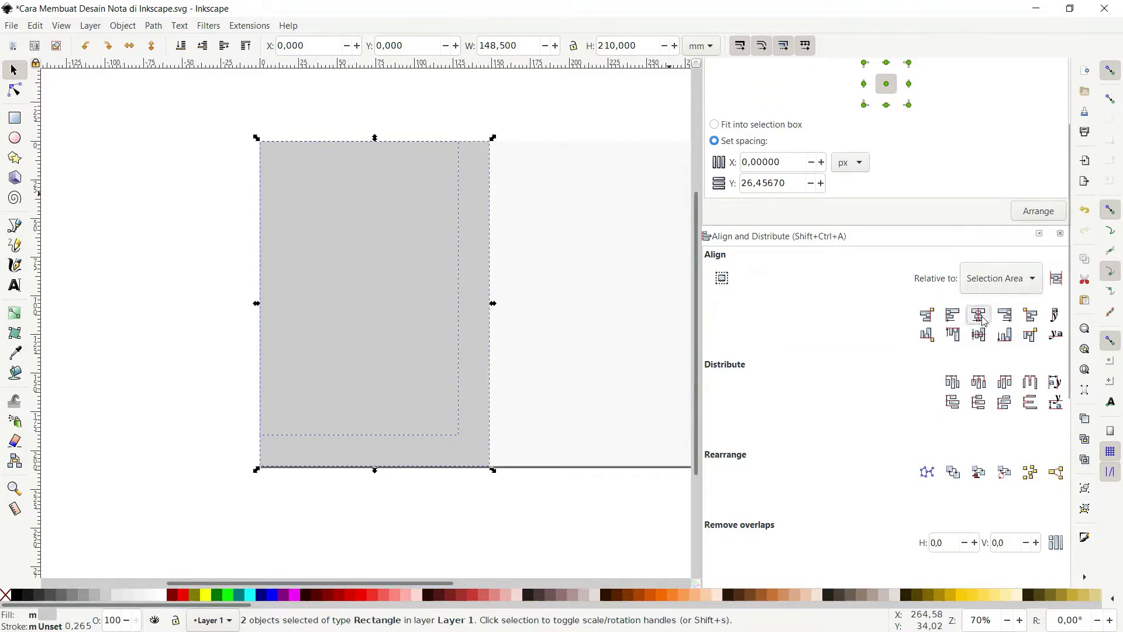
left_click(979, 335)
key("n")
key("s")
left_click(420, 248)
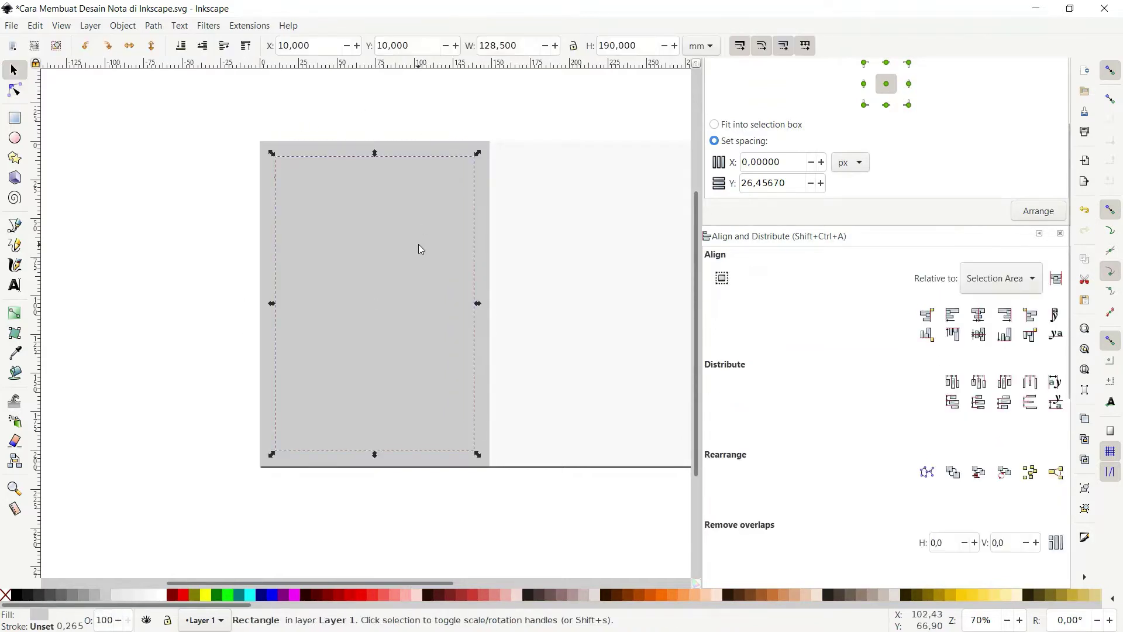
key("End")
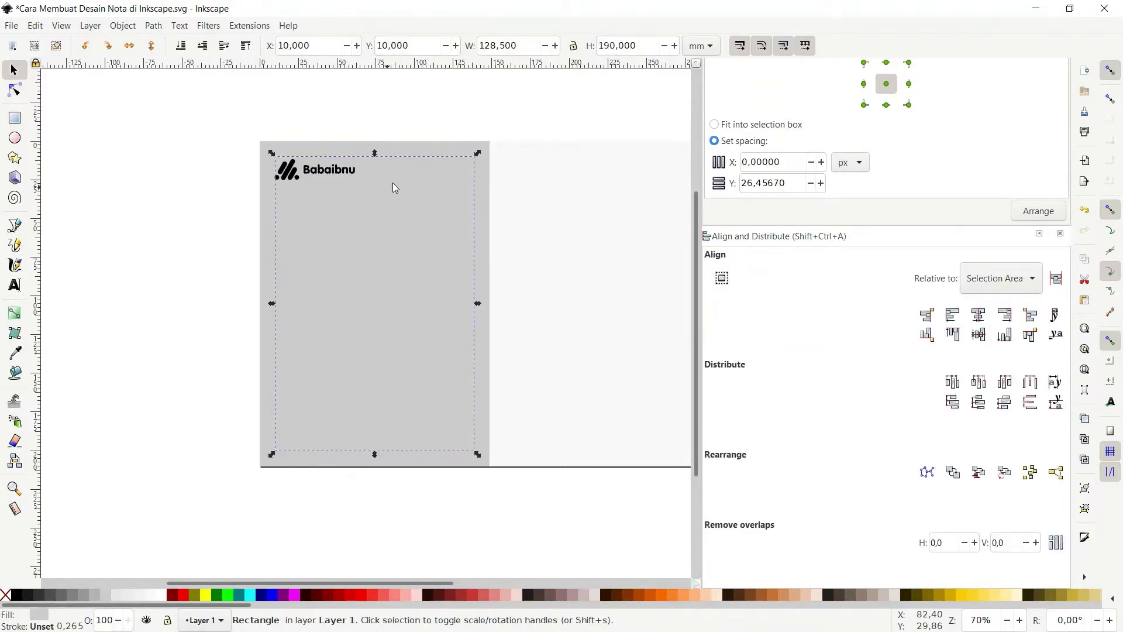
scroll(393, 182, "up", 2, "ctrl")
Step: Fill the inner rectangle white and clear the selection
left_click(161, 602)
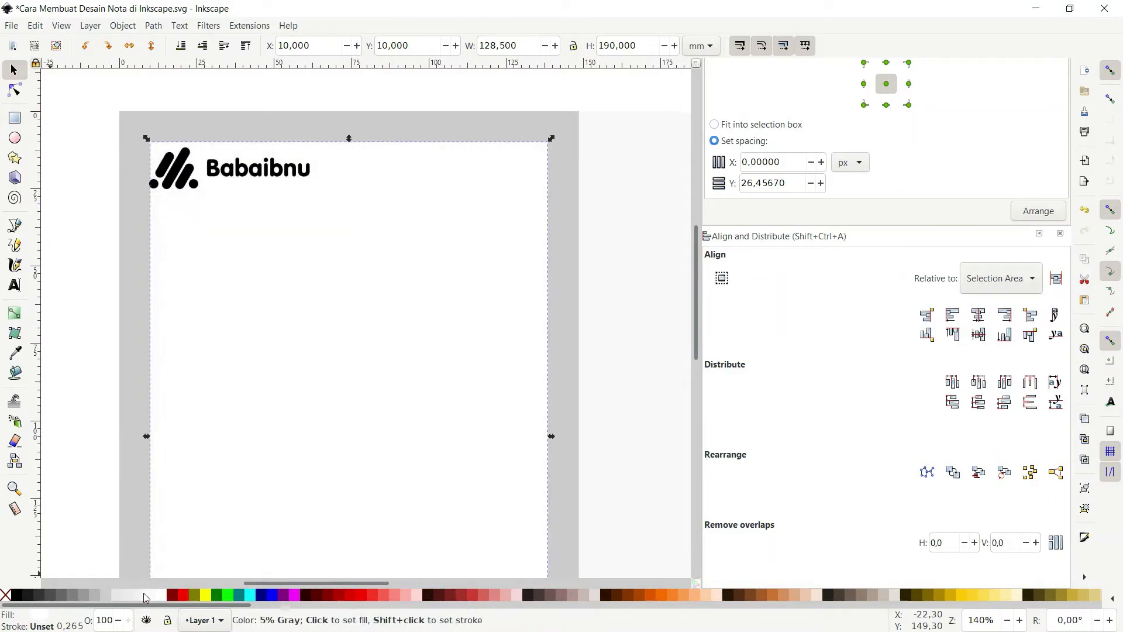
scroll(338, 351, "down", 2, "ctrl")
key("Escape")
scroll(311, 321, "down", 3)
scroll(310, 322, "up", 2, "ctrl")
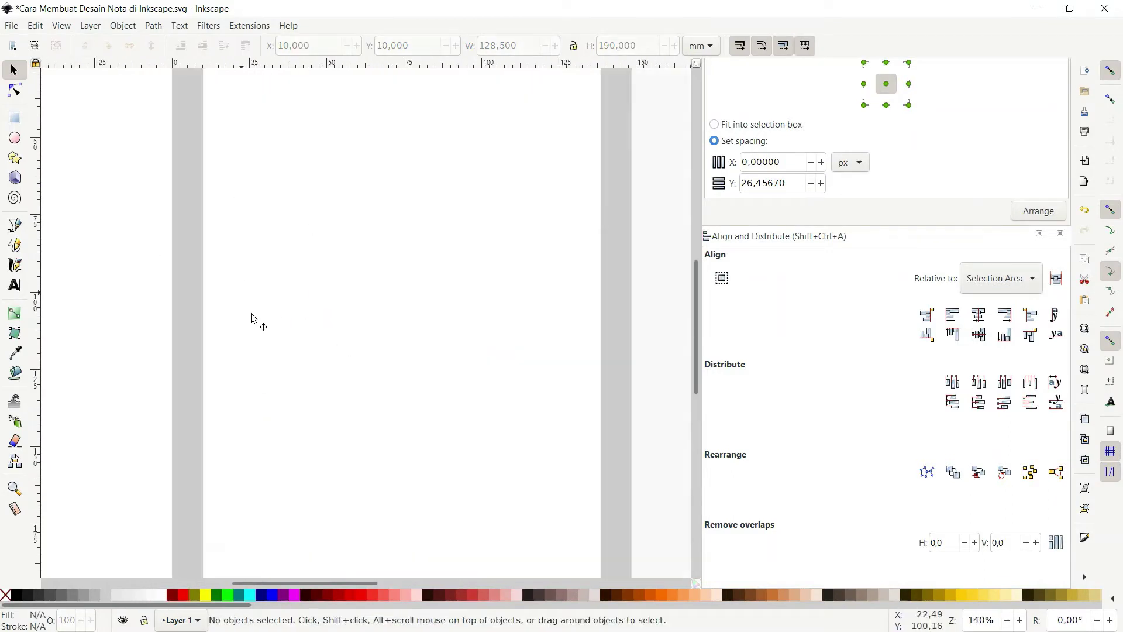
scroll(258, 292, "down", 1, "ctrl")
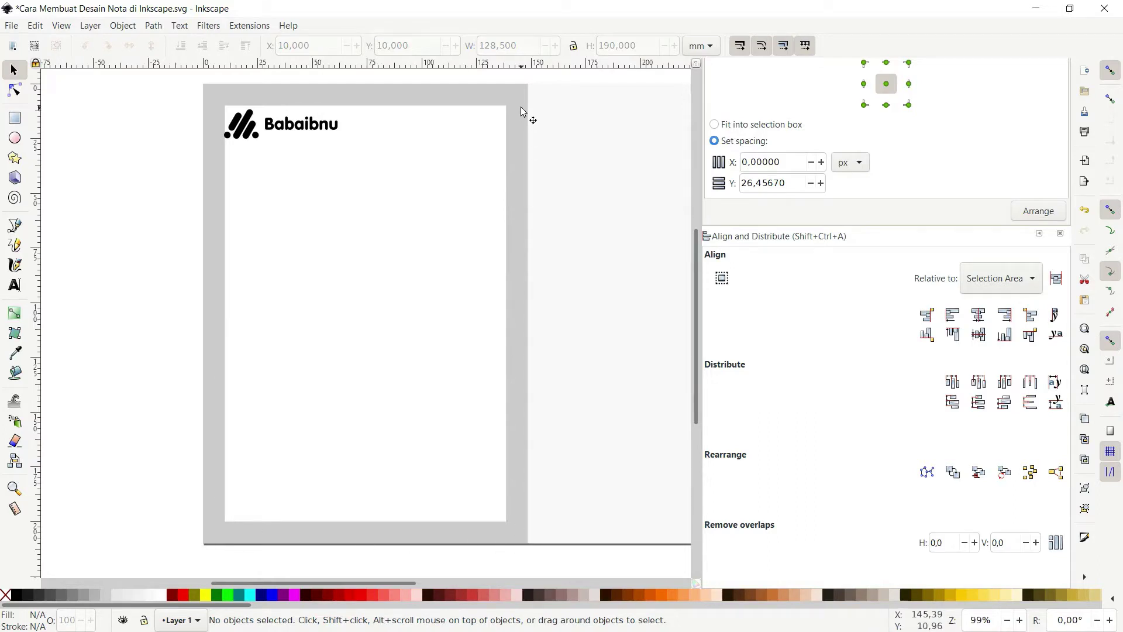
scroll(518, 468, "up", 4)
scroll(514, 454, "up", 2)
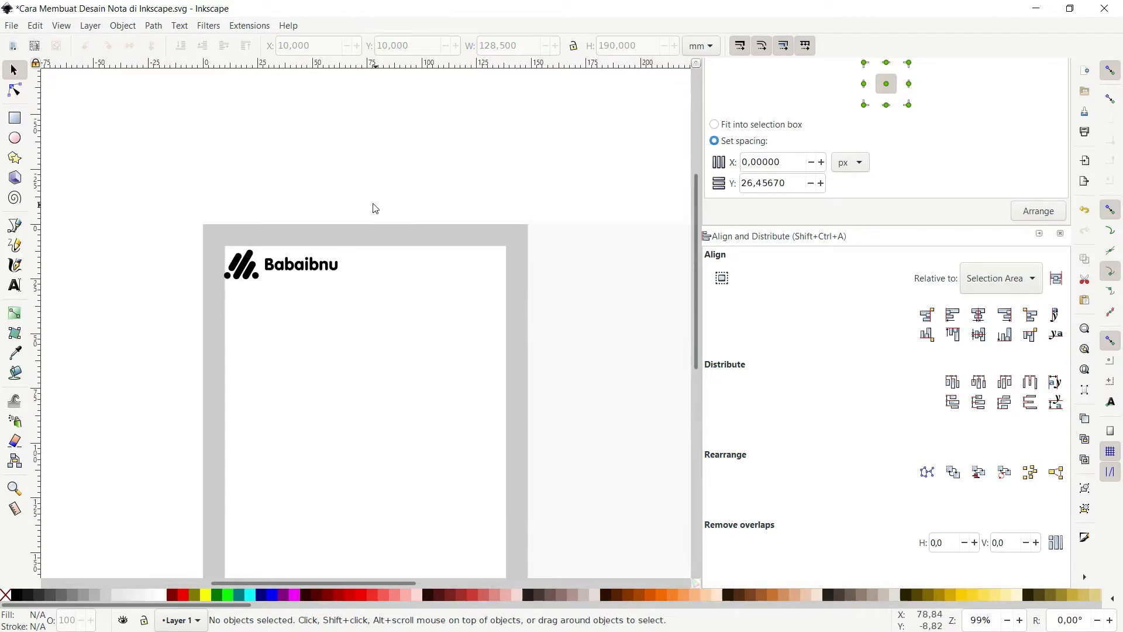
scroll(339, 272, "down", 4)
scroll(264, 263, "up", 1, "ctrl")
scroll(293, 212, "up", 4)
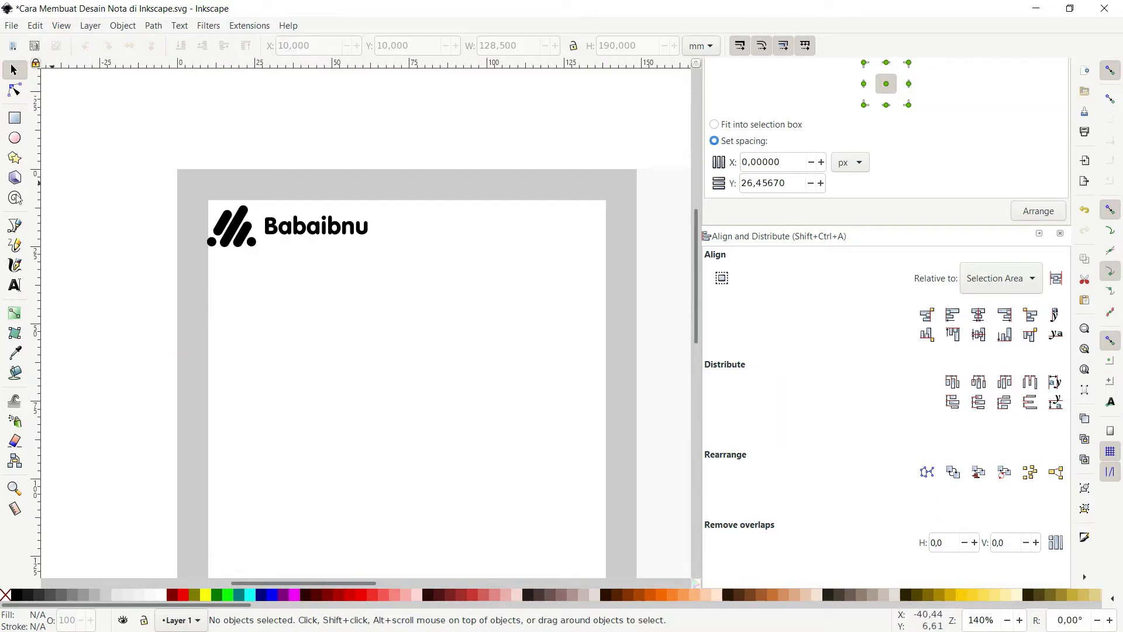
Step: Add the text 'Collection' below the logo, moved up under Babaibnu and enlarged
left_click(14, 285)
scroll(231, 262, "up", 2, "ctrl")
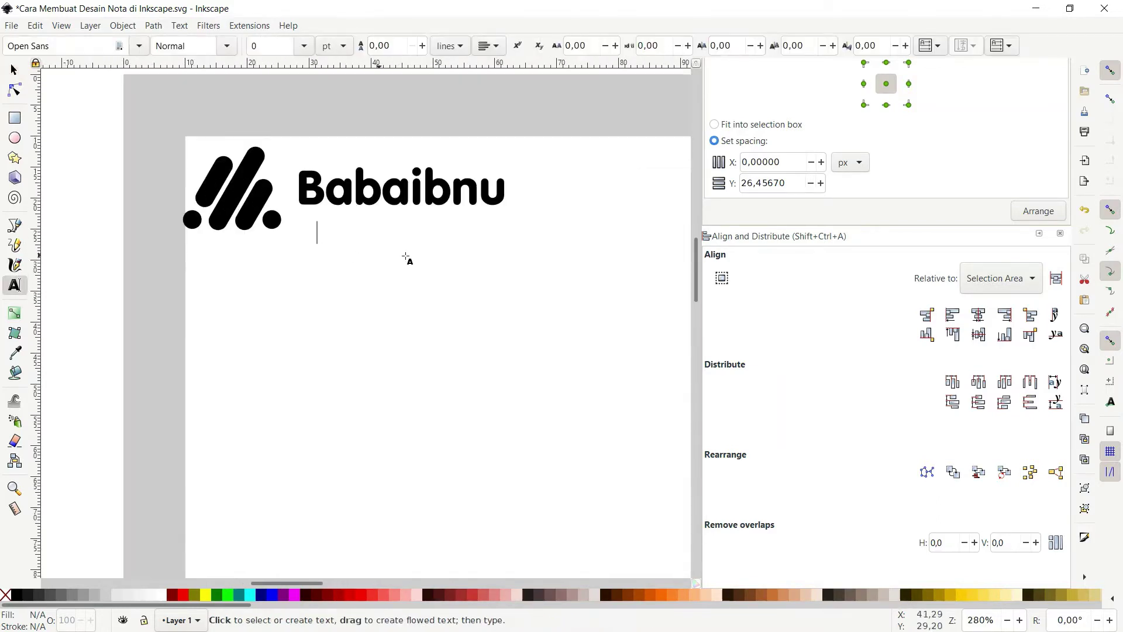
key("Caps_Lock")
type("cQ")
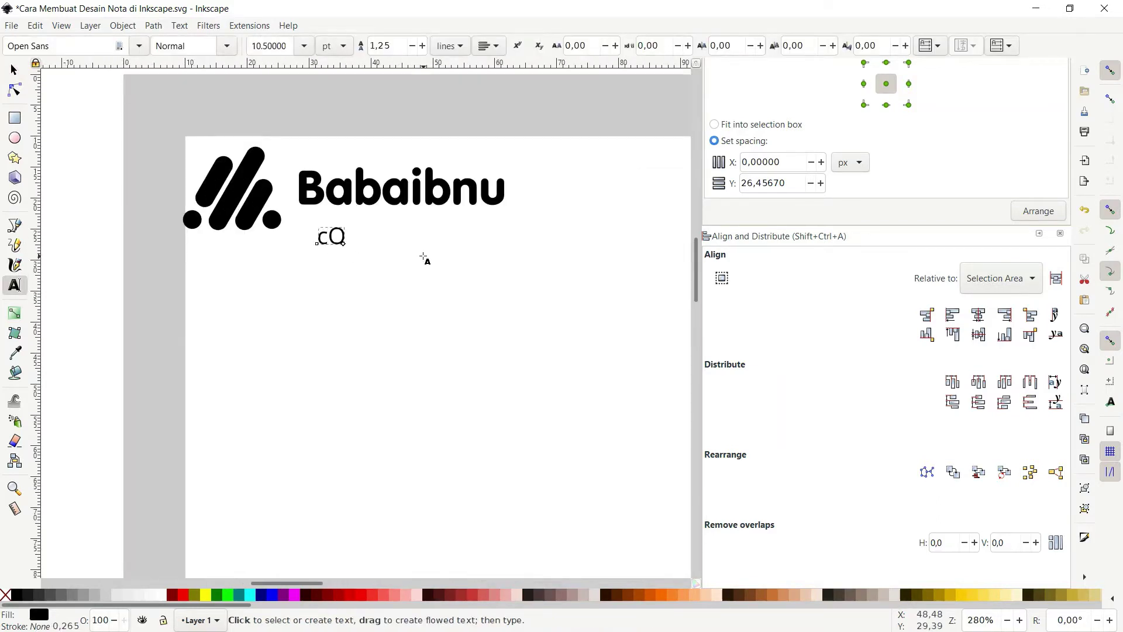
type("C")
key("Caps_Lock")
type("olle")
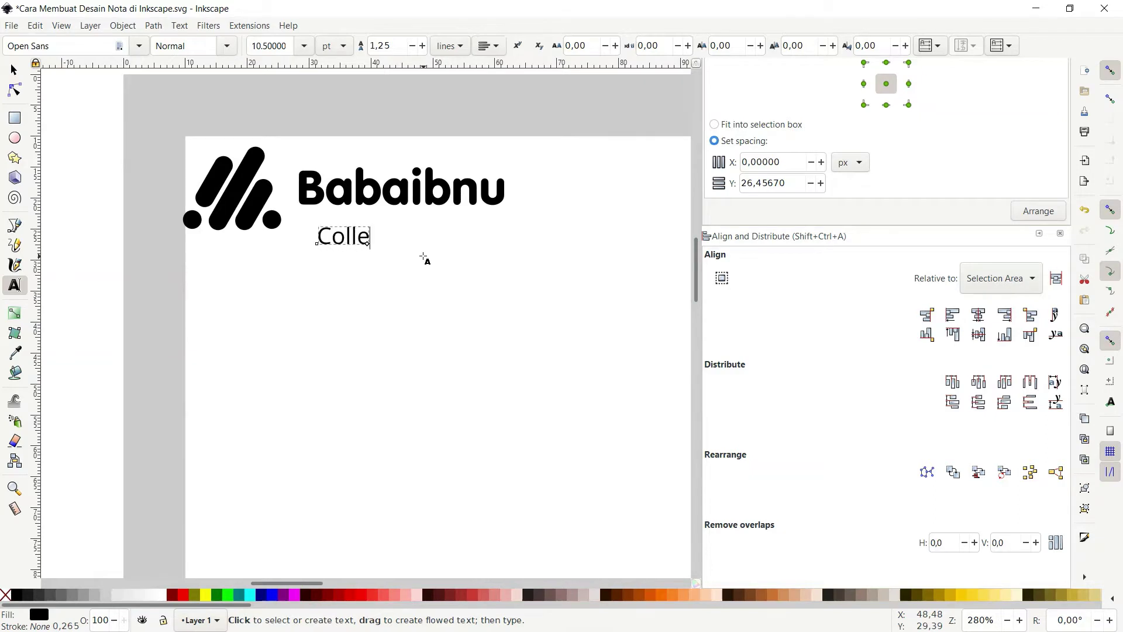
type("ction")
key("F1")
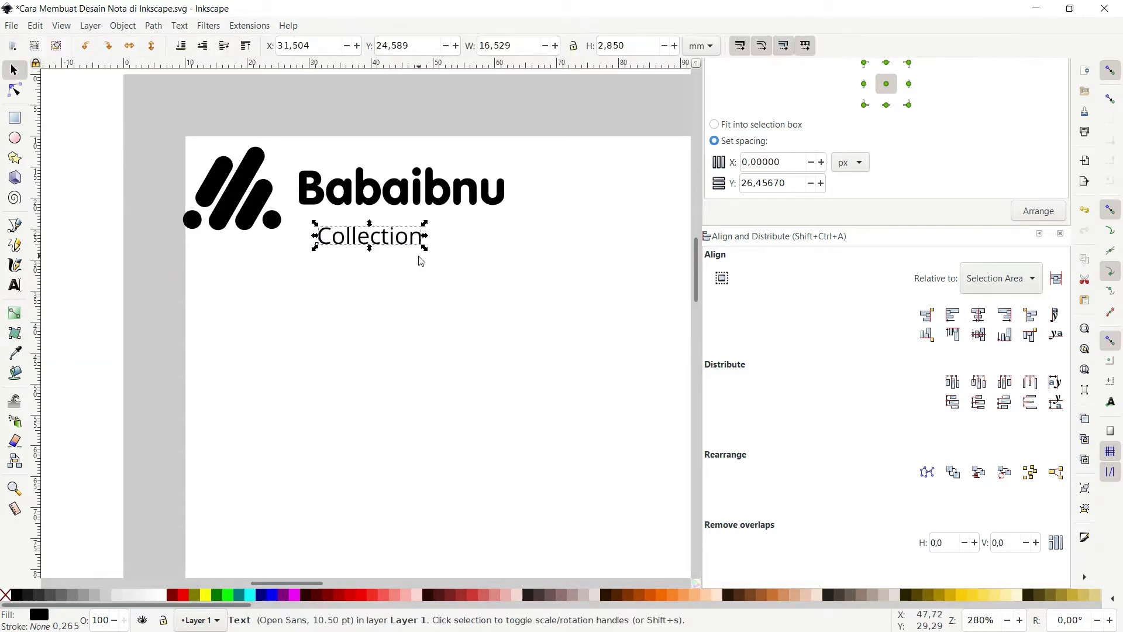
scroll(338, 240, "up", 2, "ctrl")
left_click_drag(327, 245, 289, 217)
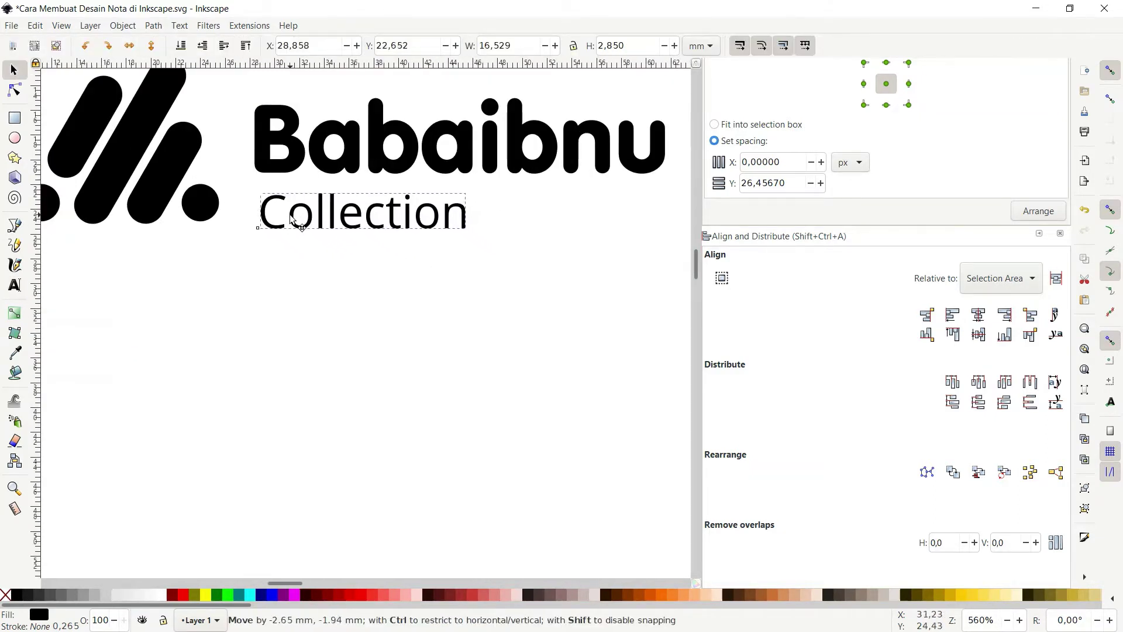
scroll(271, 219, "down", 2, "ctrl")
mouse_move(367, 222)
left_mouse_down()
mouse_move(418, 232)
mouse_move(381, 225)
left_mouse_up()
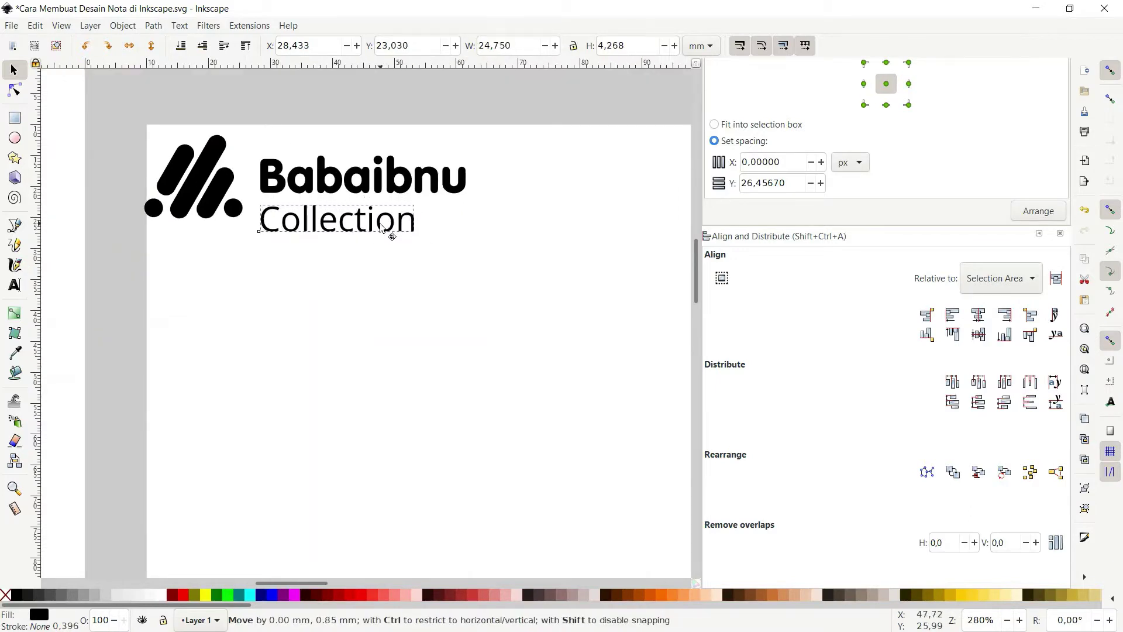
Step: Raise the Babaibnu and Collection wording together, nudging Collection closer beneath Babaibnu
key("ctrl+a")
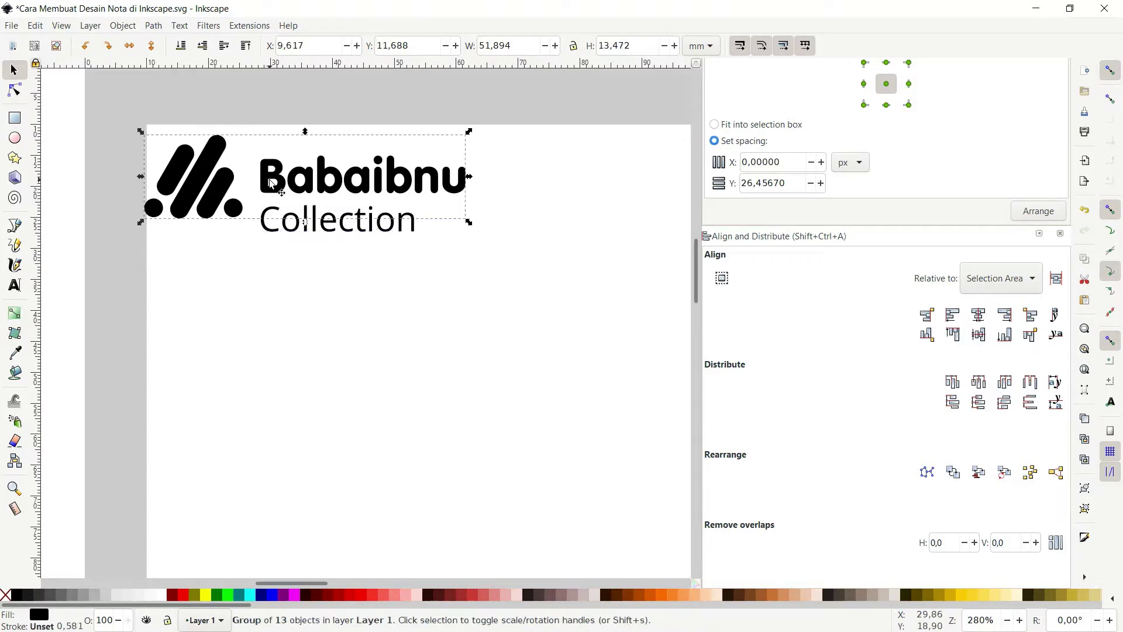
key("n")
left_click_drag(527, 269, 233, 141)
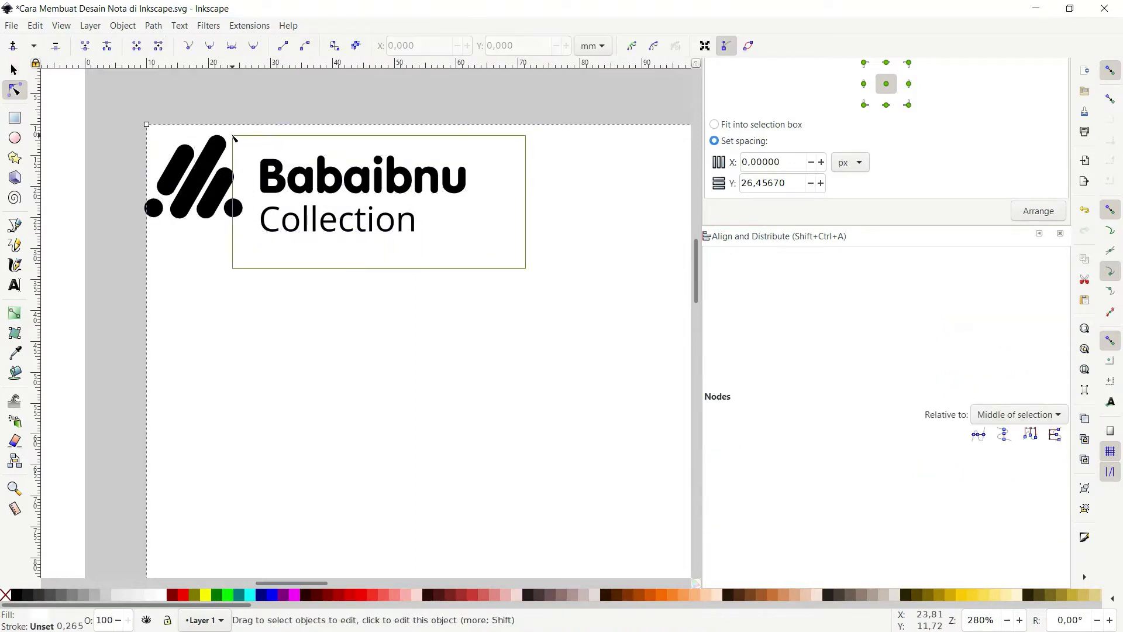
key("s")
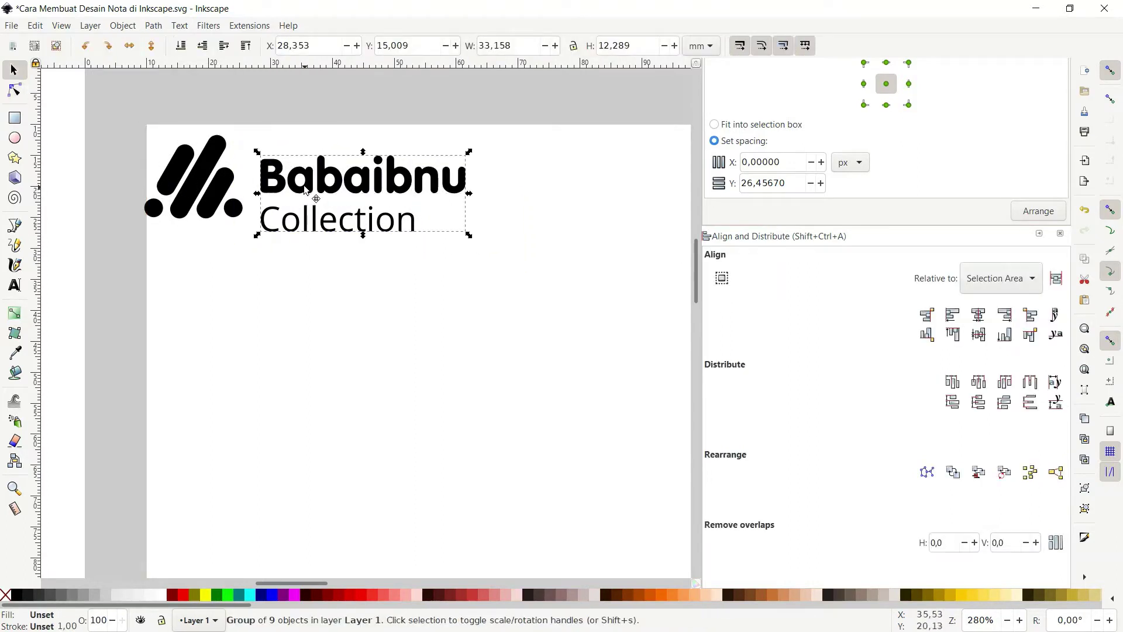
left_click_drag(305, 190, 306, 172)
key("n")
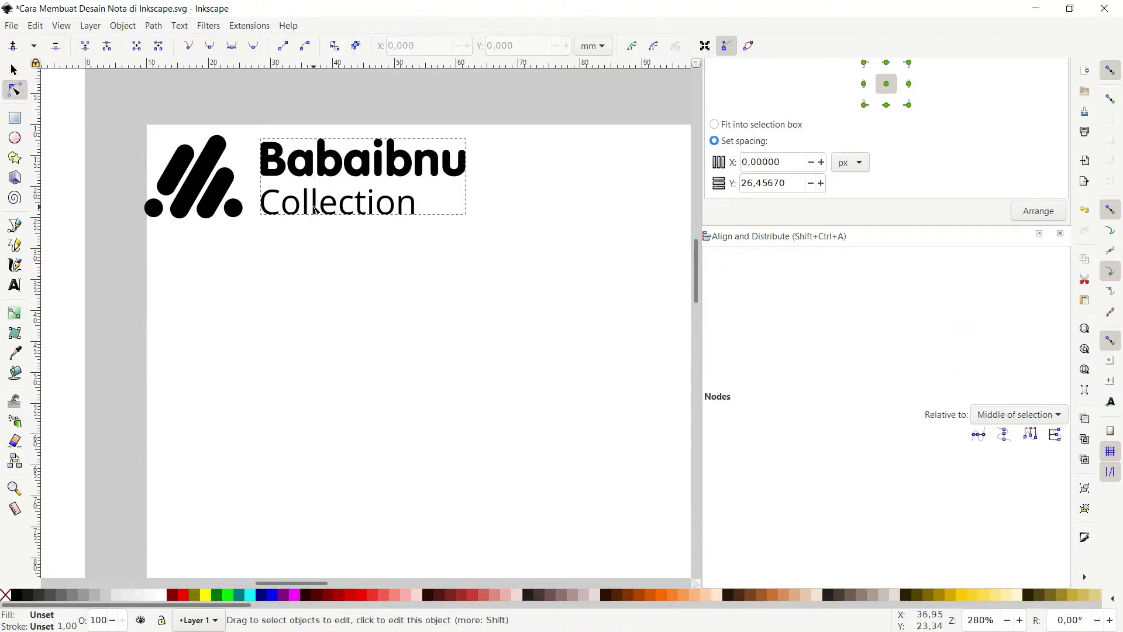
scroll(314, 209, "up", 2)
key("s")
left_click_drag(291, 201, 289, 191)
Step: Lower the 33.158 × 11.486 mm wordmark to X 28.353, Y 12.693 beside the logo mark
left_click(351, 142)
scroll(363, 234, "down", 2)
scroll(363, 234, "up", 1)
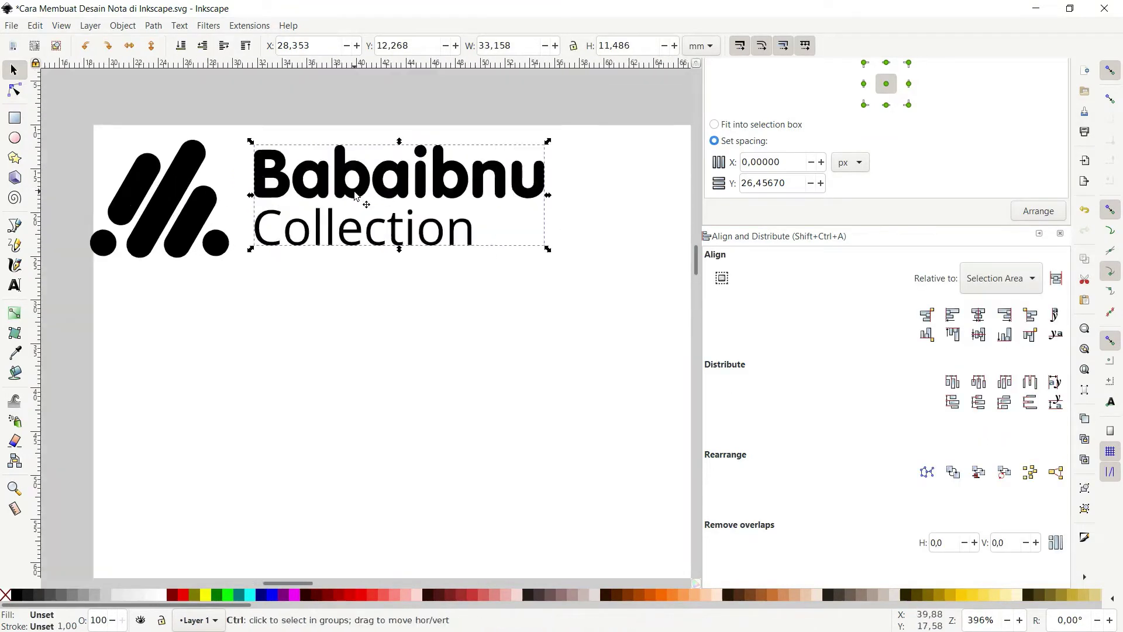
scroll(344, 181, "up", 1)
left_click_drag(337, 174, 337, 180)
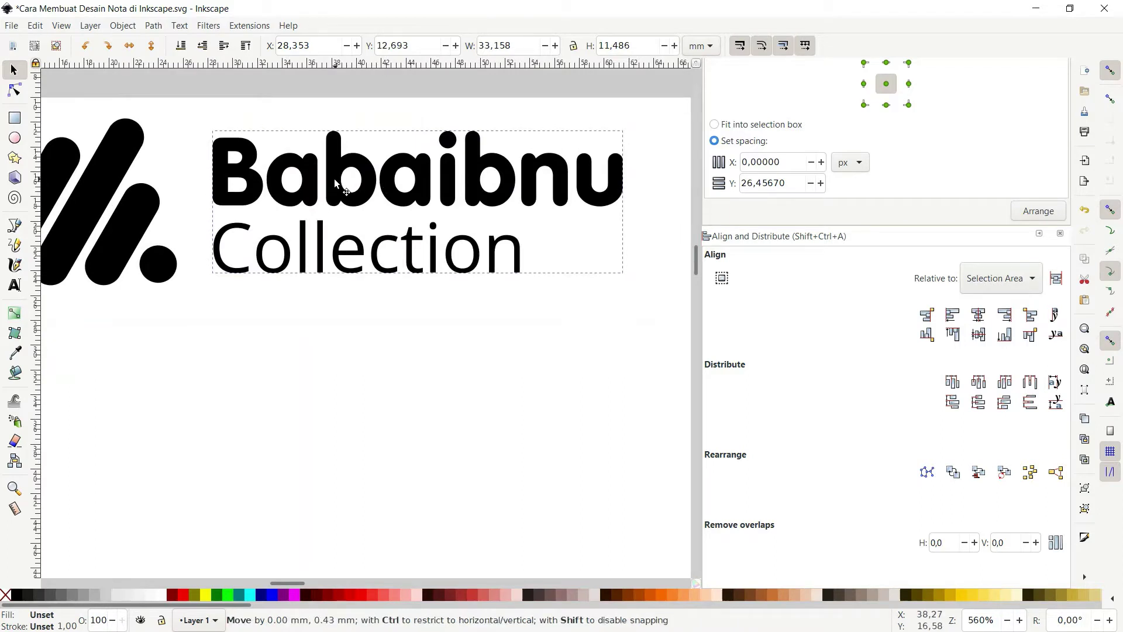
scroll(337, 180, "down", 3)
left_click(234, 126)
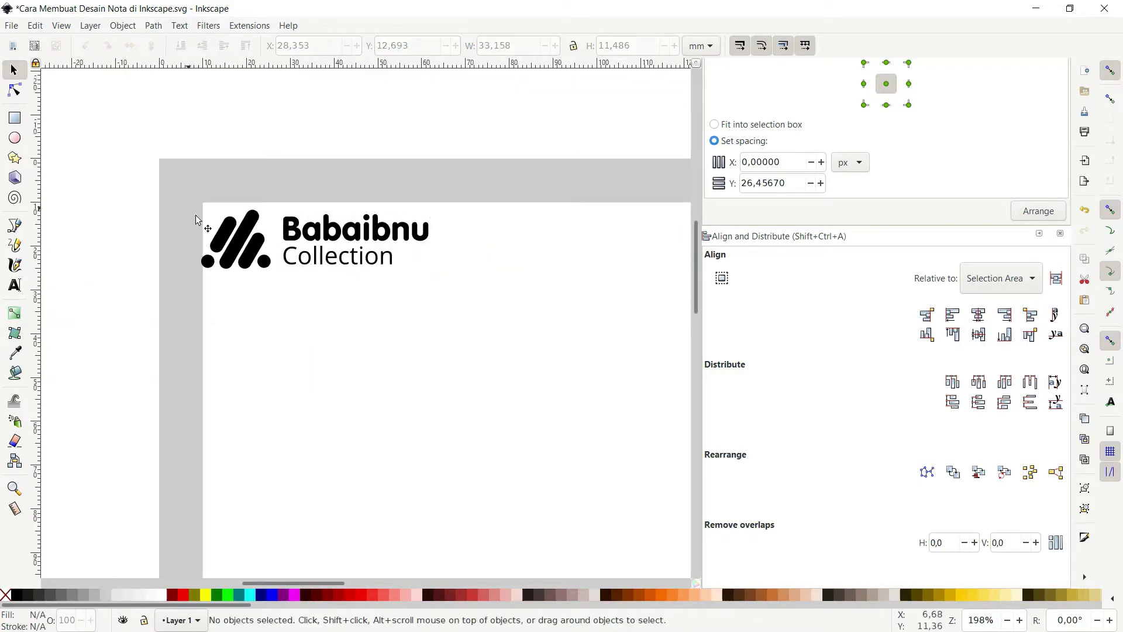
scroll(236, 255, "down", 2)
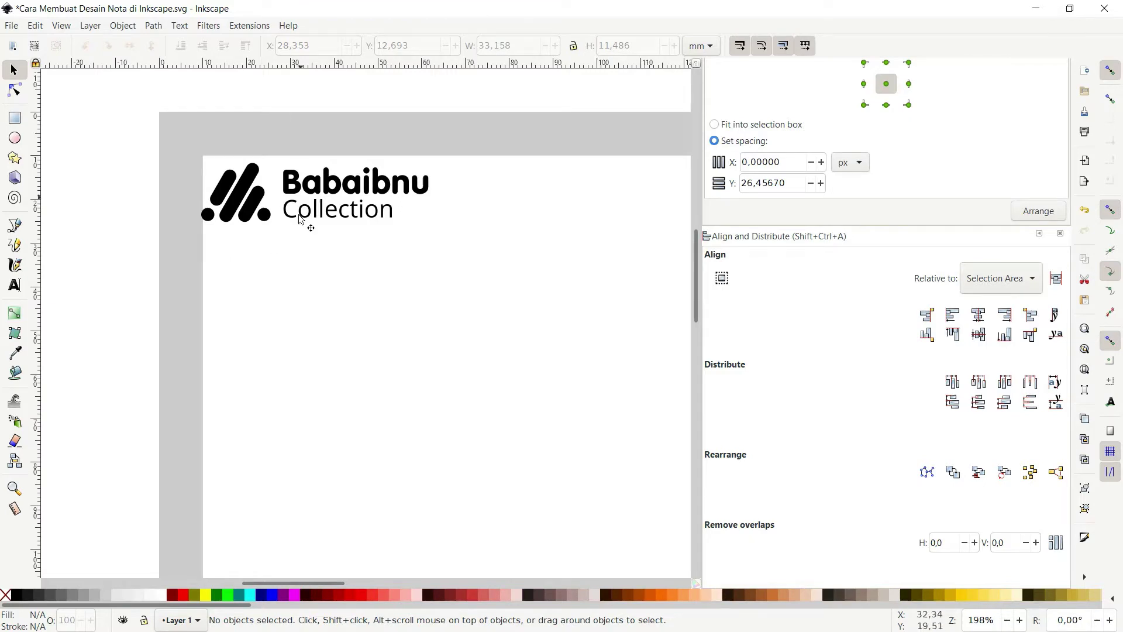
left_click(321, 215, "ctrl")
scroll(322, 215, "up", 2)
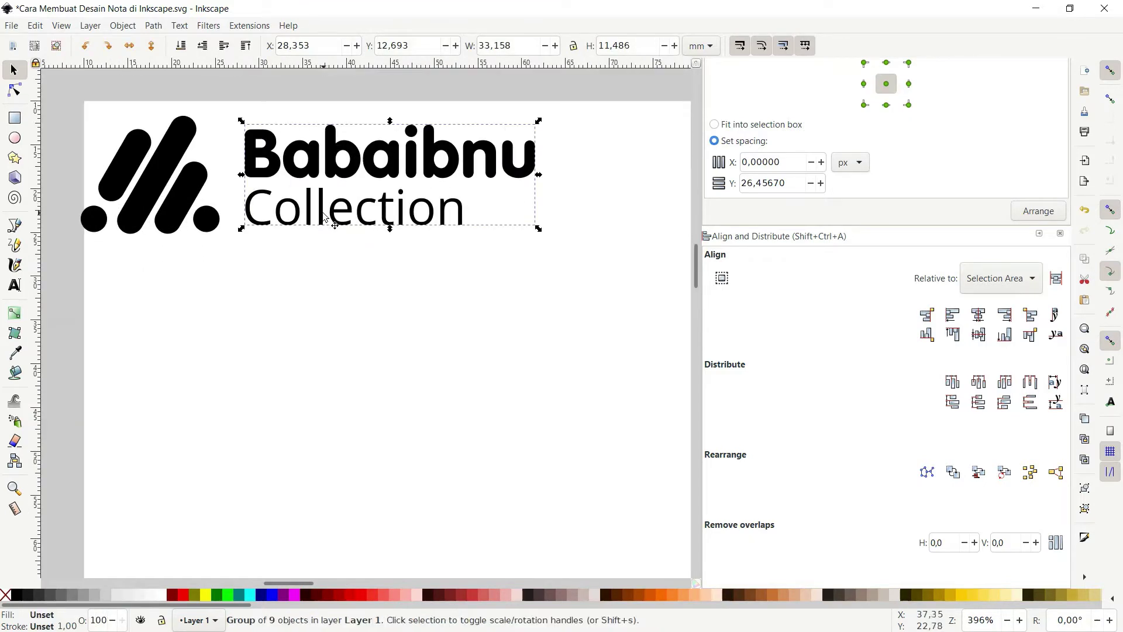
Step: Paste a copy of the Collection text below the logo, retyped as 'Melayani Grosir dan Eceran'
double_click(325, 212)
key("s")
key("ctrl+d")
left_click_drag(338, 208, 229, 334)
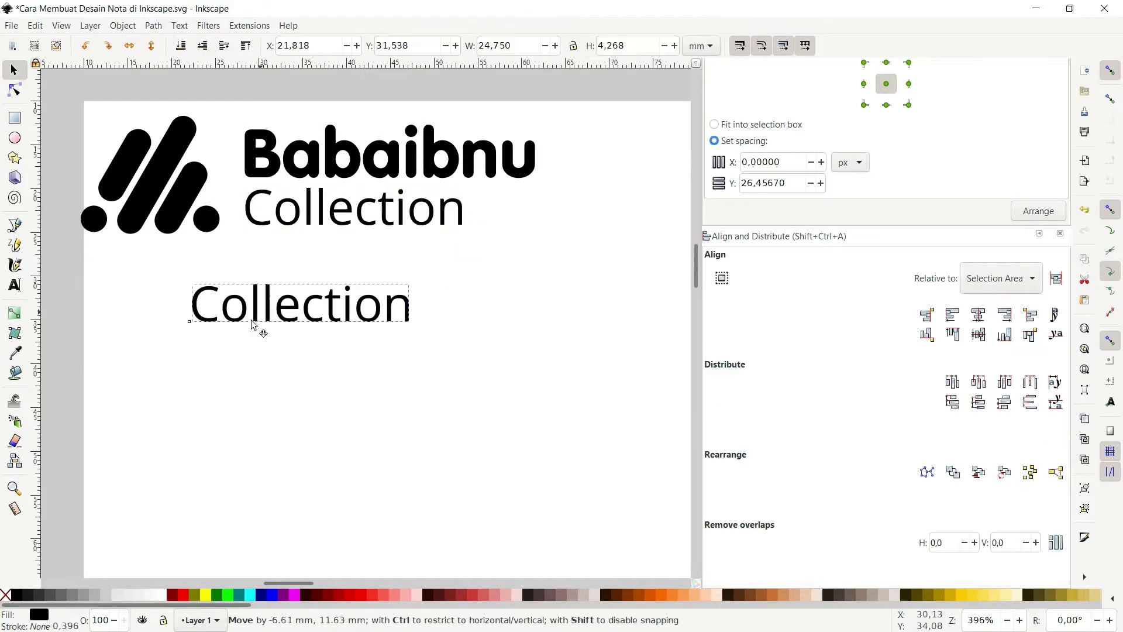
key("Delete")
key("ctrl+v")
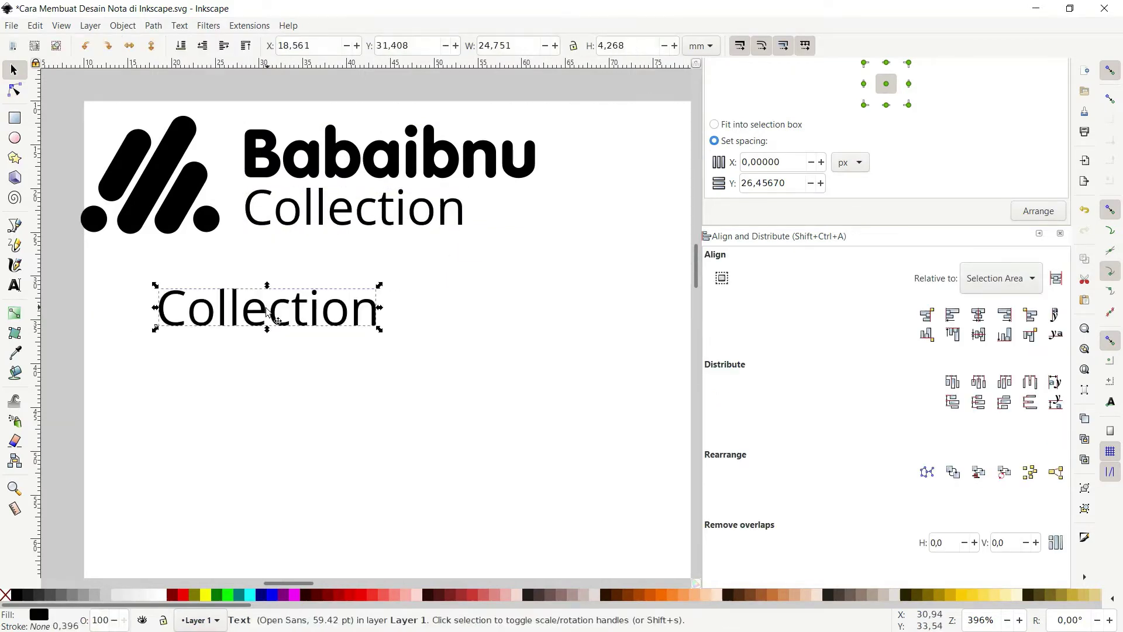
double_click(268, 311)
key("ctrl+a")
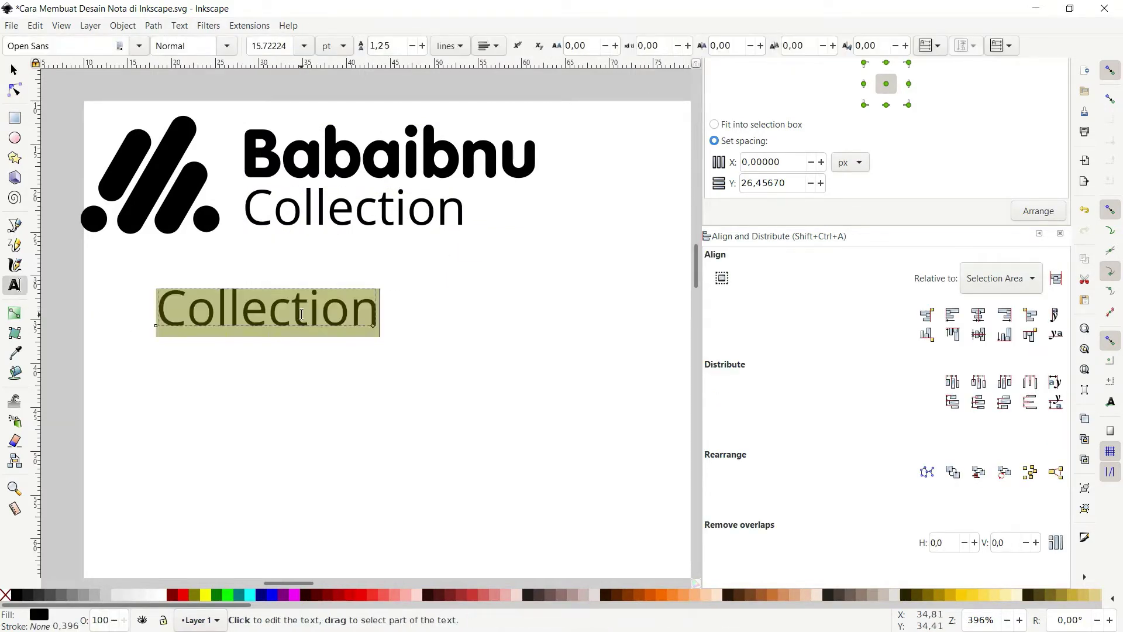
type("Mel")
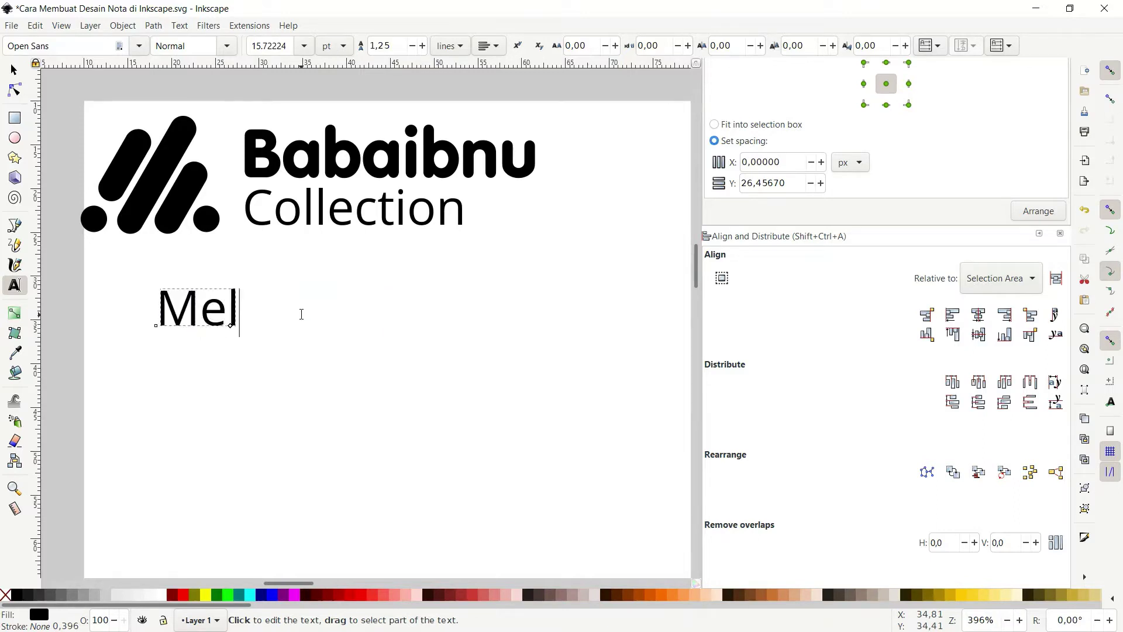
type("ayani Gor")
key("BackSpace")
key("BackSpace")
type("r")
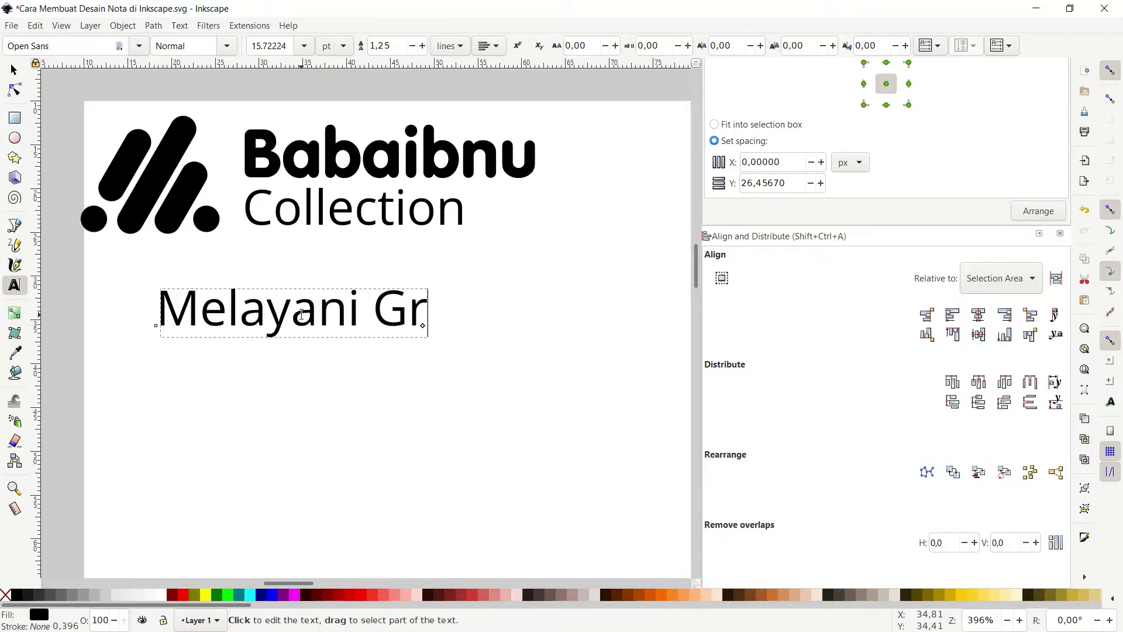
type("osir dan Ece")
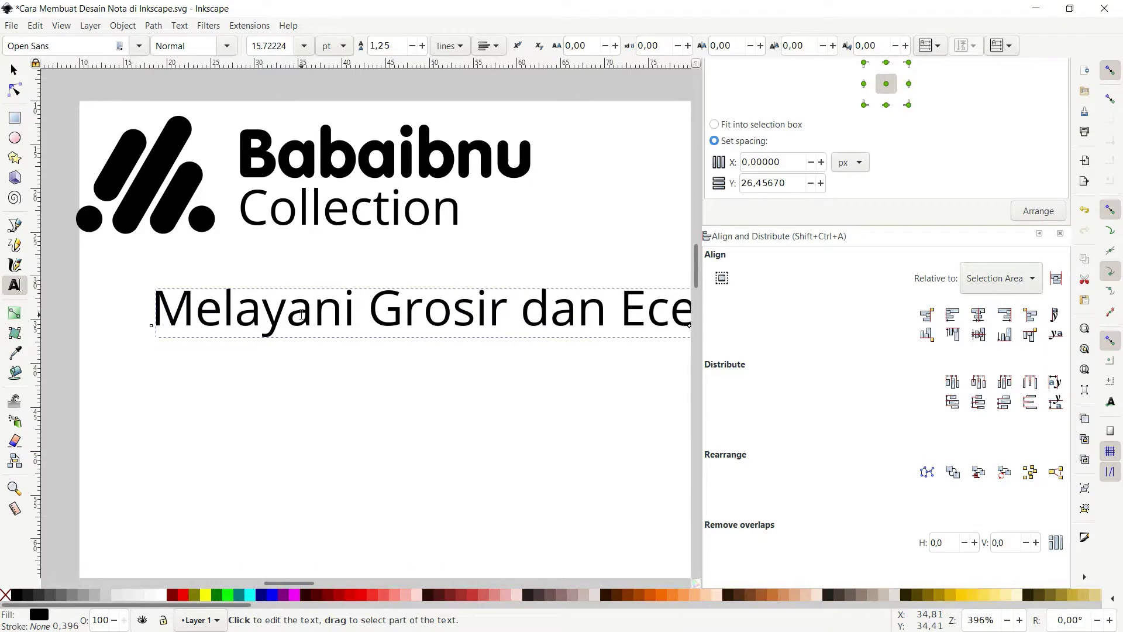
type("ran")
Step: Shrink the tagline to 35.407 × 2.802 mm and place it under the logo's left side
scroll(302, 315, "down", 2)
scroll(144, 284, "left", 2)
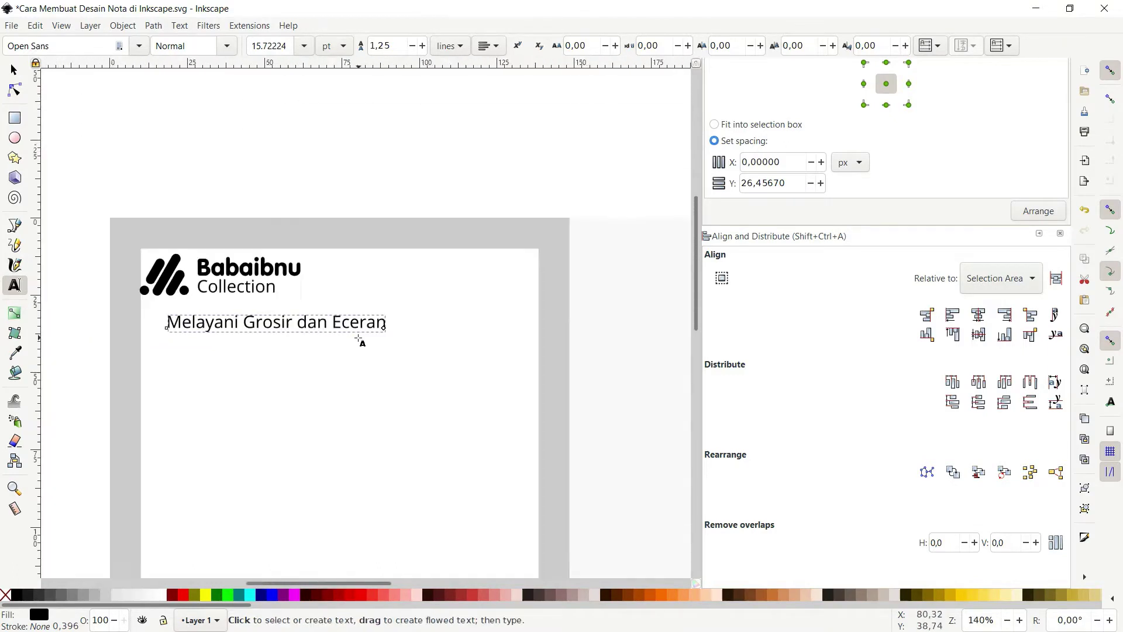
scroll(363, 338, "left", 2)
key("ctrl+a")
scroll(405, 372, "up", 1)
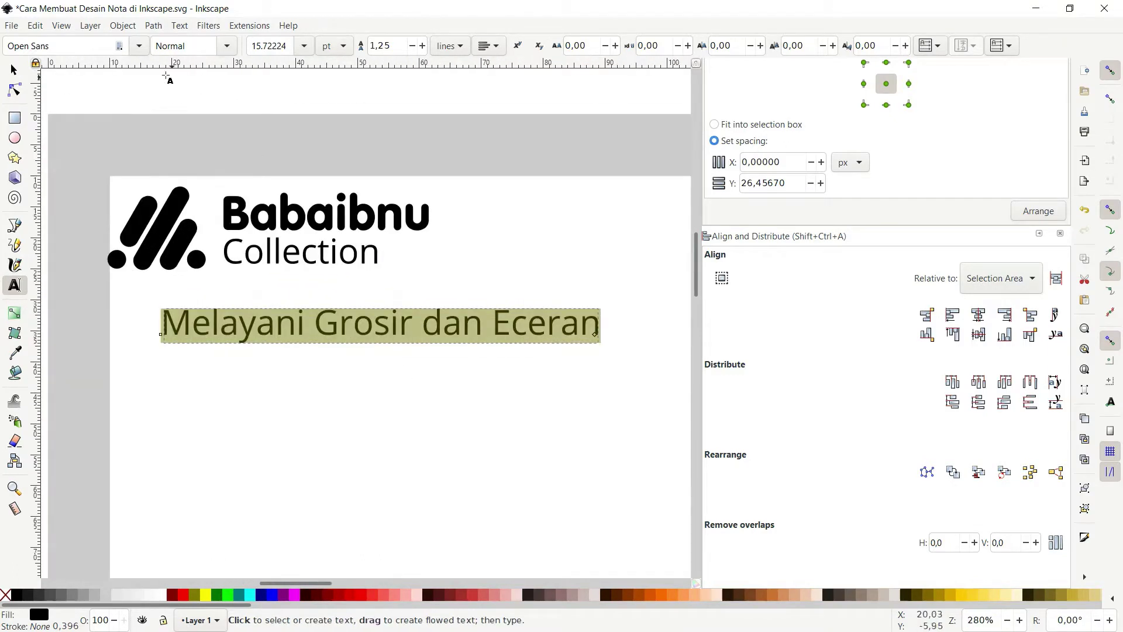
key("F1")
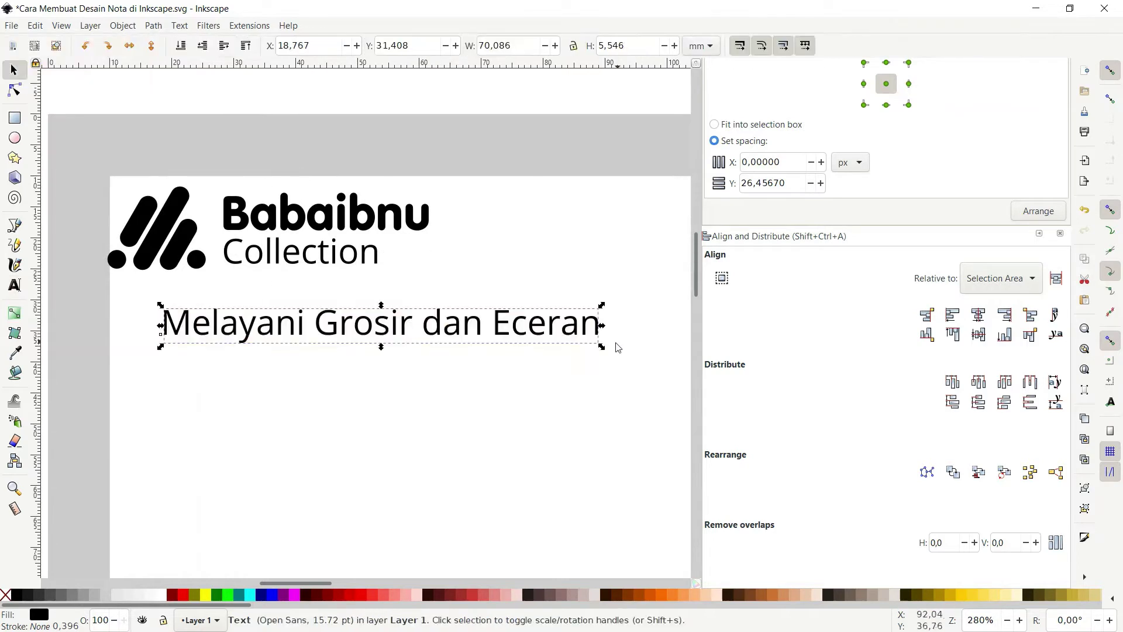
left_click_drag(605, 344, 389, 331)
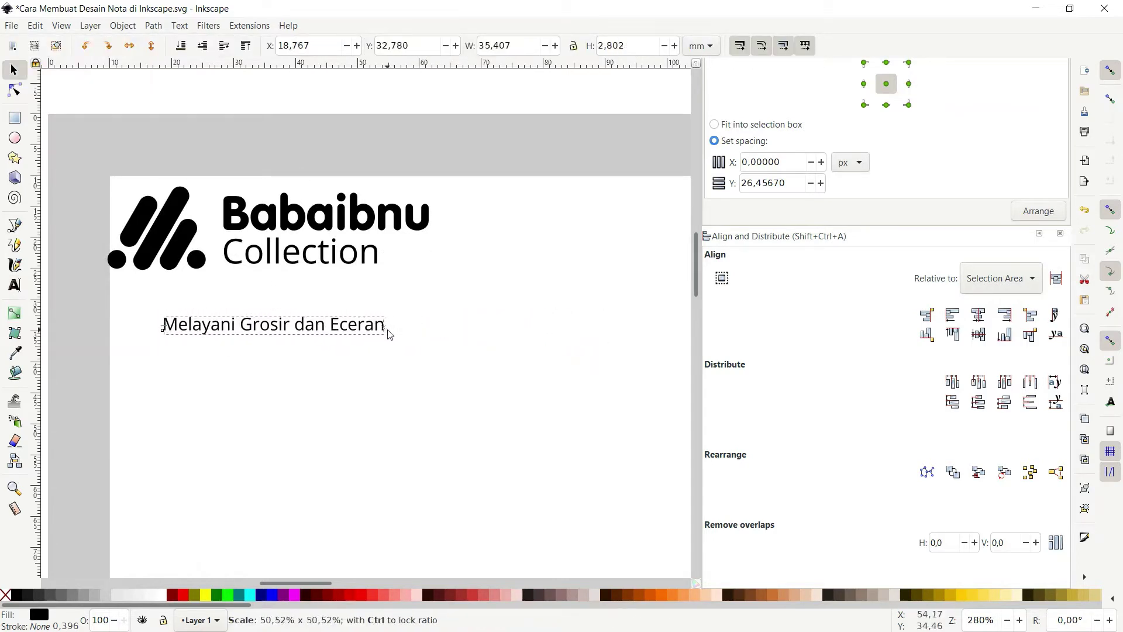
mouse_move(311, 328)
left_mouse_down()
mouse_move(372, 285)
mouse_move(367, 297)
left_mouse_up()
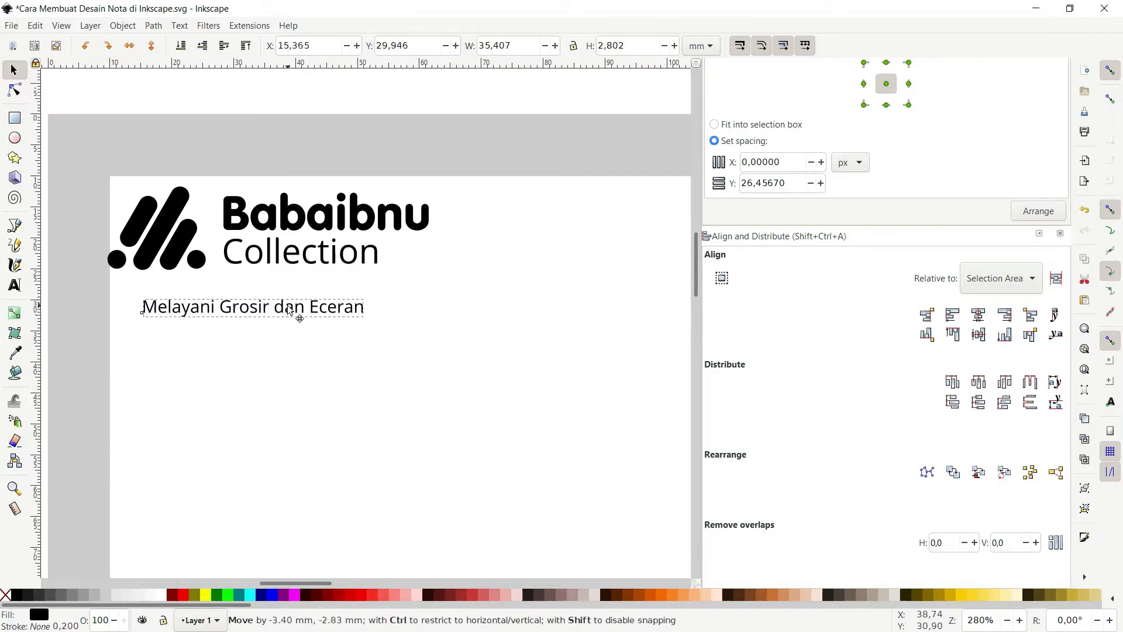
left_click_drag(367, 296, 304, 316)
Step: Draw a black banner rectangle below the logo and raise the tagline above it
left_click(14, 120)
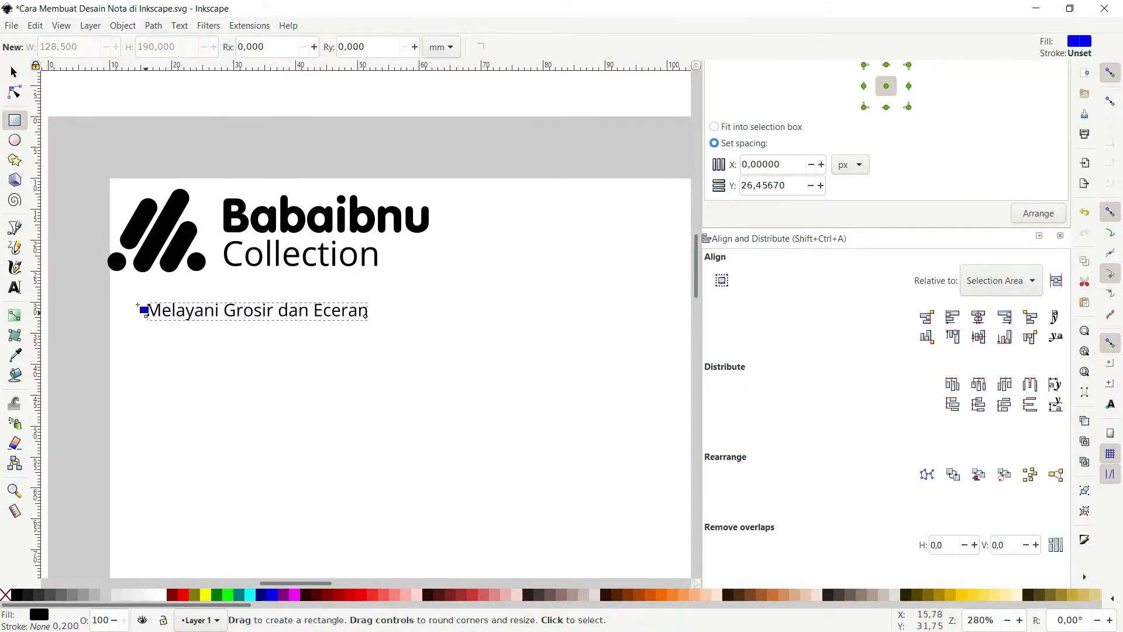
left_click_drag(115, 290, 429, 325)
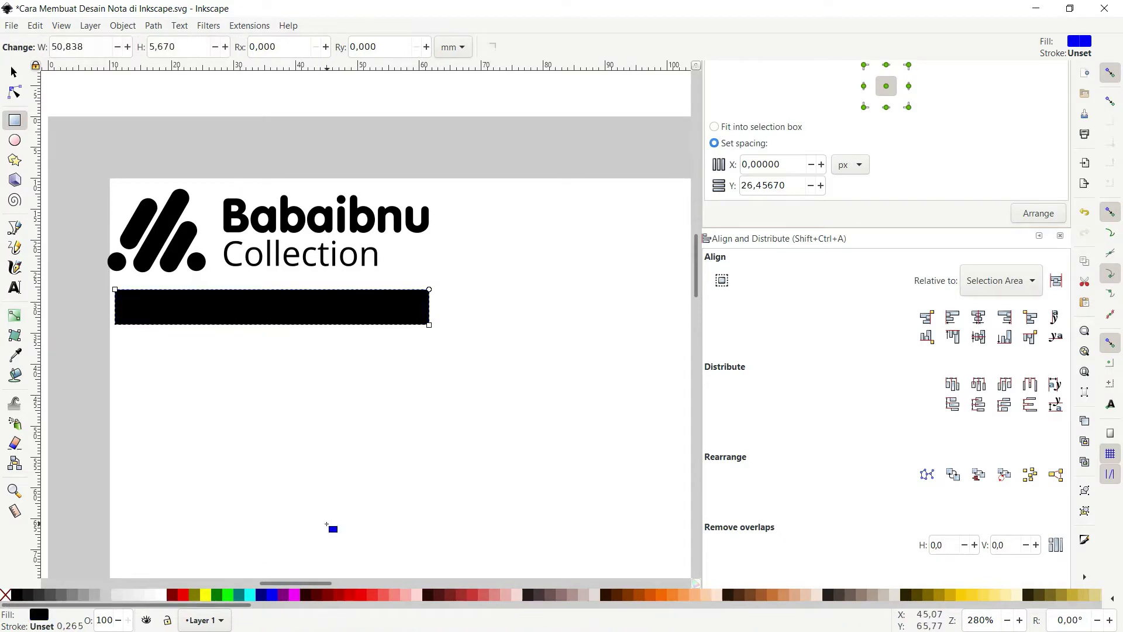
key("End")
key("Page_Up")
key("n")
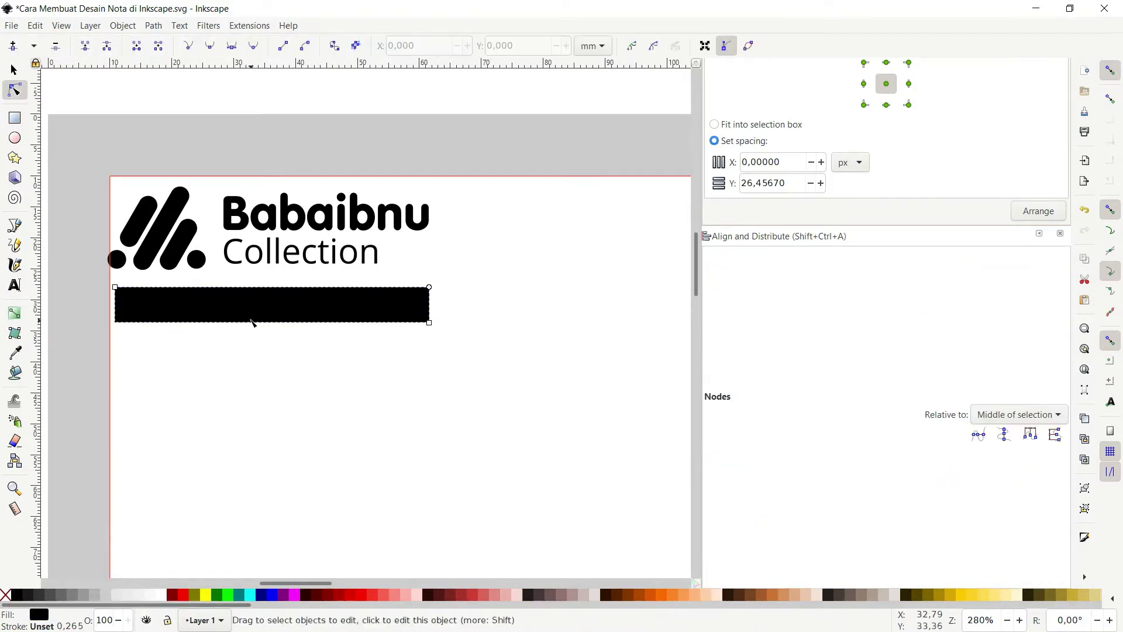
left_click(251, 318)
key("Home")
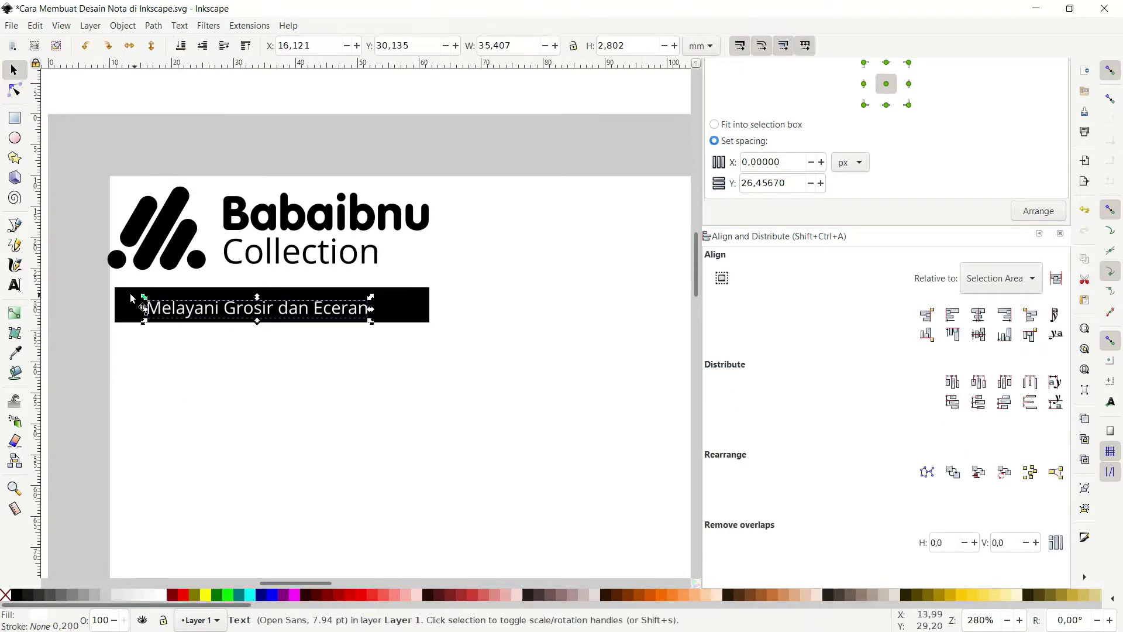
Step: Move the bar to the left margin and centre the tagline on it horizontally and vertically
left_click(130, 306)
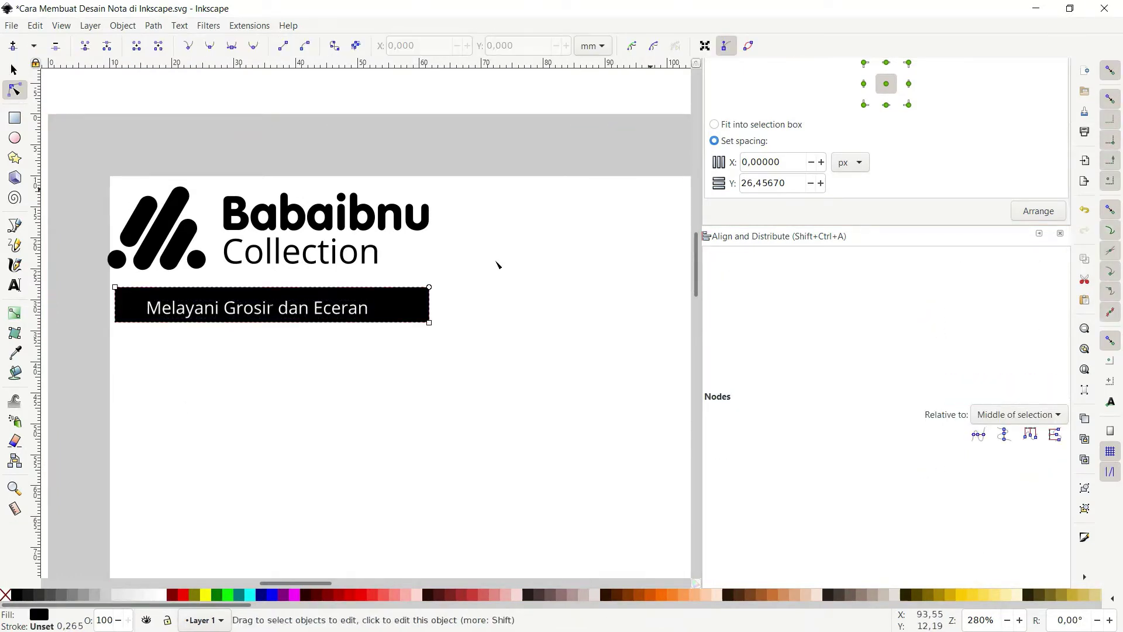
key("s")
left_click_drag(130, 306, 127, 304)
scroll(158, 308, "up", 1)
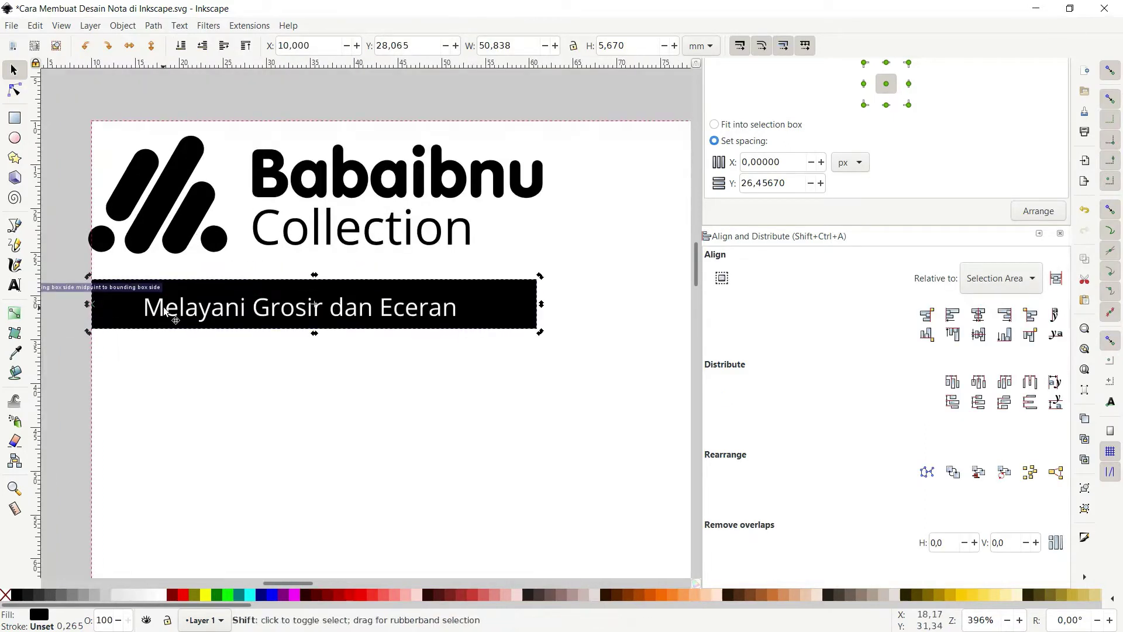
left_click(979, 315)
left_click(978, 334)
Step: Widen the black banner to the right to about 52 mm under the logo
left_click_drag(71, 285, 91, 296)
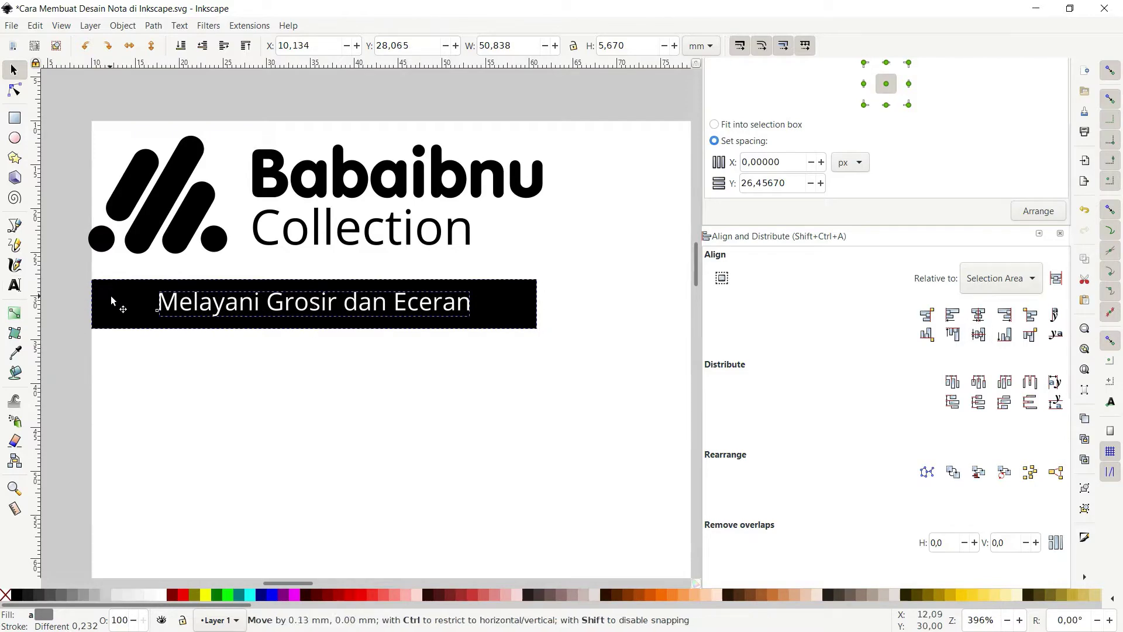
scroll(574, 303, "down", 1)
key("n")
key("s")
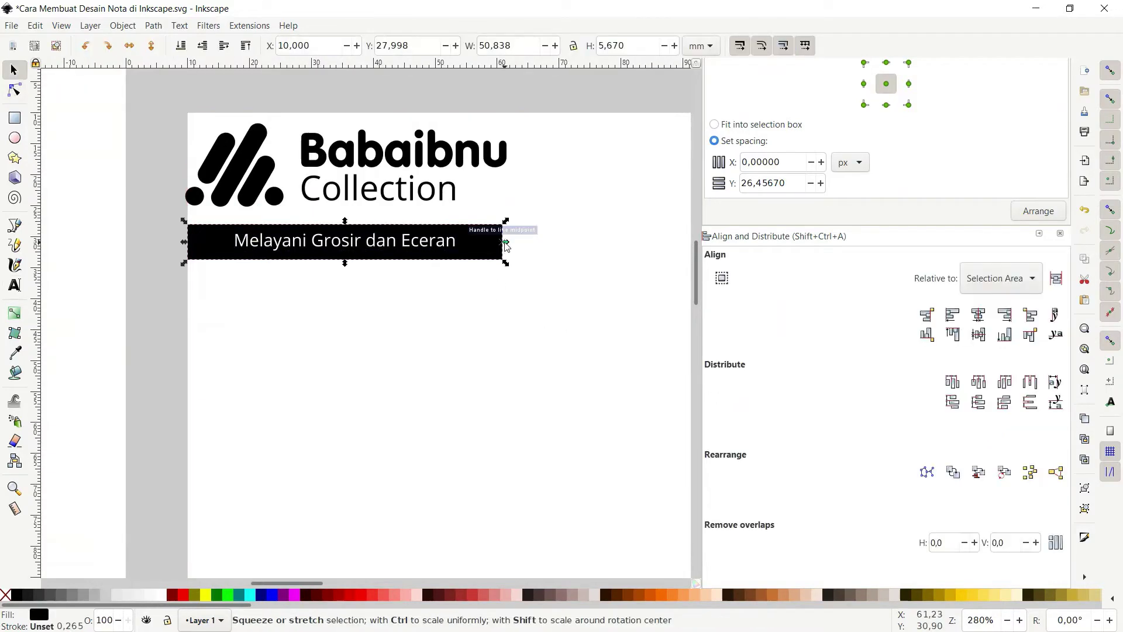
left_click_drag(503, 246, 513, 245)
key("n")
left_click(473, 246)
key("s")
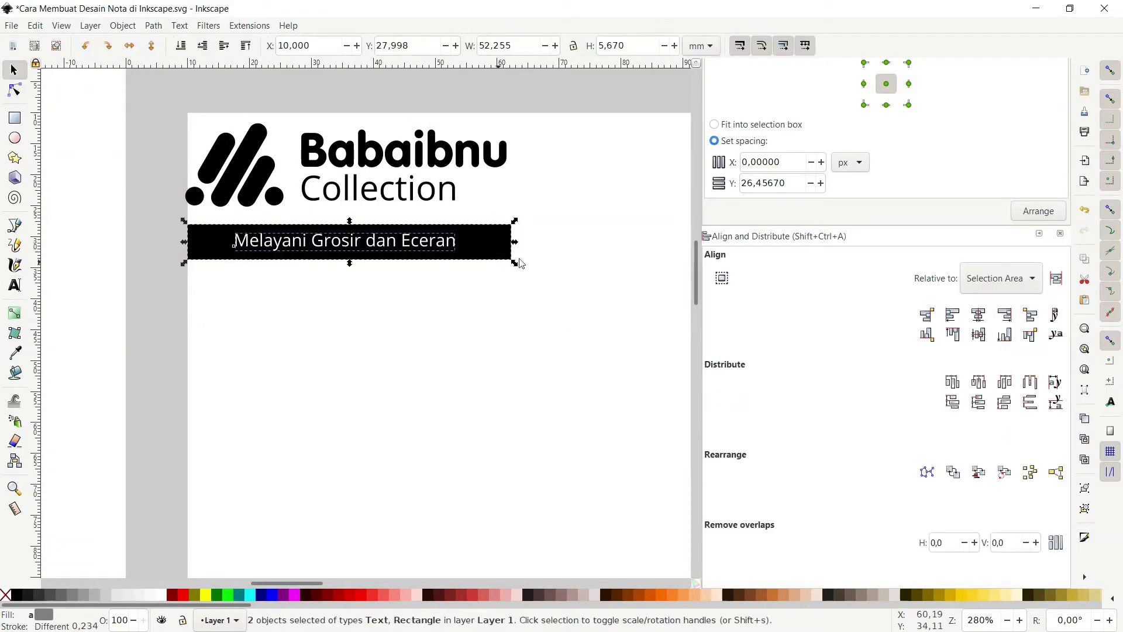
key("n")
left_click(398, 334)
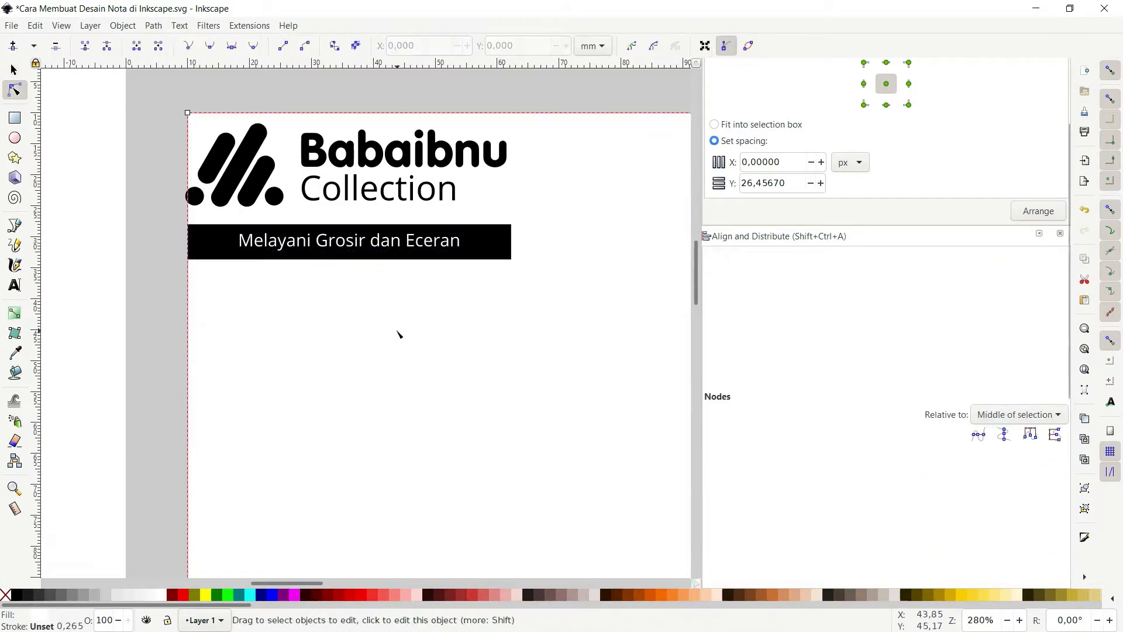
Step: Paste a copy of the logo's Collection text below the banner
scroll(406, 351, "down", 2)
scroll(57, 268, "down", 1)
scroll(226, 296, "up", 1)
scroll(283, 281, "up", 2)
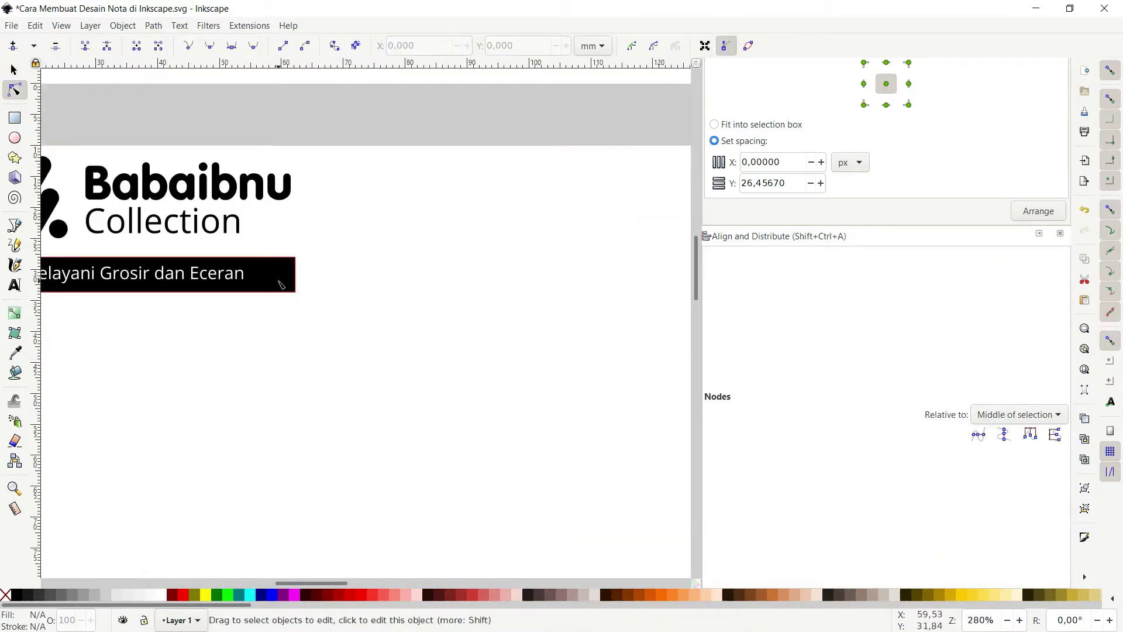
scroll(346, 294, "down", 1)
scroll(314, 285, "down", 1)
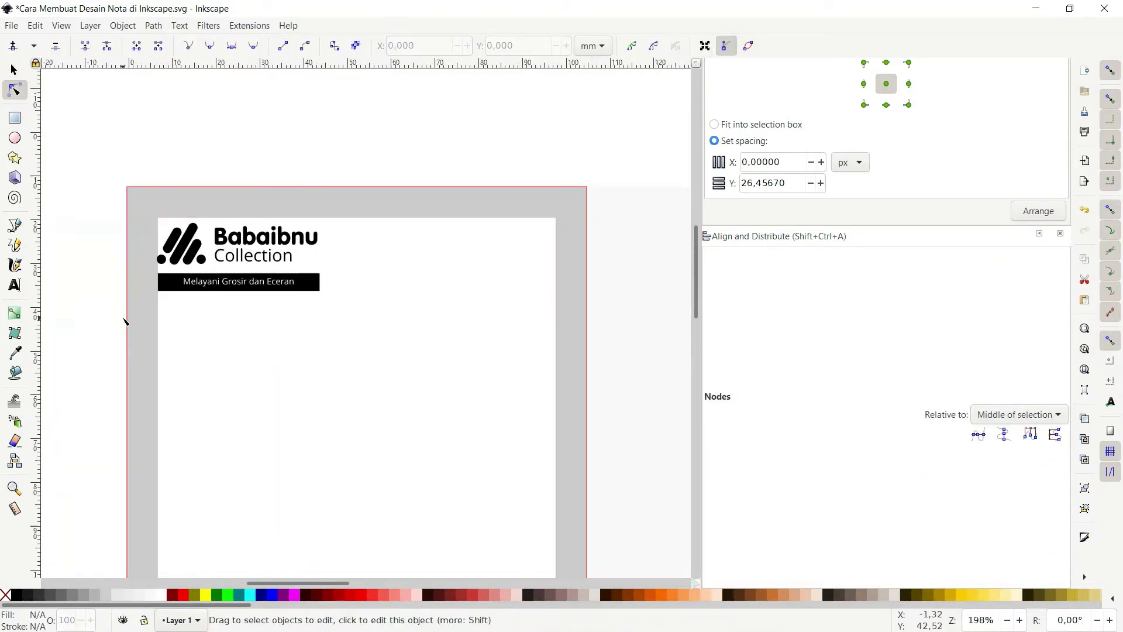
scroll(125, 319, "up", 1)
left_click(261, 240)
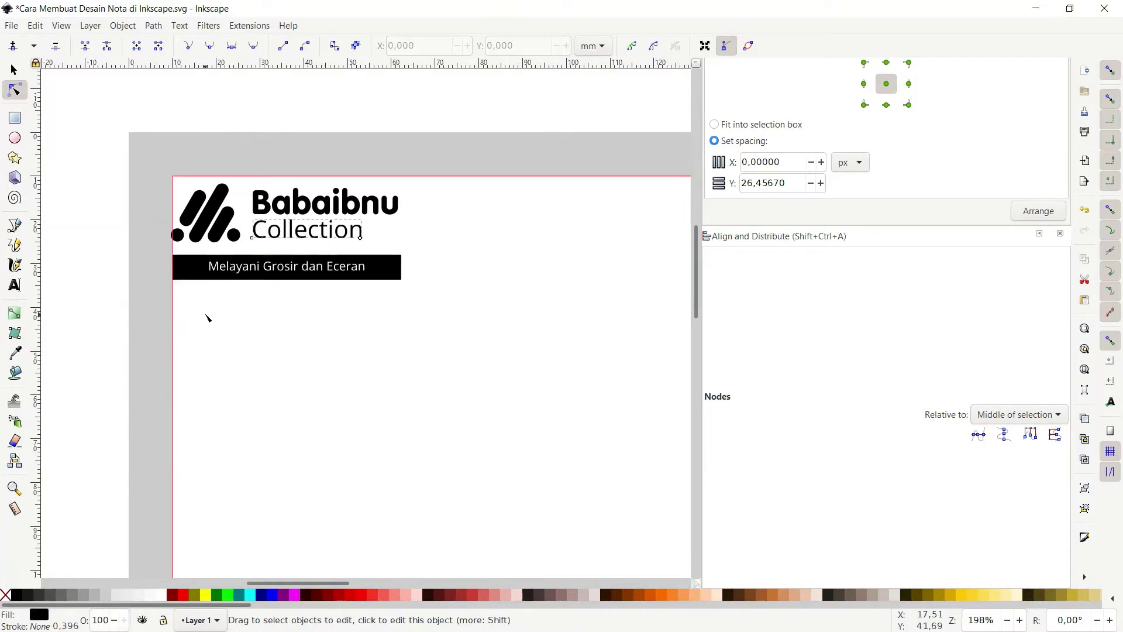
key("ctrl+v")
scroll(193, 316, "up", 1)
Step: Move the copied text below the banner and retype it as 'Jalan Satu Dua Tiga'
scroll(170, 321, "up", 1)
left_click_drag(170, 320, 268, 319)
double_click(281, 313)
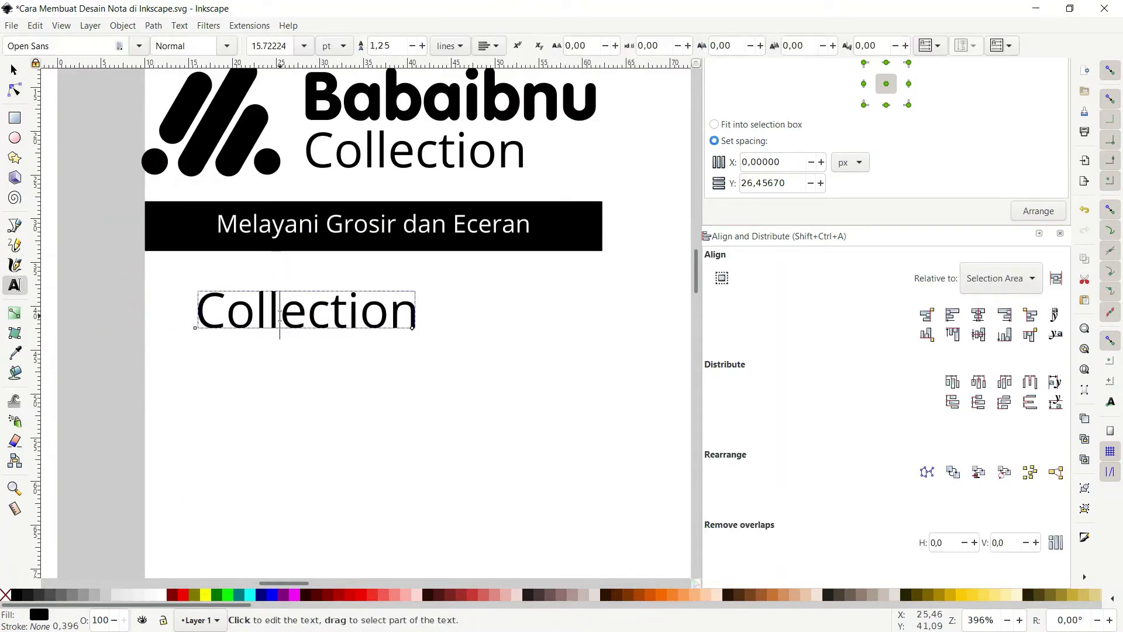
key("ctrl+a")
type("Jal")
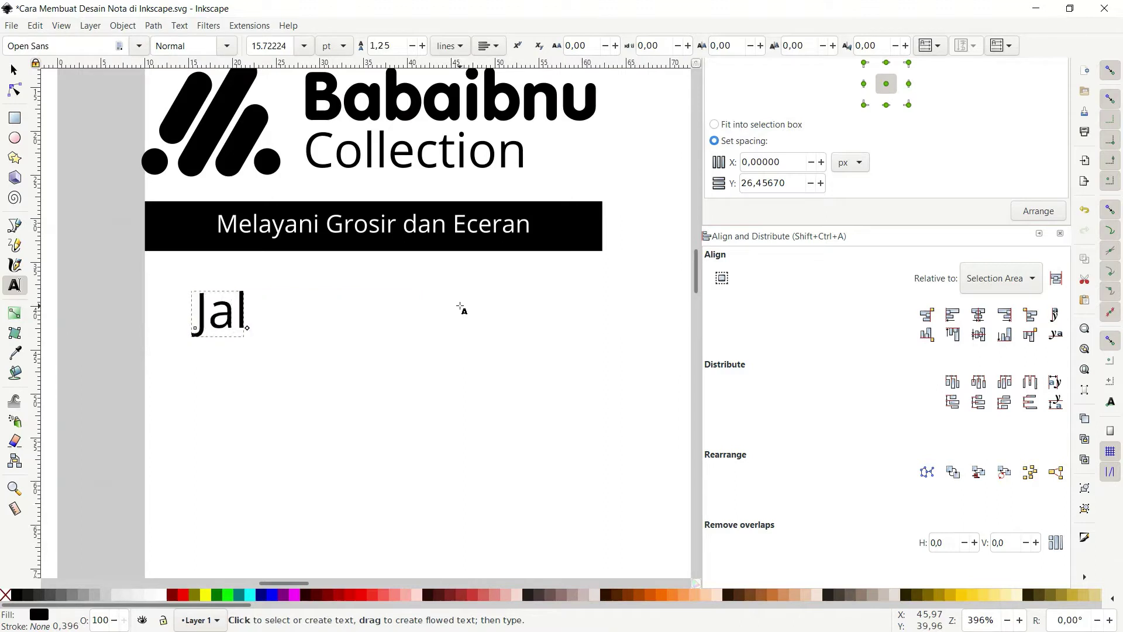
type("am")
key("Num_Lock")
type("n")
key("BackSpace")
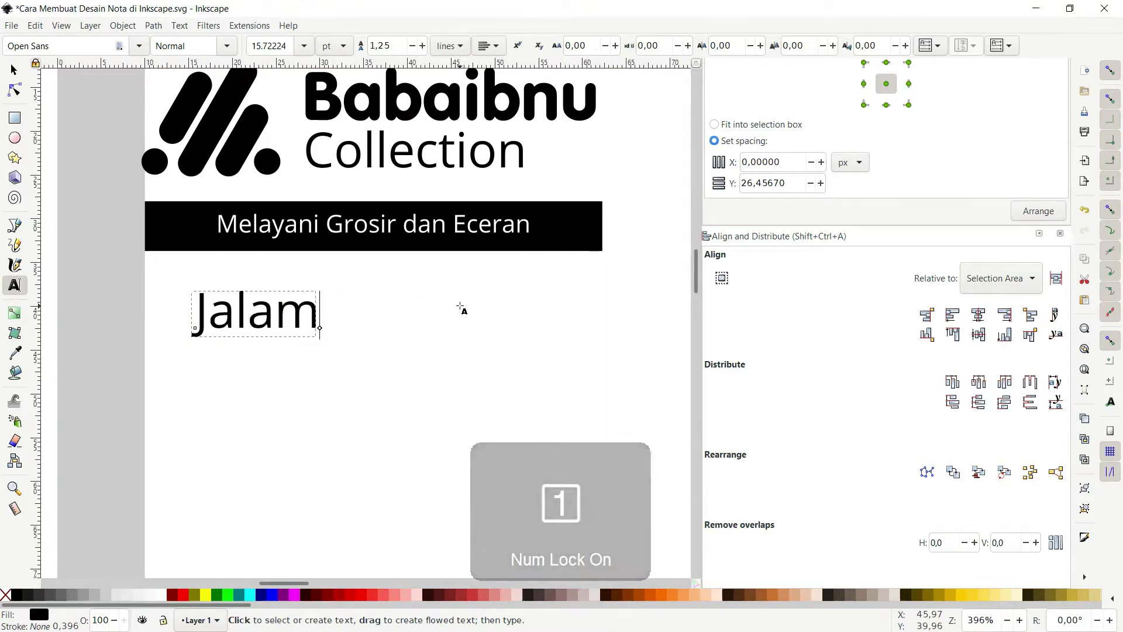
key("BackSpace")
type("n Satu ")
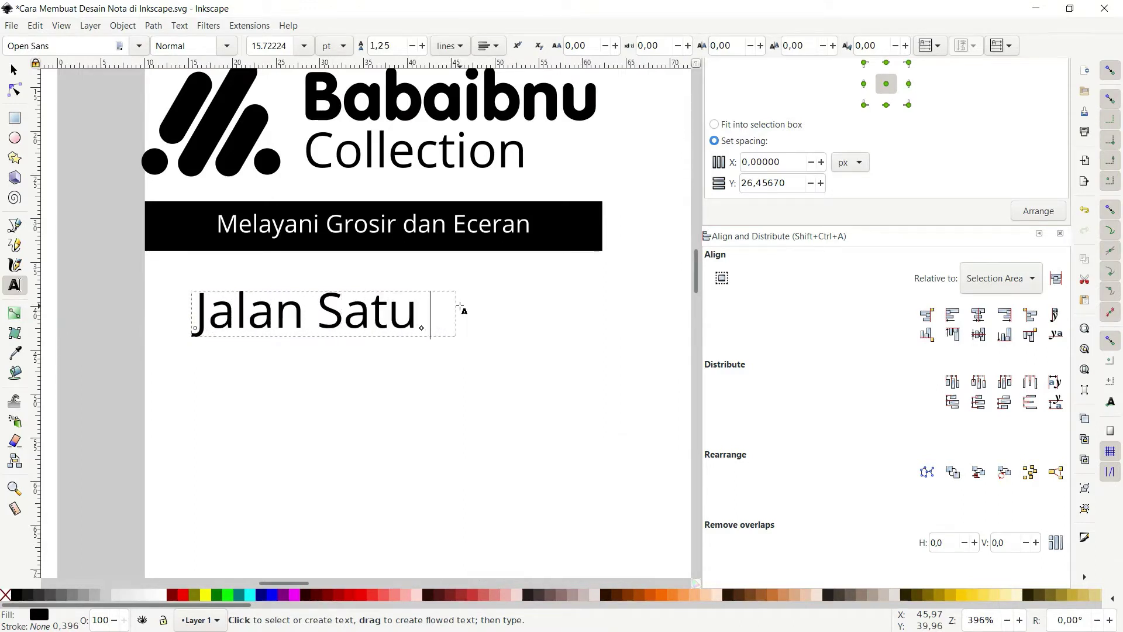
type("Dua Tiga")
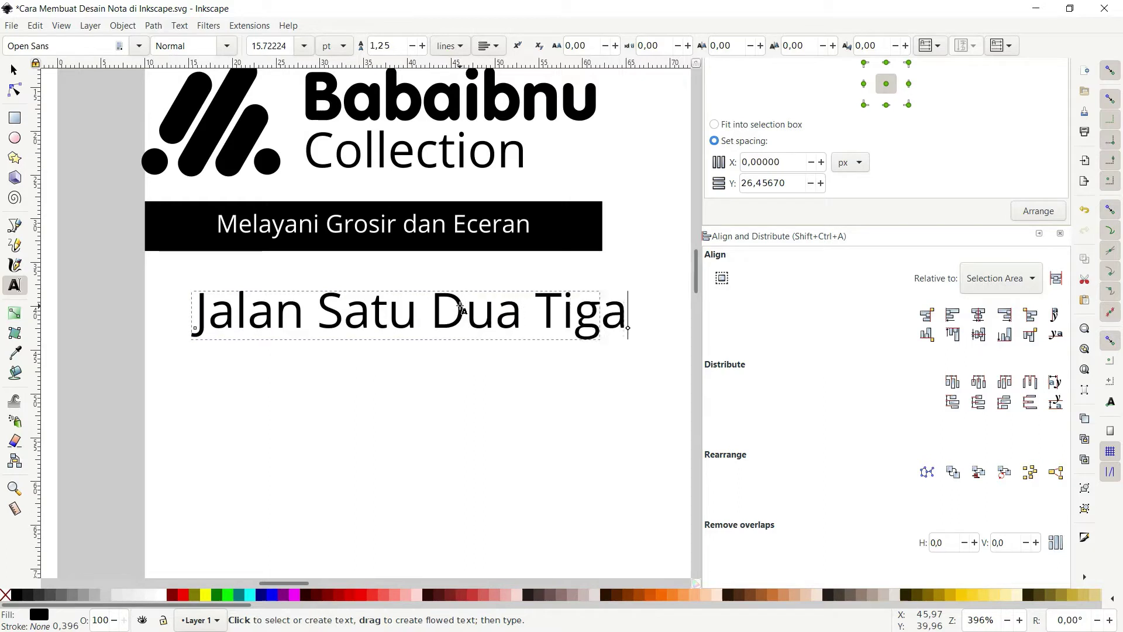
Step: Set the address text's font size to 10
key("ctrl+a")
triple_click(273, 43)
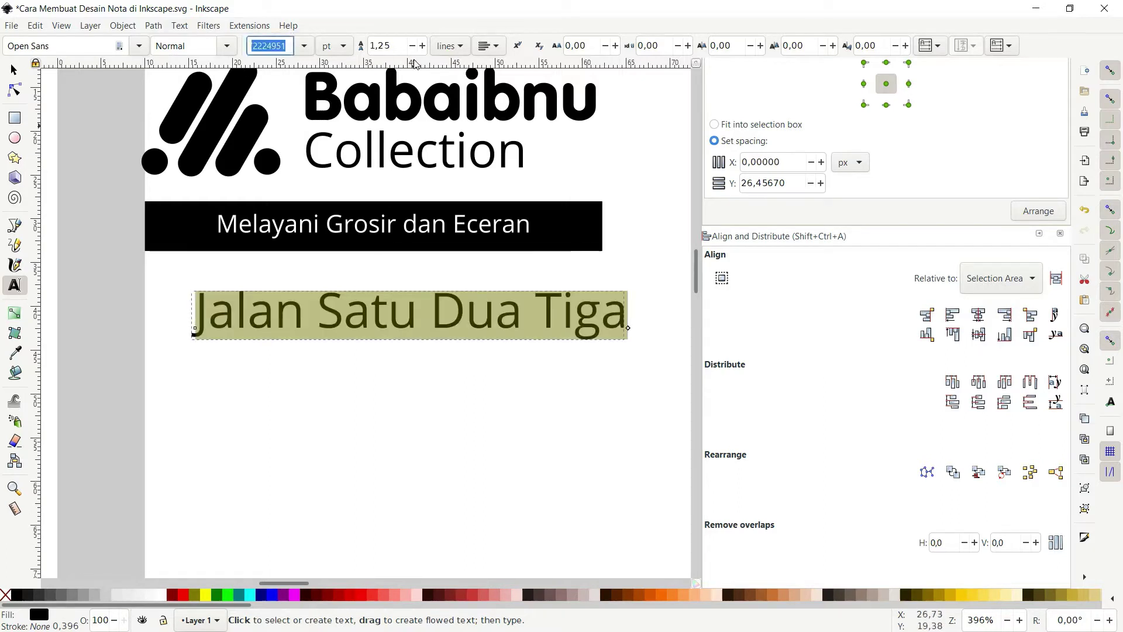
type("10")
key("Return")
key("F1")
Step: Set the tagline to font size 10 and shift it left within the banner
double_click(287, 240)
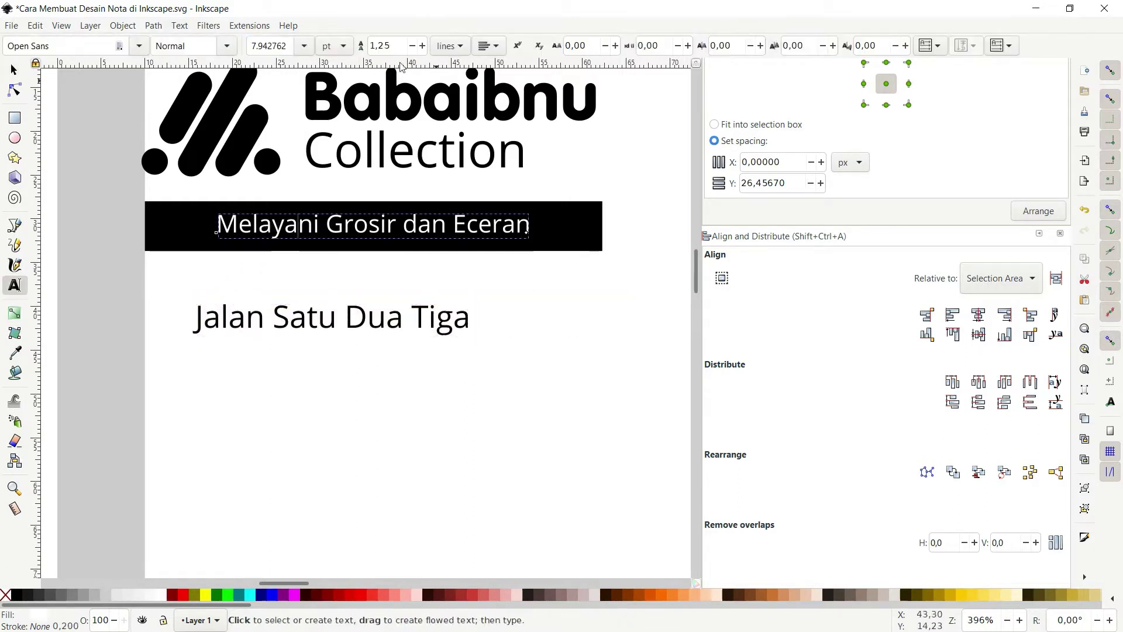
key("ctrl+a")
key("Return")
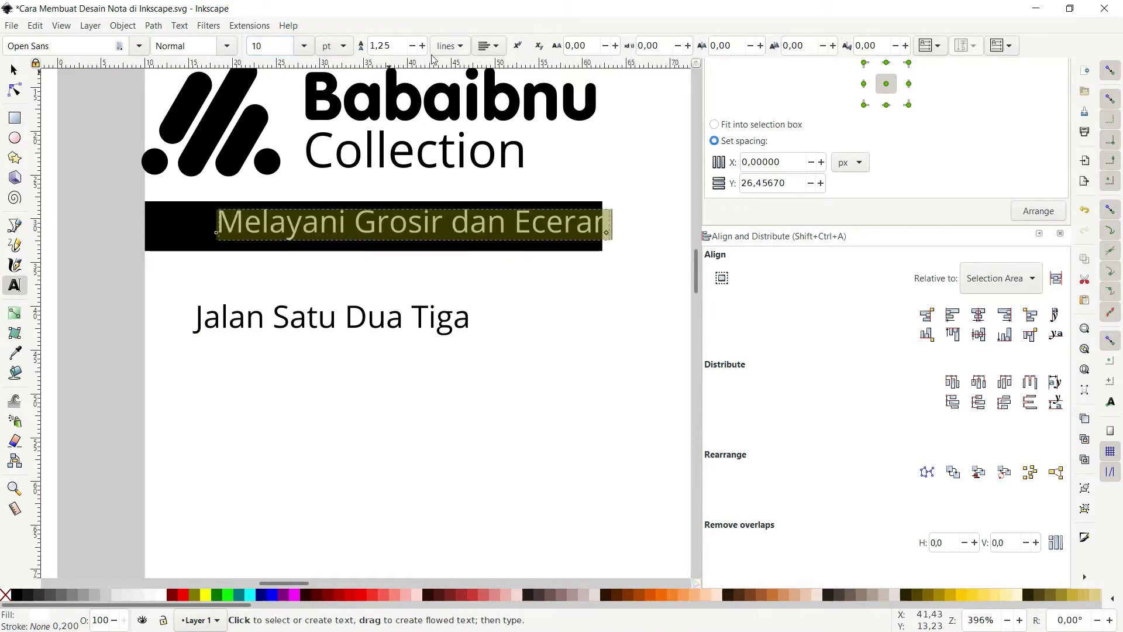
key("F1")
left_click_drag(466, 234, 425, 235)
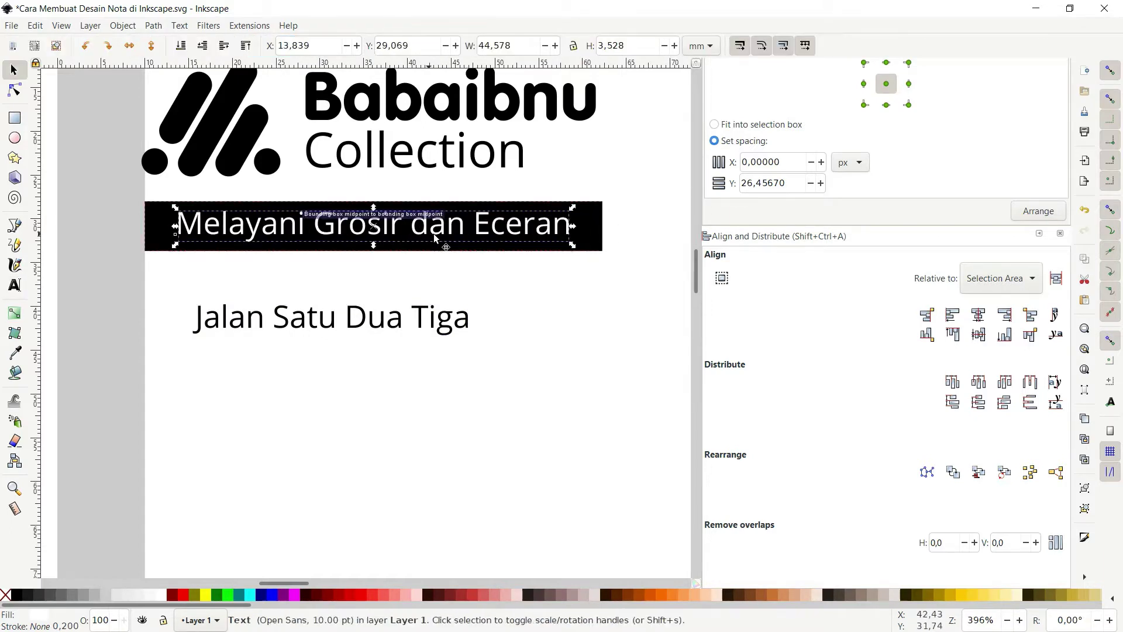
Step: Reduce the tagline to 9 pt and re-centre it on the black bar
double_click(425, 235)
key("ctrl+a")
double_click(265, 46)
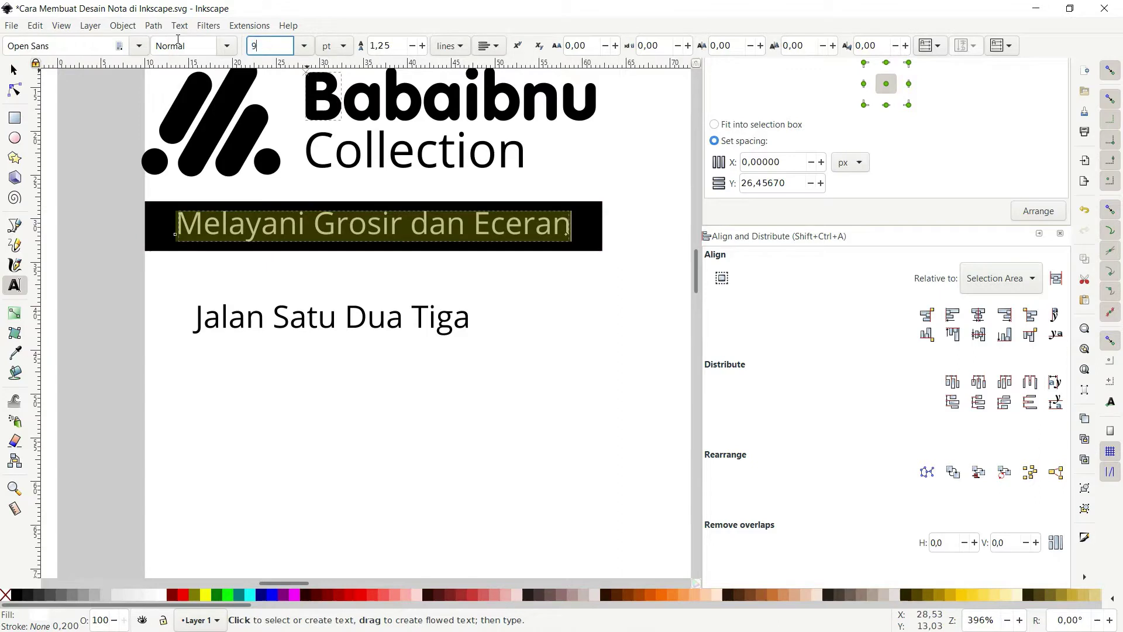
key("Return")
key("F1")
left_click(564, 251, "shift")
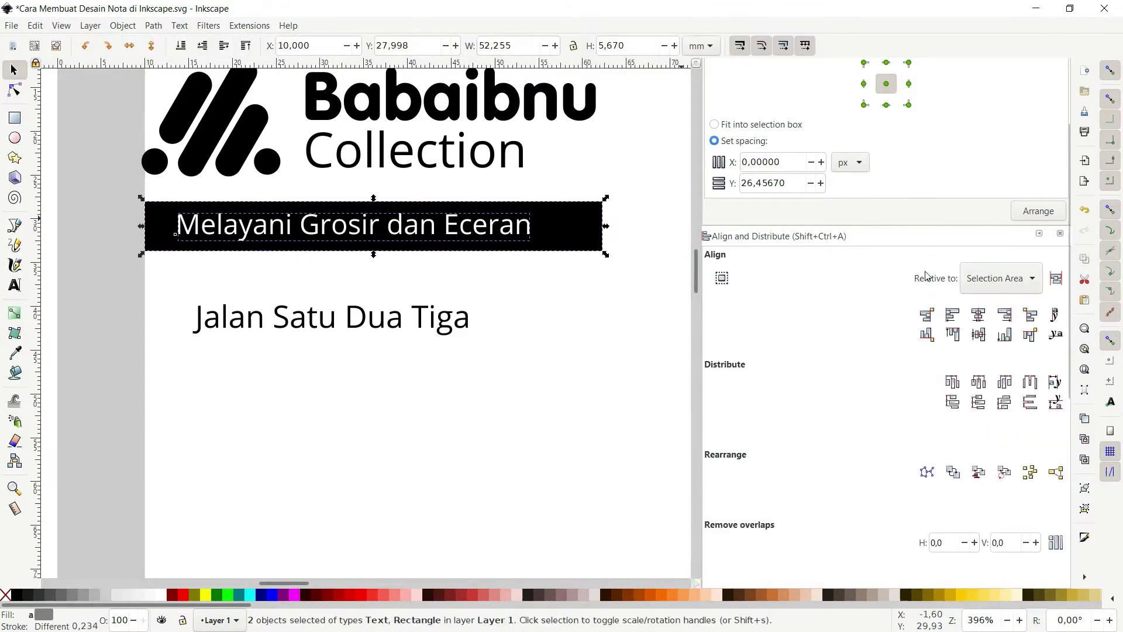
left_click(977, 316)
Step: Set the address to 9 pt and move it up-left under the banner
double_click(466, 321)
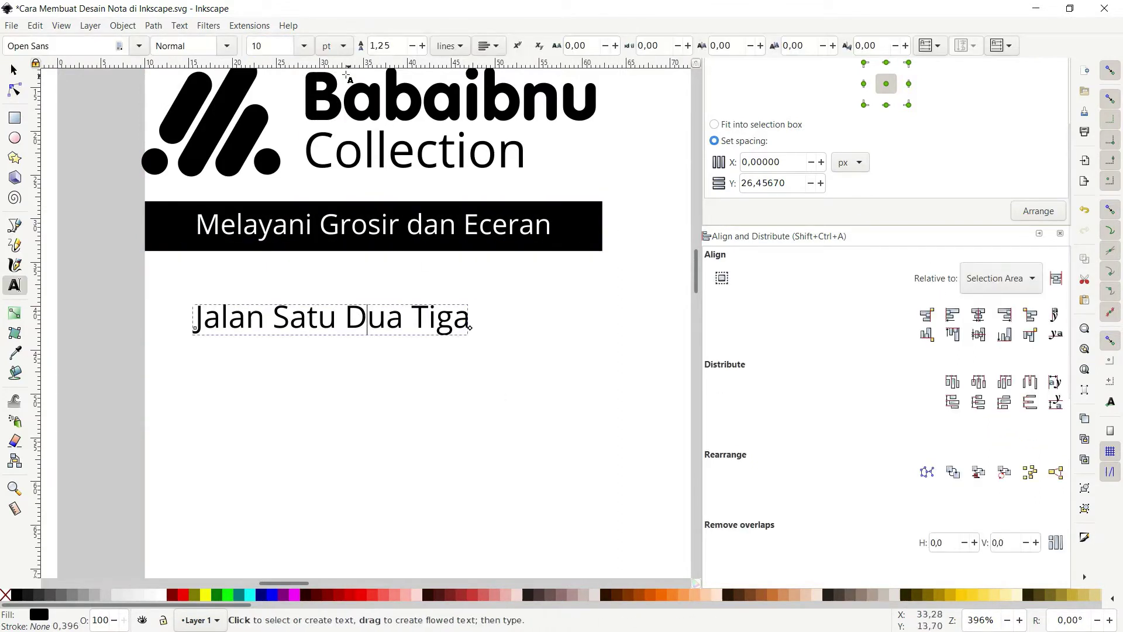
key("ctrl+a")
key("Return")
key("F1")
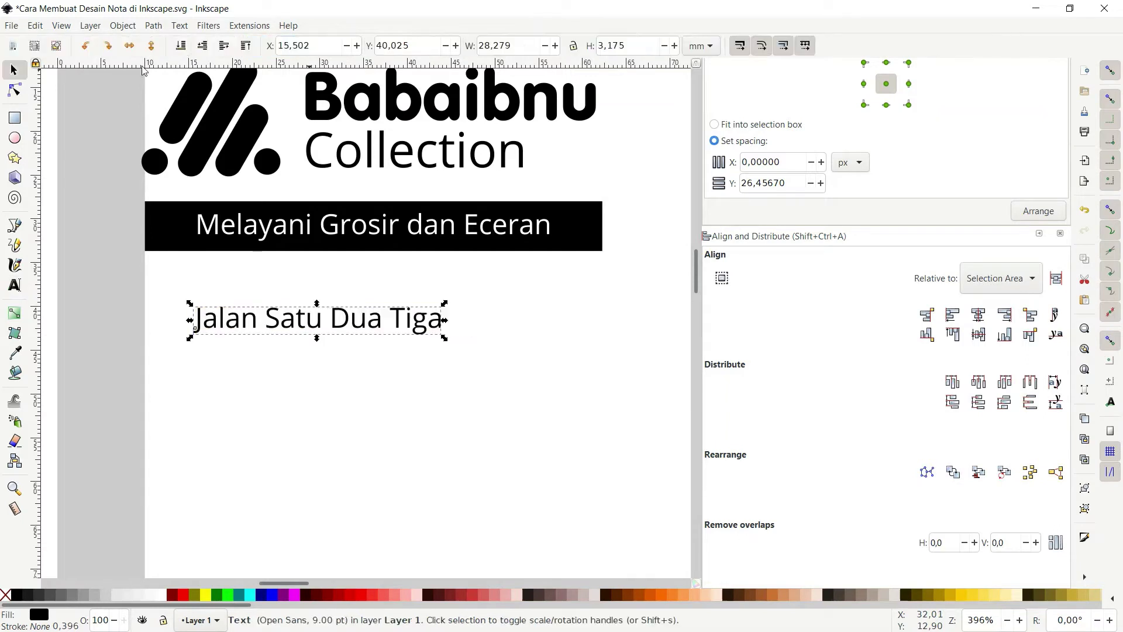
left_click_drag(199, 324, 178, 296)
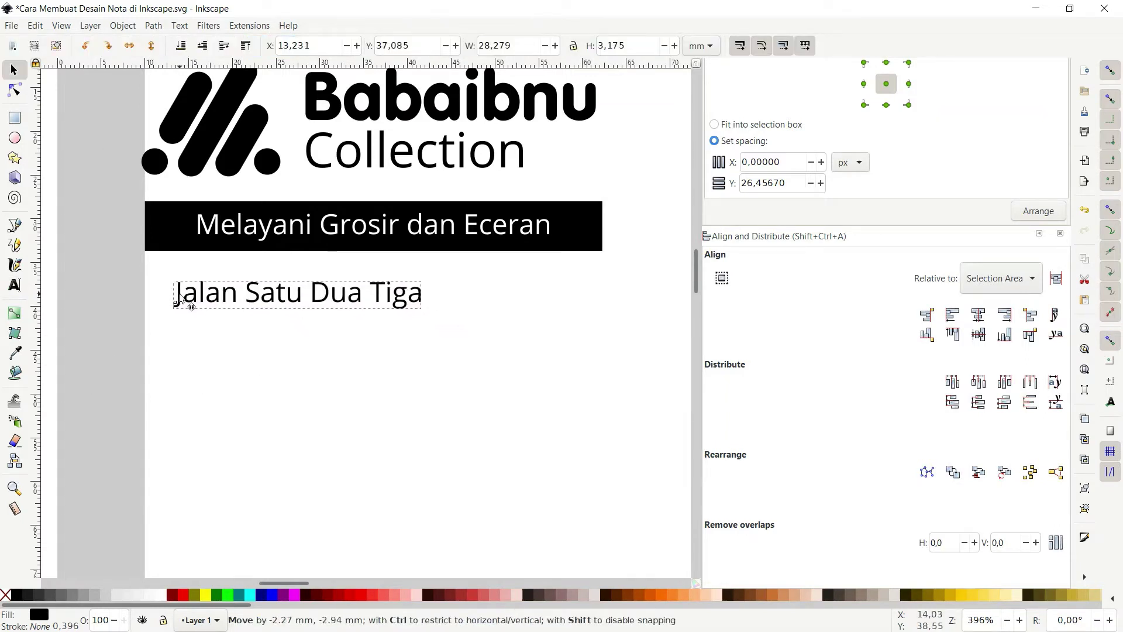
Step: Complete the address as 'Jalan Satu Dua Tiga Empat No.5' / 'Kec. Tujuh Kota Delapan'
double_click(410, 299)
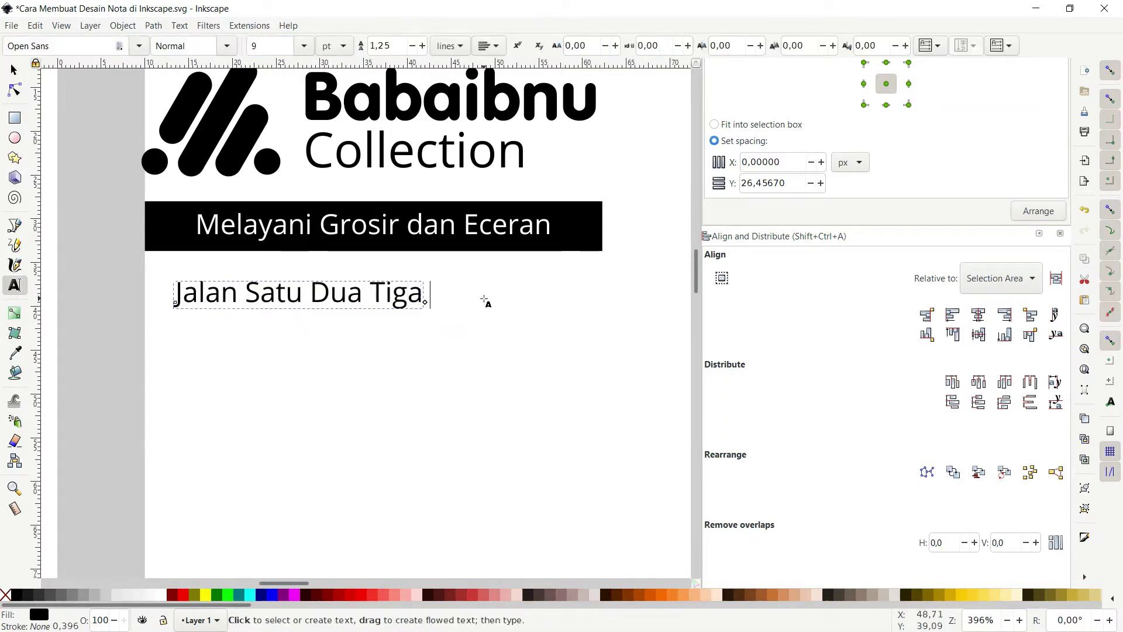
type("Empat No.5")
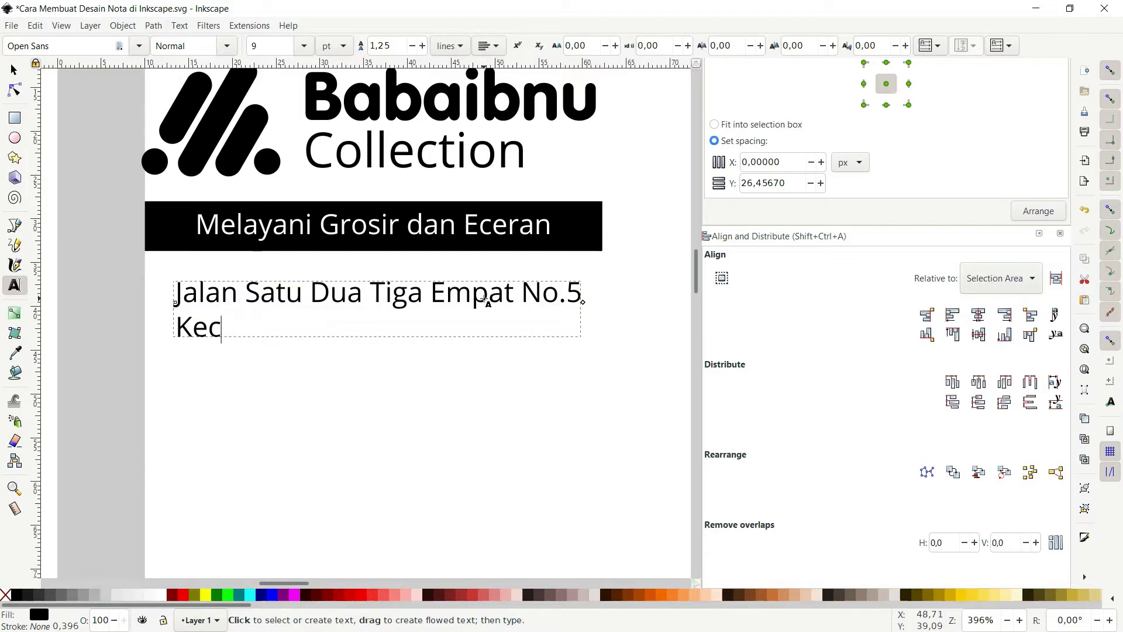
type(". ")
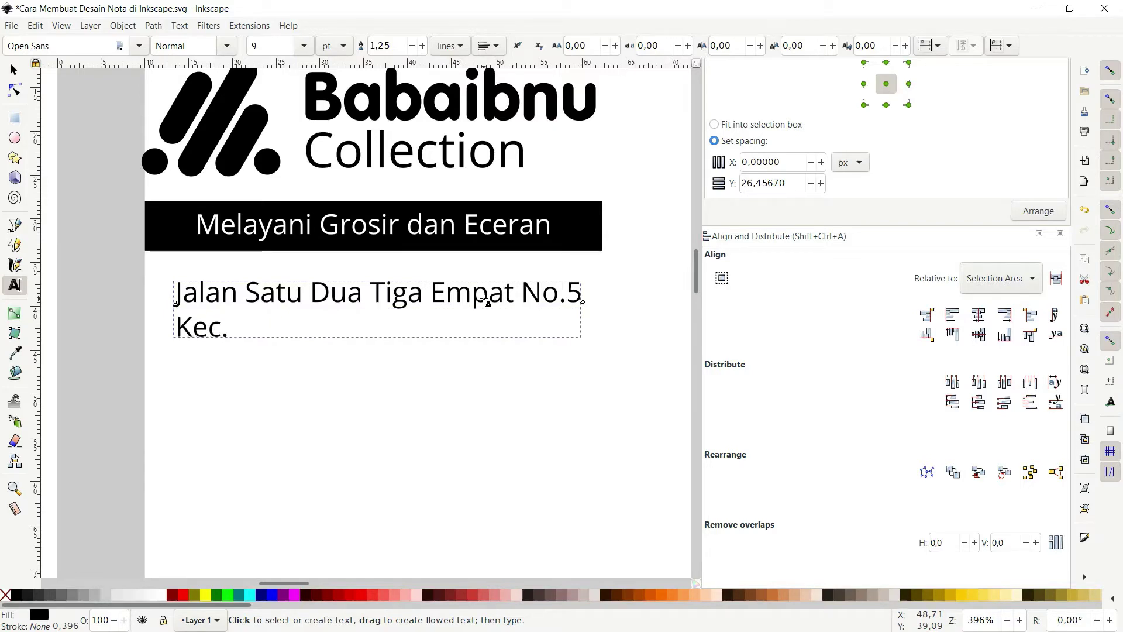
type("Tujuh Kota Delapan")
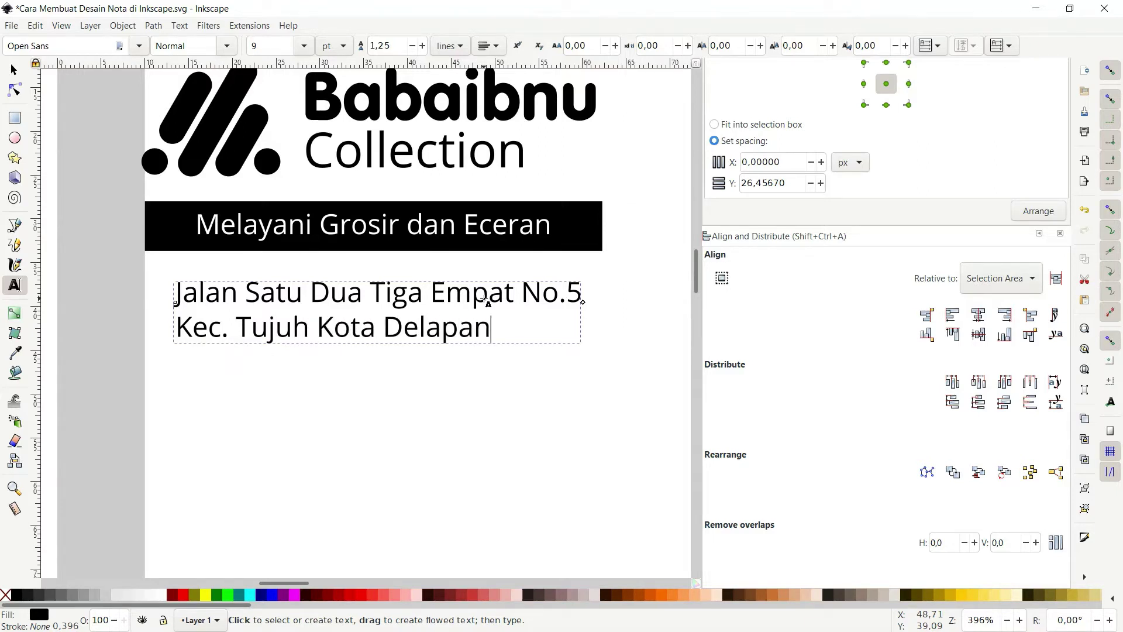
key("F2")
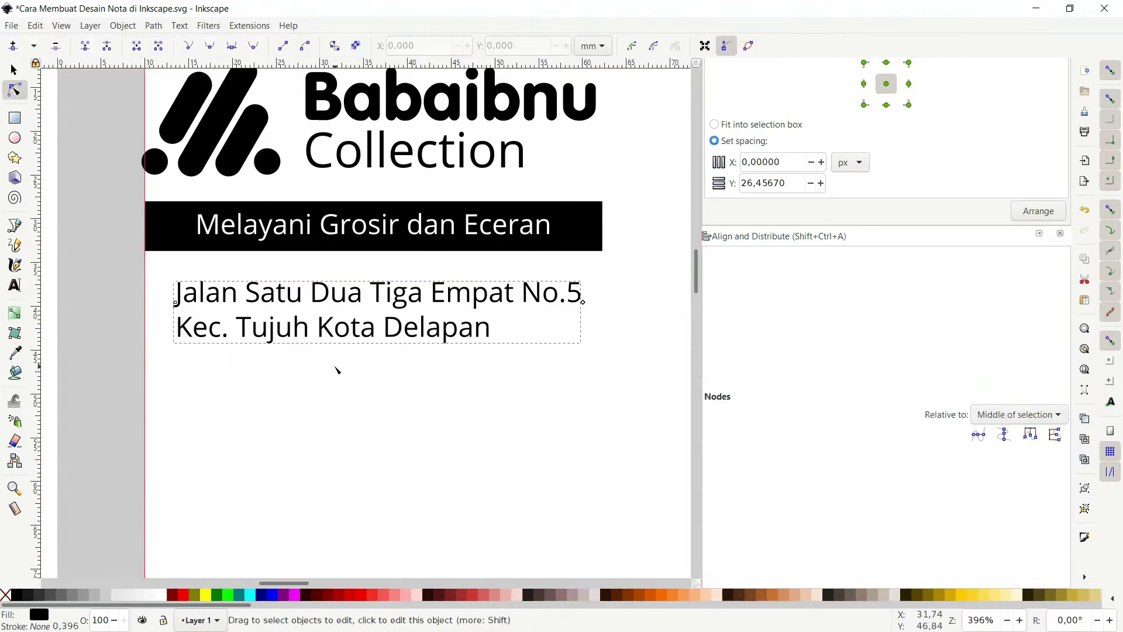
Step: Select the finished two-line address block and check its placement under the banner
scroll(308, 371, "down", 3)
scroll(256, 363, "down", 1)
scroll(328, 358, "up", 3)
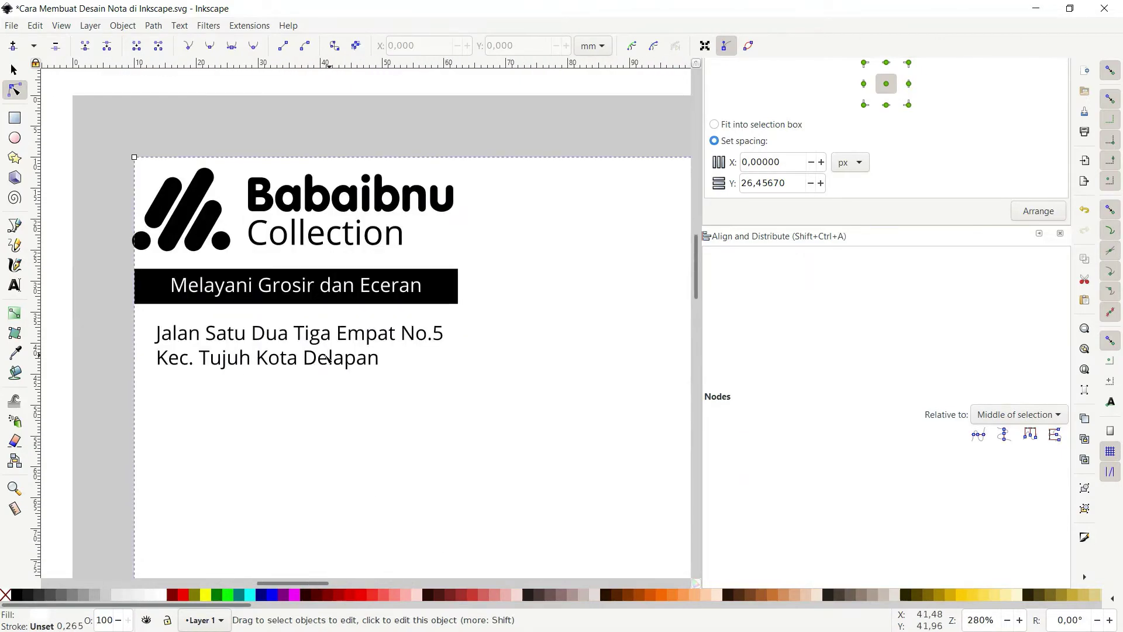
left_click(197, 340)
key("F1")
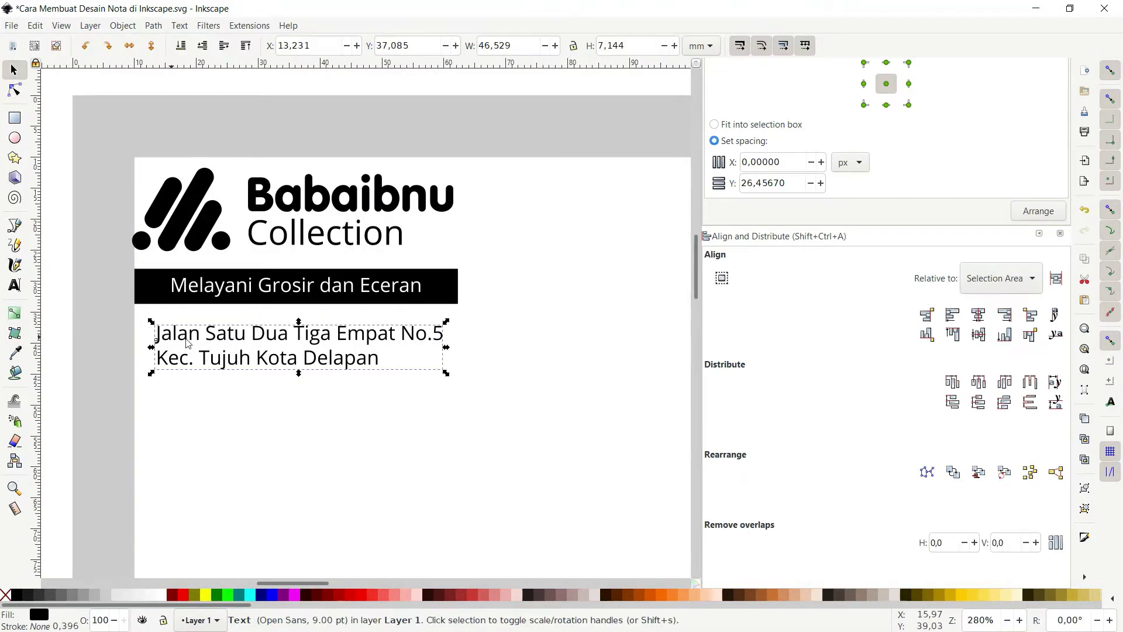
key("F2")
key("F8")
key("F2")
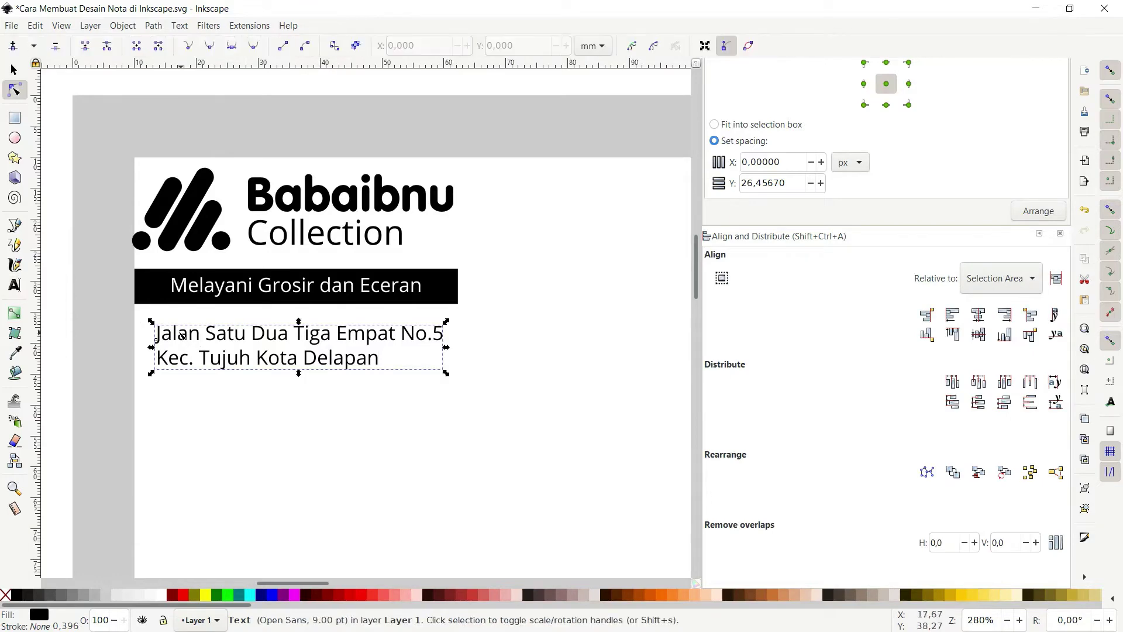
key("F1")
scroll(160, 338, "down", 1)
scroll(195, 341, "down", 1)
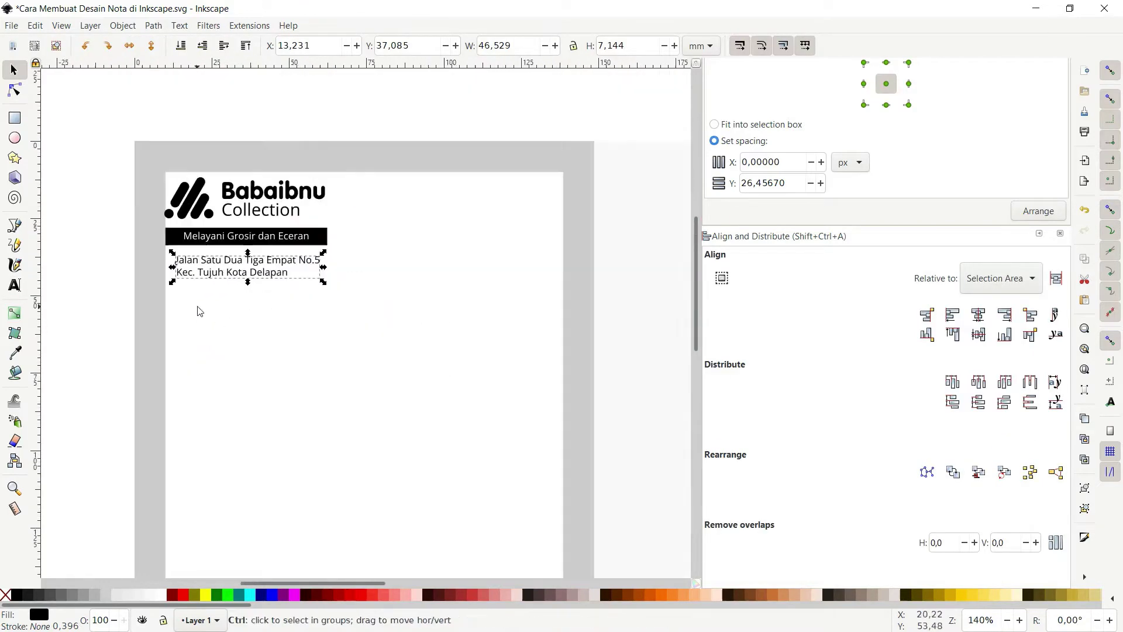
scroll(197, 311, "up", 2)
scroll(261, 290, "up", 1)
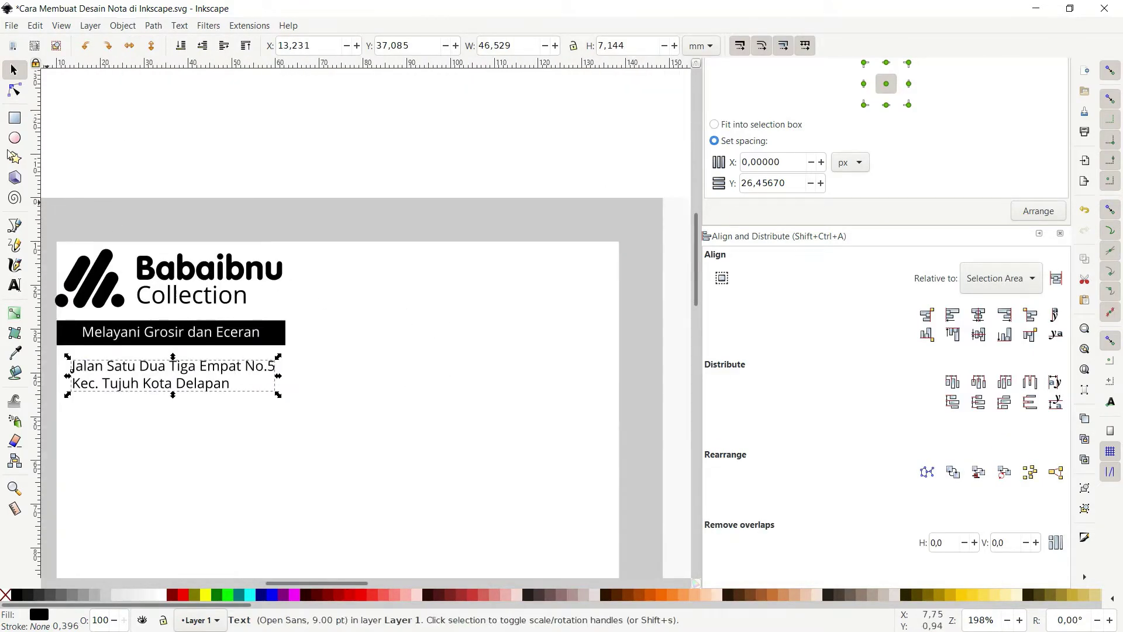
Step: Duplicate the address to the upper right and replace it with a dotted date line ending in 20
key("ctrl+d")
left_click_drag(189, 374, 472, 280)
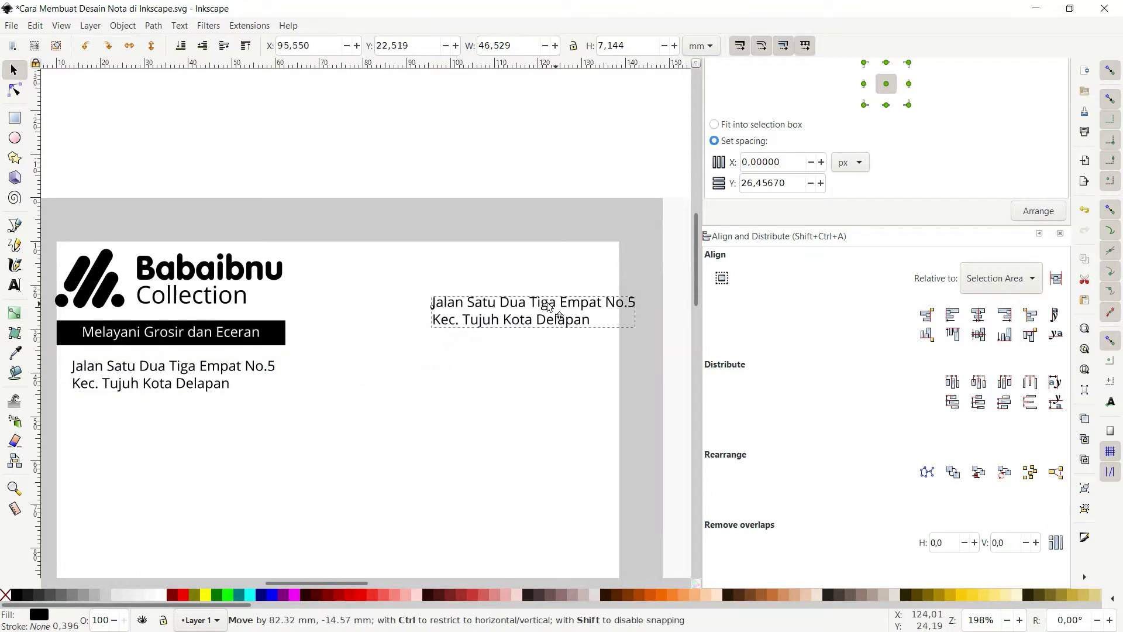
scroll(493, 279, "up", 2)
double_click(492, 279)
key("ctrl+a")
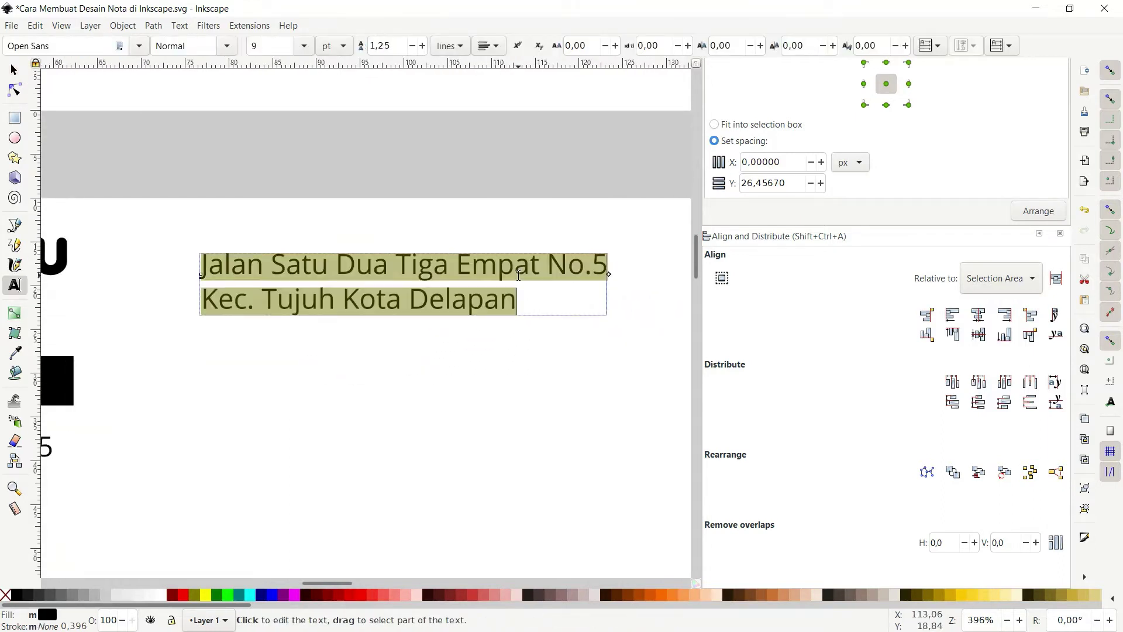
key("BackSpace")
type(".......................................")
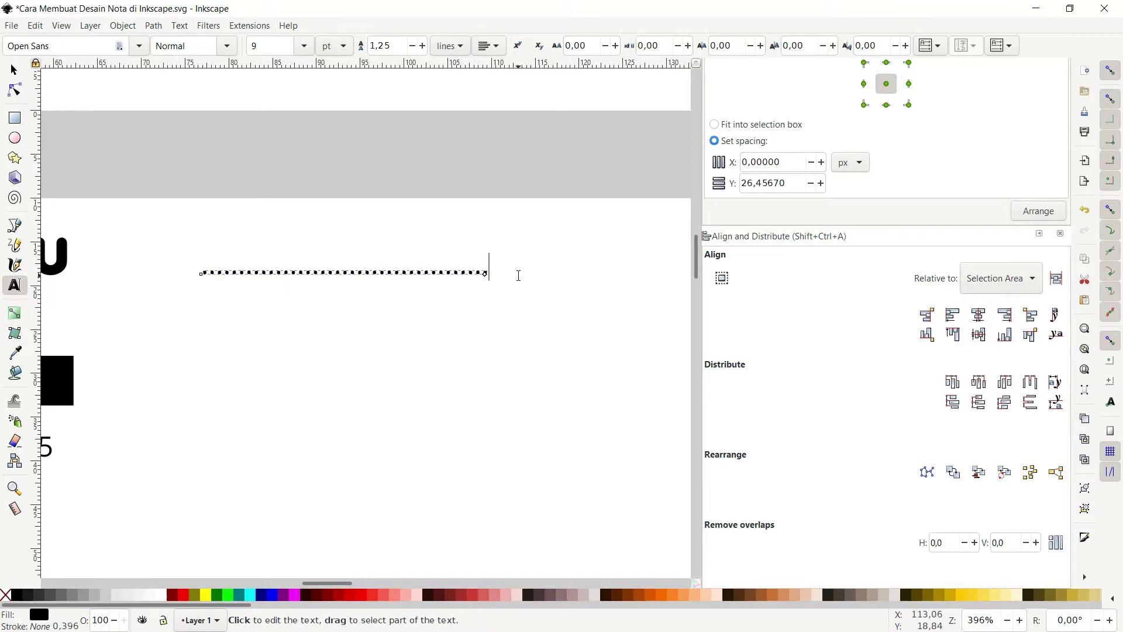
type("20")
key("Escape")
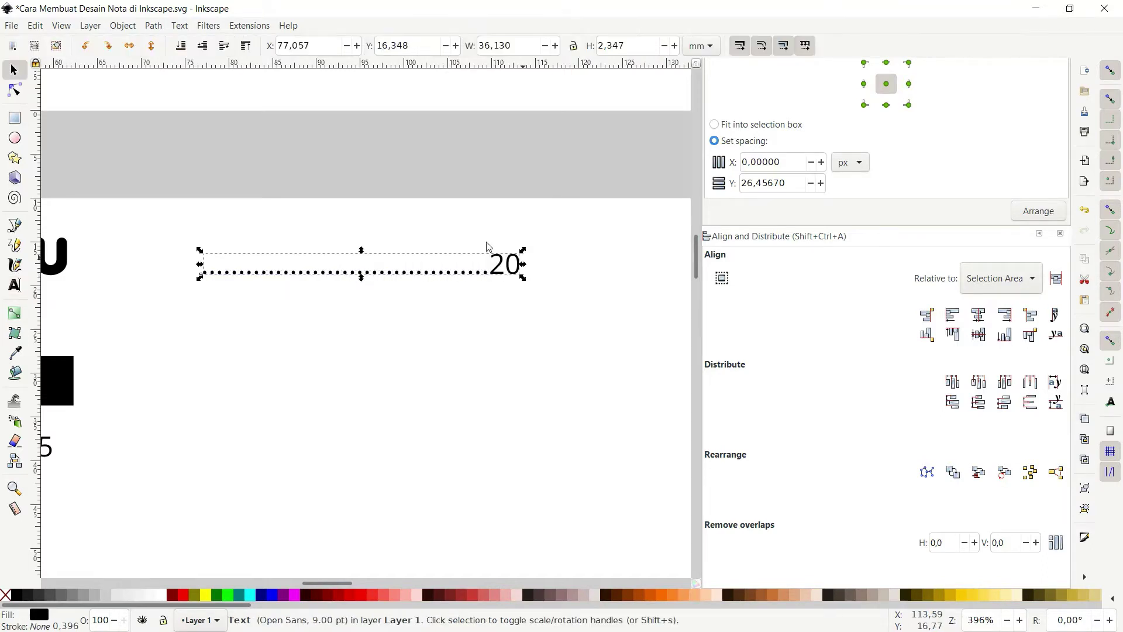
Step: Adjust the dotted date line and move it toward the page's right side
scroll(488, 252, "up", 2)
double_click(487, 263)
type("....")
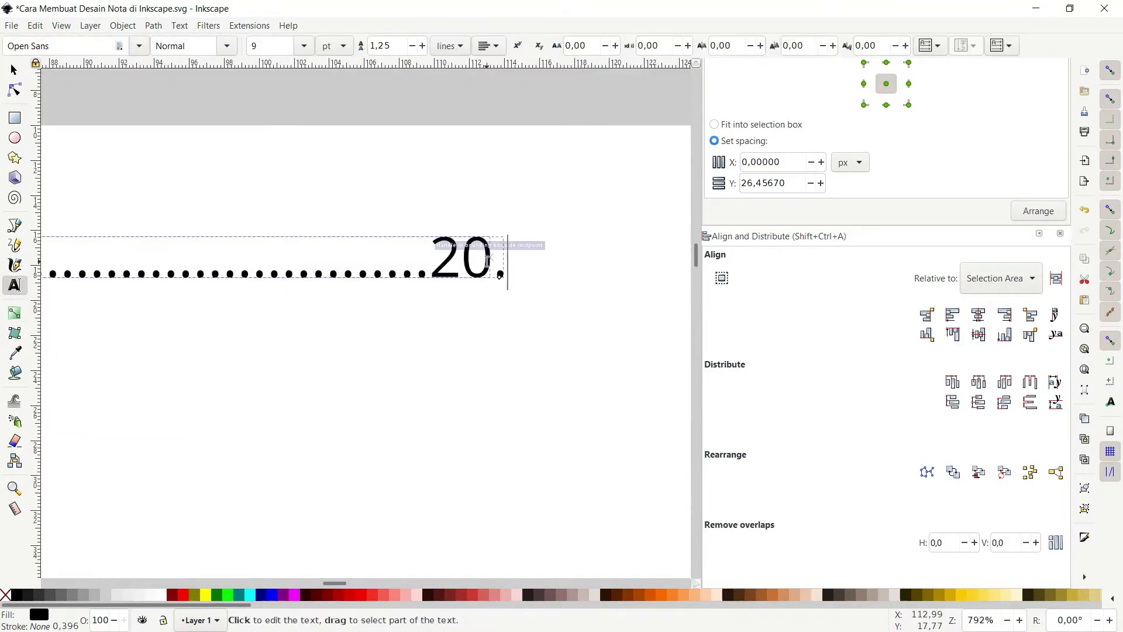
scroll(487, 261, "down", 1)
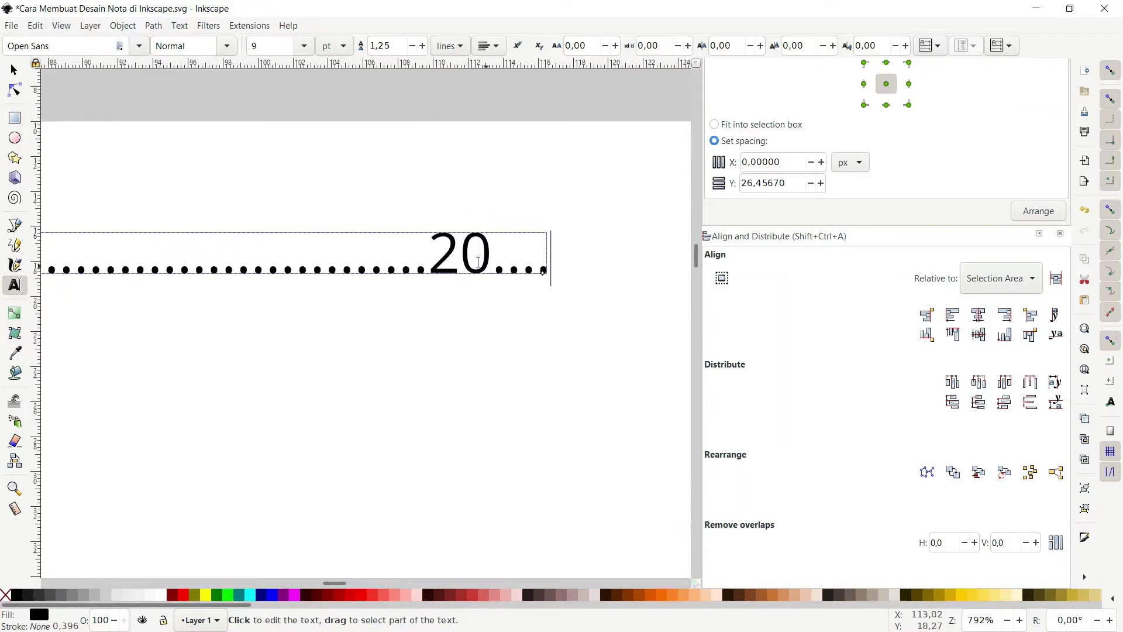
left_click_drag(460, 247, 588, 258)
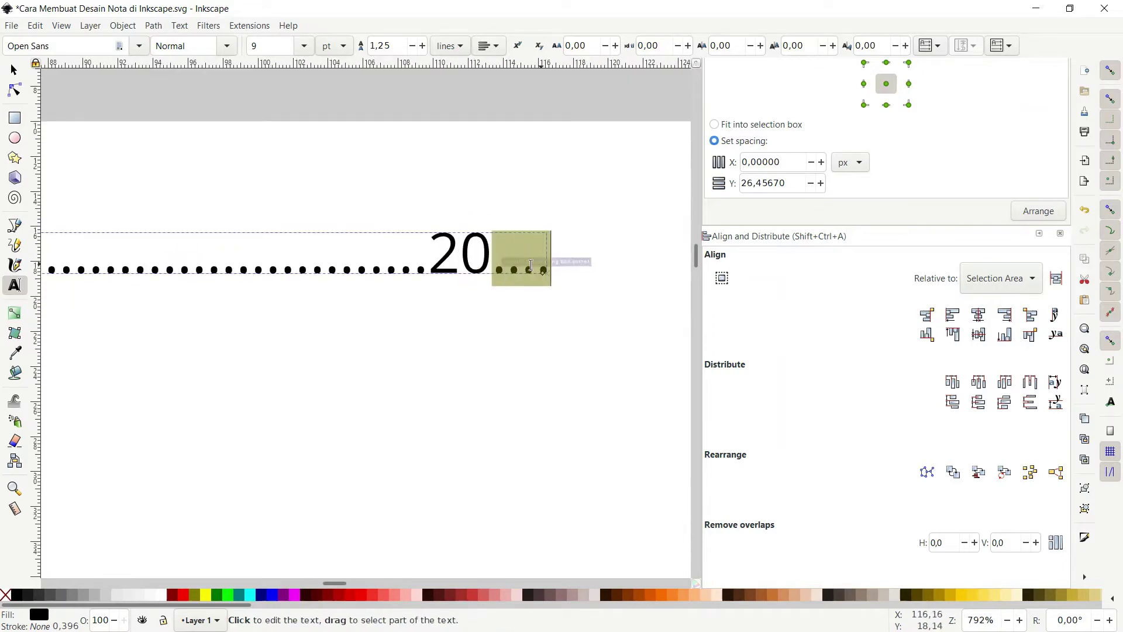
scroll(489, 269, "down", 2)
key("F1")
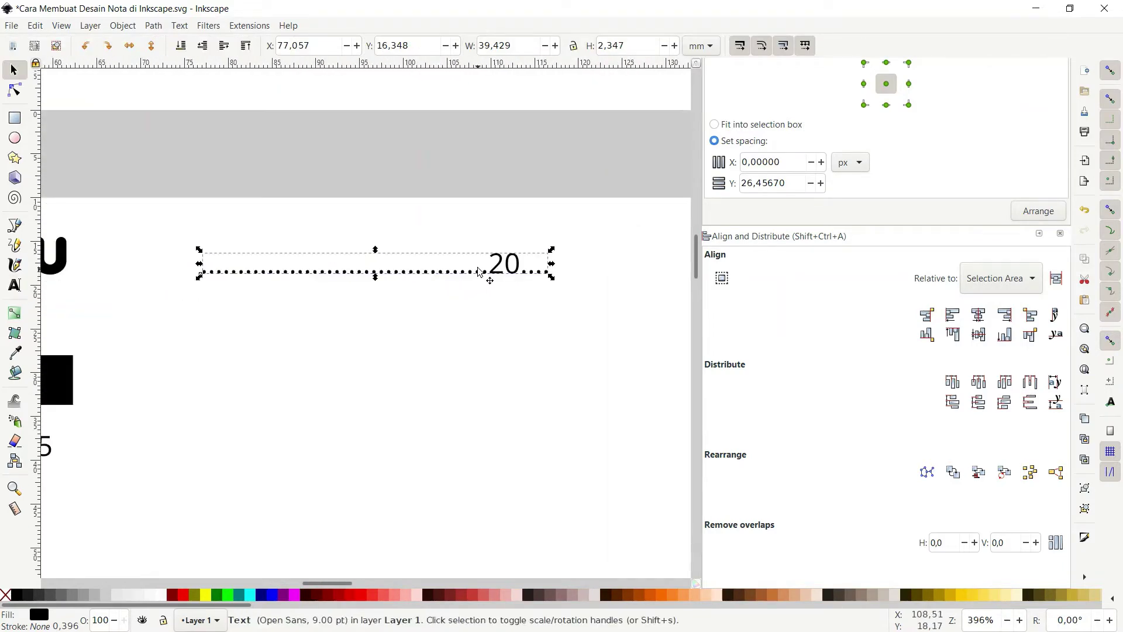
scroll(490, 264, "down", 2)
left_click_drag(498, 265, 571, 261)
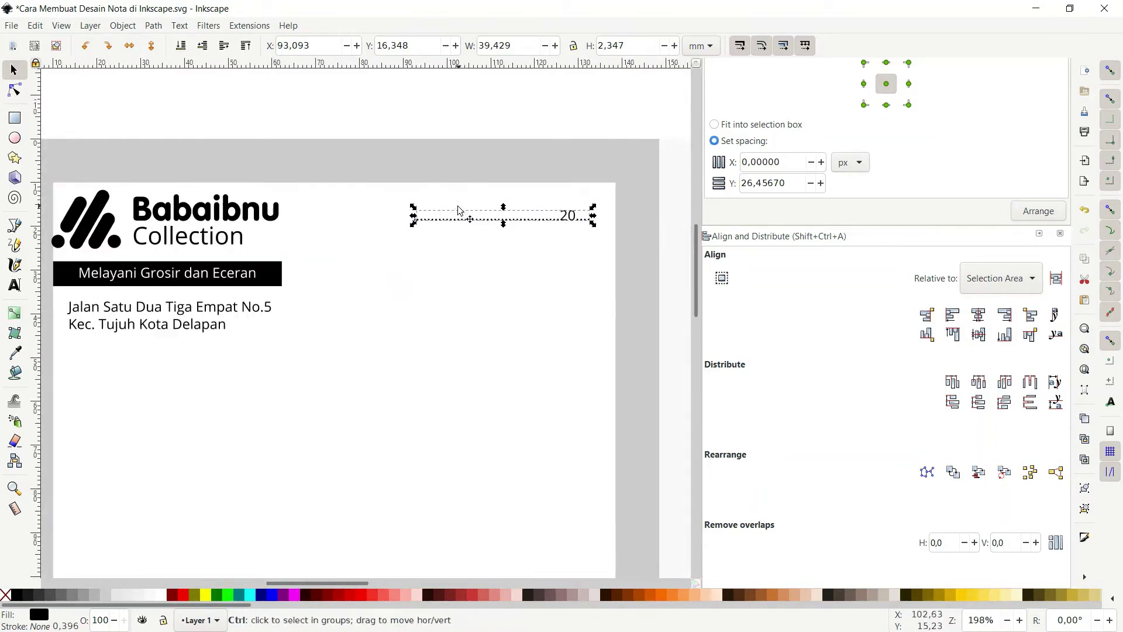
Step: Duplicate the date line below it and change the copy to 'Kepada Yth.'
left_click(439, 208)
scroll(471, 231, "down", 1)
left_click(515, 231)
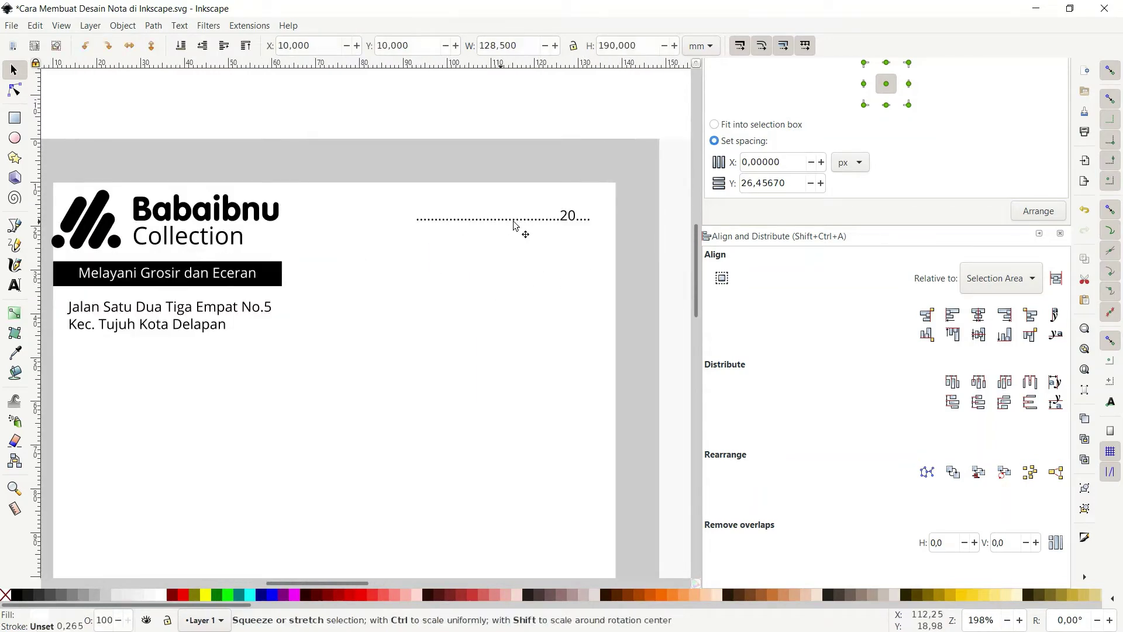
scroll(536, 224, "up", 1, "ctrl")
scroll(536, 224, "up", 2)
left_click(546, 265)
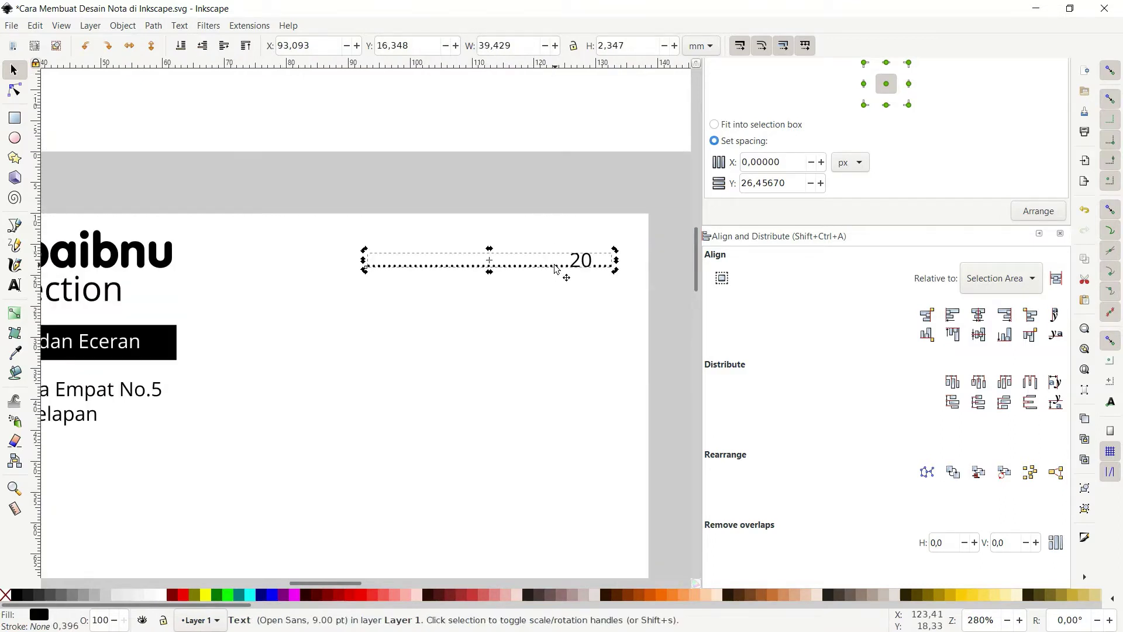
key("ctrl+d")
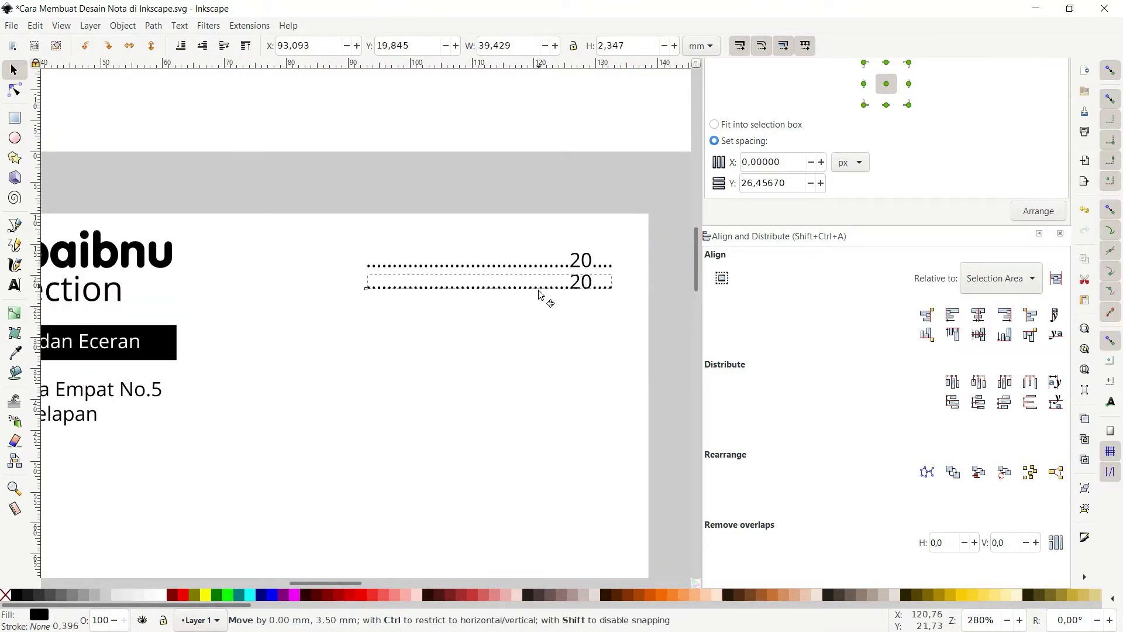
left_click_drag(543, 260, 554, 295)
double_click(551, 295)
key("ctrl+a")
type("Ke")
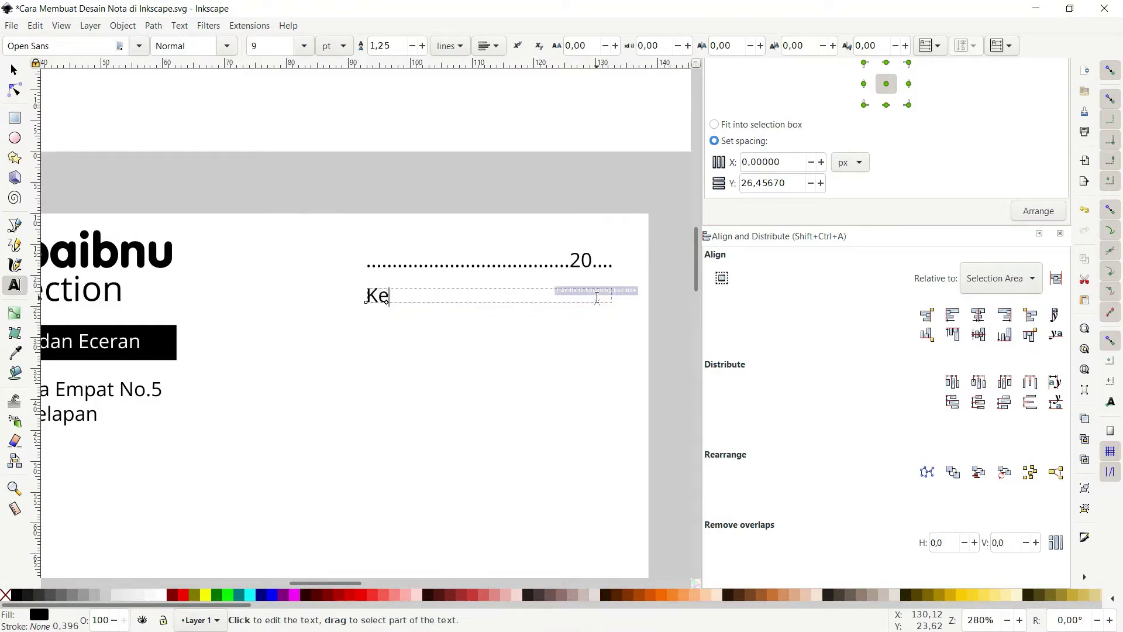
type("pada Yth.")
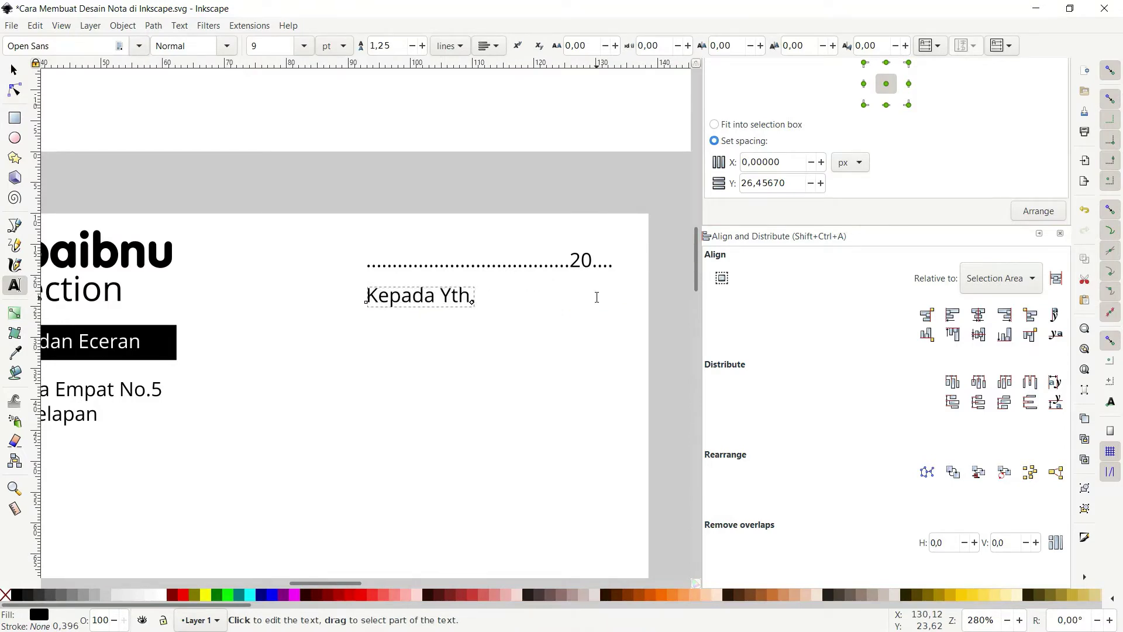
key("F1")
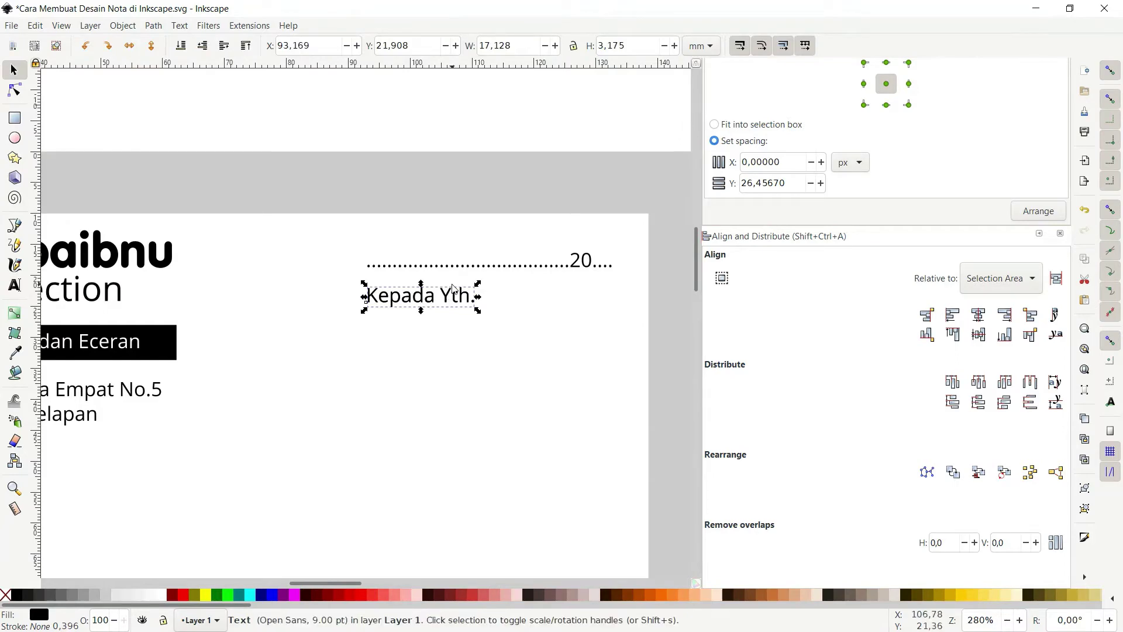
Step: Place another copy of the dotted date line below 'Kepada Yth.'
left_click(454, 287)
left_click(478, 269)
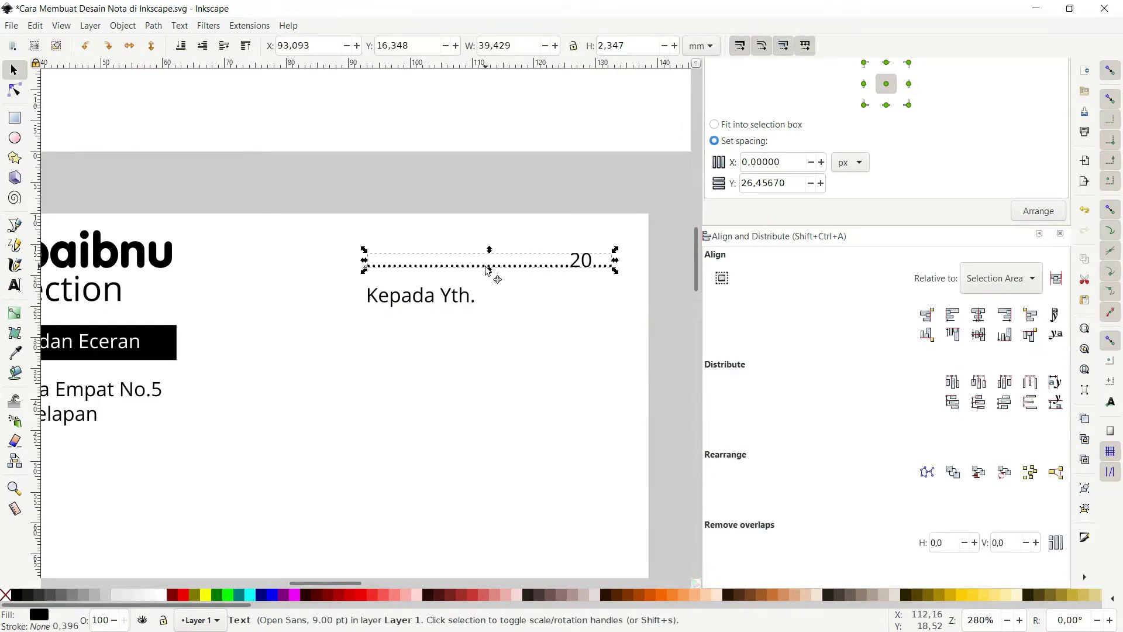
left_click_drag(486, 269, 489, 346)
key("ctrl+z")
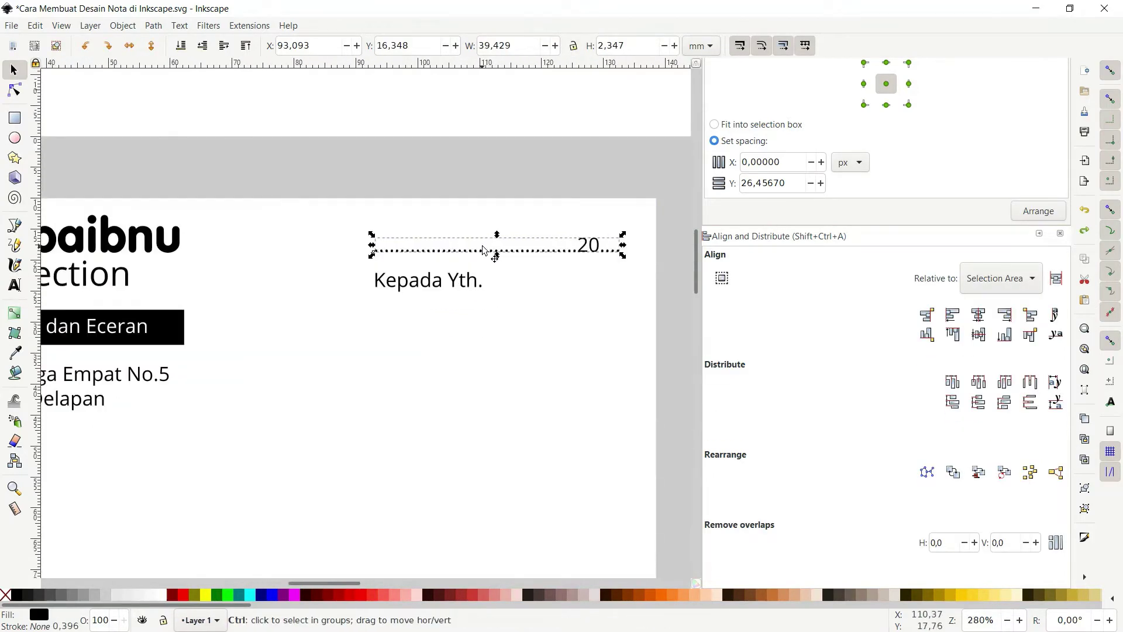
left_click_drag(587, 253, 585, 304)
key("ctrl+z")
key("ctrl+d")
left_click_drag(587, 246, 571, 311)
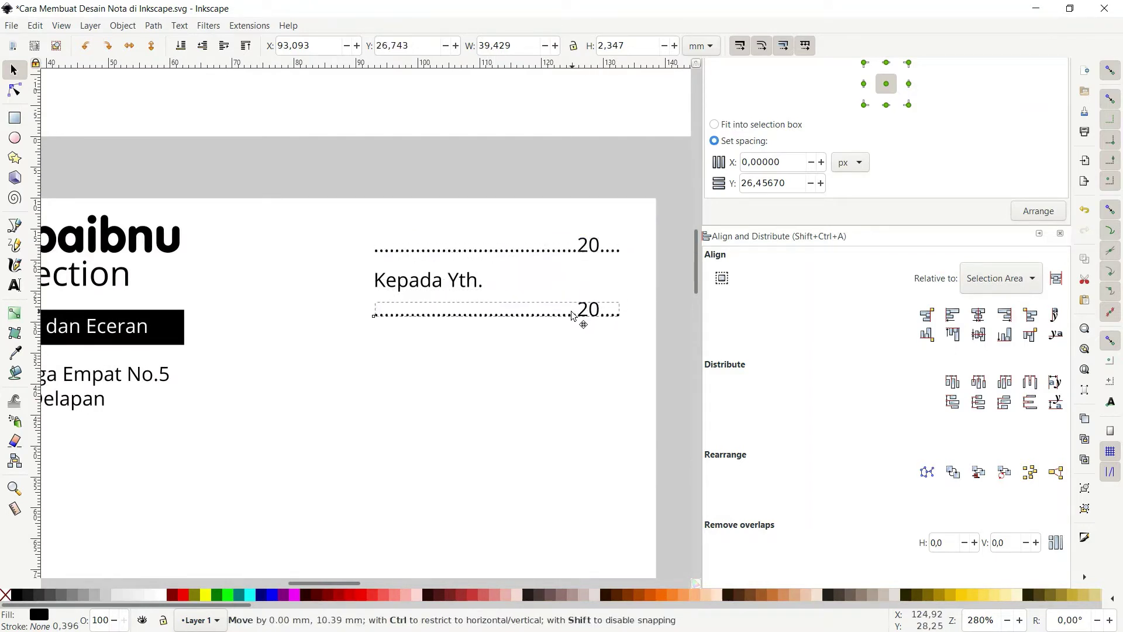
Step: Remove the 20 from that copy, leaving a plain dotted recipient line
scroll(518, 346, "up", 1)
scroll(518, 346, "up", 1)
scroll(520, 291, "down", 2)
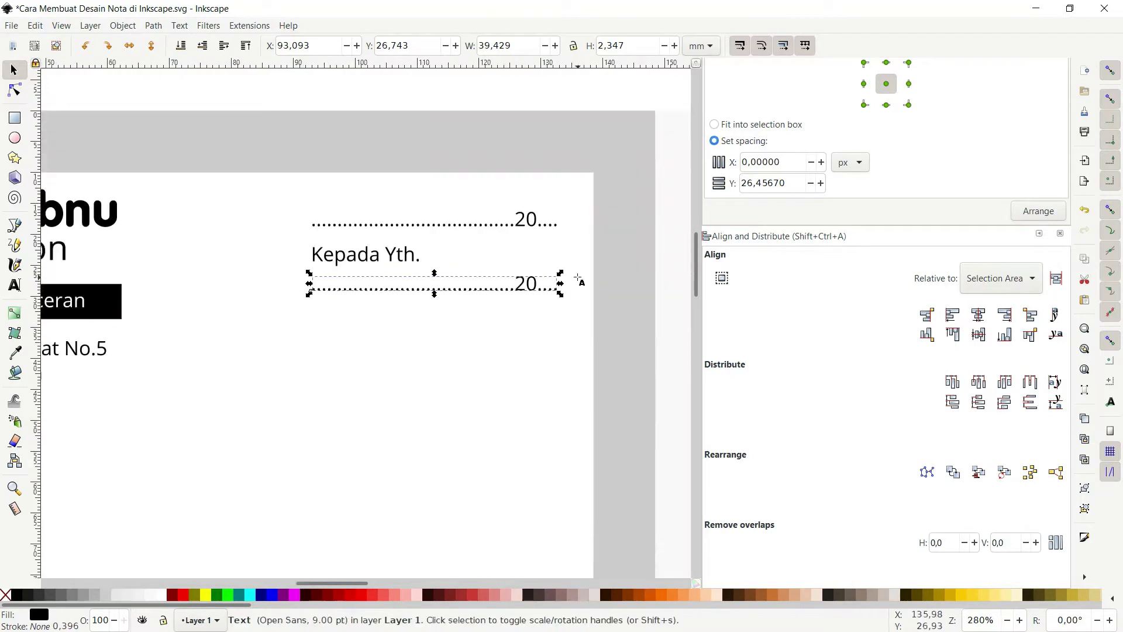
double_click(526, 285)
key("shift+Left")
key("shift+Left")
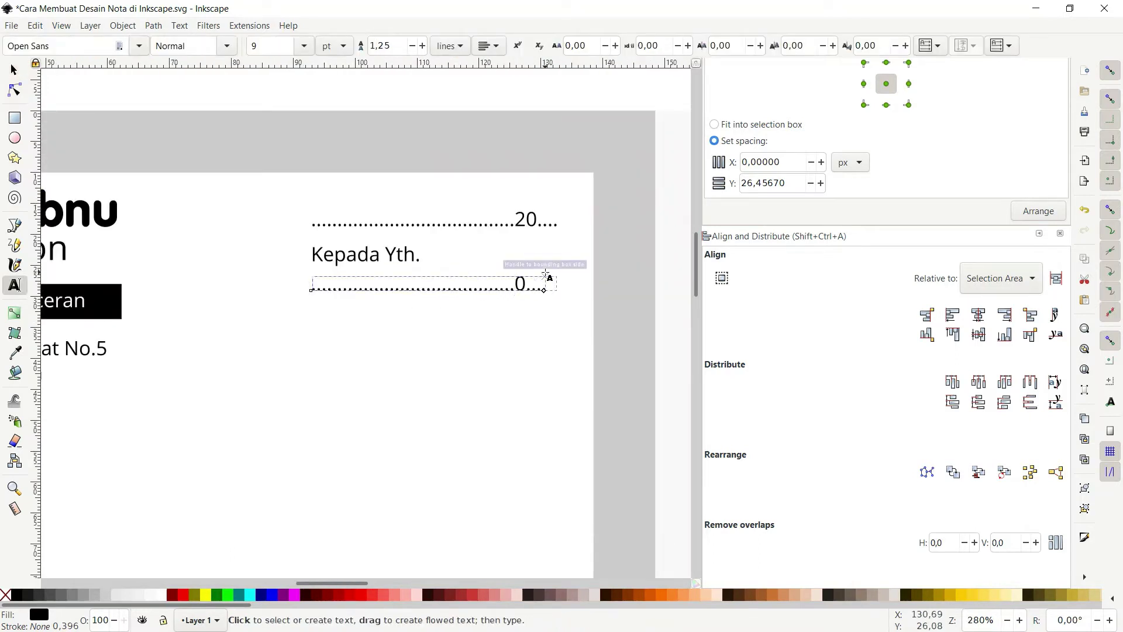
key("Home")
double_click(519, 283)
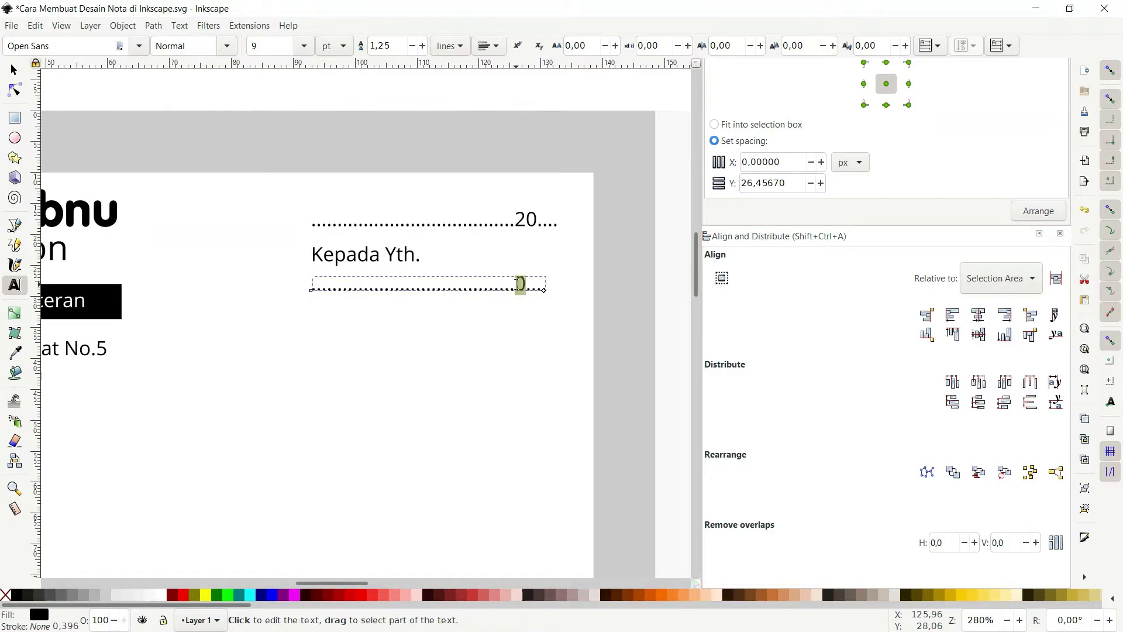
key("BackSpace")
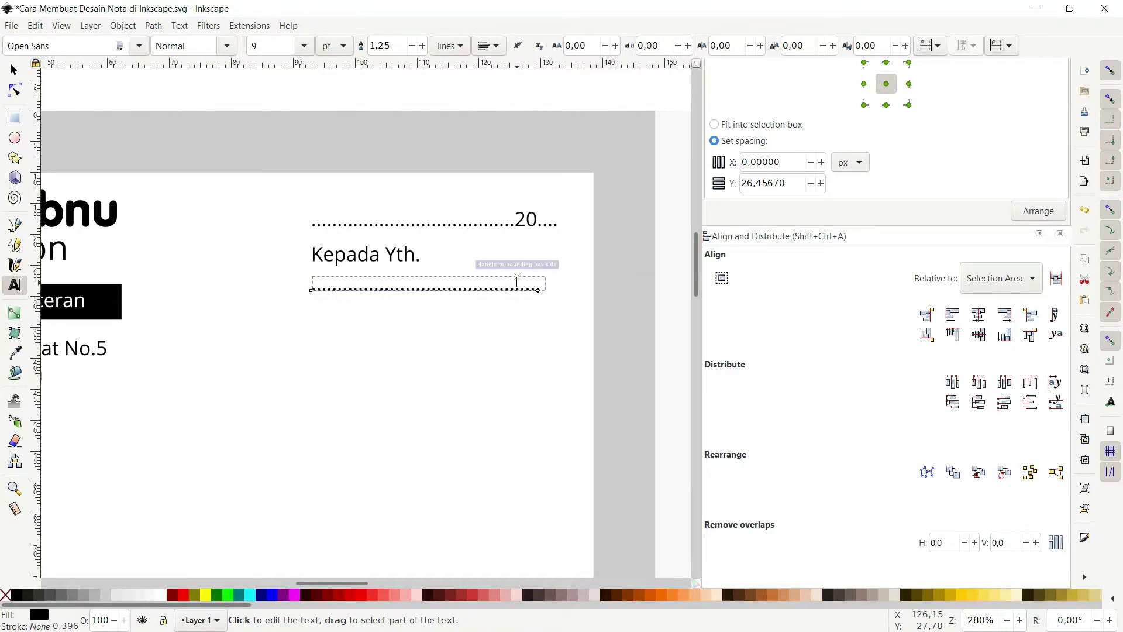
type("..")
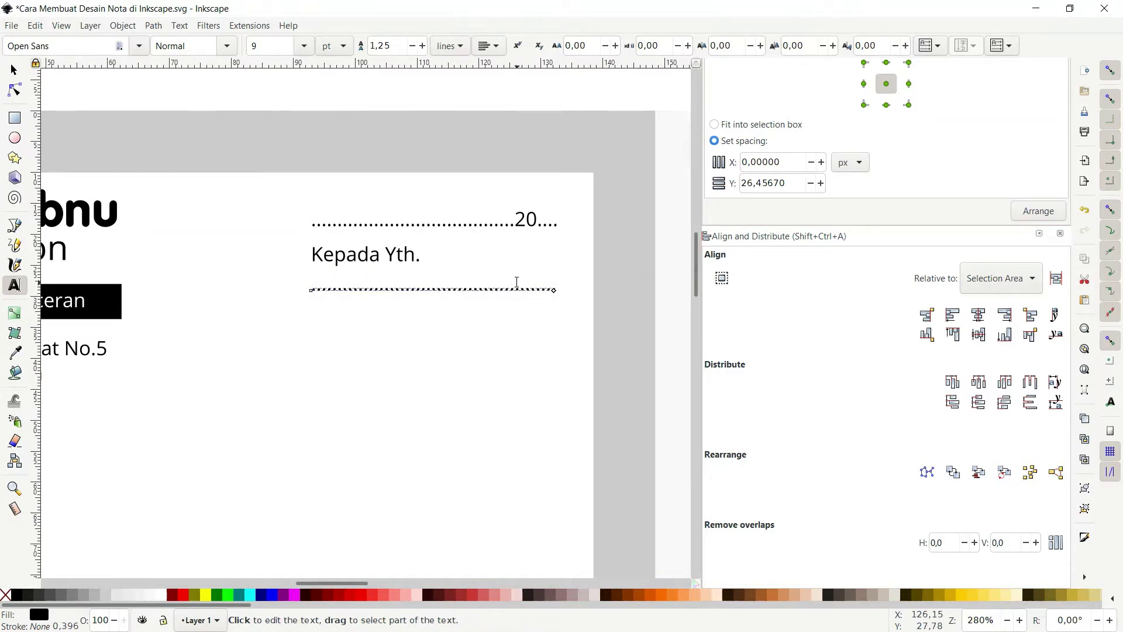
key("Escape")
key("s")
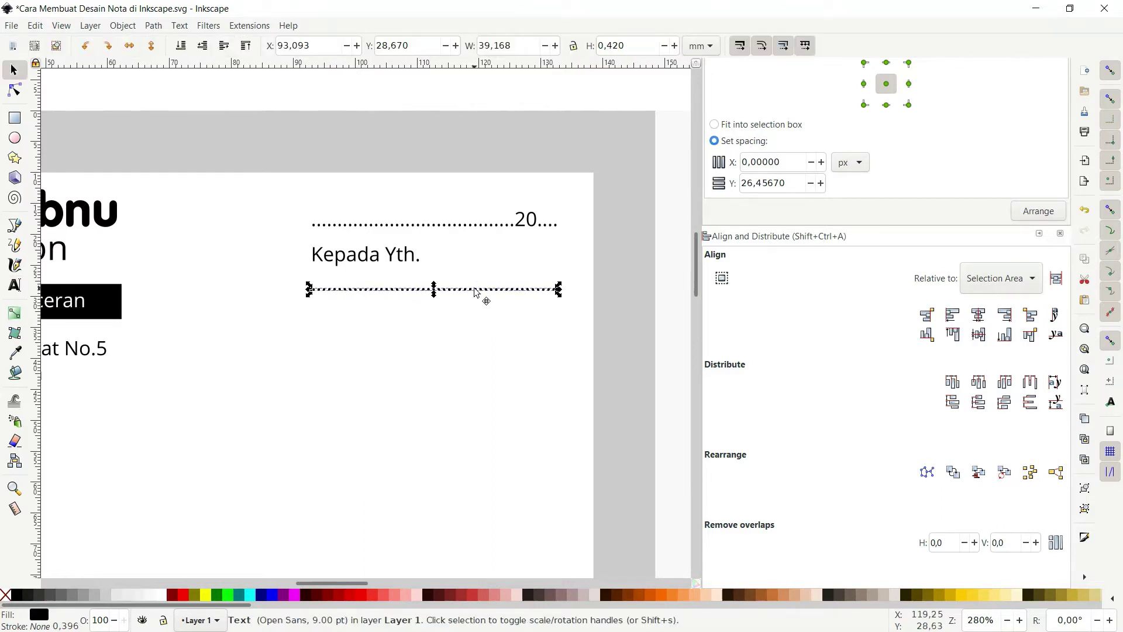
Step: Add a shorter dotted recipient line below and zoom out to view the whole receipt
key("ctrl+d")
mouse_move(476, 291)
left_mouse_down()
mouse_move(495, 371)
mouse_move(234, 354)
left_mouse_up()
key("t")
key("Delete")
key("F1")
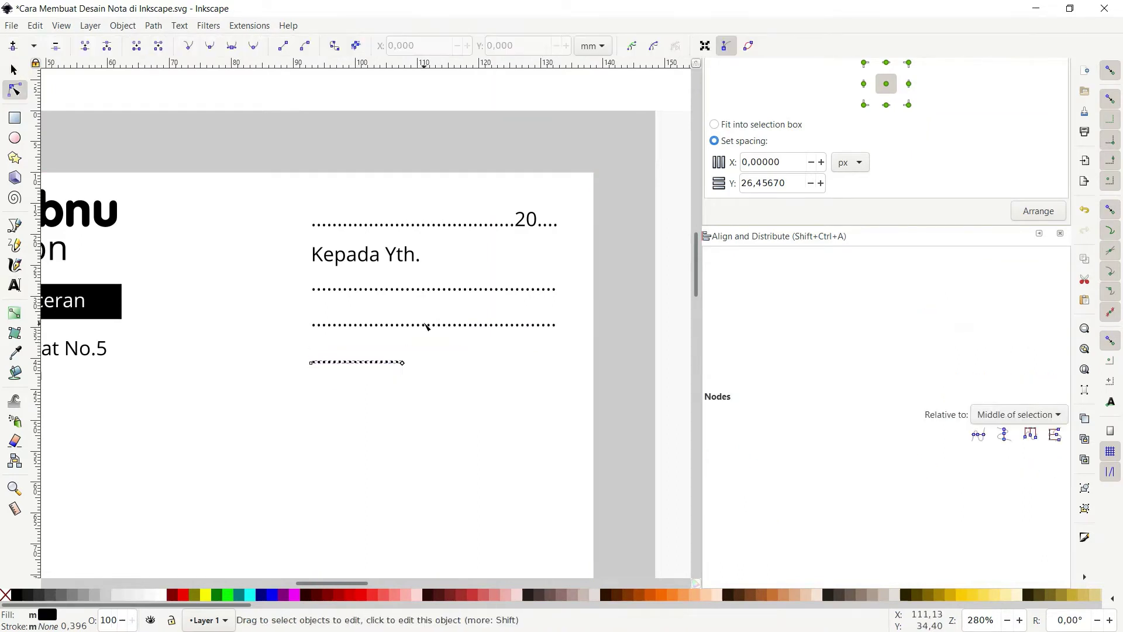
left_click(426, 325, "shift")
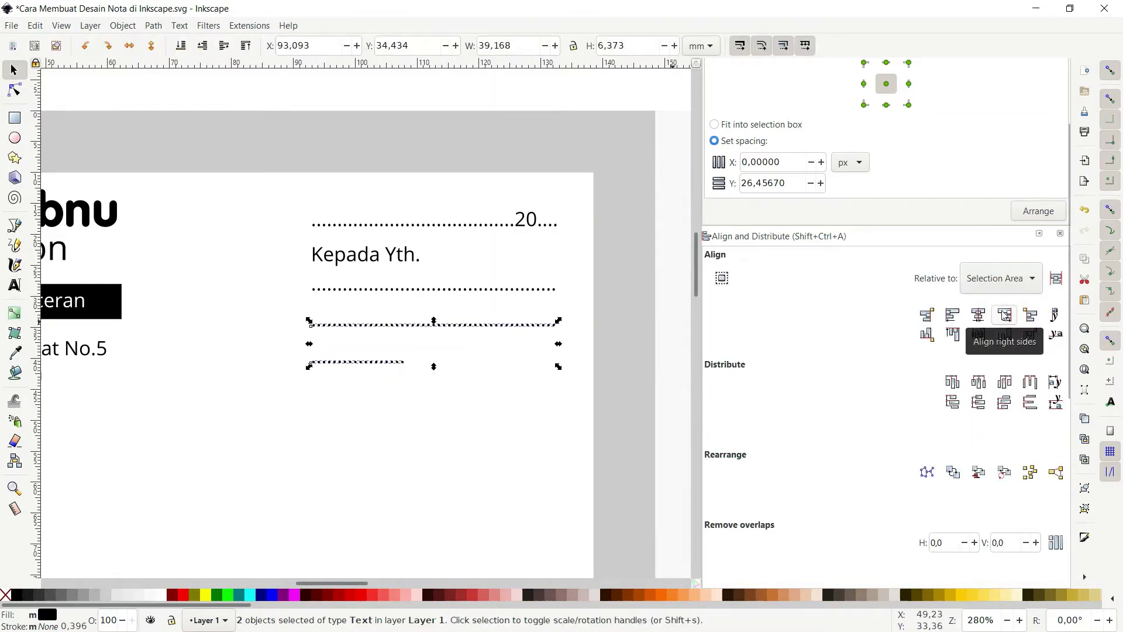
key("n")
scroll(534, 381, "down", 3, "ctrl")
scroll(469, 367, "up", 2, "ctrl")
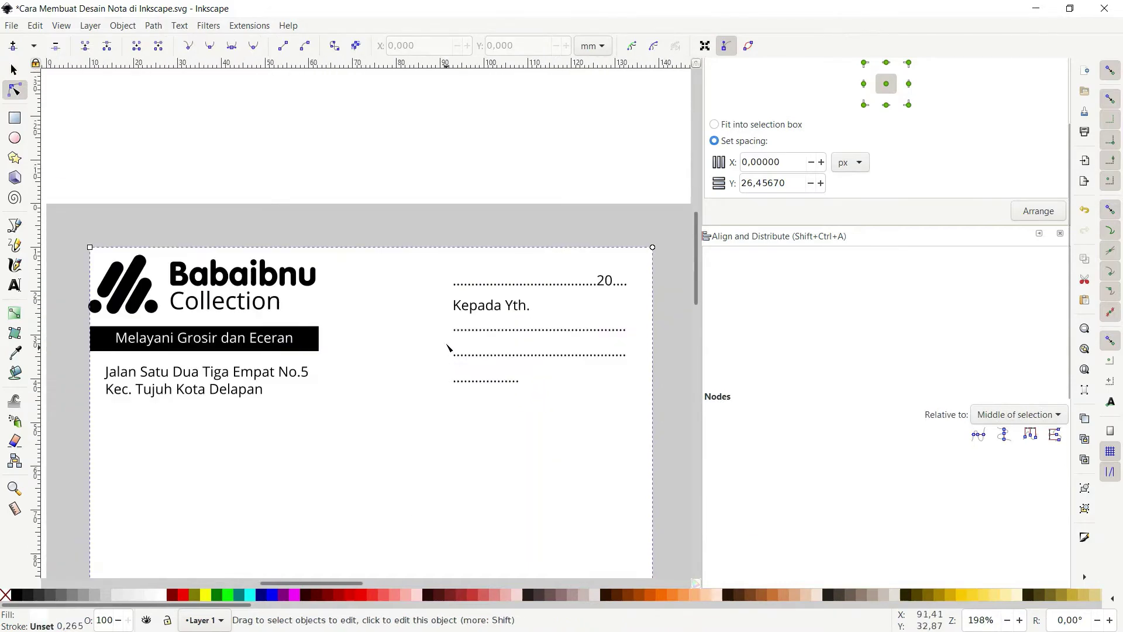
scroll(447, 346, "up", 1, "ctrl")
Step: Duplicate 'Kepada Yth.' into a two-line 'Tuan' / 'Toko' text beside the dotted recipient lines
key("F1")
left_click(490, 292)
key("ctrl+d")
left_click_drag(491, 302, 338, 344)
key("t")
key("ctrl+a")
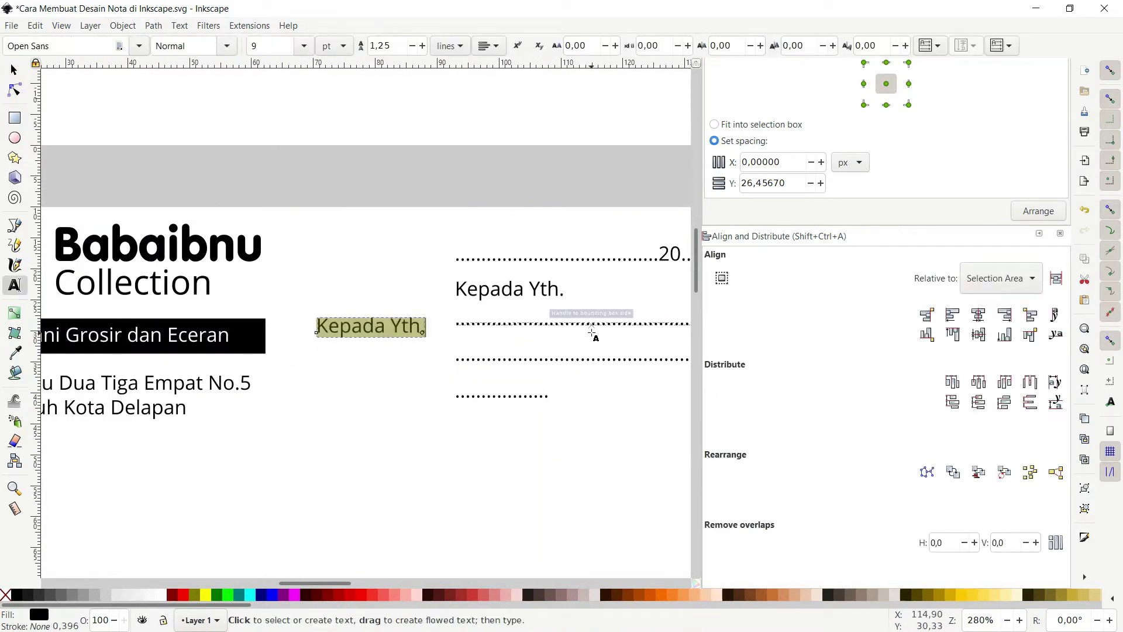
key("BackSpace")
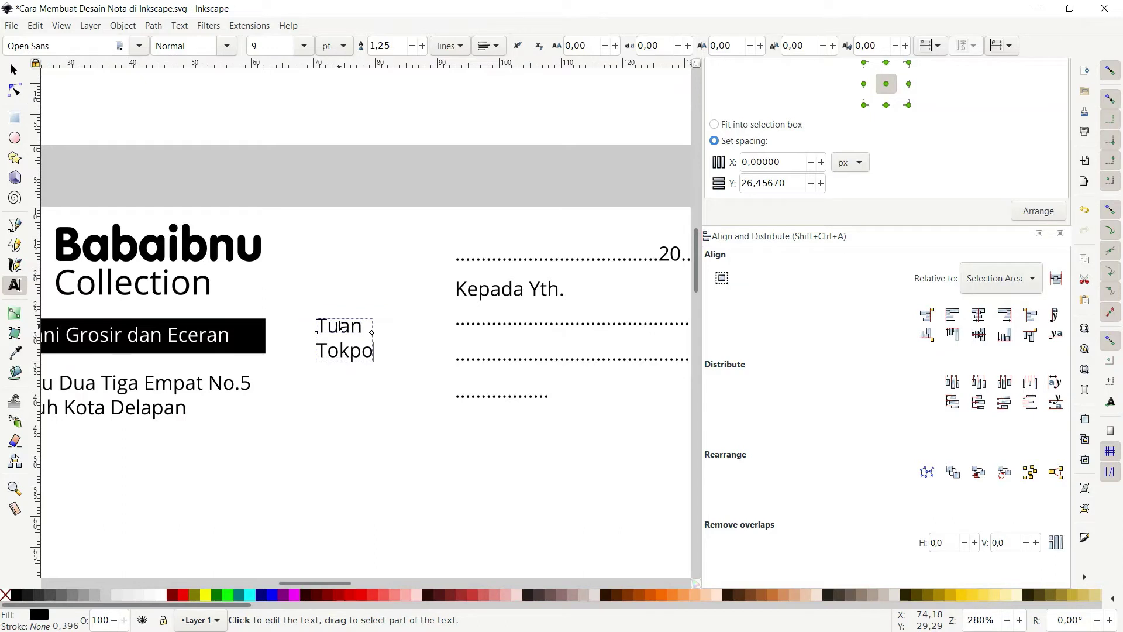
key("F1")
scroll(385, 334, "up", 2)
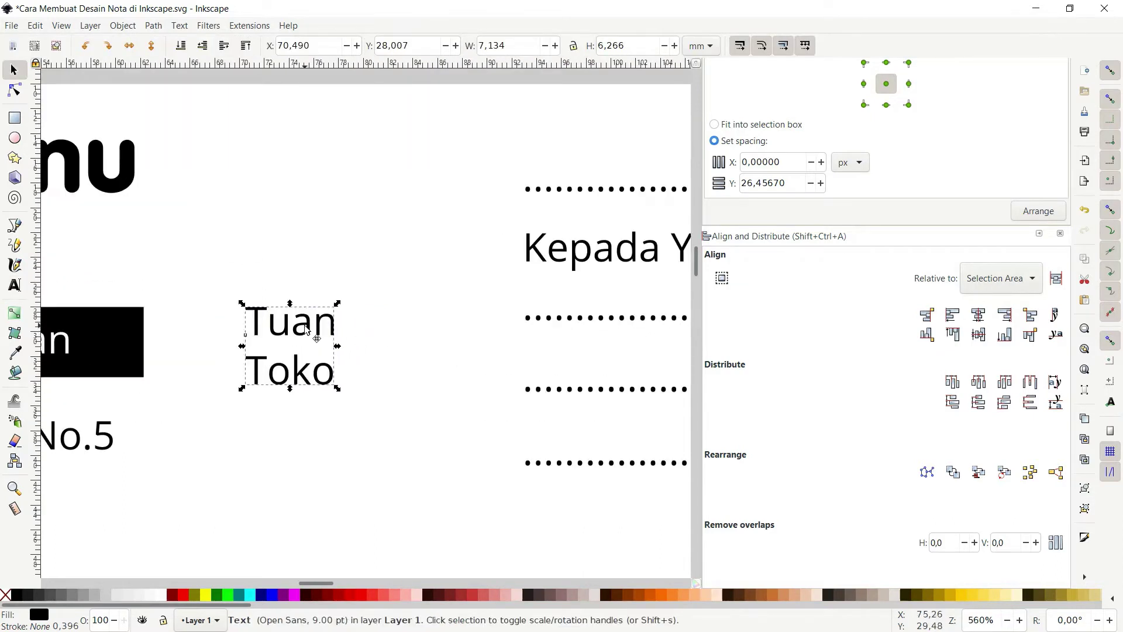
left_click_drag(306, 330, 455, 311)
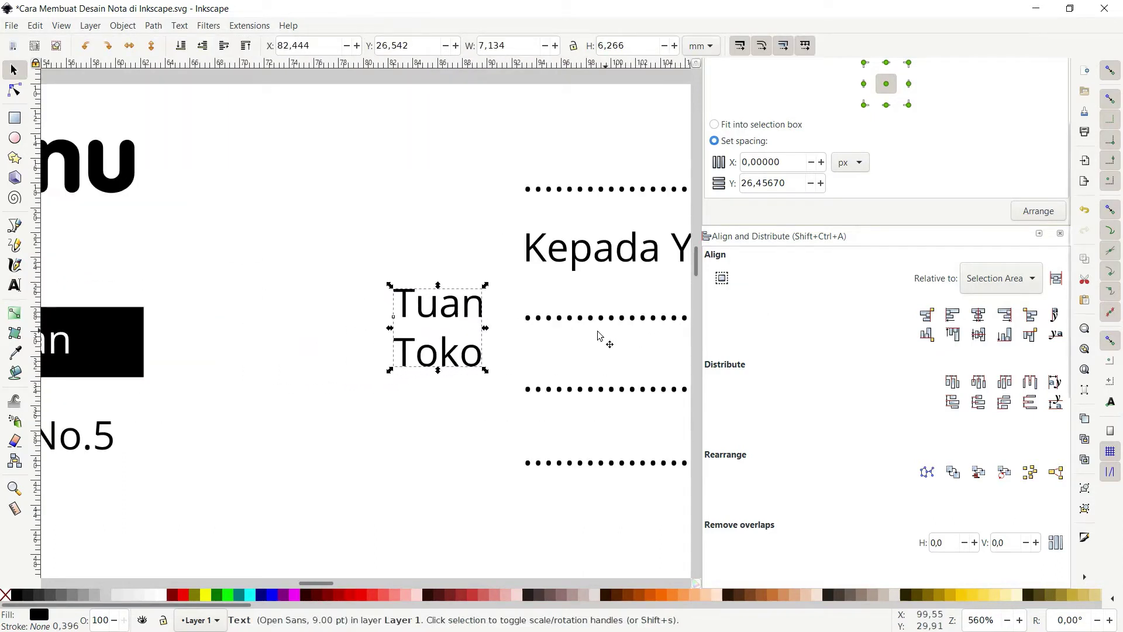
Step: Copy the black banner bar beside Tuan and set its height to 0.5 mm
scroll(471, 345, "down", 2)
scroll(471, 334, "up", 1)
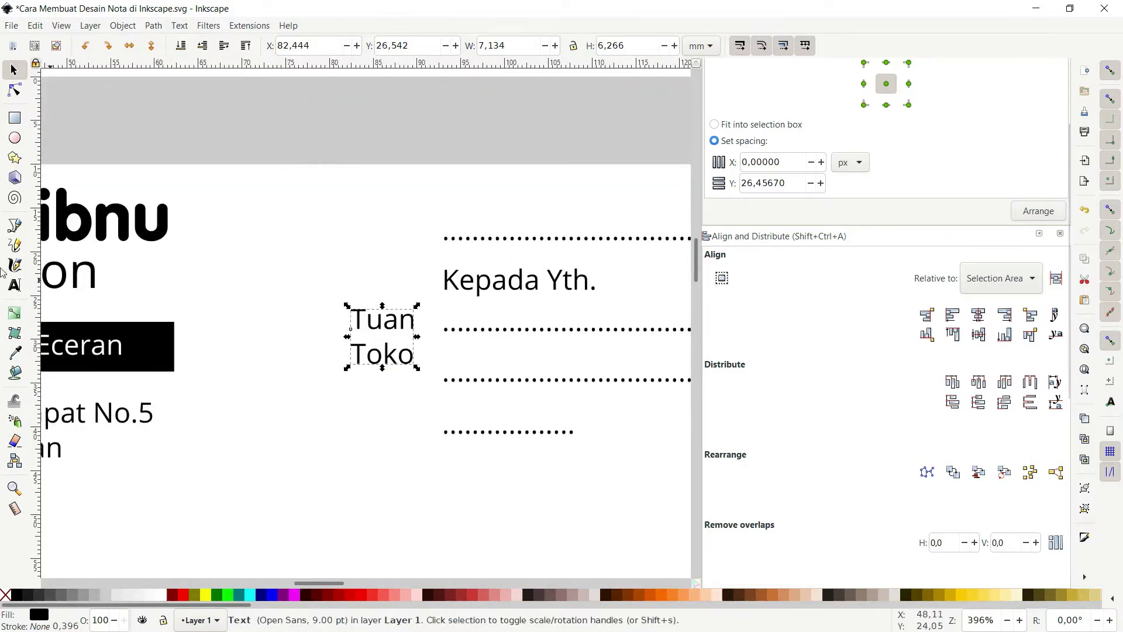
left_click(153, 349)
left_click_drag(124, 343, 485, 356)
key("r")
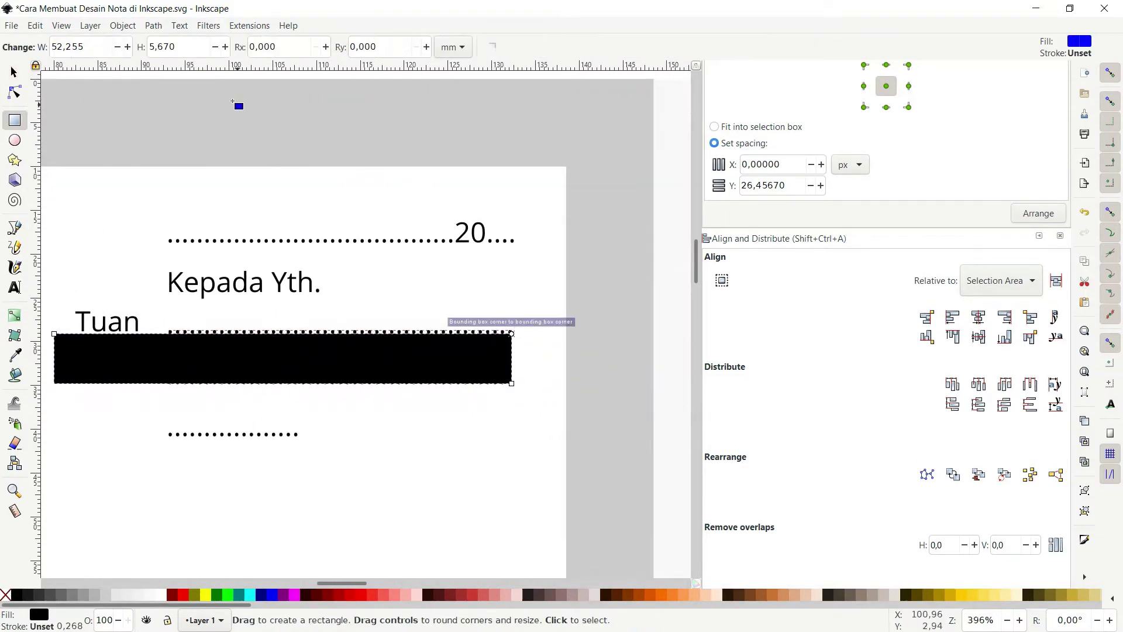
double_click(192, 46)
type("5")
key("Return")
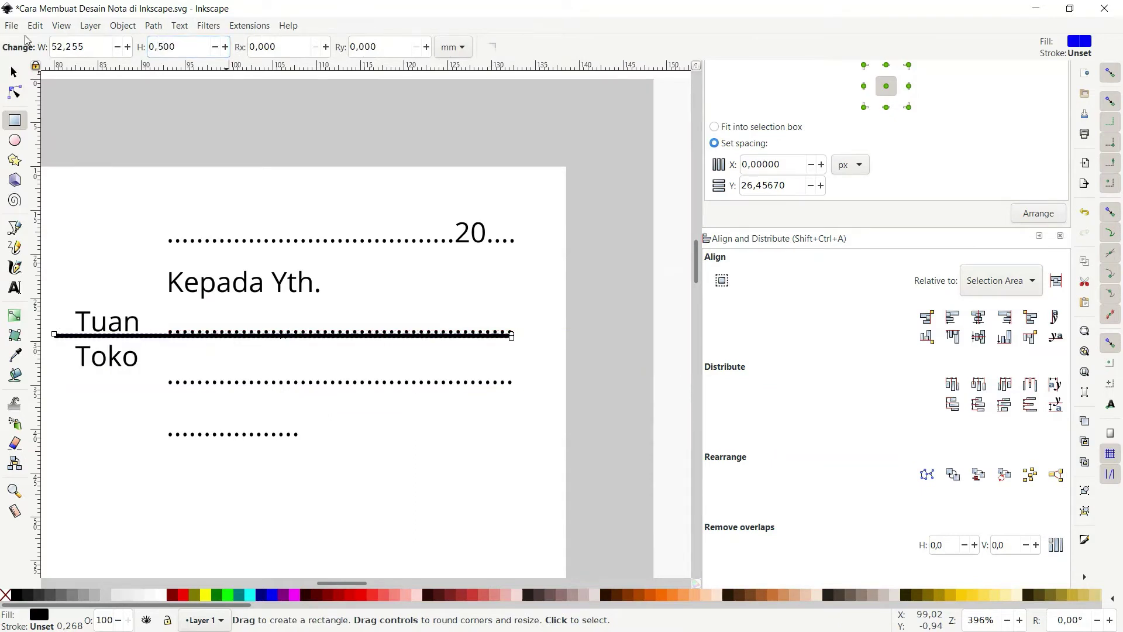
key("s")
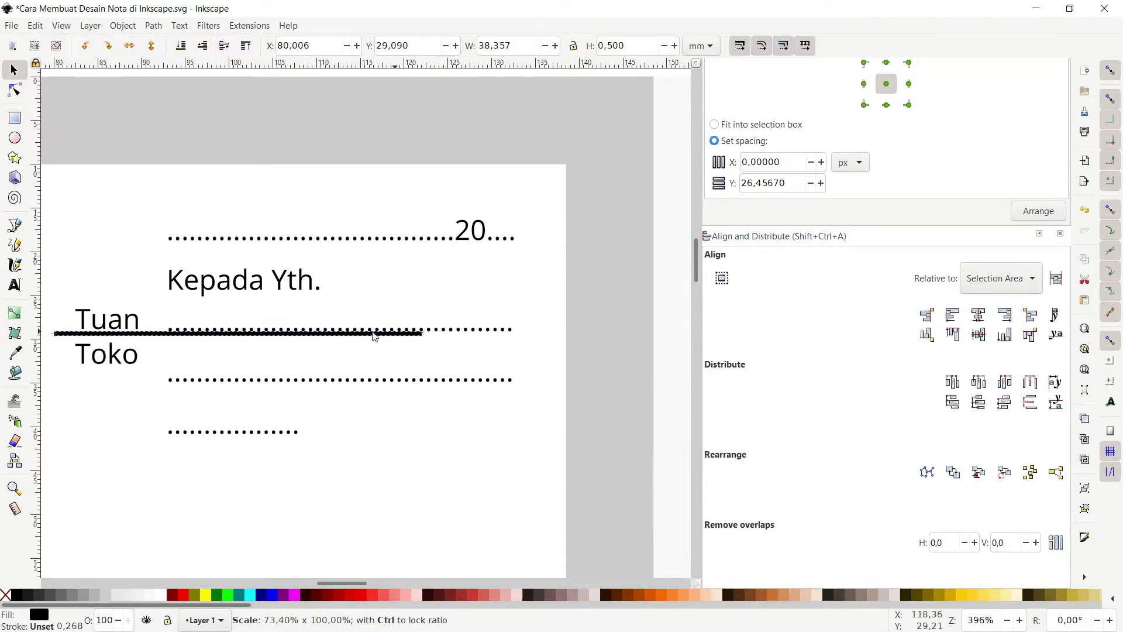
Step: Trim the thin line to Tuan's width and place it between Tuan and Toko
left_click_drag(520, 339, 135, 336)
scroll(111, 354, "up", 1)
scroll(111, 353, "up", 2)
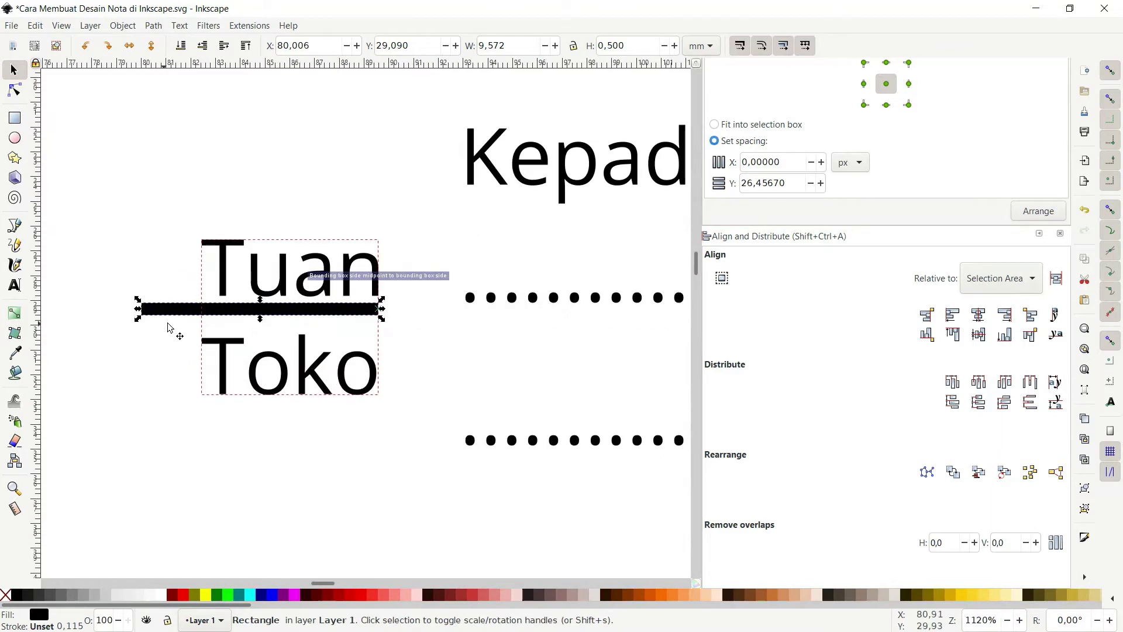
left_click_drag(199, 309, 261, 319)
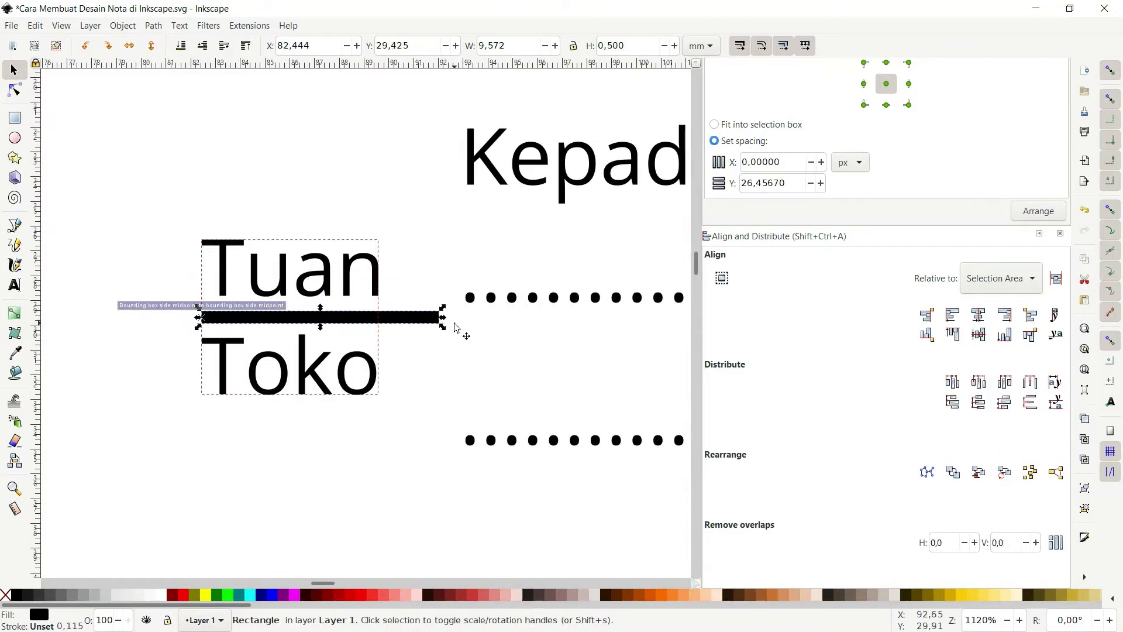
left_click_drag(447, 318, 382, 319)
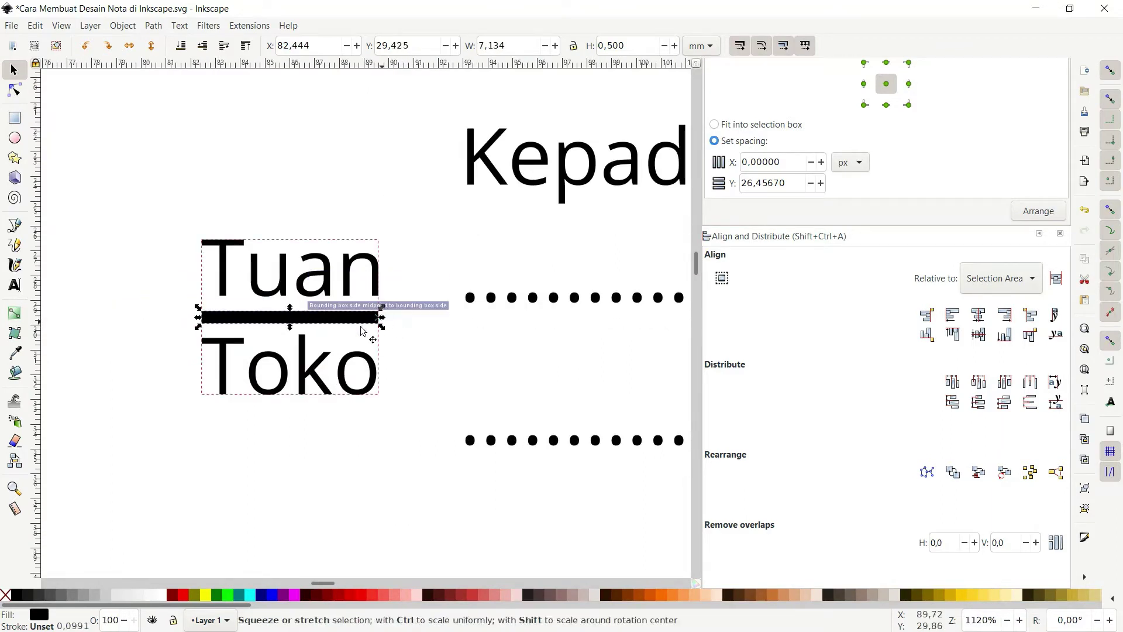
Step: Set the Tuan/Toko line spacing to 1,5 and nudge the text upward
key("t")
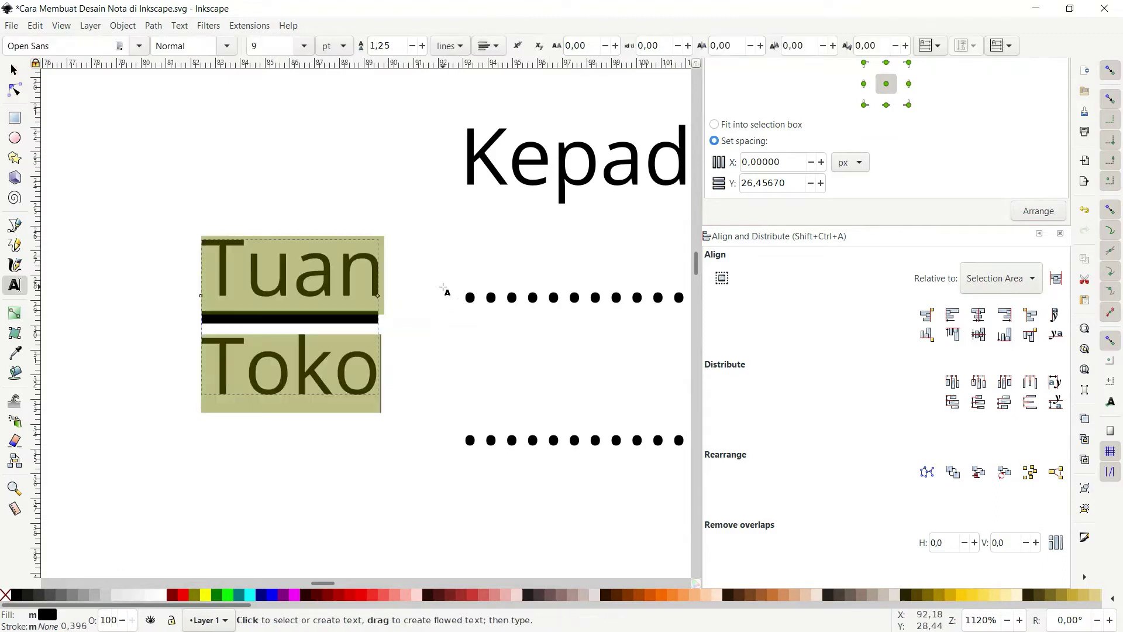
key("ctrl+a")
type("1,5")
key("Return")
key("n")
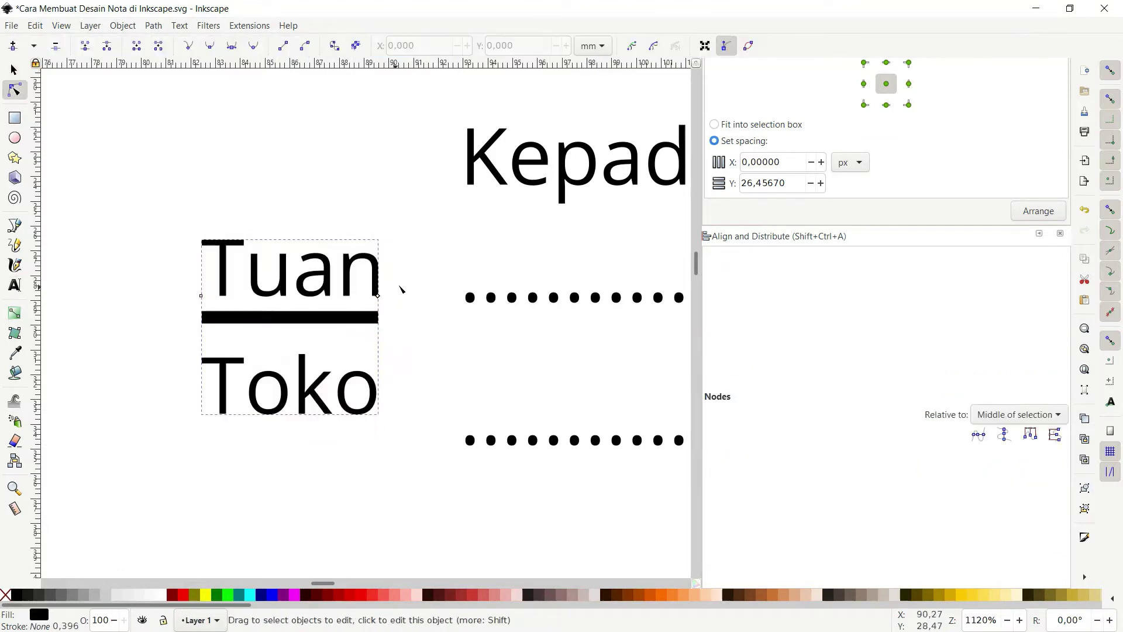
key("s")
key("Up")
key("n")
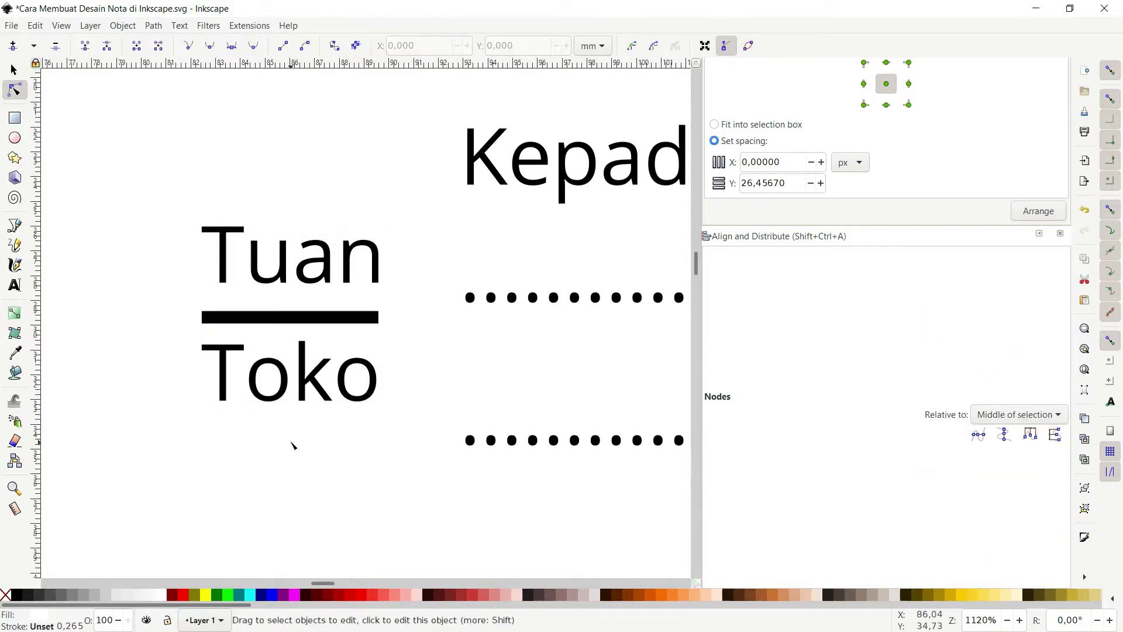
scroll(294, 446, "down", 5, "ctrl")
scroll(579, 346, "down", 2, "ctrl")
Step: Marquee-select all the recipient-area objects together
scroll(518, 211, "up", 1, "ctrl")
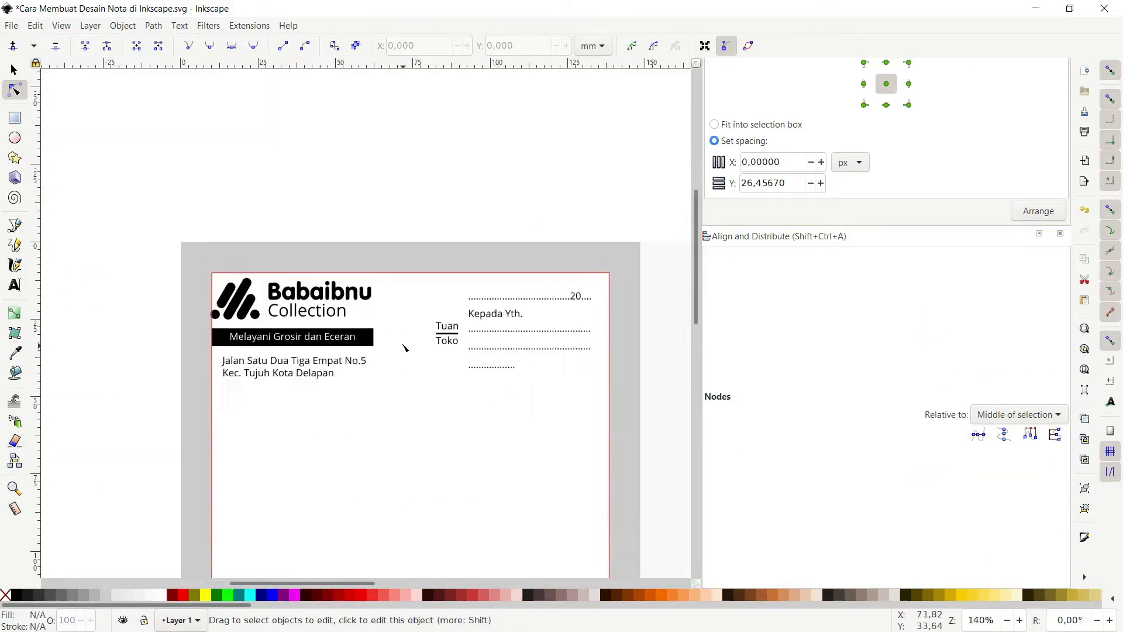
scroll(309, 346, "up", 1, "ctrl")
scroll(319, 369, "down", 1, "ctrl")
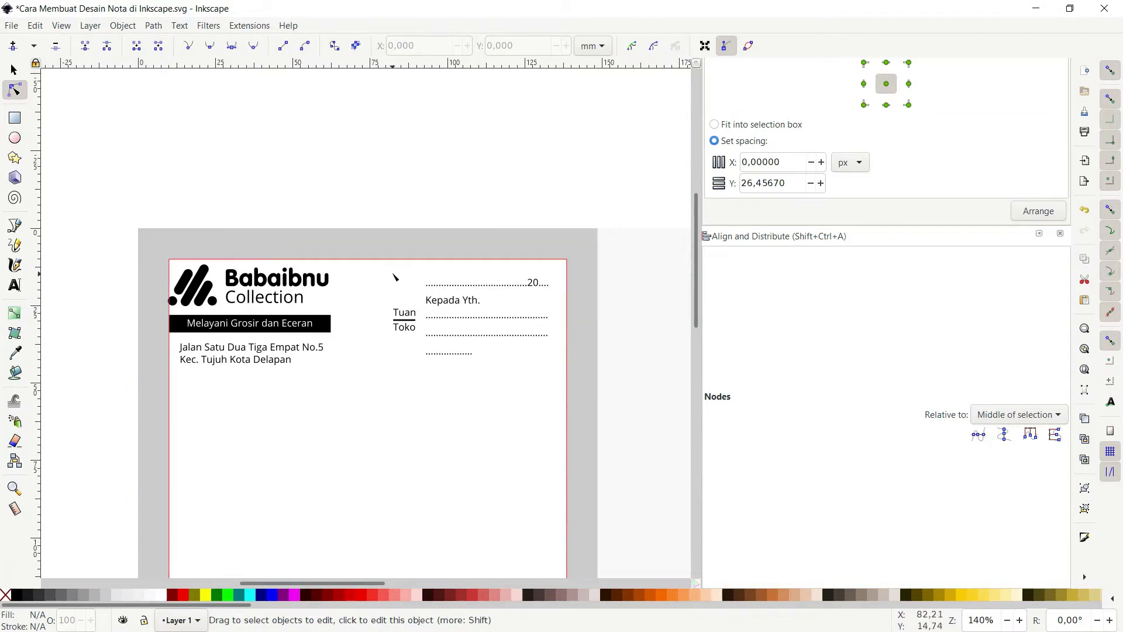
scroll(394, 279, "down", 3)
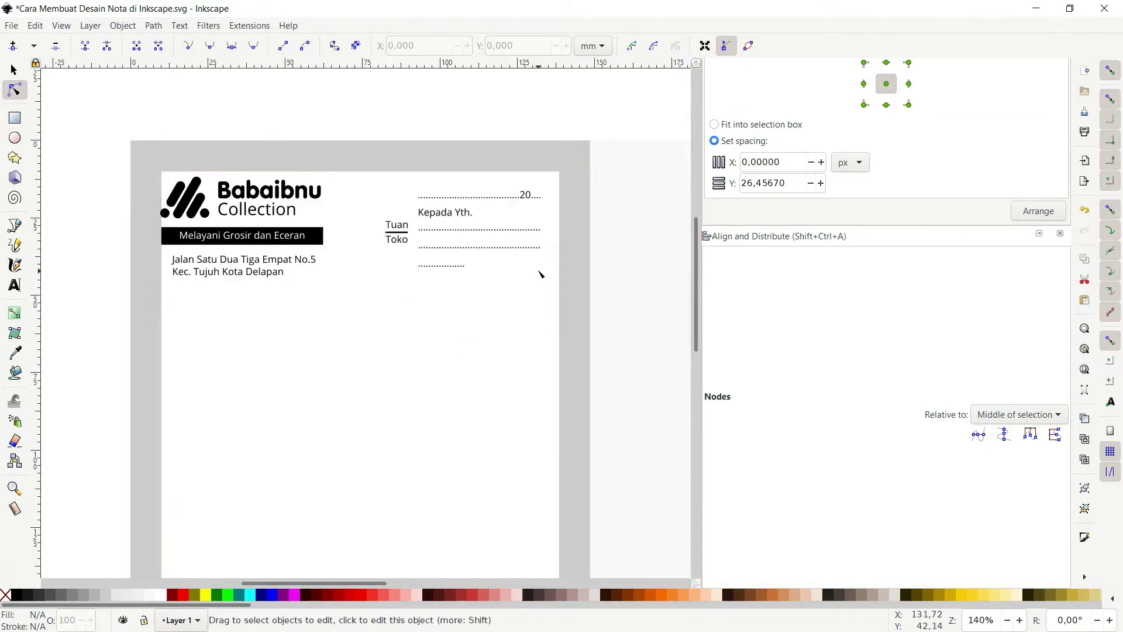
key("s")
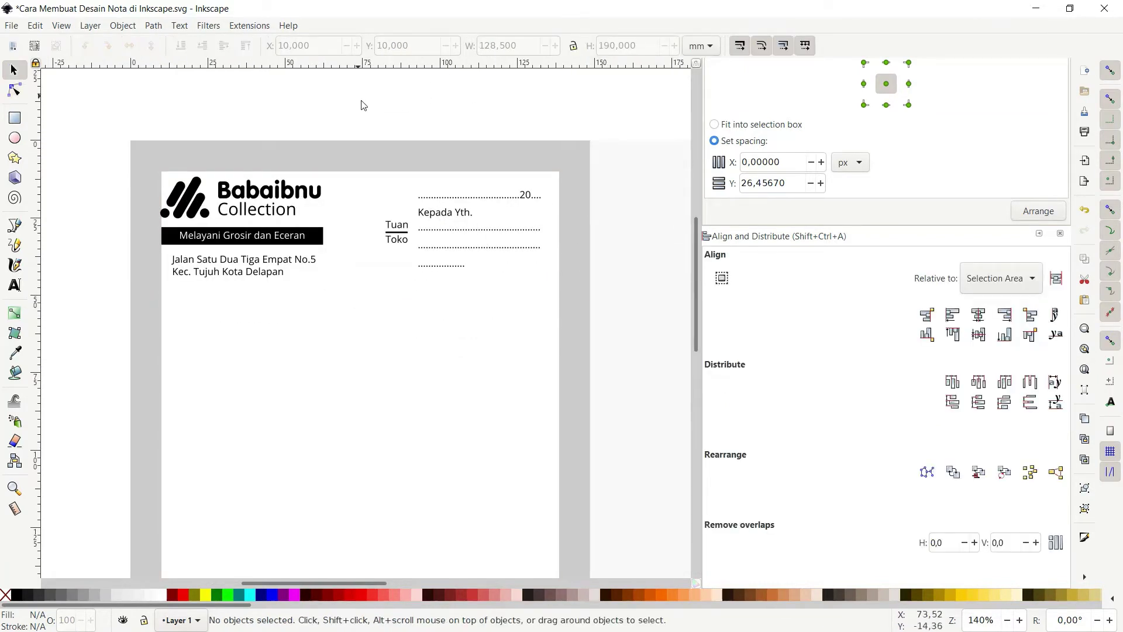
left_click_drag(358, 96, 630, 310)
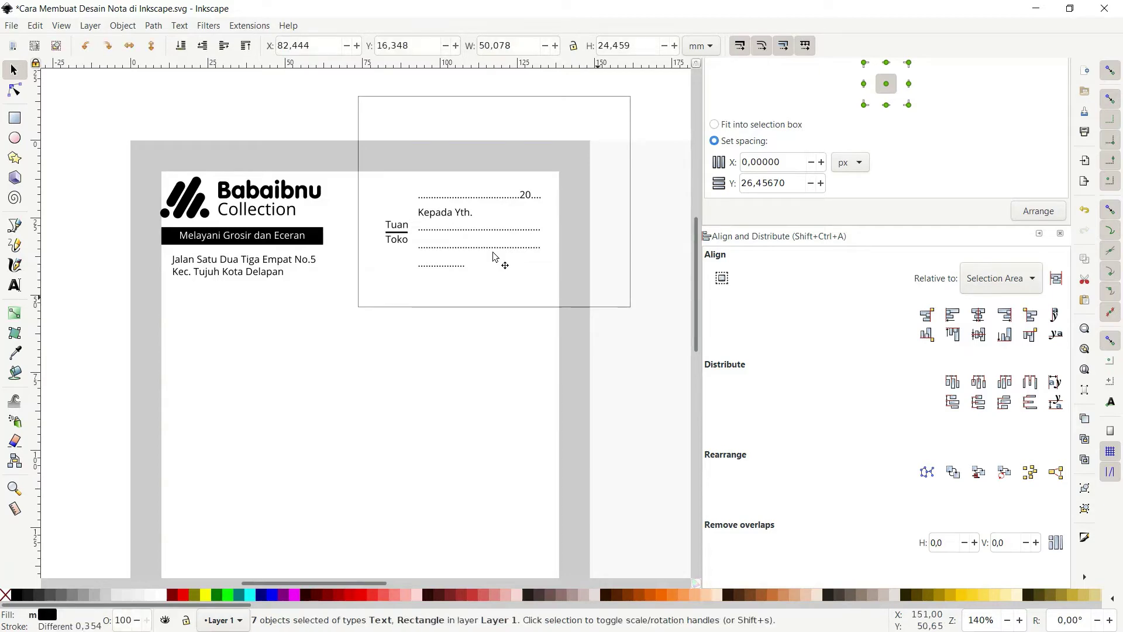
scroll(381, 266, "up", 1)
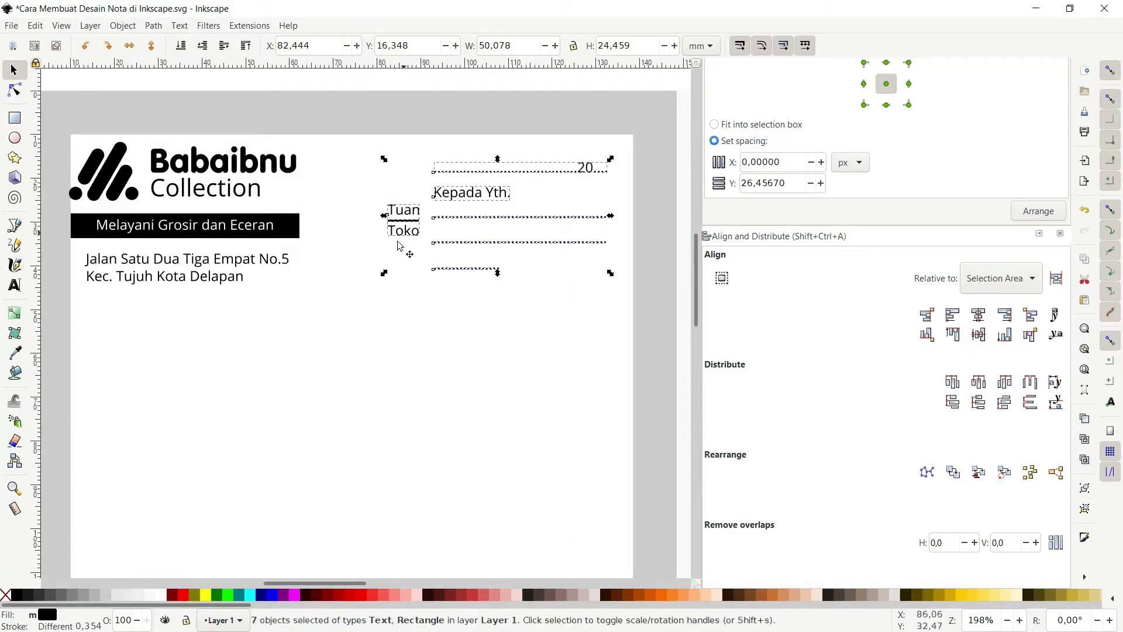
key("t")
key("s")
Step: Select the black banner rectangle and drag it slightly right
scroll(554, 221, "up", 4)
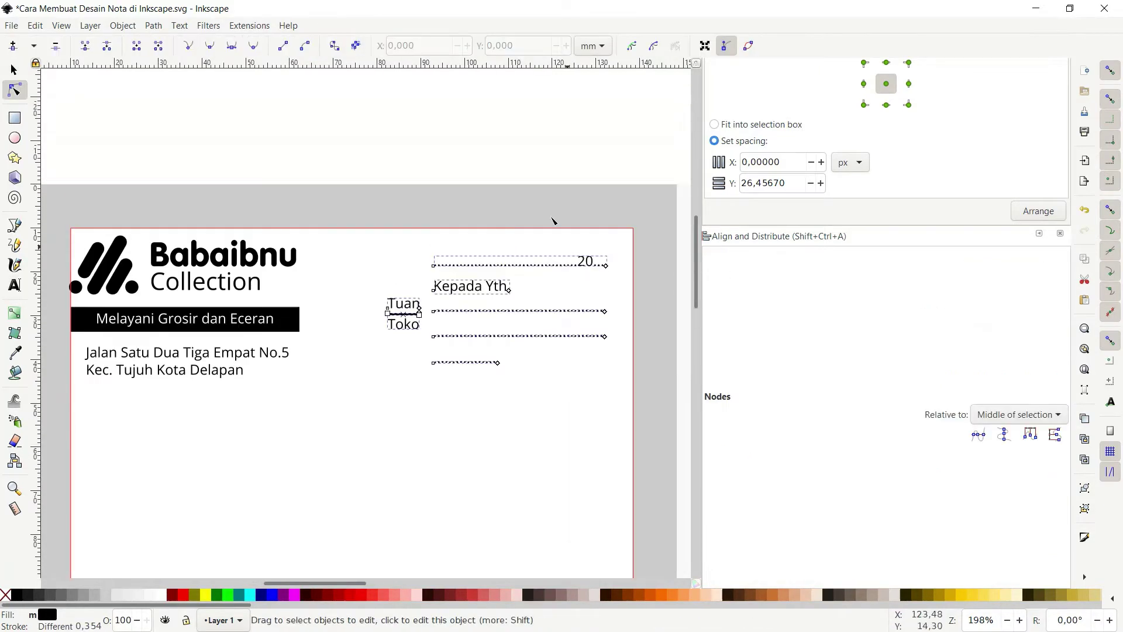
key("Escape")
scroll(245, 317, "down", 2)
key("n")
key("s")
left_click(287, 275)
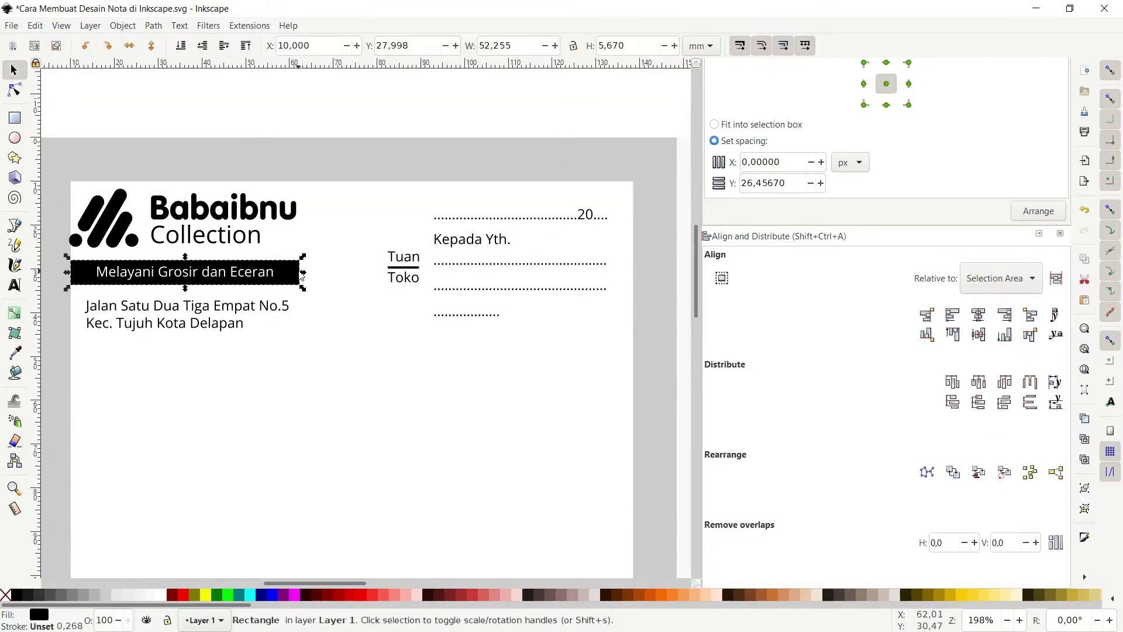
left_click_drag(304, 272, 341, 273)
key("n")
Step: Set the address text and 'Melayani Grosir dan Eceran' banner text to size 10
left_click(263, 309)
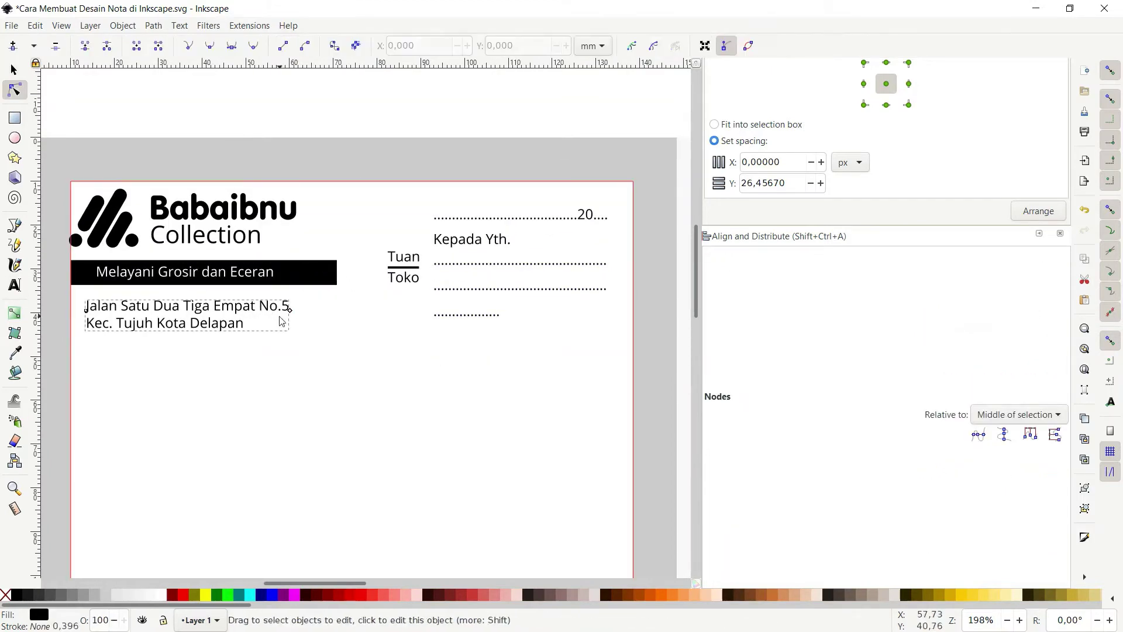
key("t")
left_click(278, 306)
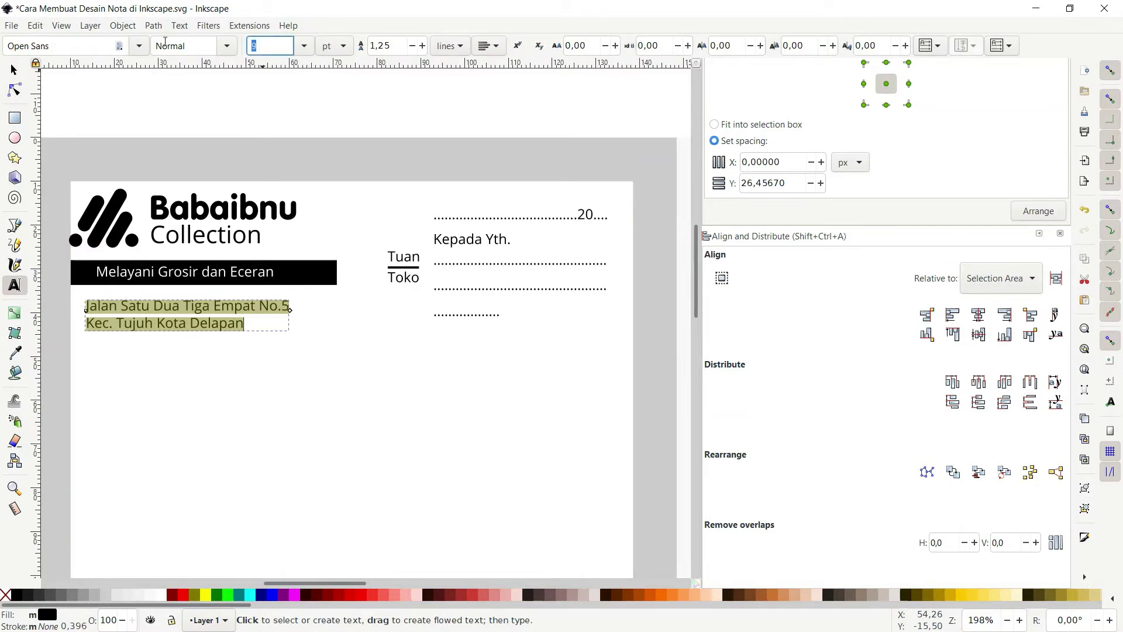
key("Return")
left_click_drag(97, 272, 275, 271)
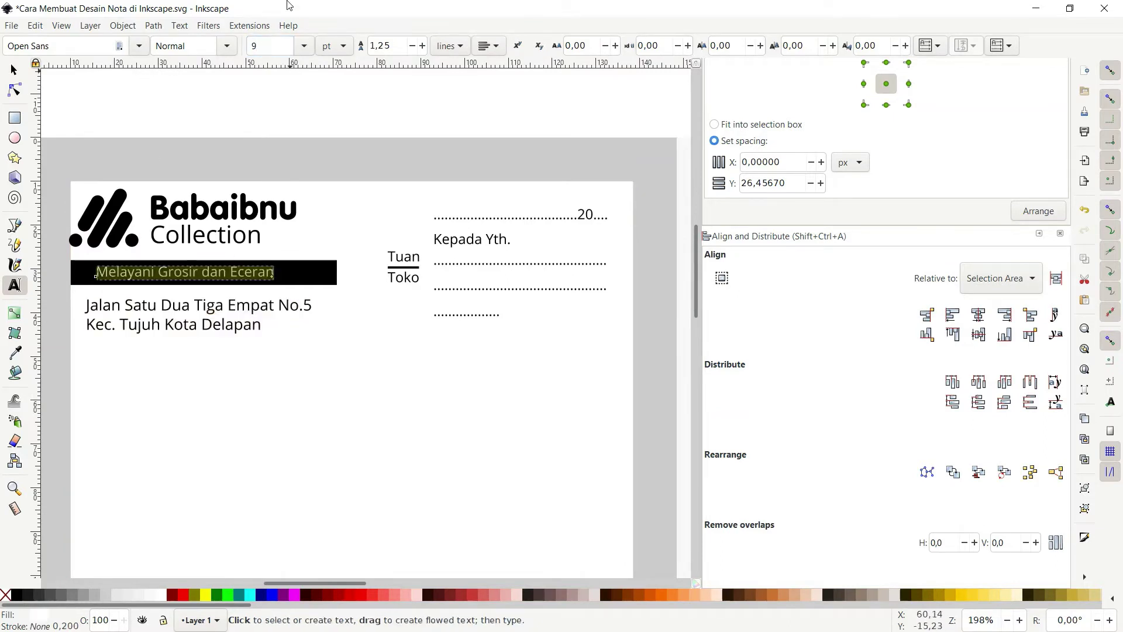
type("10")
key("Return")
scroll(581, 288, "up", 1)
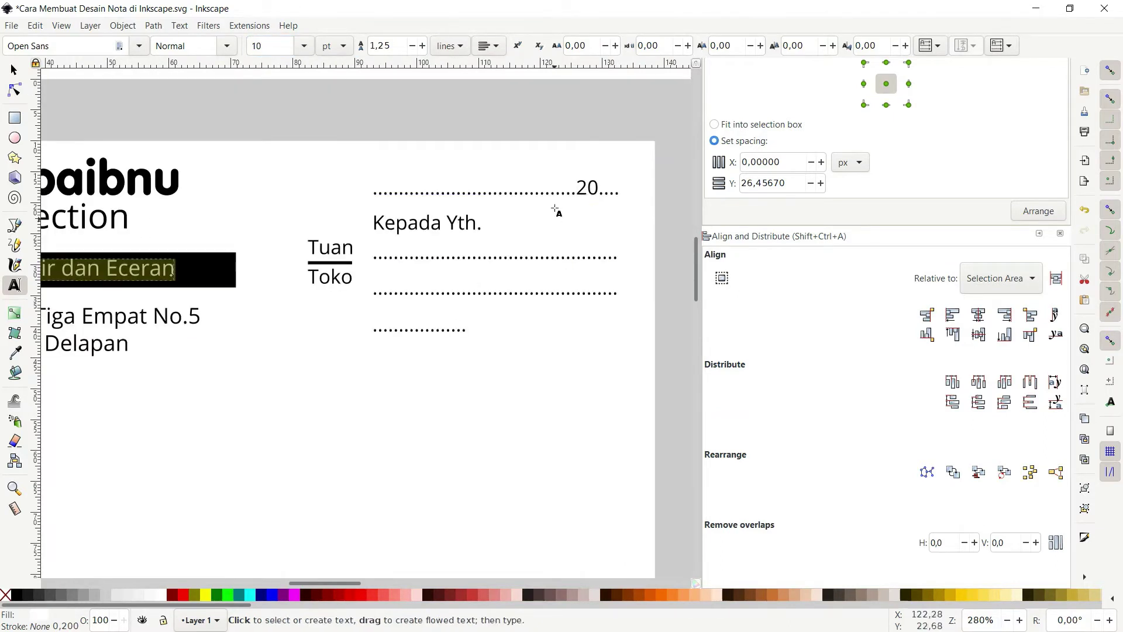
Step: Select the date line, Kepada Yth., dotted lines and Tuan/Toko, and apply the new font size
left_click(562, 189)
key("F2")
left_click(457, 225, "shift")
left_click(463, 257, "shift")
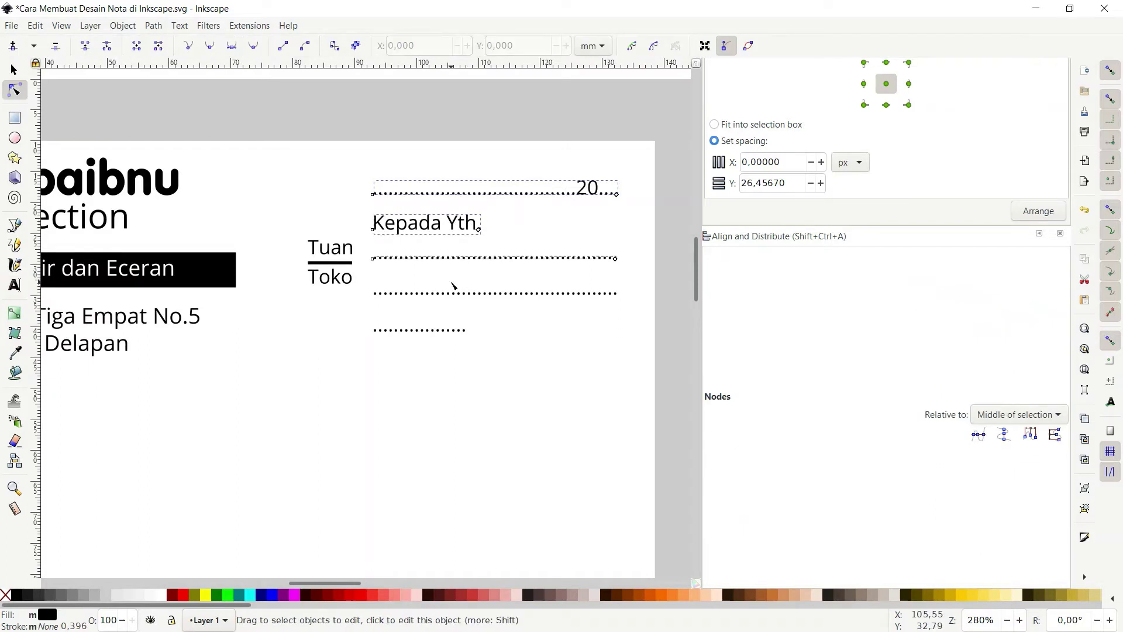
left_click(453, 294, "shift")
left_click(431, 330, "shift")
left_click(342, 277, "shift")
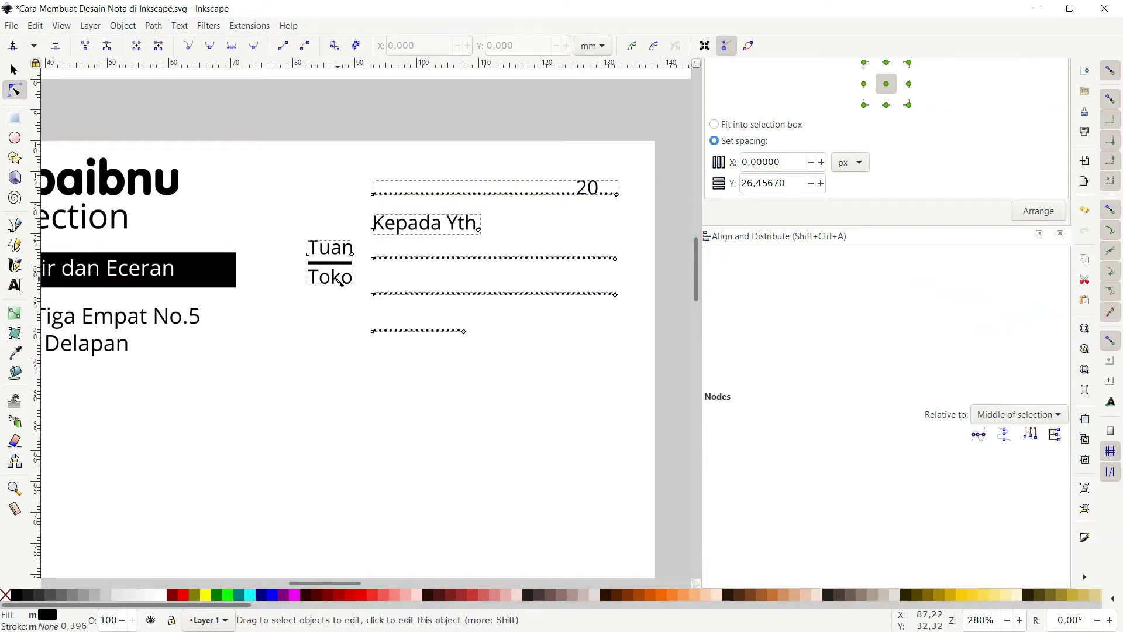
key("t")
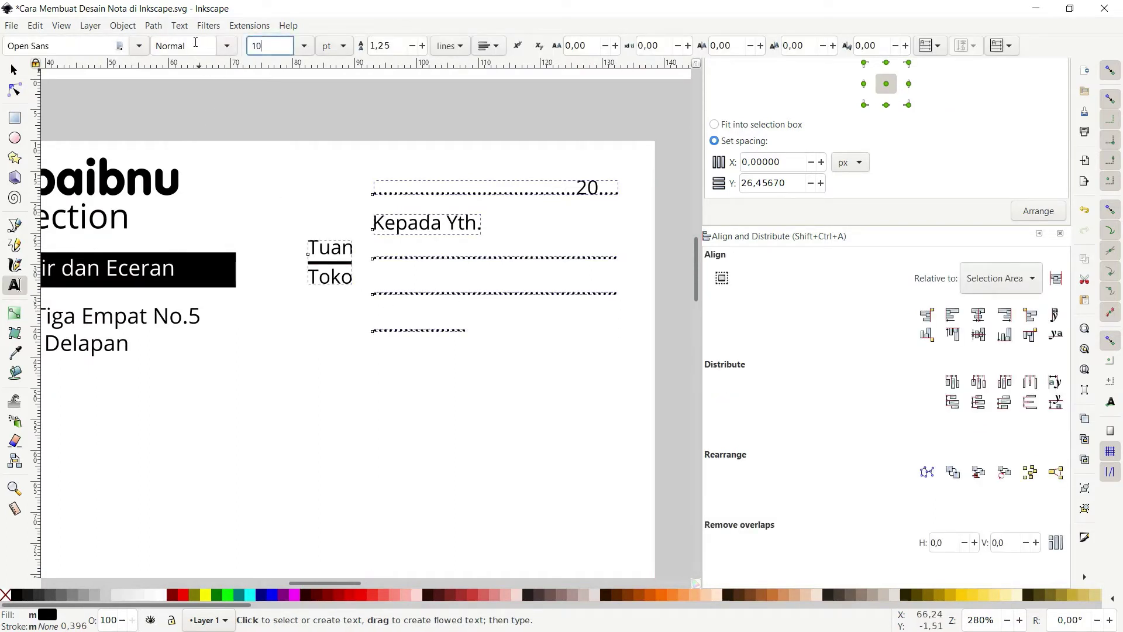
key("Return")
key("s")
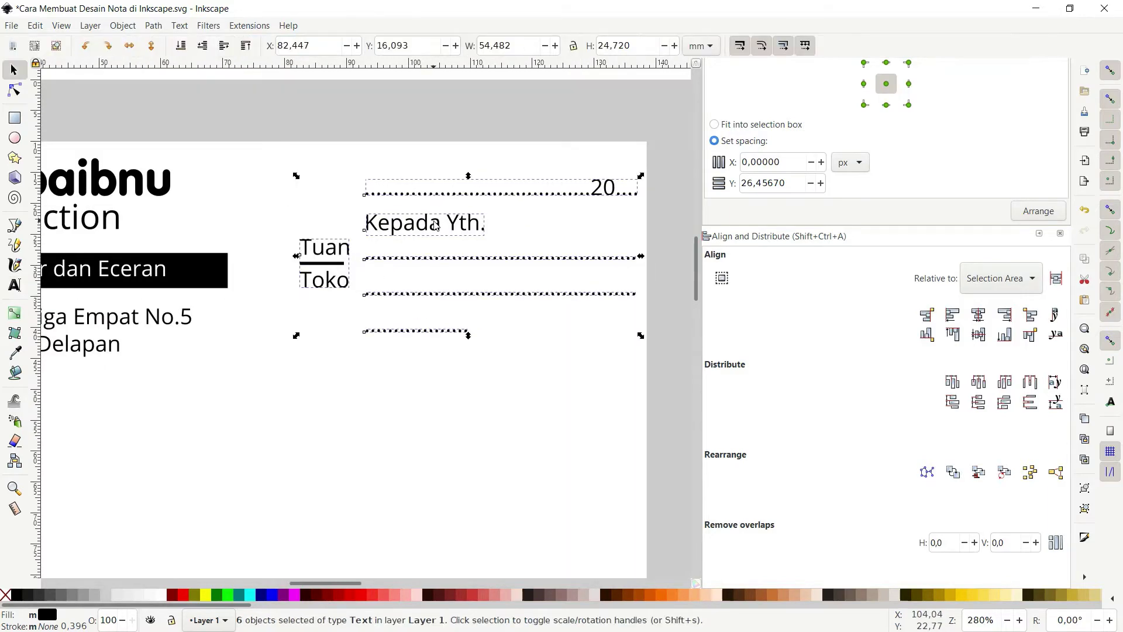
Step: Position the recipient block horizontally with arrow-key nudges, to about X 83.8 mm
left_click_drag(436, 226, 411, 226)
scroll(429, 234, "down", 2, "ctrl")
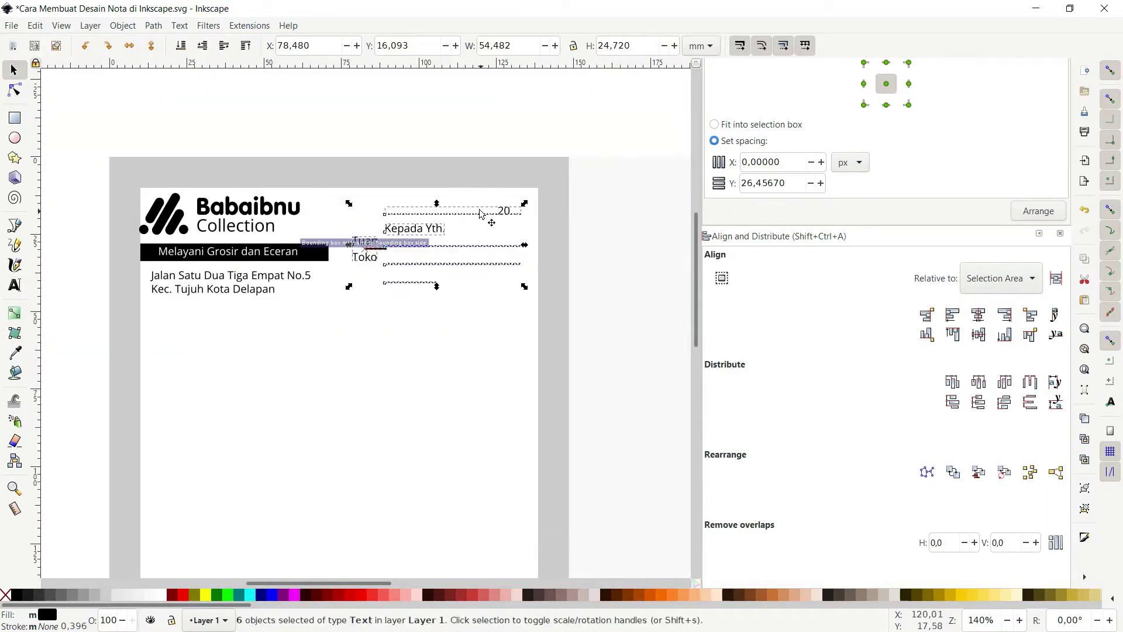
key("Right")
key("Right")
key("Right")
key("Right")
key("Right")
key("Right")
key("Right")
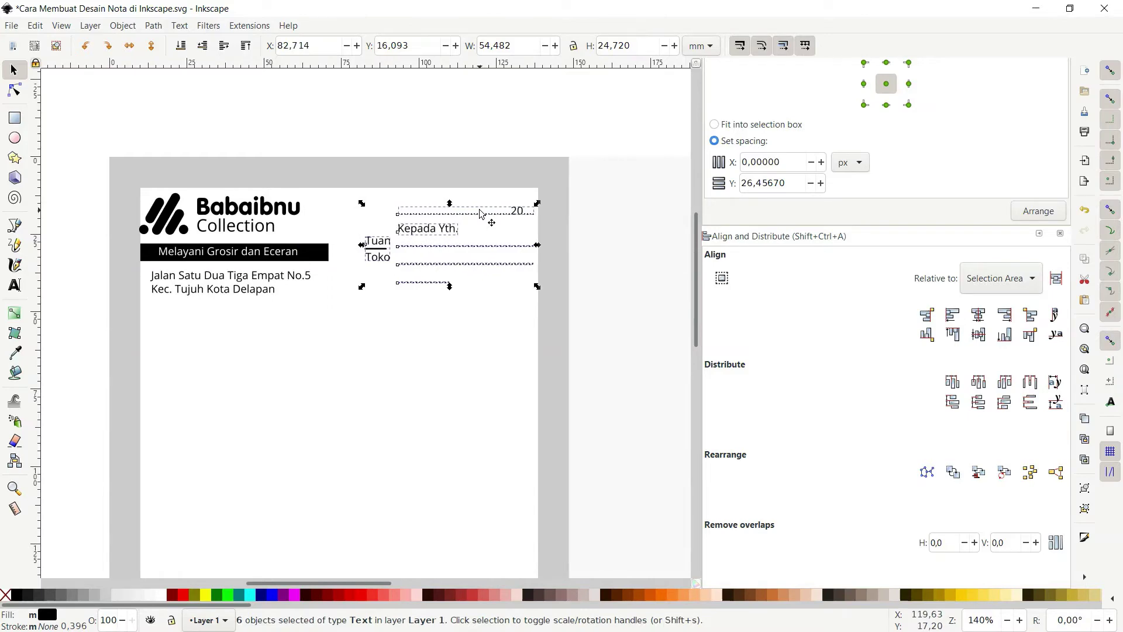
key("Right")
key("Right")
key("Right")
key("Left")
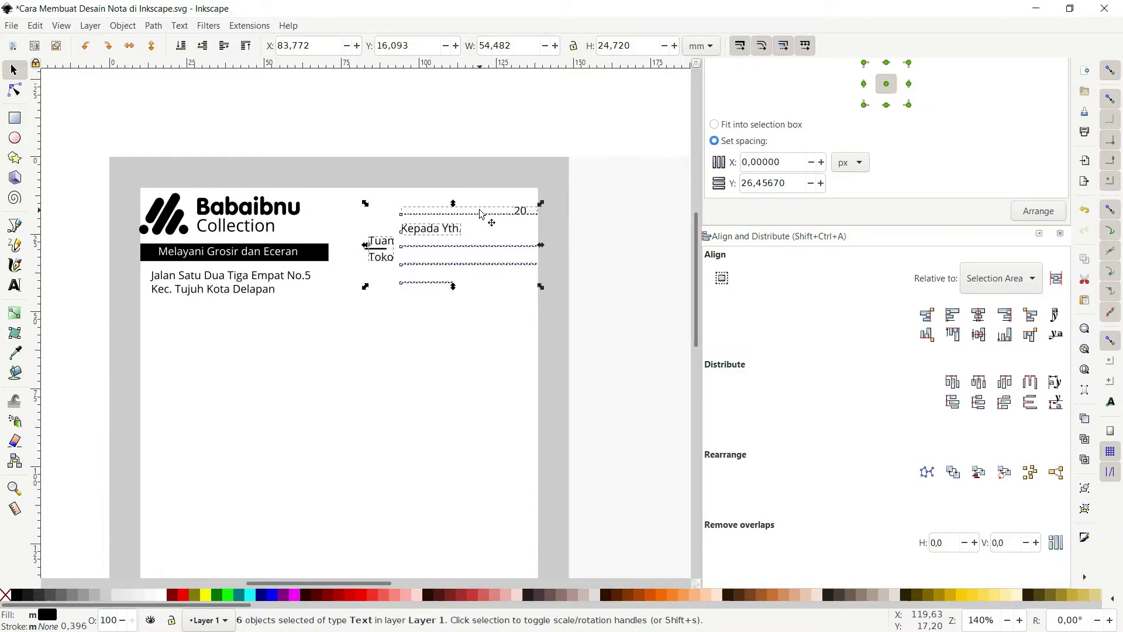
scroll(573, 277, "up", 1, "ctrl")
Step: Inspect the short line beside Tuan/Toko and the black banner with the Node tool
key("n")
scroll(326, 476, "down", 1, "ctrl")
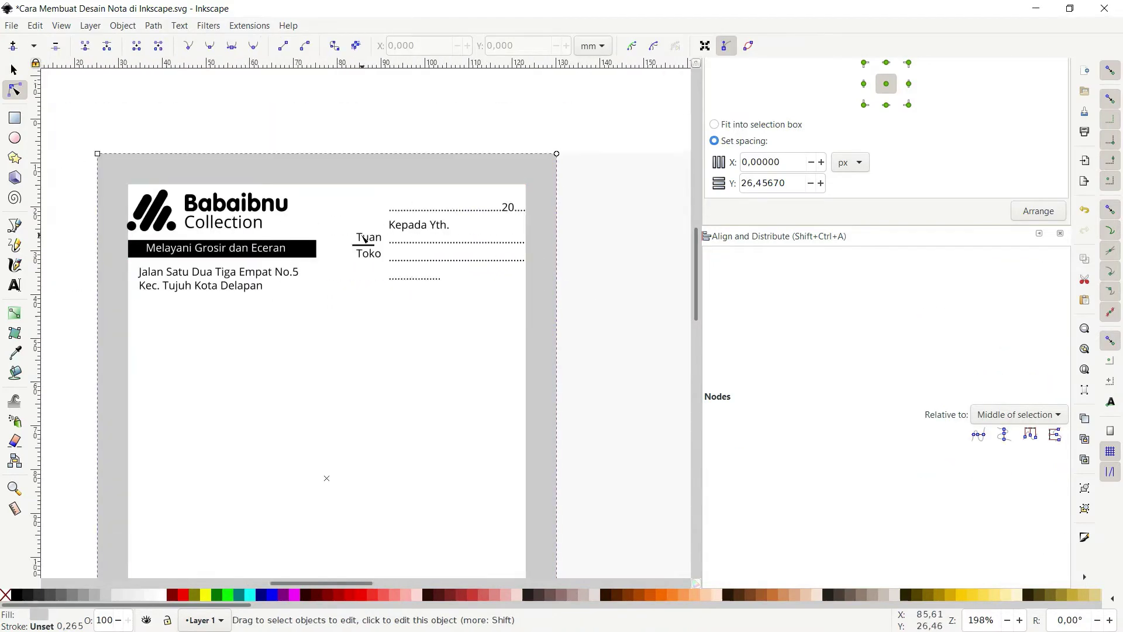
scroll(409, 316, "up", 1, "ctrl")
left_click(364, 295)
key("s")
scroll(422, 322, "up", 2, "ctrl")
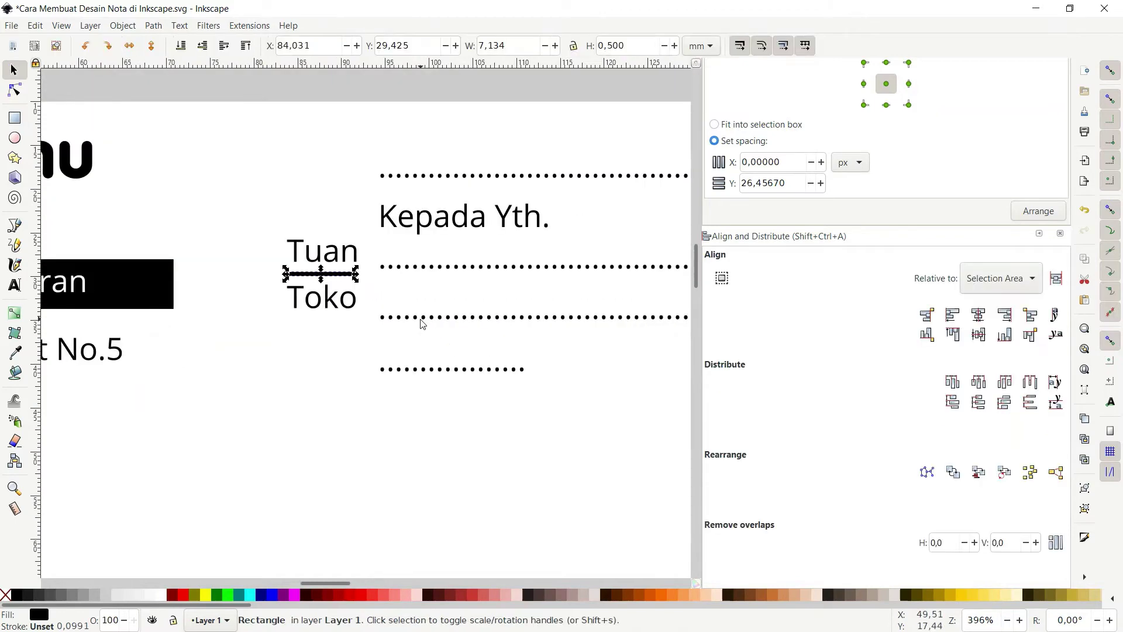
key("n")
scroll(423, 323, "down", 3, "ctrl")
scroll(422, 323, "down", 1, "ctrl")
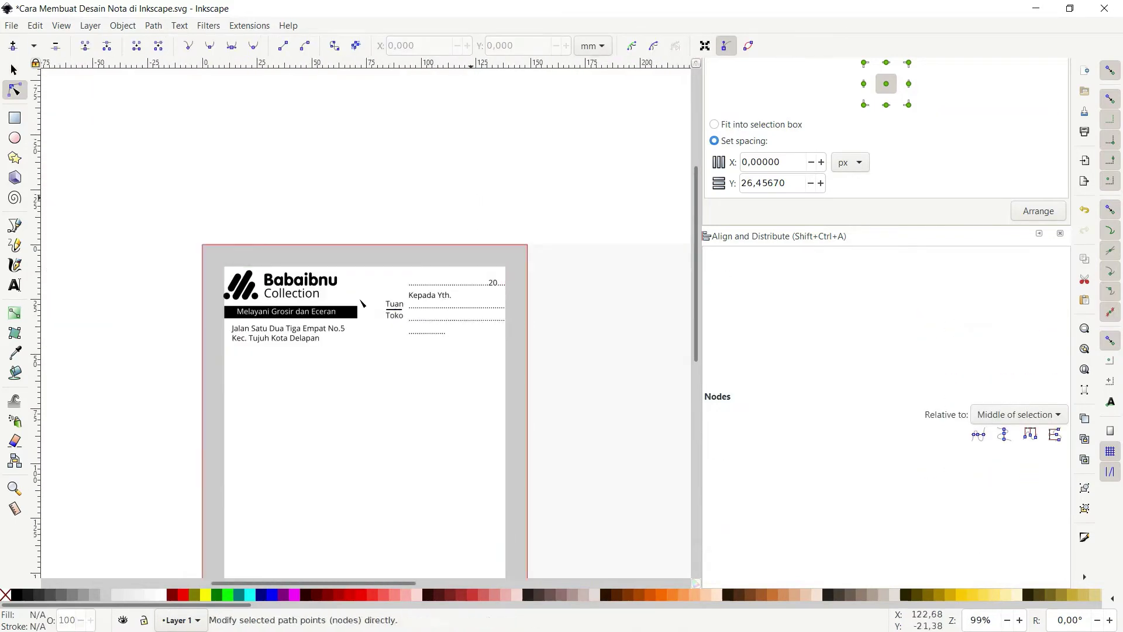
scroll(321, 206, "down", 2)
scroll(321, 206, "down", 2)
left_click(338, 189)
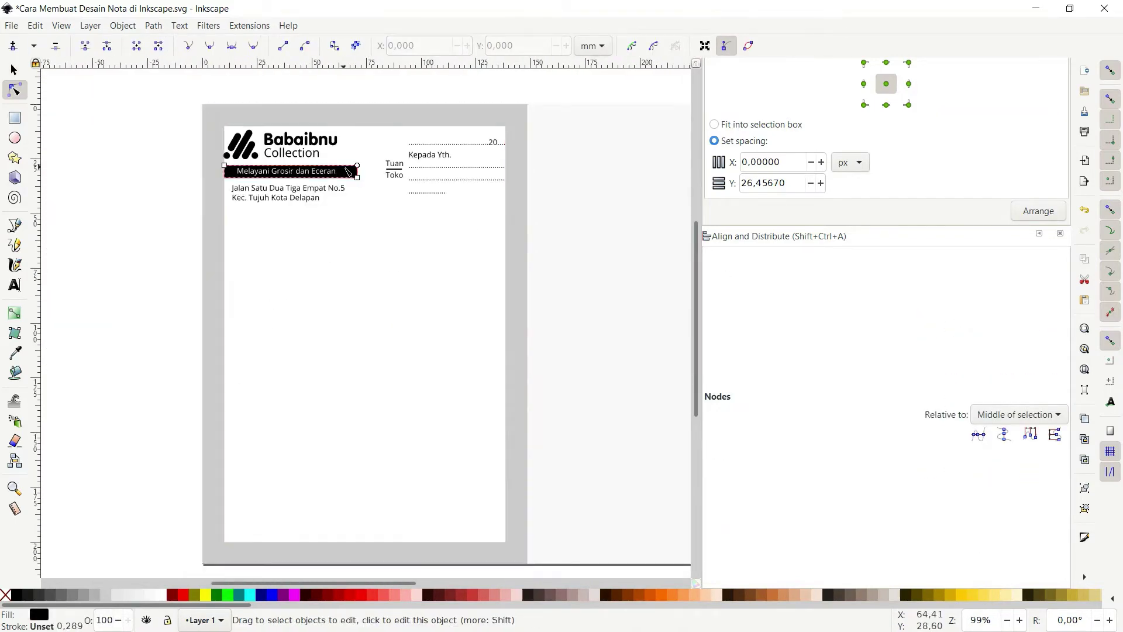
Step: Copy the black banner below the address, stretch it to page width, and make it 10 mm tall
key("s")
key("ctrl+d")
left_click_drag(329, 174, 263, 234)
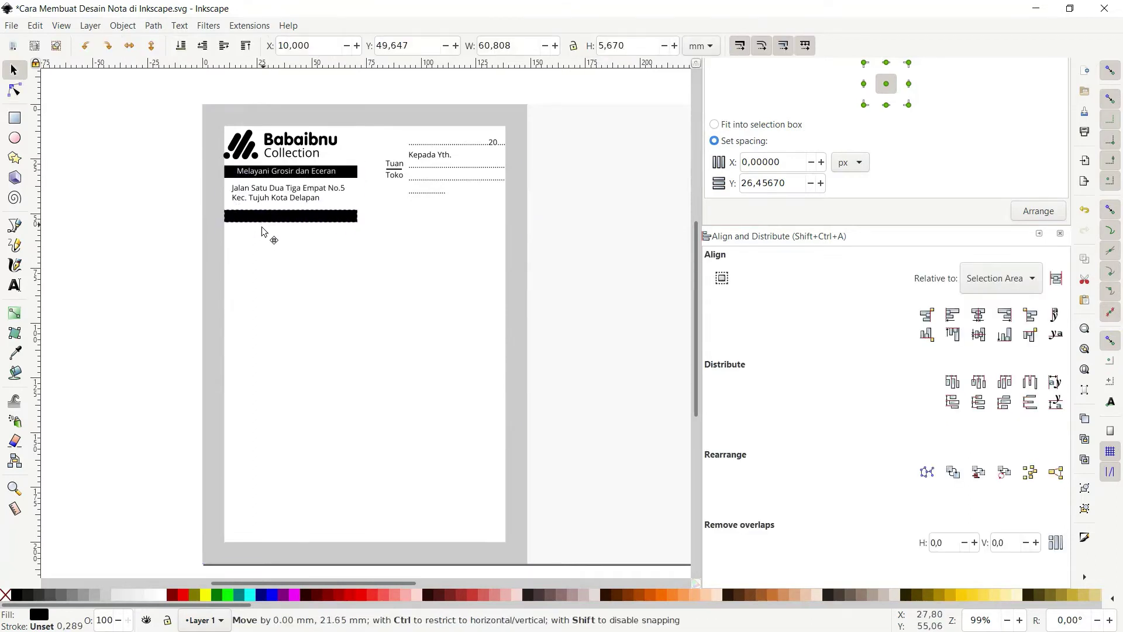
scroll(263, 235, "up", 1, "ctrl")
left_click_drag(383, 268, 591, 268)
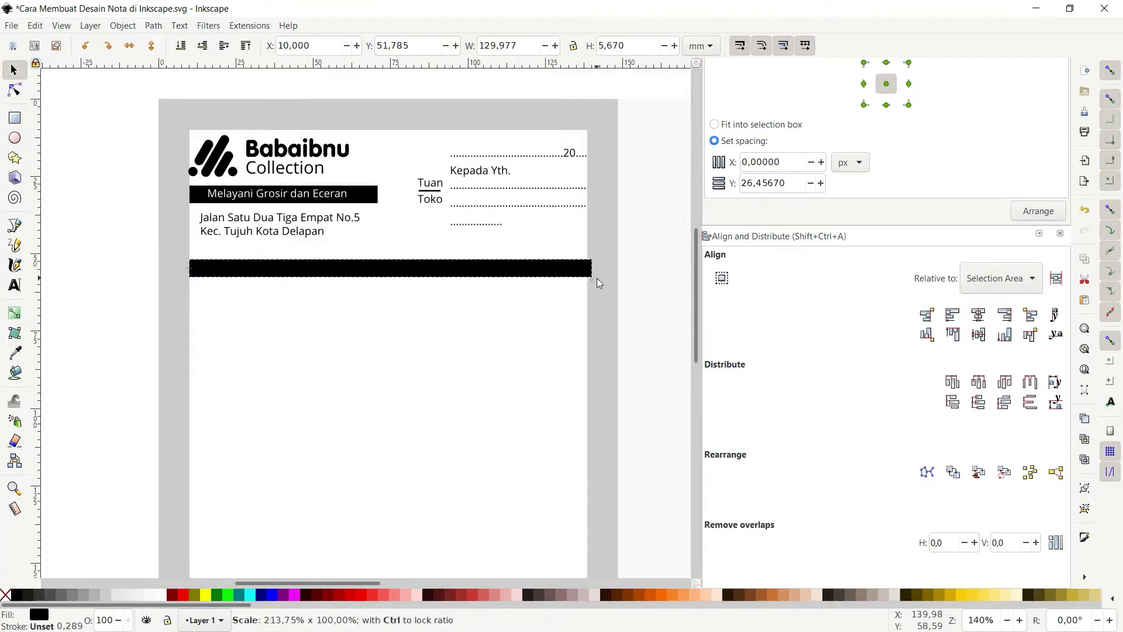
type("r")
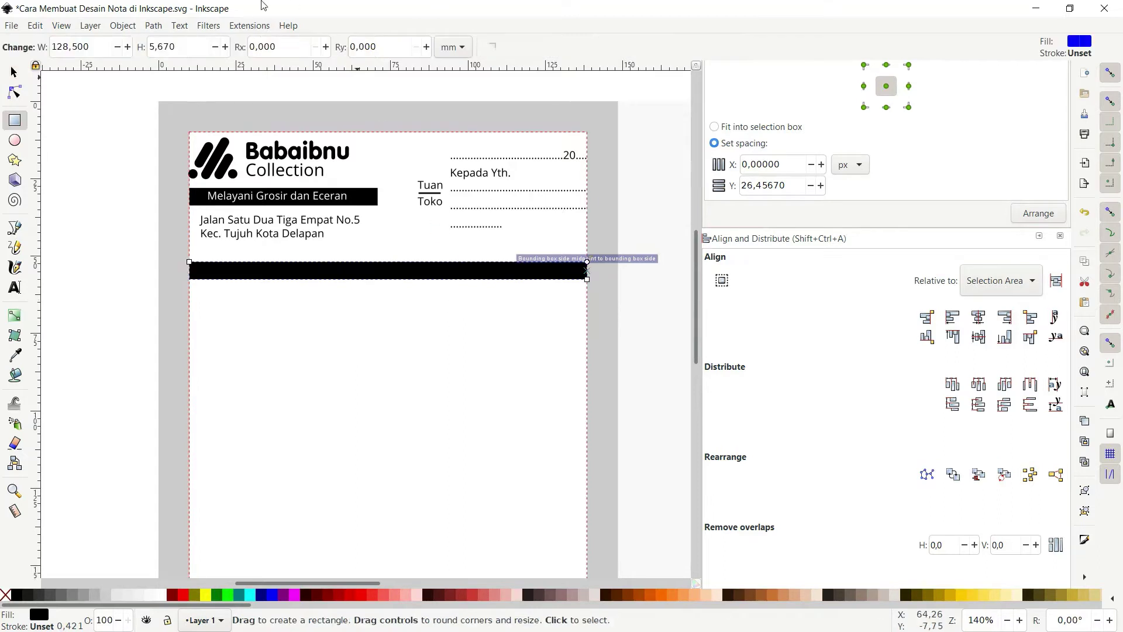
type("10")
key("Return")
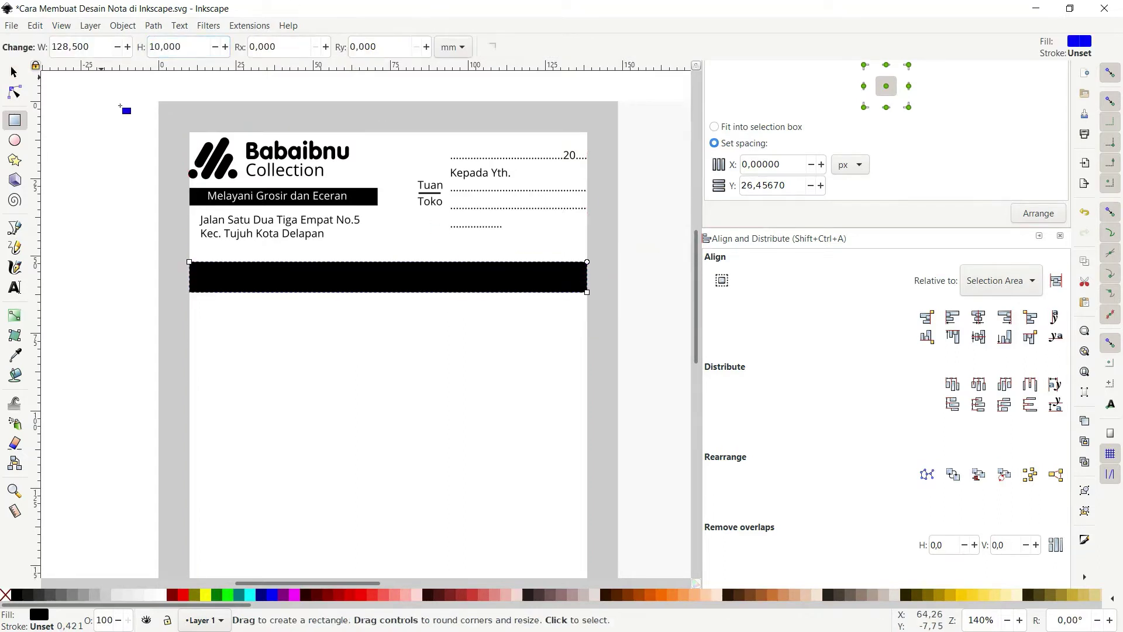
Step: Fill the new bar light gray, trying the 20% and 10% Gray swatches
scroll(244, 329, "up", 1, "ctrl")
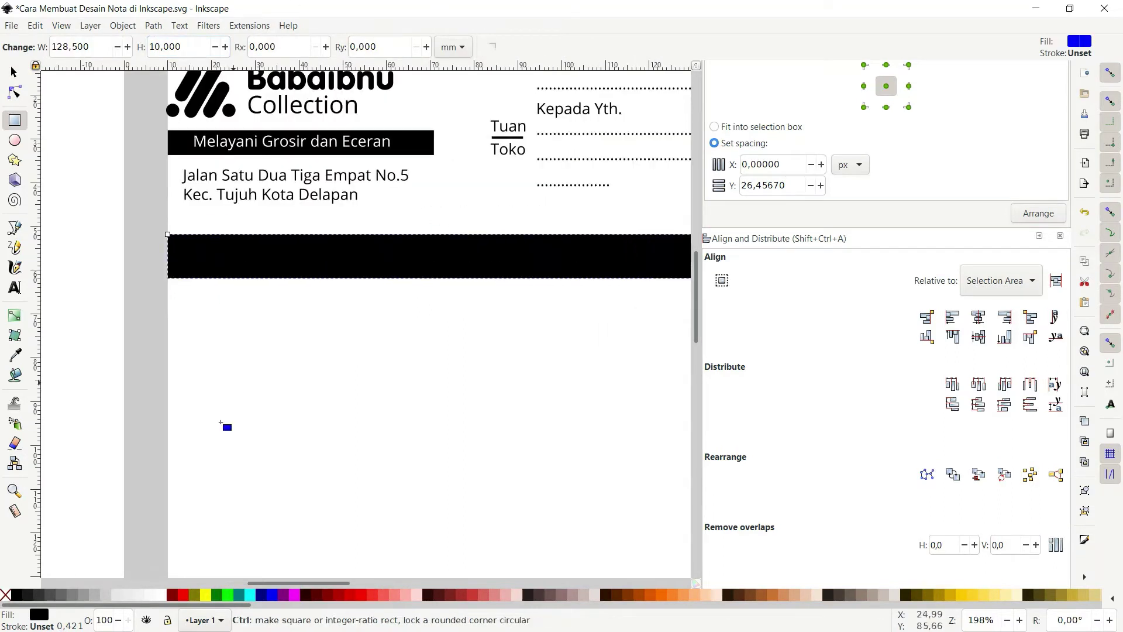
left_click(105, 596)
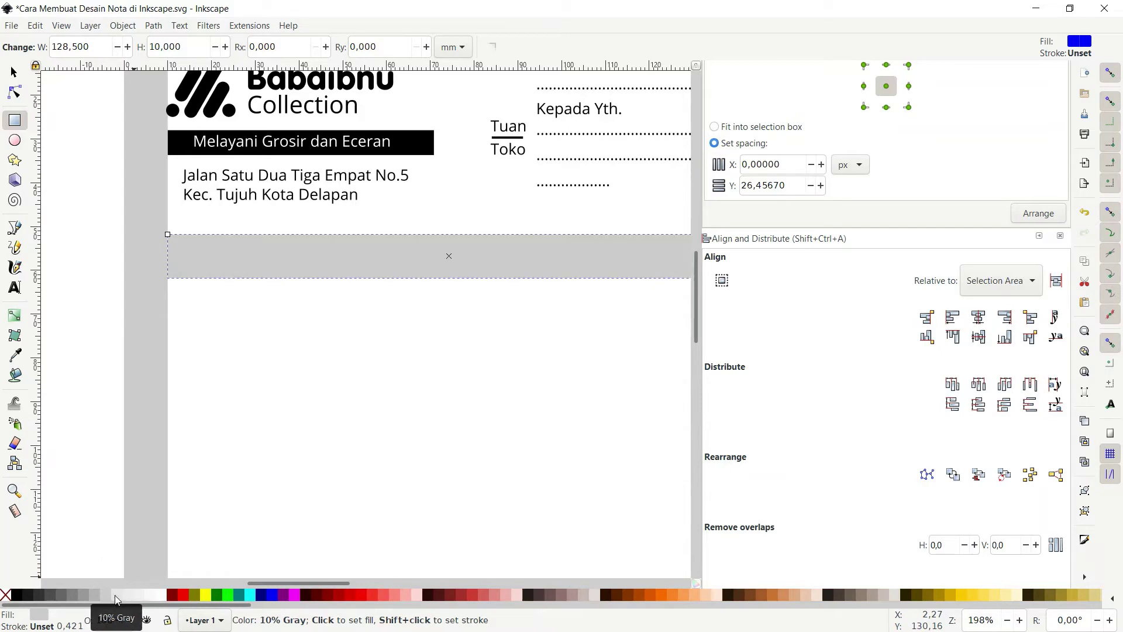
left_click(115, 595)
left_click(107, 592)
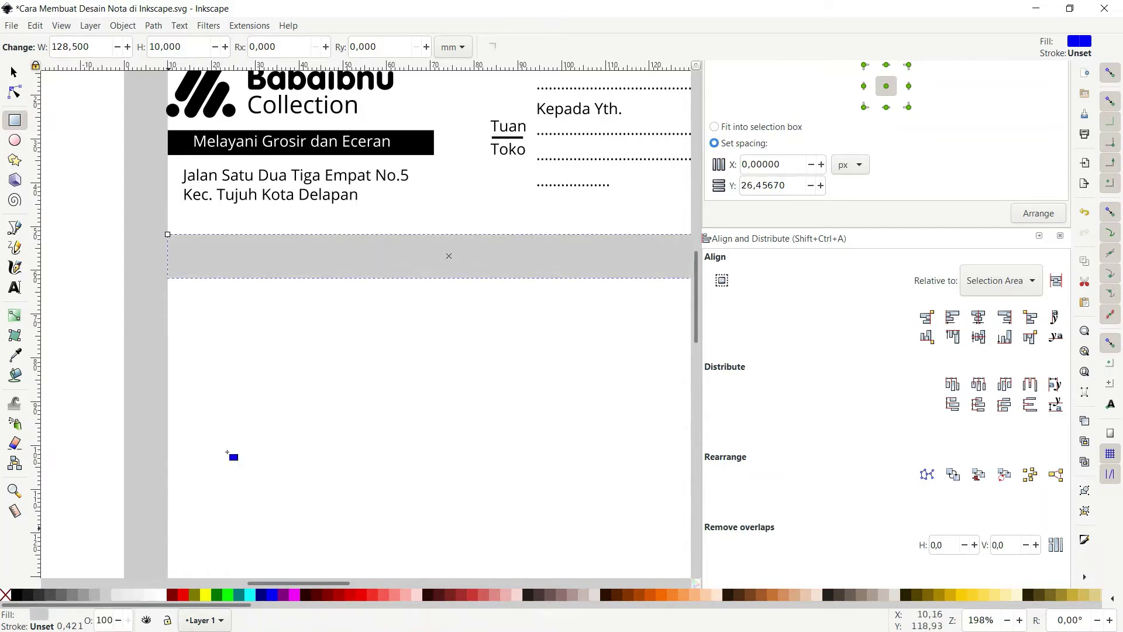
scroll(326, 280, "down", 1, "ctrl")
scroll(296, 321, "up", 1, "ctrl")
scroll(303, 359, "down", 1, "ctrl")
Step: Pick the address text block with the Node tool
key("n")
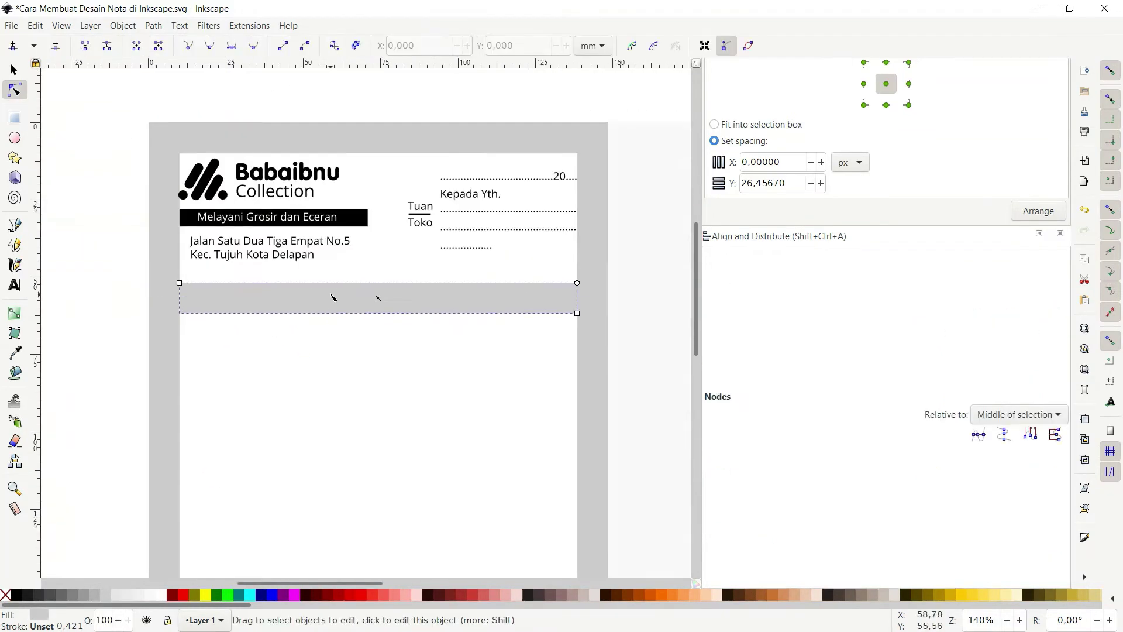
scroll(313, 322, "down", 4)
scroll(465, 292, "down", 1, "ctrl")
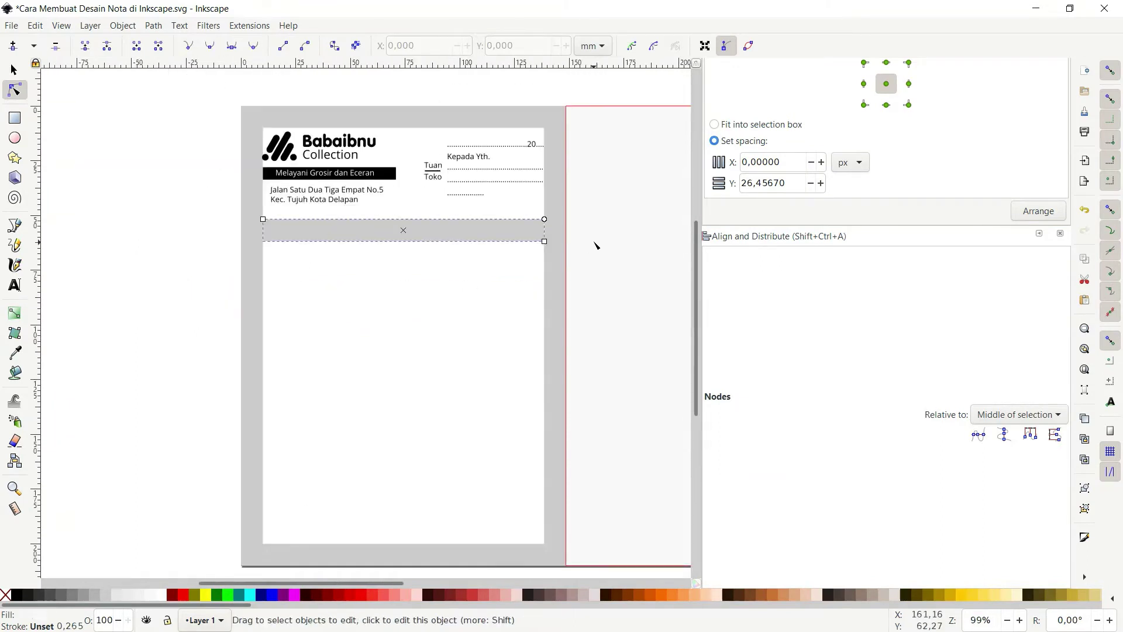
scroll(398, 230, "up", 1, "ctrl")
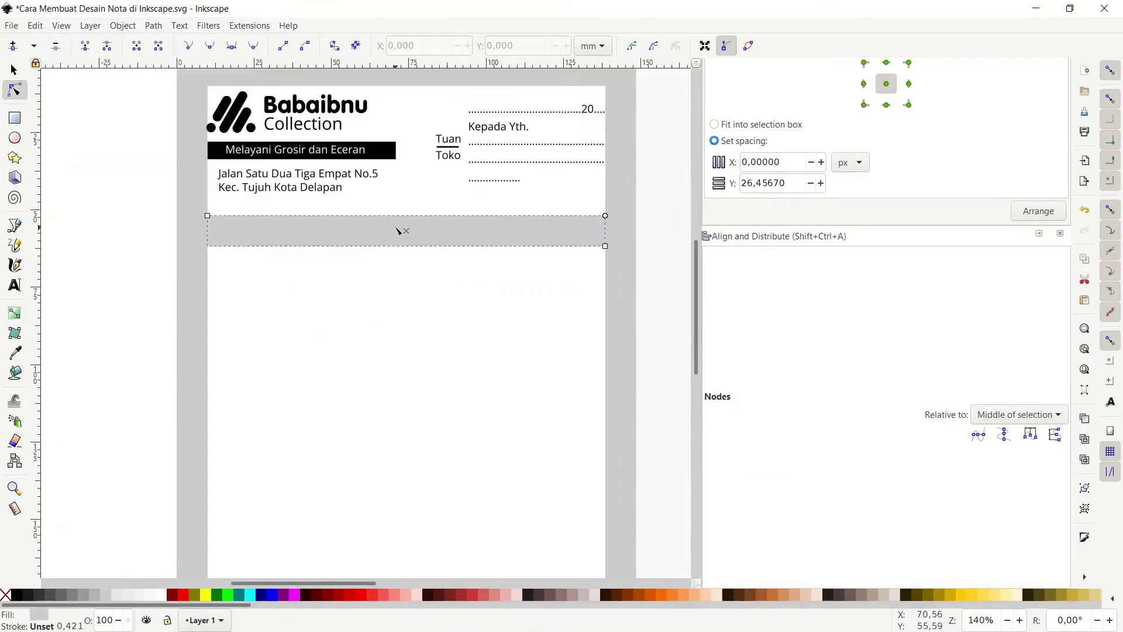
left_click(289, 177)
Step: Paste a copy of the address text, retype it as NO., and place it at the gray band's left end
scroll(245, 228, "up", 2, "ctrl")
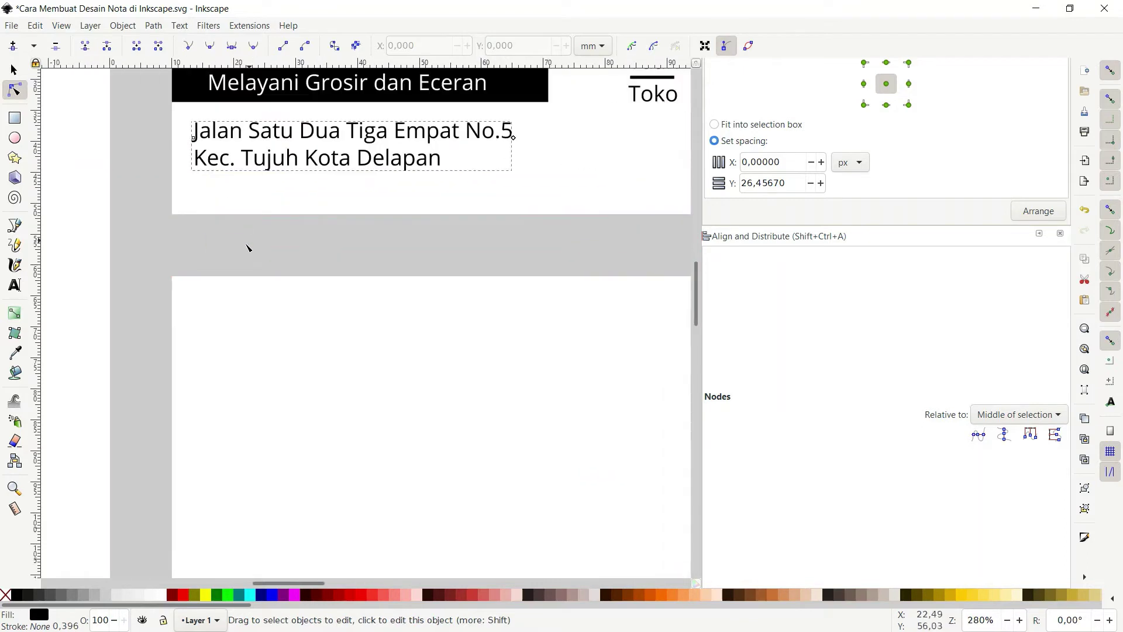
key("ctrl+v")
key("t")
key("ctrl+a")
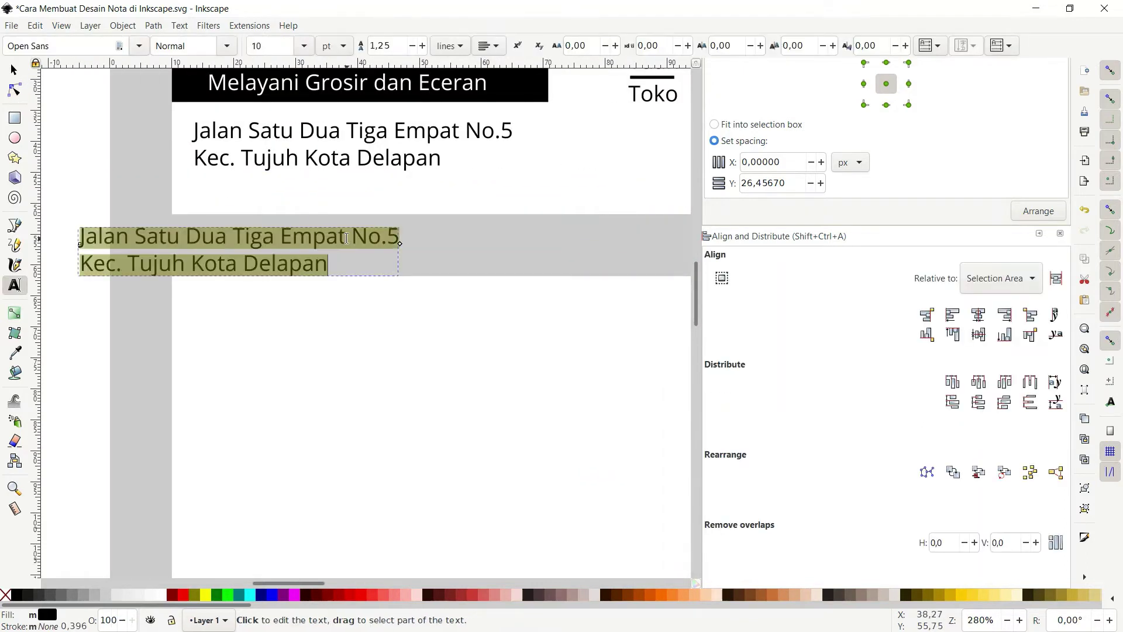
key("Caps_Lock")
type("NO.")
key("F1")
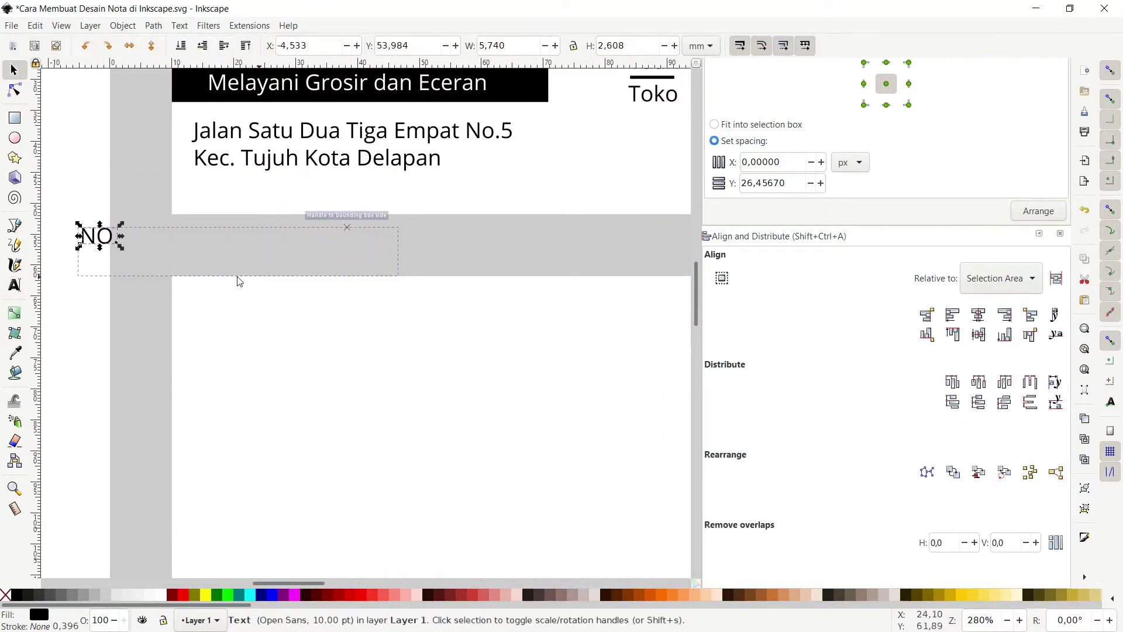
left_click_drag(90, 237, 199, 249)
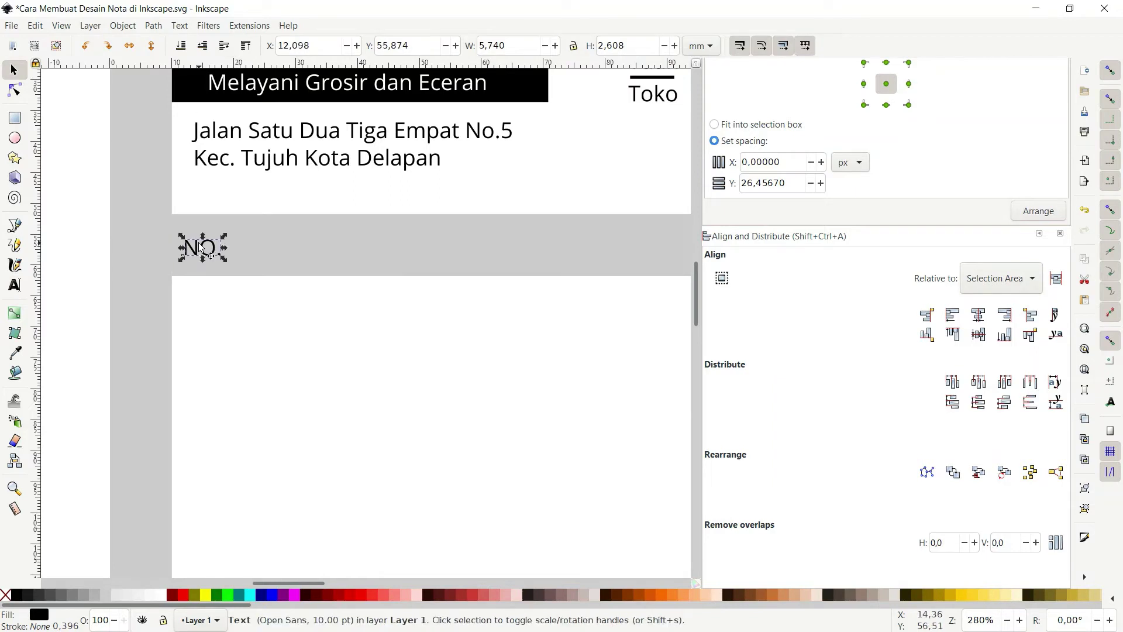
key("Right")
Step: Duplicate the NO. label to the right and edit it into the NAMA BARANG heading
scroll(235, 251, "right", 1)
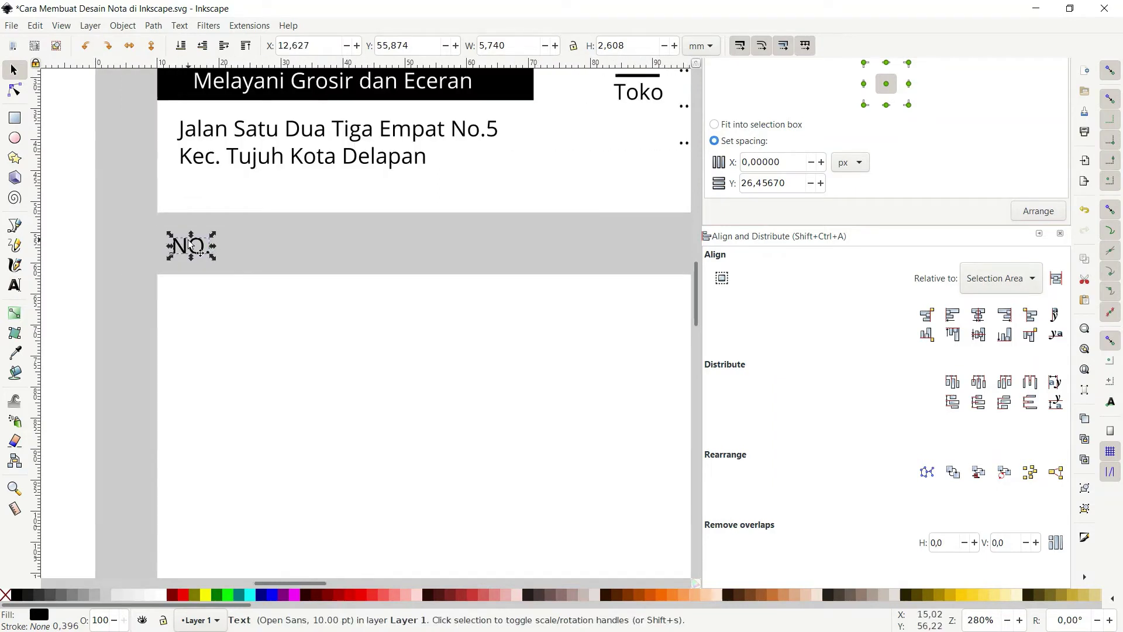
key("ctrl+d")
left_click_drag(194, 247, 285, 248)
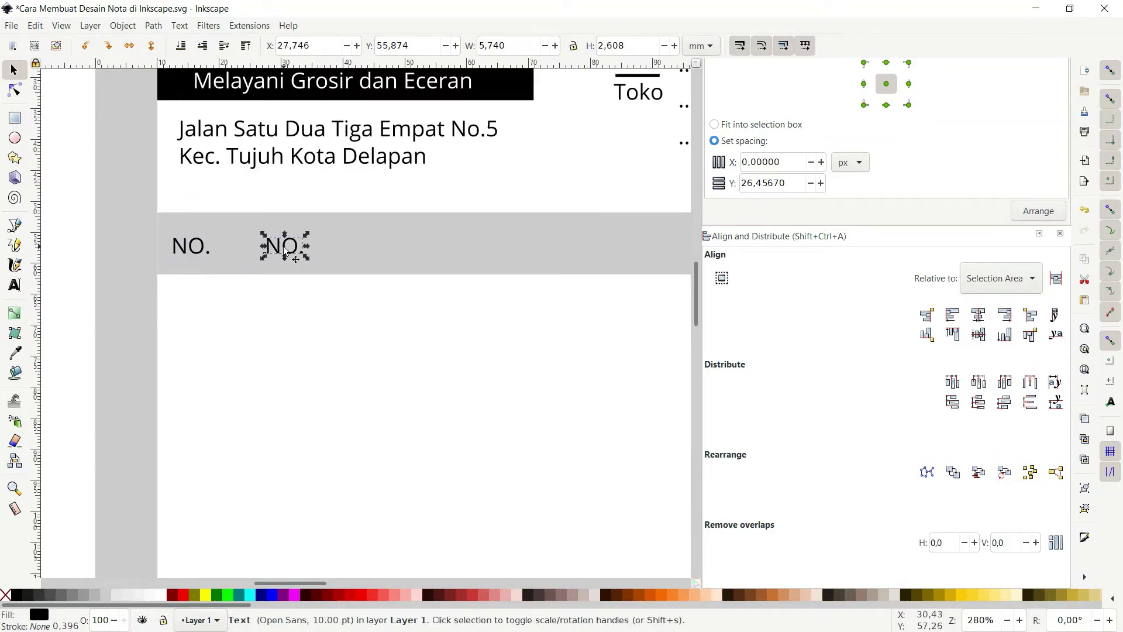
double_click(287, 243)
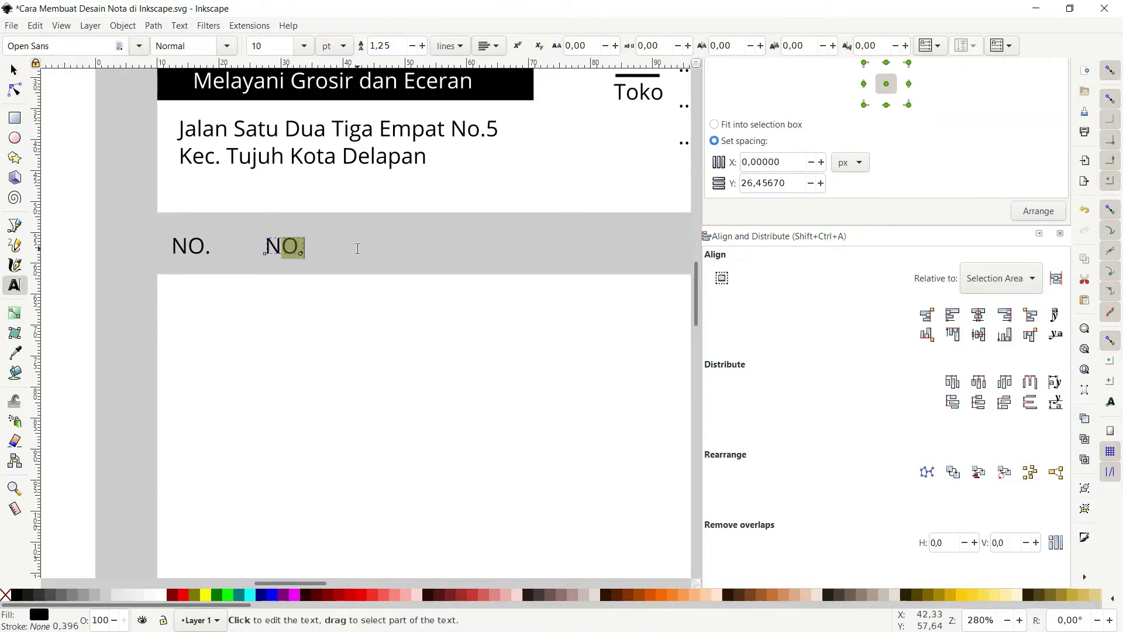
type("AMA BARANG")
key("F1")
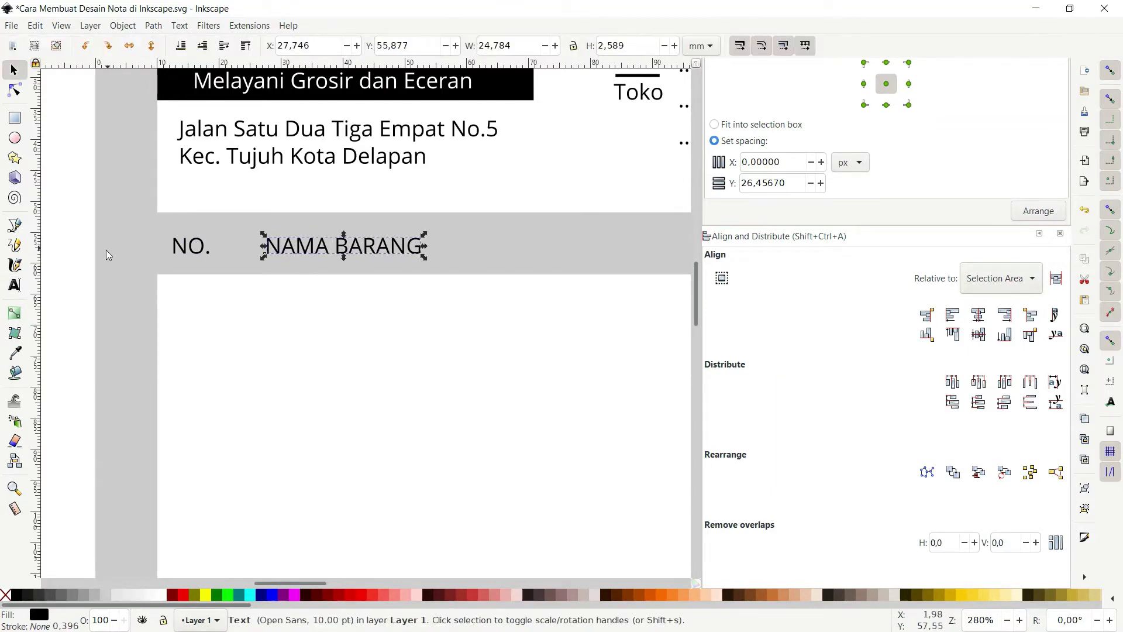
Step: Duplicate the NAMA BARANG label further right and retype it as HARGA SATUAN
scroll(107, 250, "down", 4)
scroll(173, 277, "up", 3)
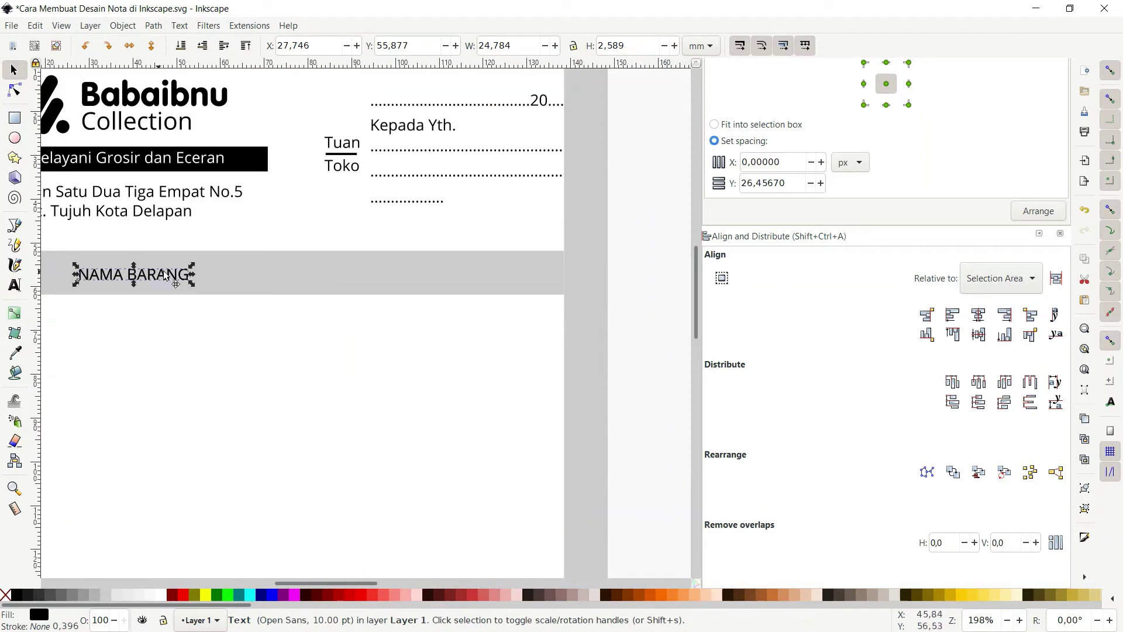
key("ctrl+d")
left_click_drag(166, 277, 326, 281)
double_click(326, 275)
triple_click(326, 275)
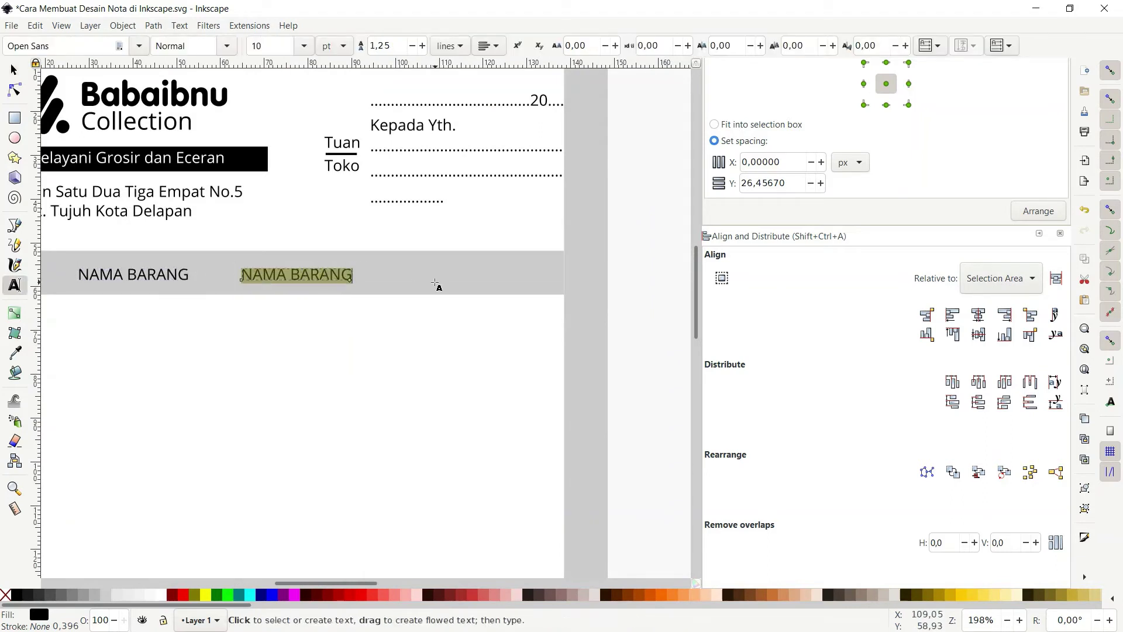
type("hARG")
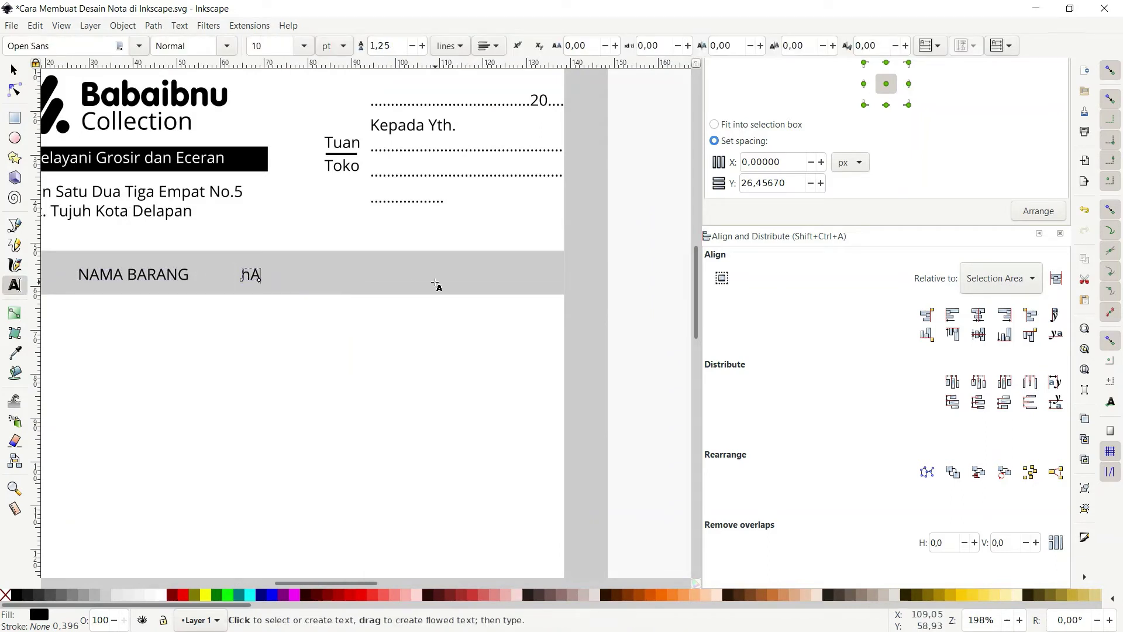
key("BackSpace")
key("BackSpace")
key("Caps_Lock")
type("g")
key("BackSpace")
key("BackSpace")
key("BackSpace")
key("Caps_Lock")
type("ARGA SATUA")
type("N")
key("F1")
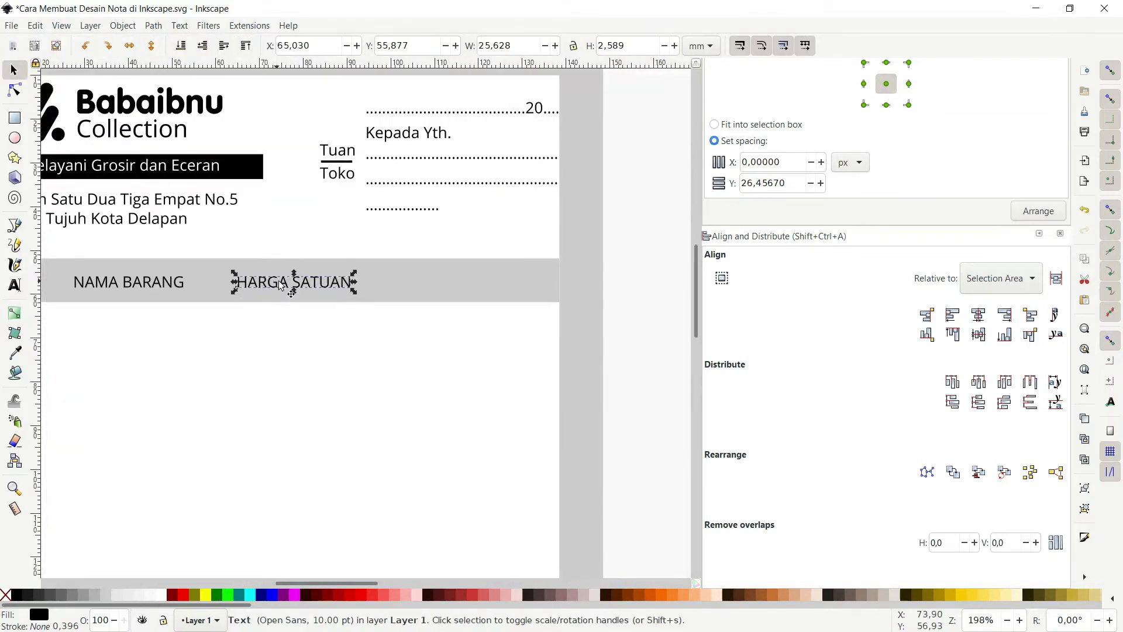
Step: Delete the word SATUAN so the heading reads HARGA
key("F8")
left_click_drag(289, 282, 363, 282)
key("Delete")
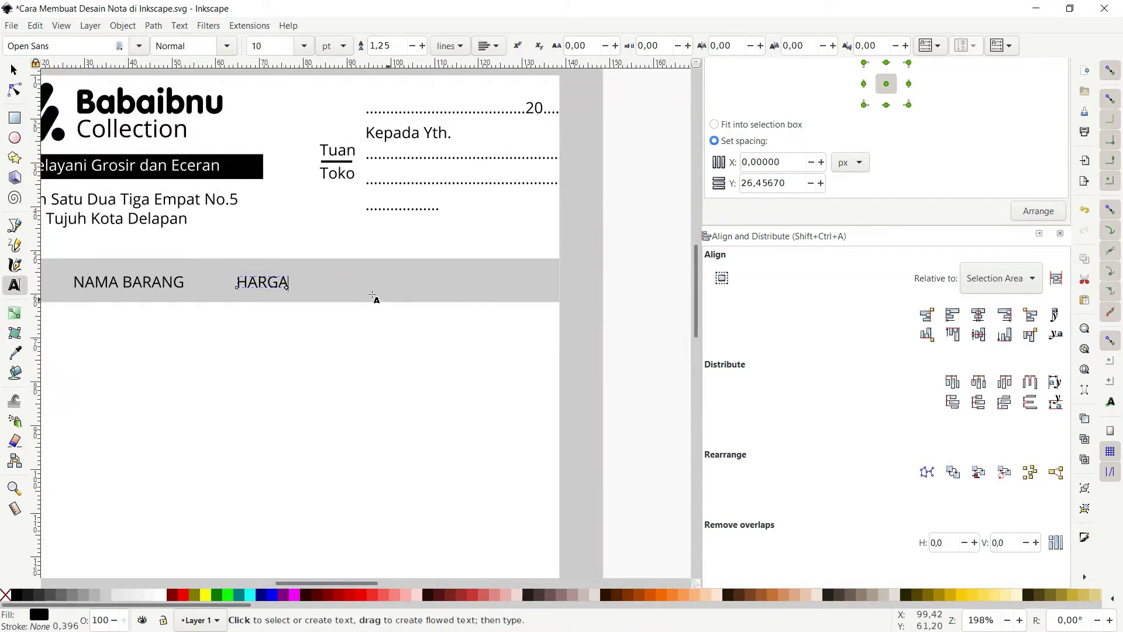
key("F1")
Step: Duplicate the HARGA label to the right and edit it into the QTY heading
key("ctrl+d")
mouse_move(263, 282)
left_mouse_down()
mouse_move(374, 282)
mouse_move(494, 309)
left_mouse_up()
key("F8")
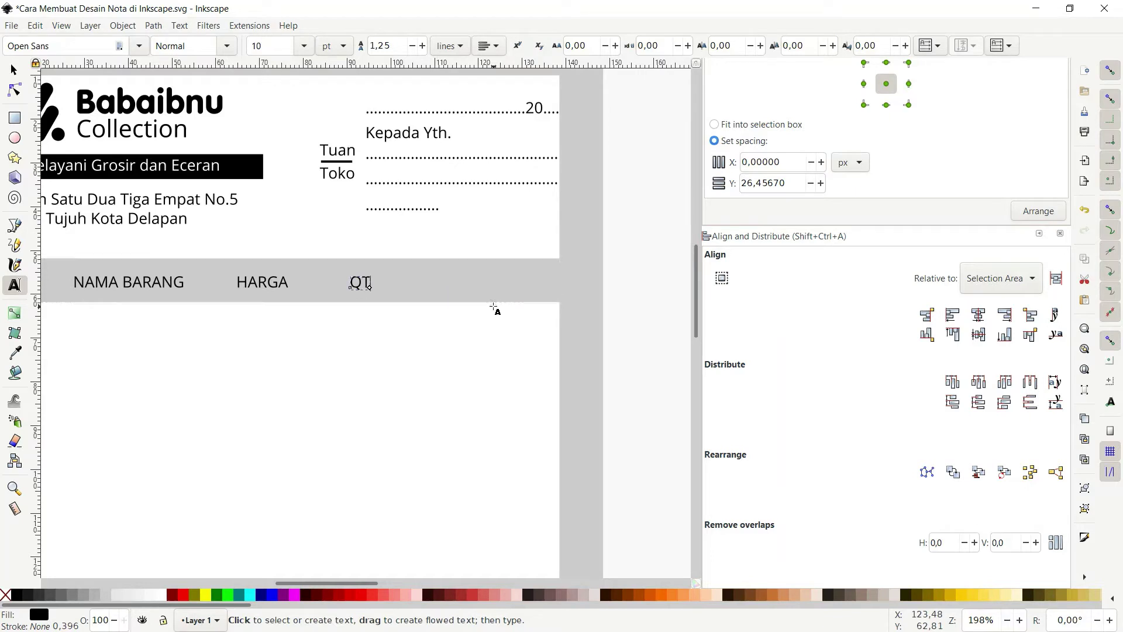
key("F1")
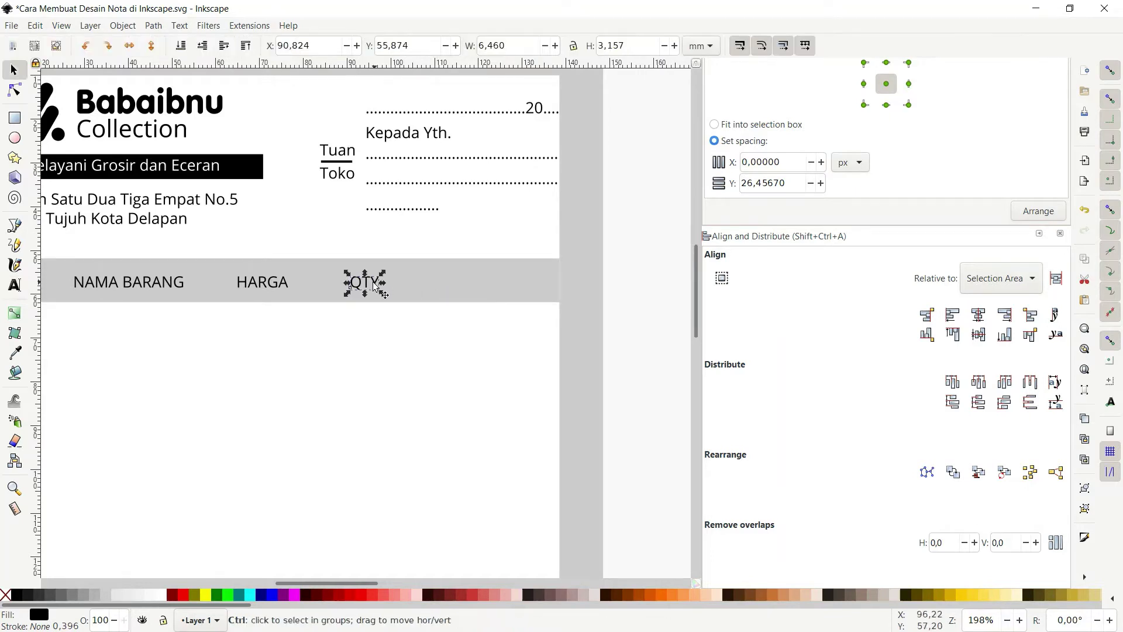
Step: Duplicate the QTY label to the band's right end for the JUMLAH heading, then review the row
key("ctrl+d")
left_click_drag(366, 282, 484, 282)
key("F8")
double_click(489, 285)
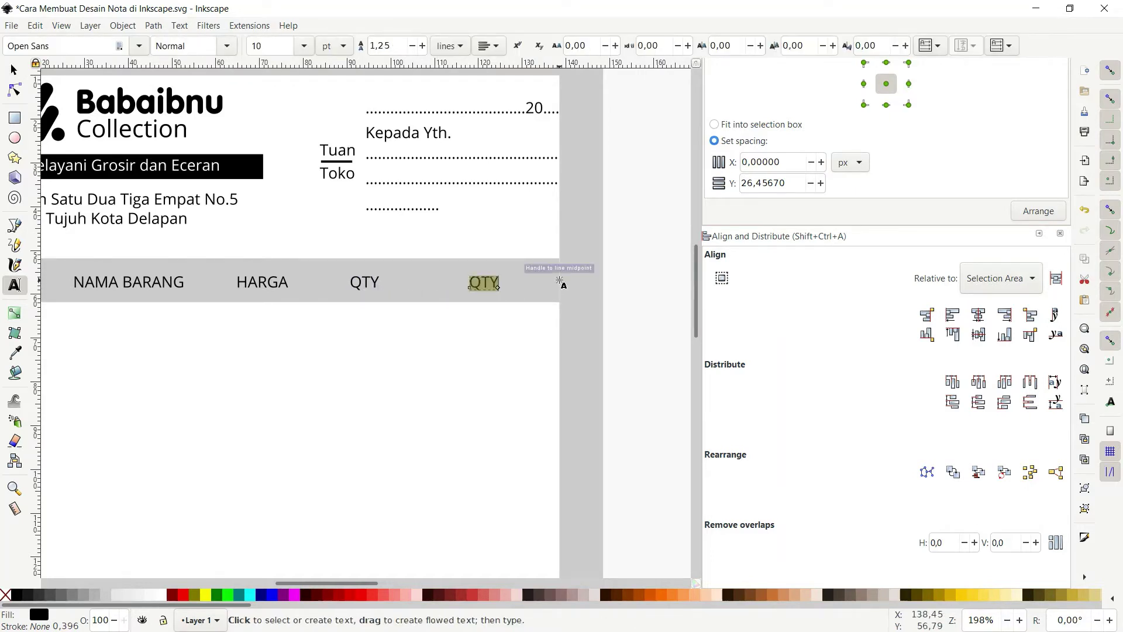
key("F2")
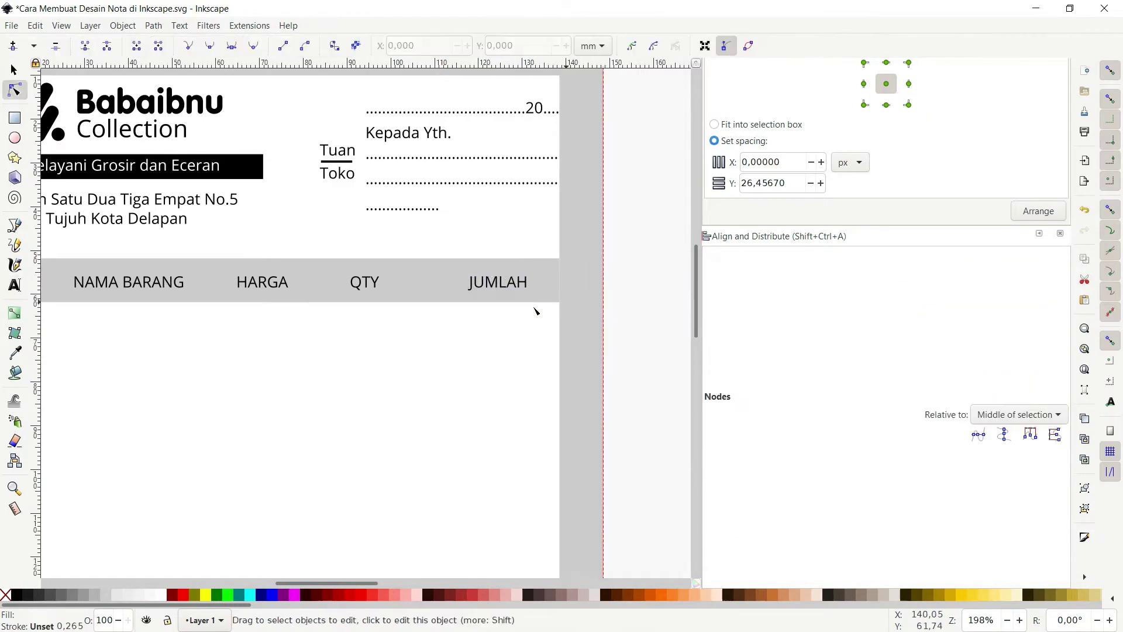
scroll(358, 326, "down", 3)
scroll(259, 296, "up", 3)
scroll(222, 272, "down", 4)
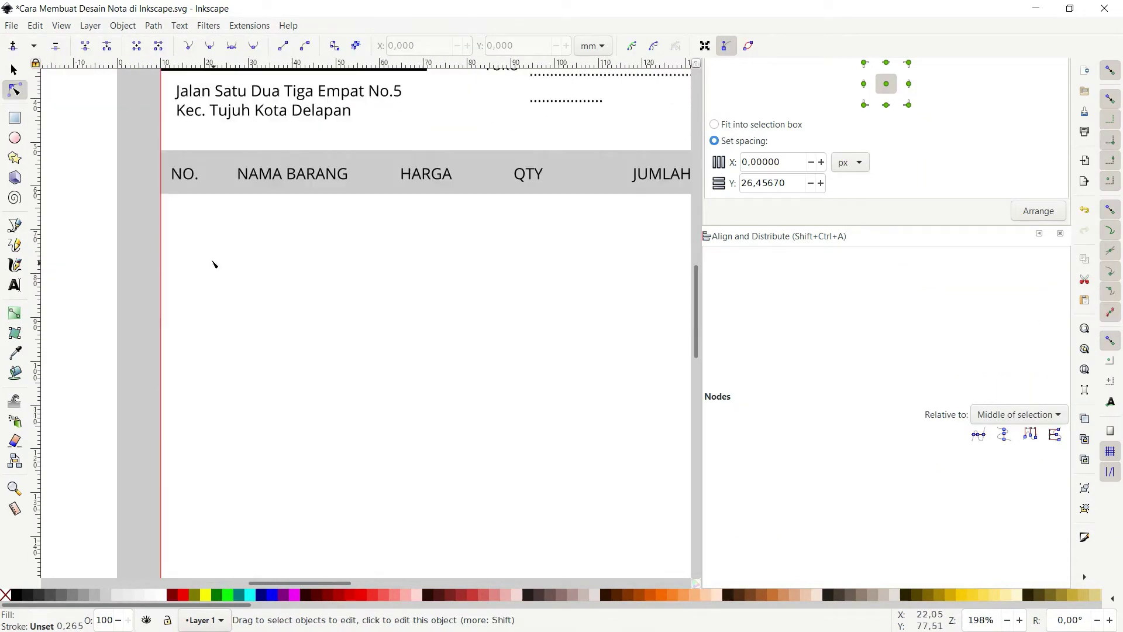
scroll(210, 260, "down", 1)
scroll(242, 240, "up", 2)
scroll(351, 211, "down", 4)
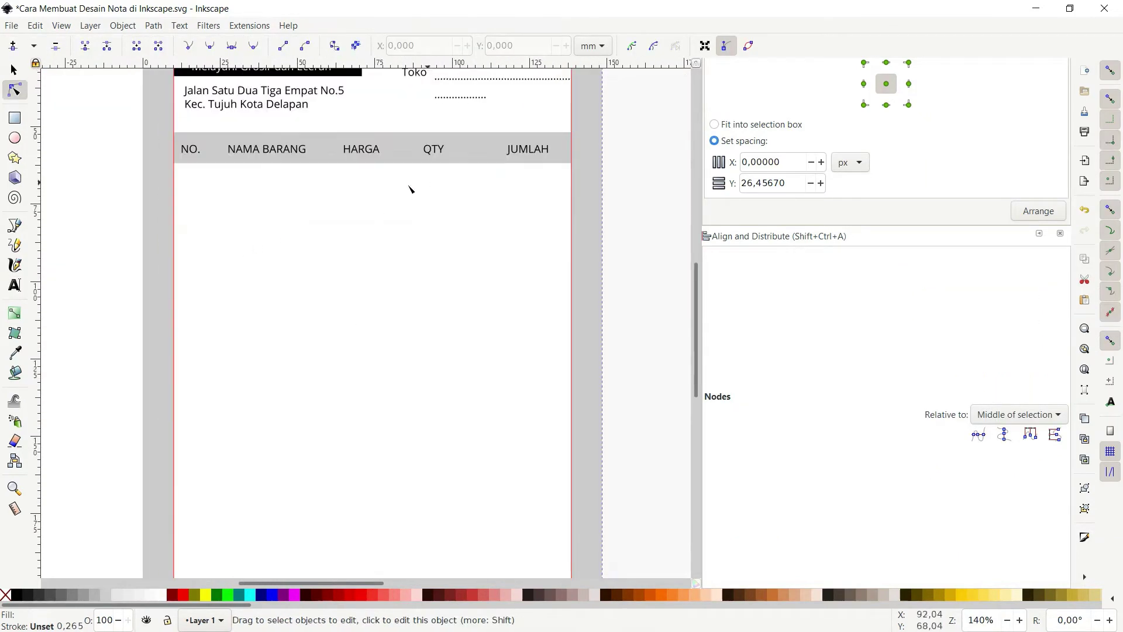
scroll(446, 170, "down", 1)
scroll(166, 186, "up", 2)
scroll(167, 186, "up", 2)
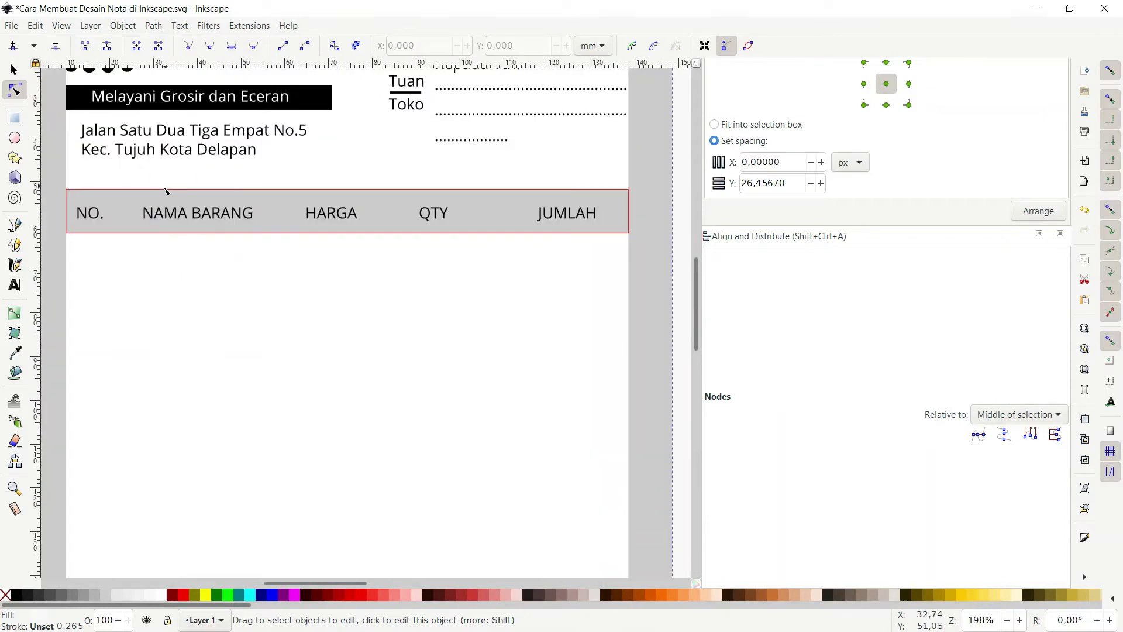
Step: Copy the gray header as a 0.5 mm high black strip along its top edge
left_click(143, 193)
key("Home")
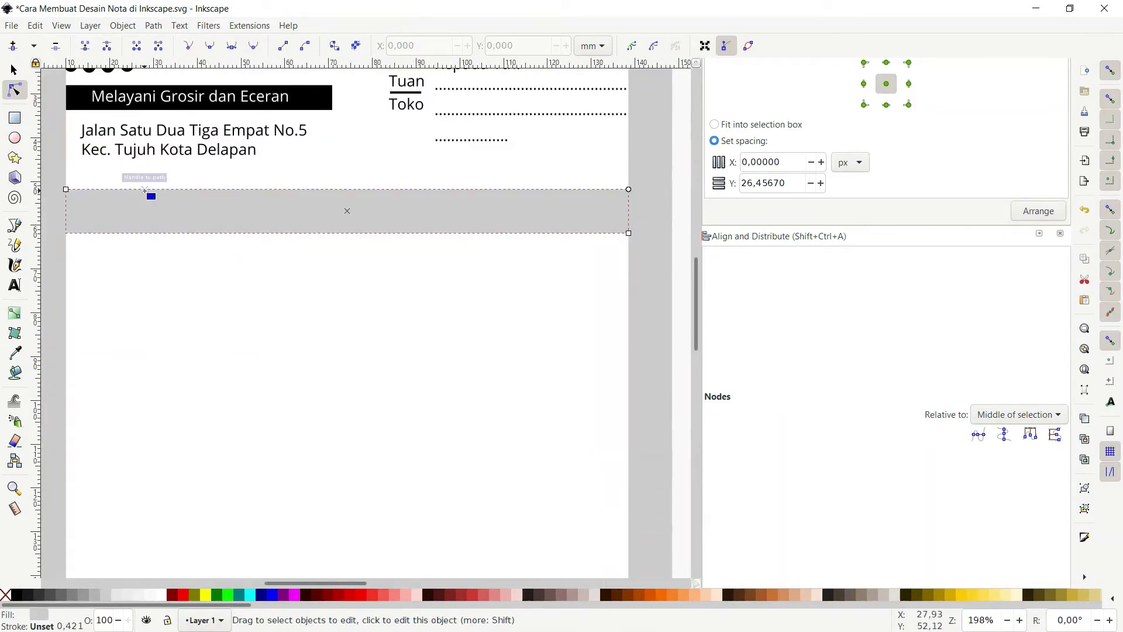
key("r")
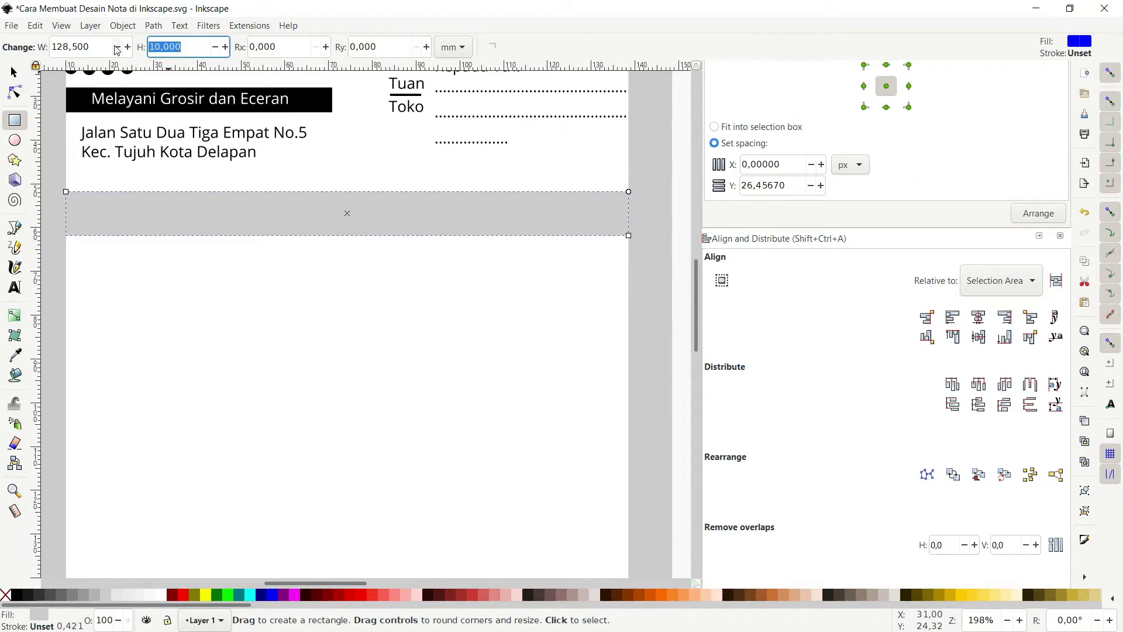
type("0,500")
key("Return")
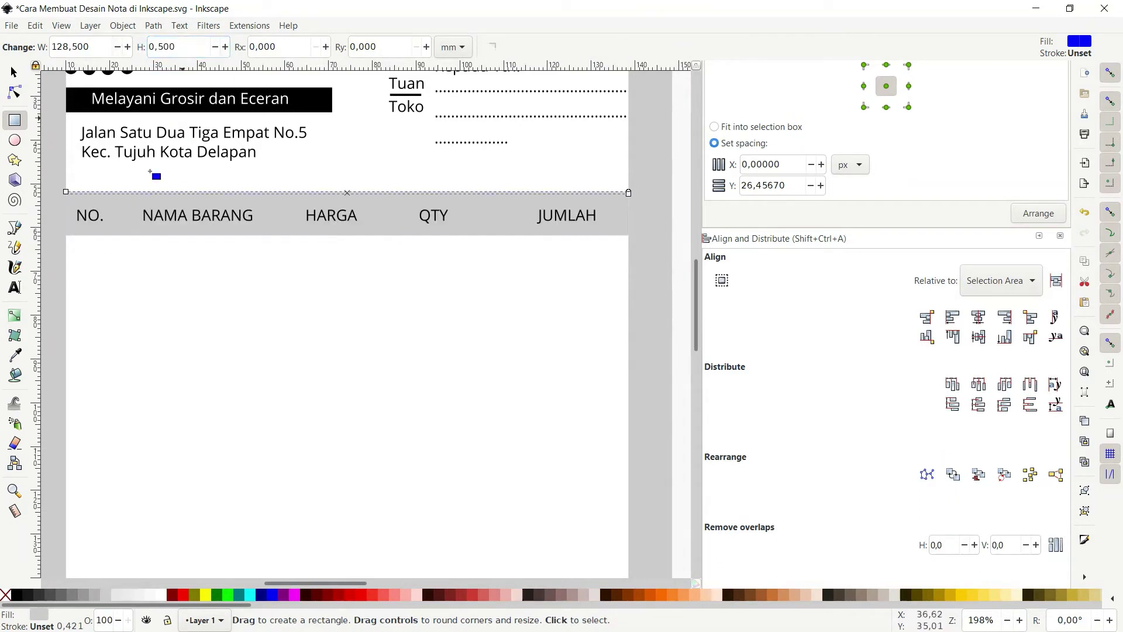
scroll(74, 191, "up", 2, "ctrl")
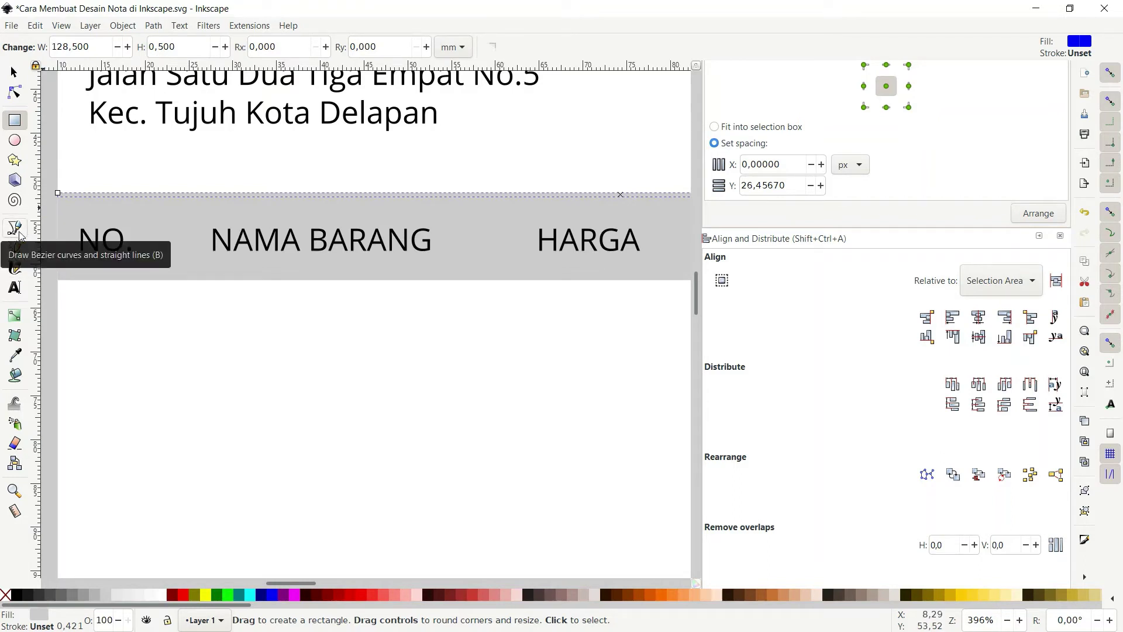
scroll(417, 251, "down", 1, "ctrl")
scroll(213, 246, "up", 2, "ctrl")
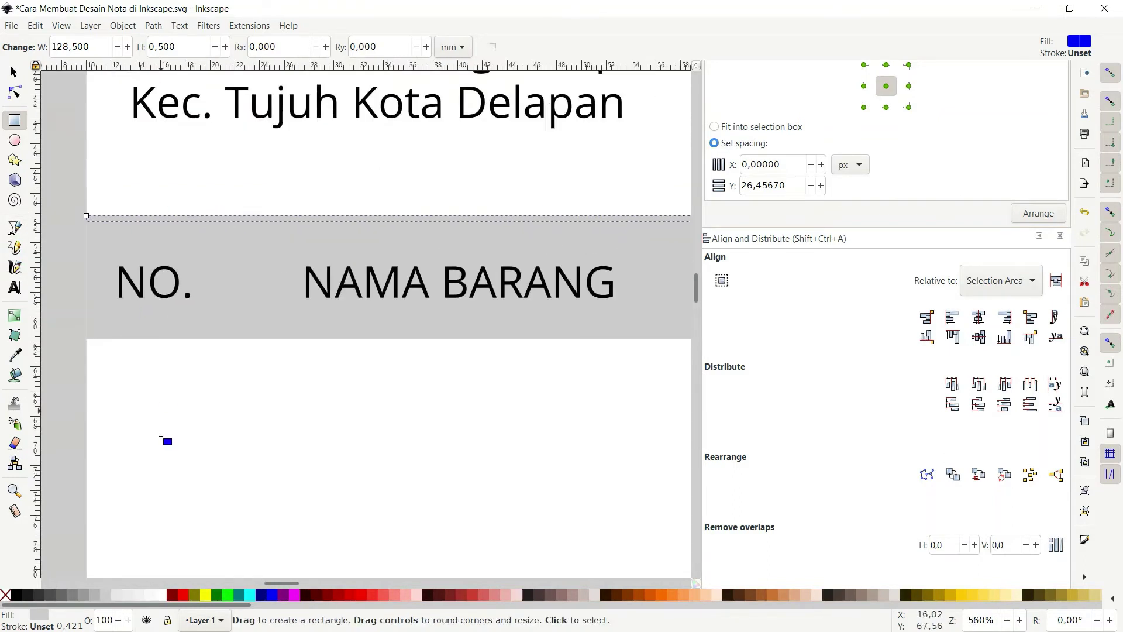
left_click(18, 595)
key("s")
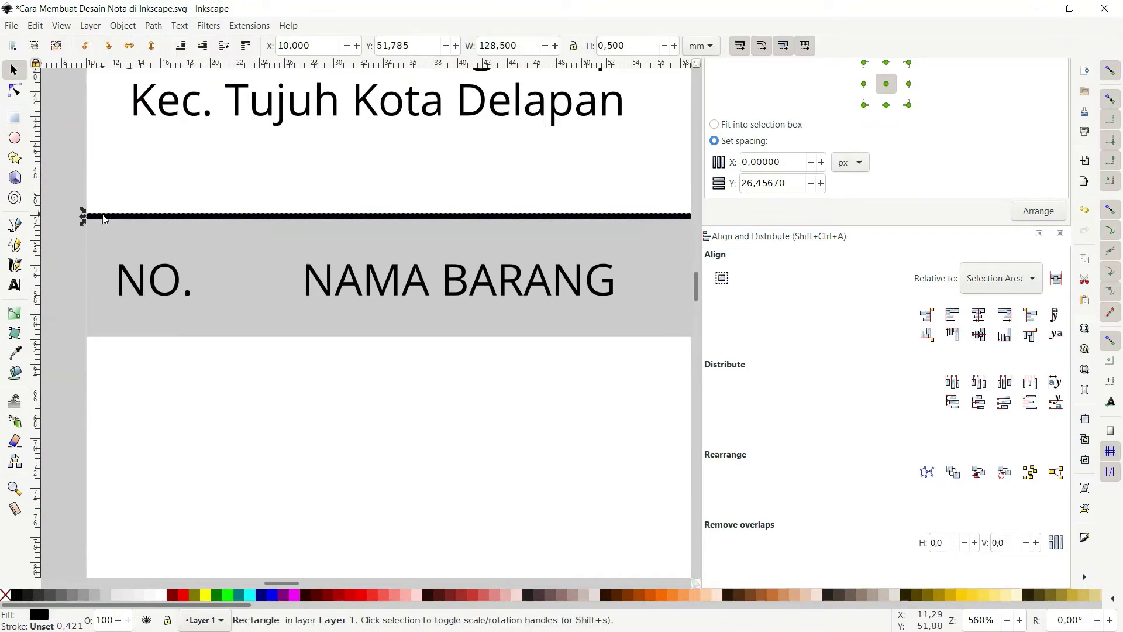
left_click_drag(103, 219, 121, 331)
Step: Undo the stray header move and place a duplicate black rule along the header's bottom edge
key("ctrl+z")
left_click(155, 205)
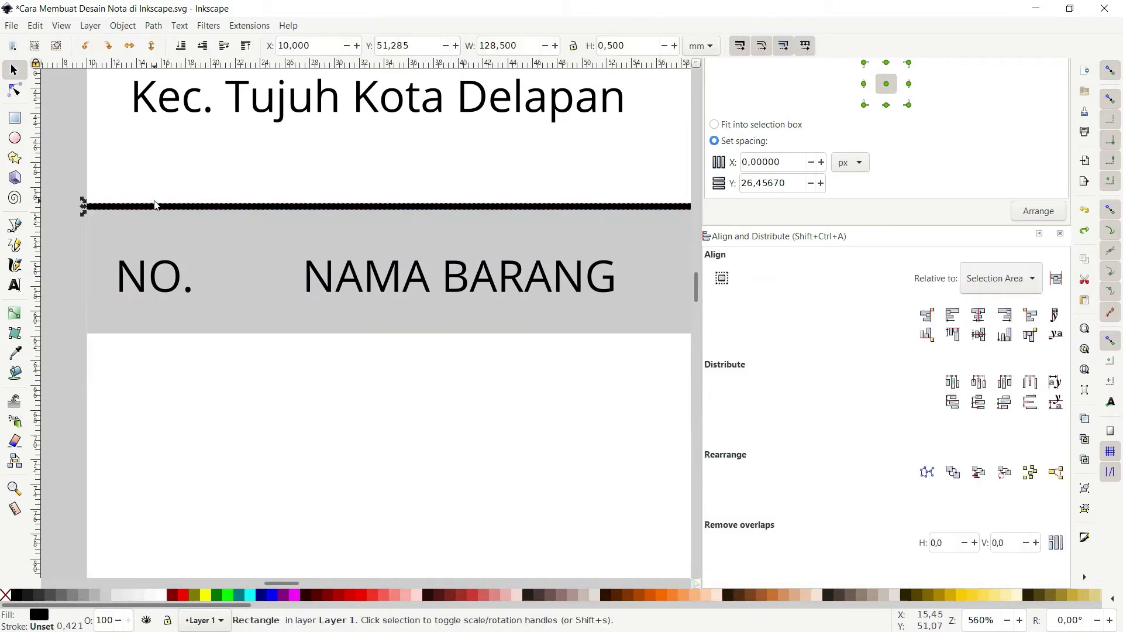
key("ctrl+d")
left_click_drag(156, 205, 164, 335)
scroll(163, 337, "down", 3, "ctrl")
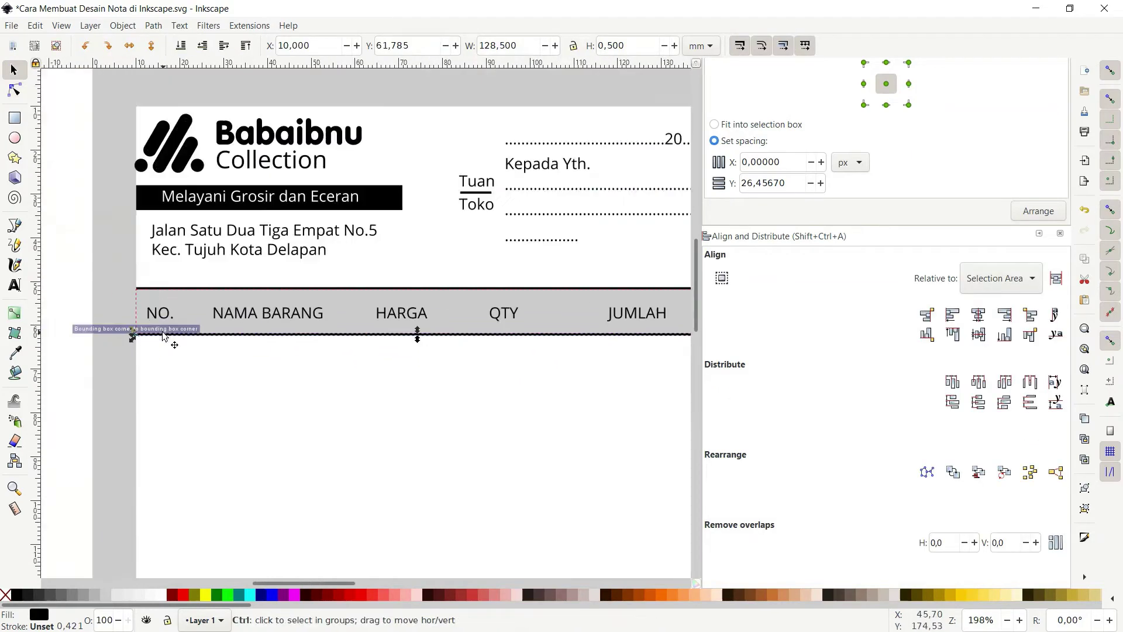
scroll(164, 336, "down", 2, "ctrl")
key("r")
scroll(200, 353, "up", 1, "ctrl")
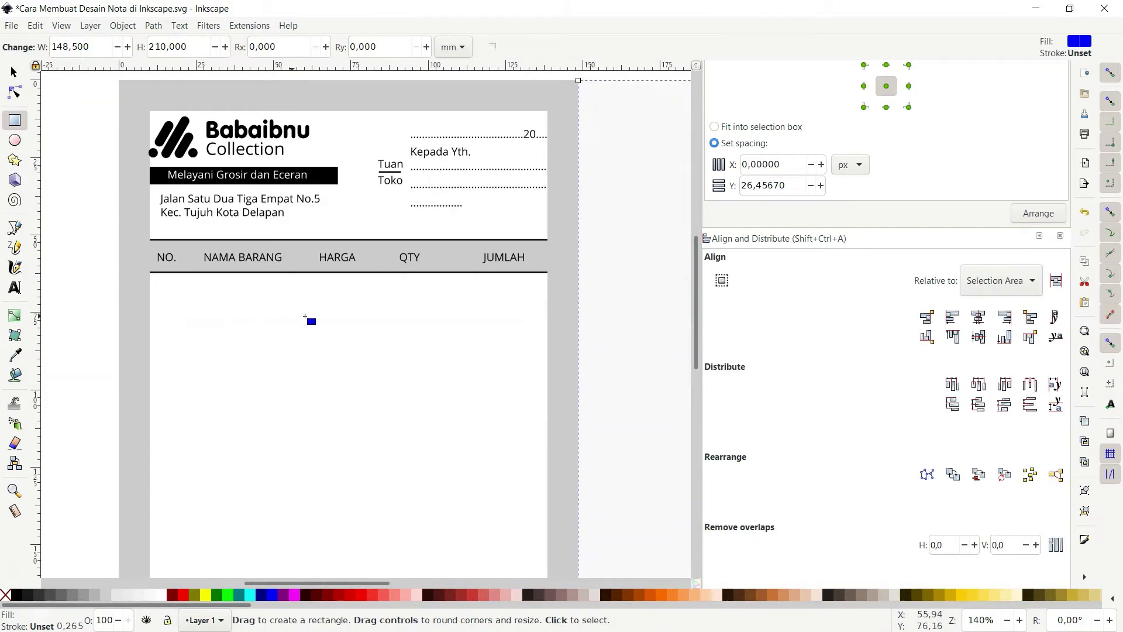
key("n")
scroll(268, 329, "down", 2, "ctrl")
scroll(213, 338, "up", 2, "ctrl")
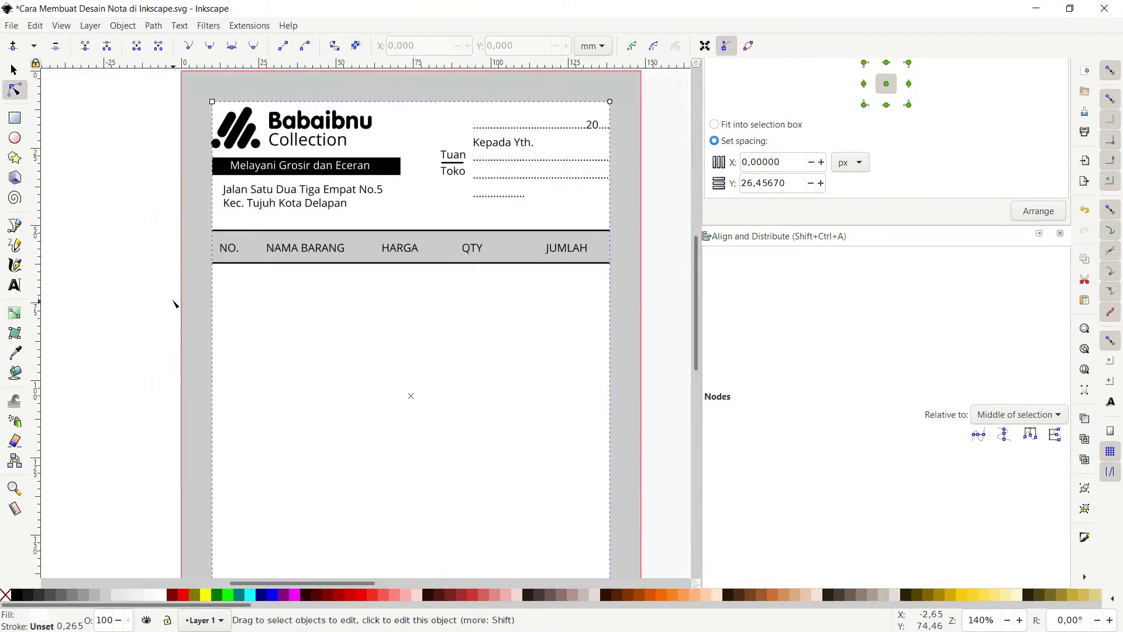
left_click(140, 266)
scroll(271, 260, "up", 2, "ctrl")
Step: Duplicate the gray header below itself as a white row and set its height
left_click(222, 240)
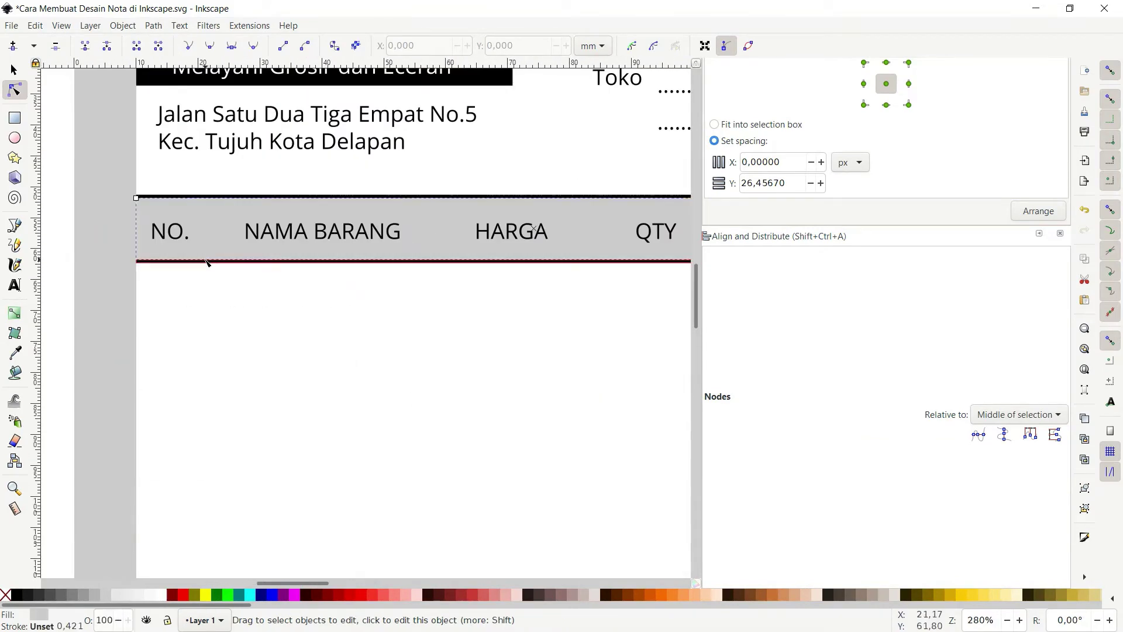
key("s")
key("ctrl+d")
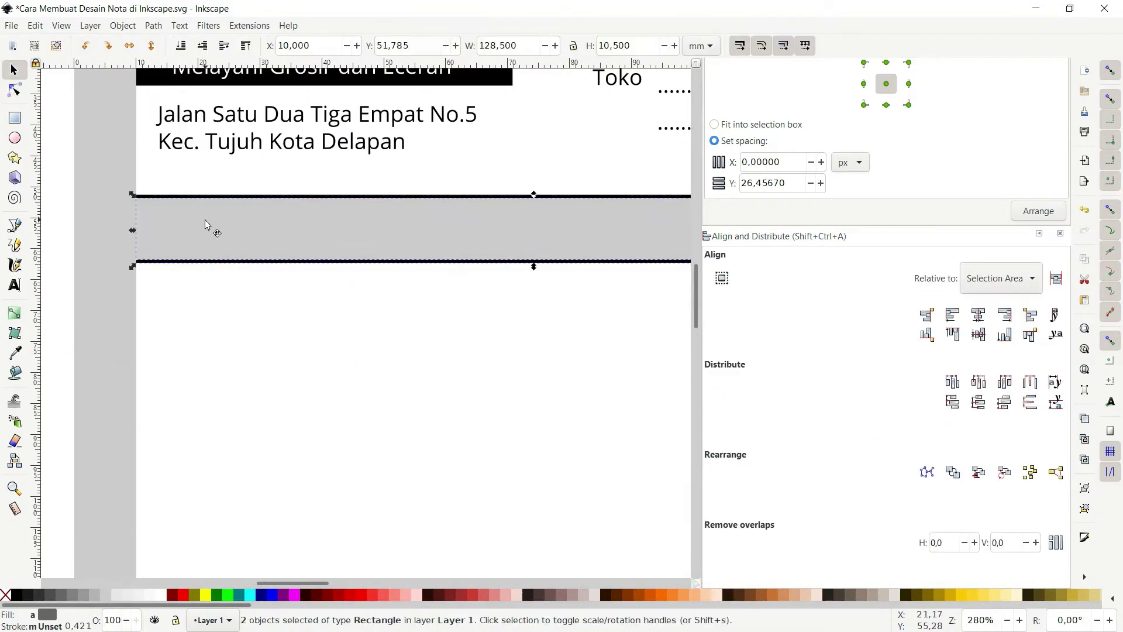
mouse_move(208, 226)
left_mouse_down()
mouse_move(208, 290)
mouse_move(157, 275)
mouse_move(151, 289)
left_mouse_up()
scroll(157, 275, "up", 2, "ctrl")
scroll(150, 289, "up", 2, "ctrl")
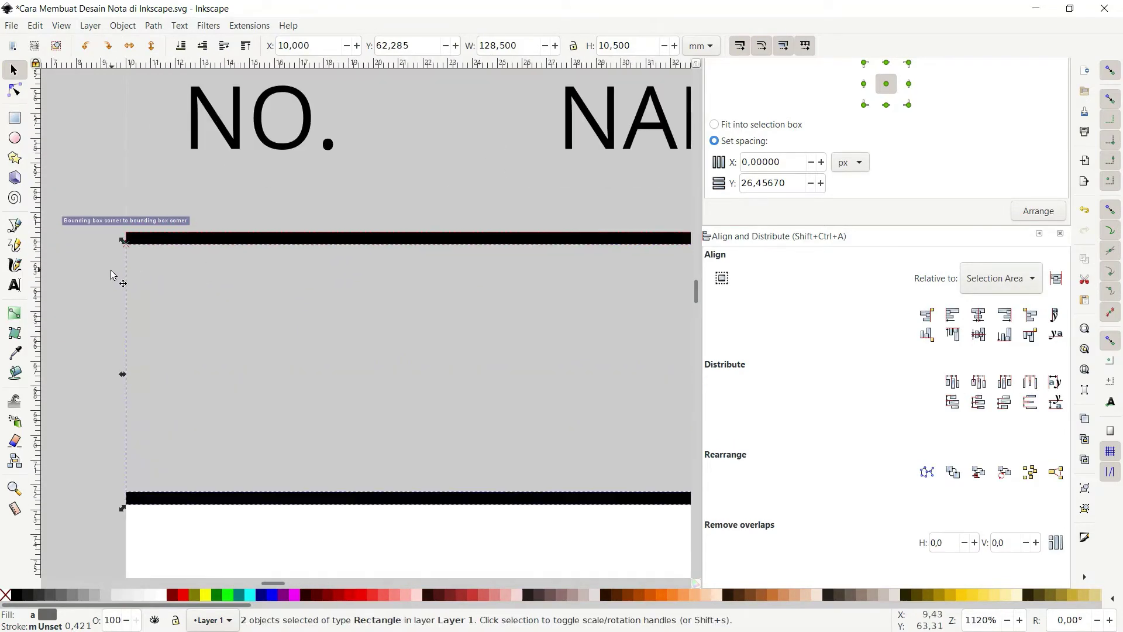
scroll(144, 268, "down", 6, "ctrl")
scroll(166, 288, "up", 2, "ctrl")
key("n")
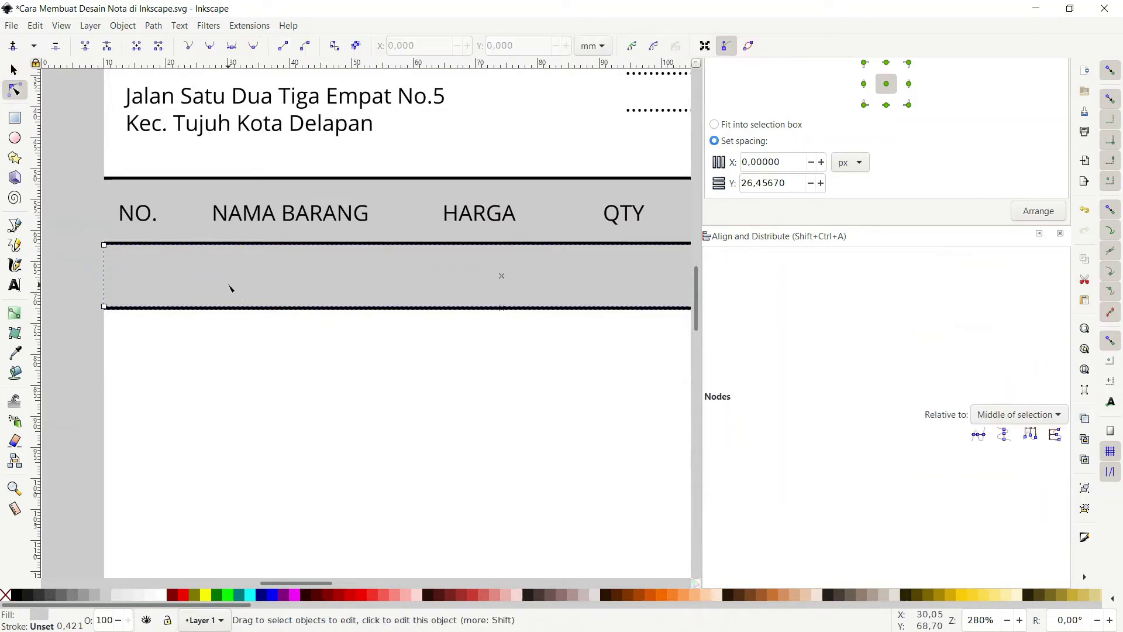
left_click(158, 594)
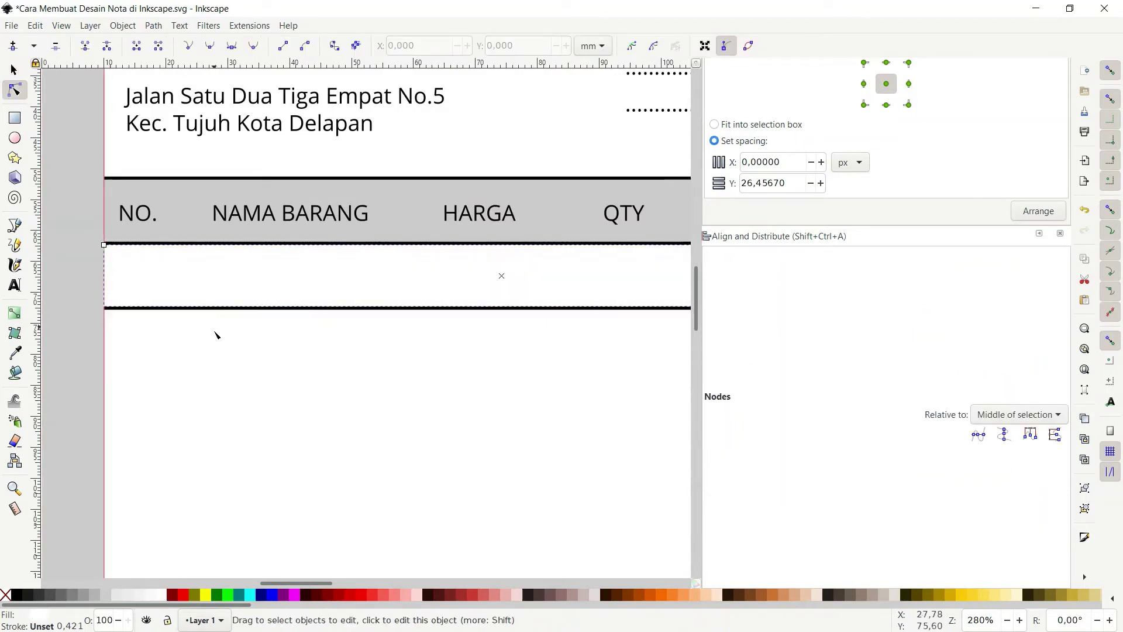
key("r")
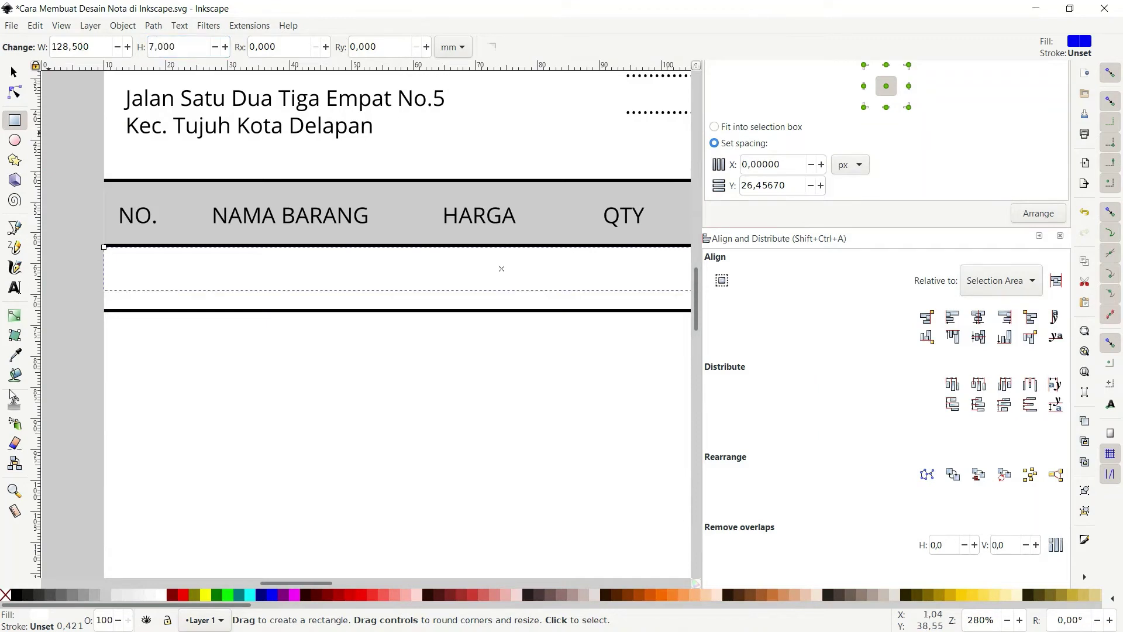
key("s")
Step: Move a black rule up to snap against the white row's bottom edge
scroll(135, 314, "up", 3, "ctrl")
left_click(139, 341)
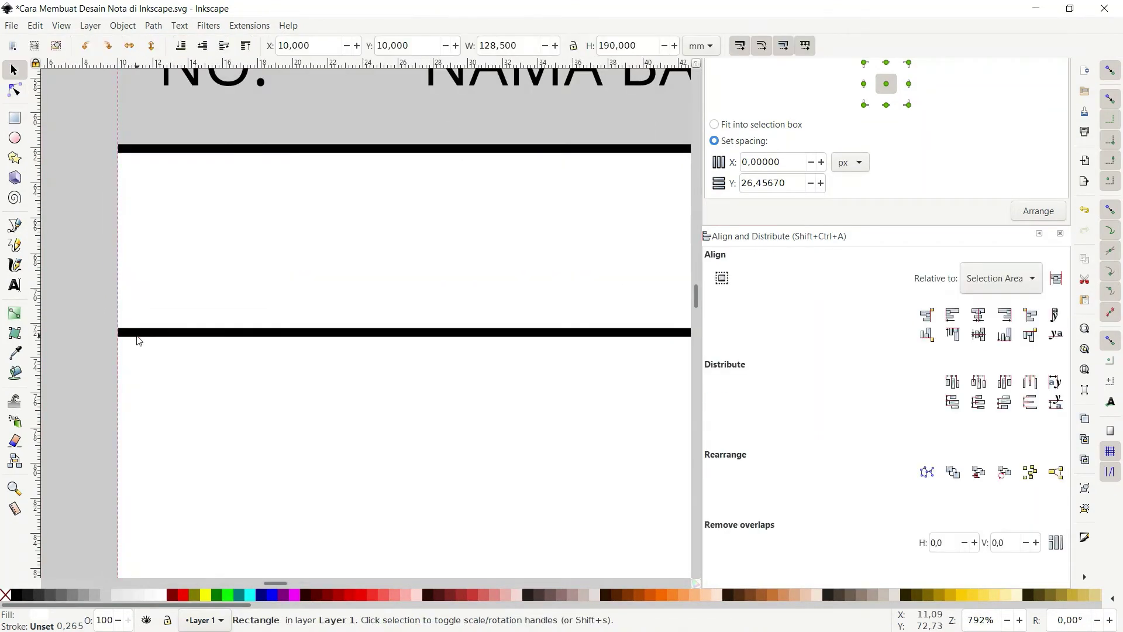
key("n")
left_click_drag(148, 336, 147, 273)
key("s")
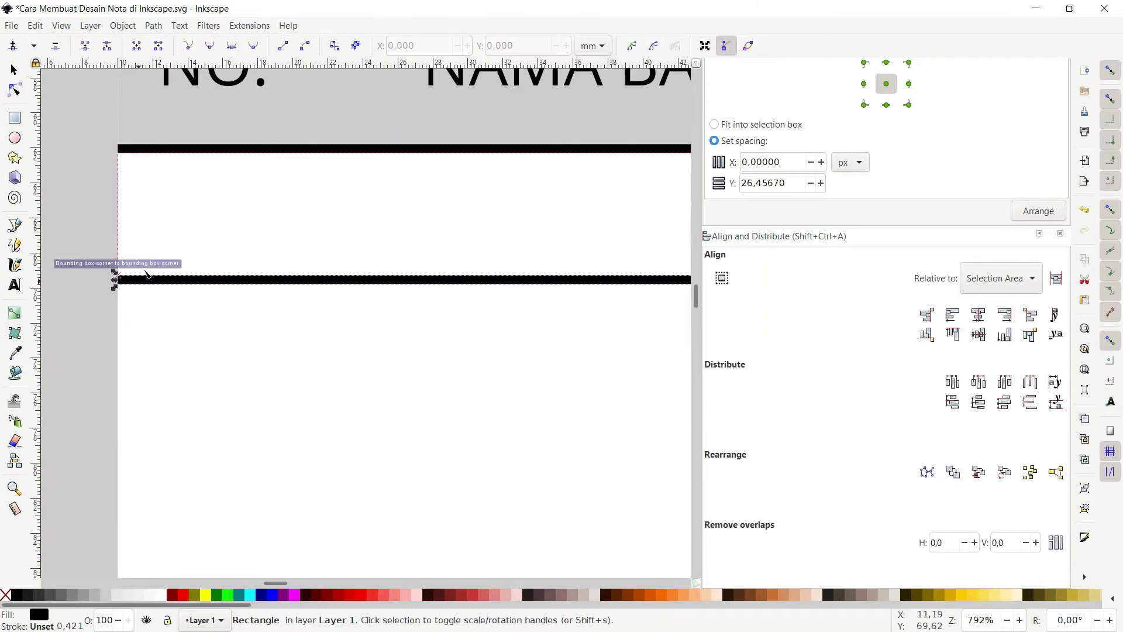
key("n")
scroll(161, 283, "down", 2, "ctrl")
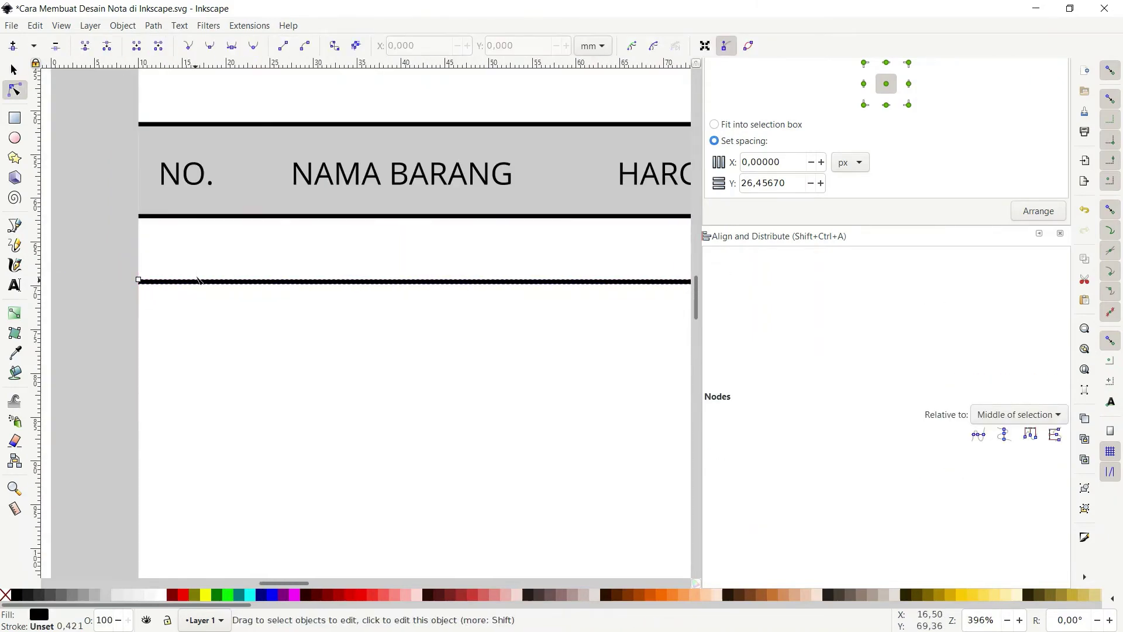
scroll(326, 328, "down", 1, "ctrl")
scroll(258, 305, "down", 5, "ctrl")
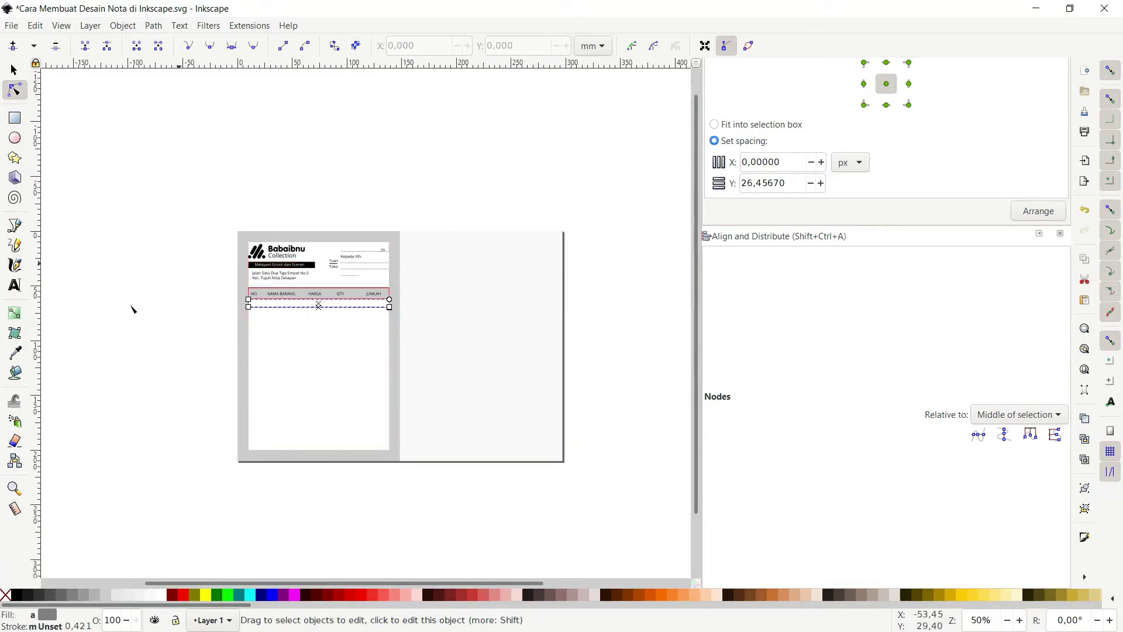
scroll(385, 420, "up", 2, "ctrl")
scroll(80, 165, "up", 5)
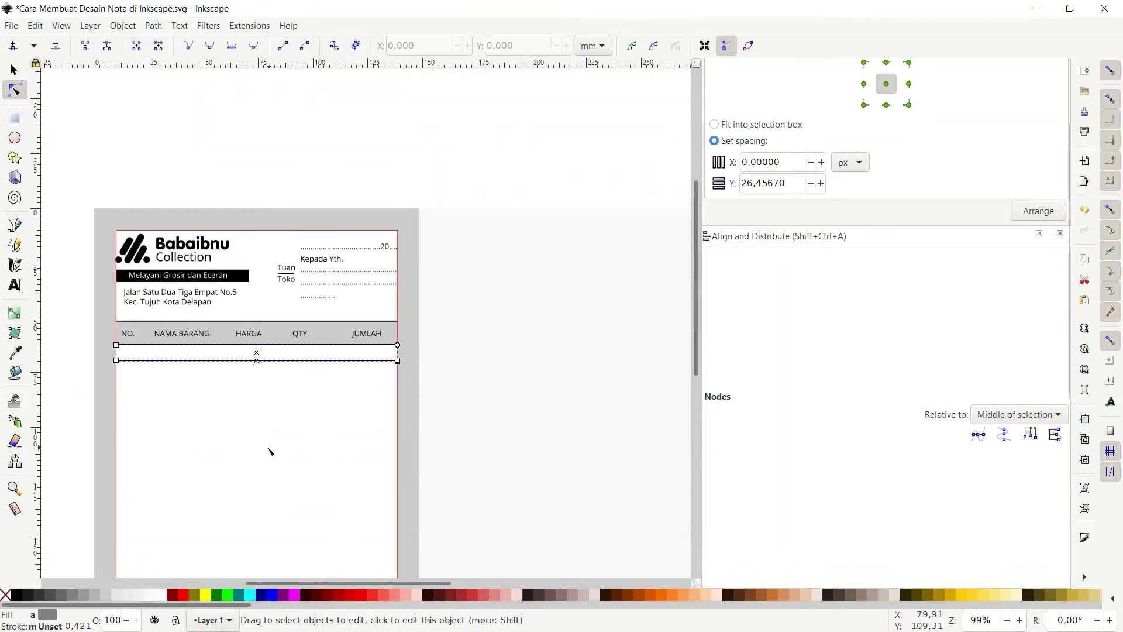
scroll(88, 421, "down", 2, "ctrl")
scroll(154, 374, "up", 4, "ctrl")
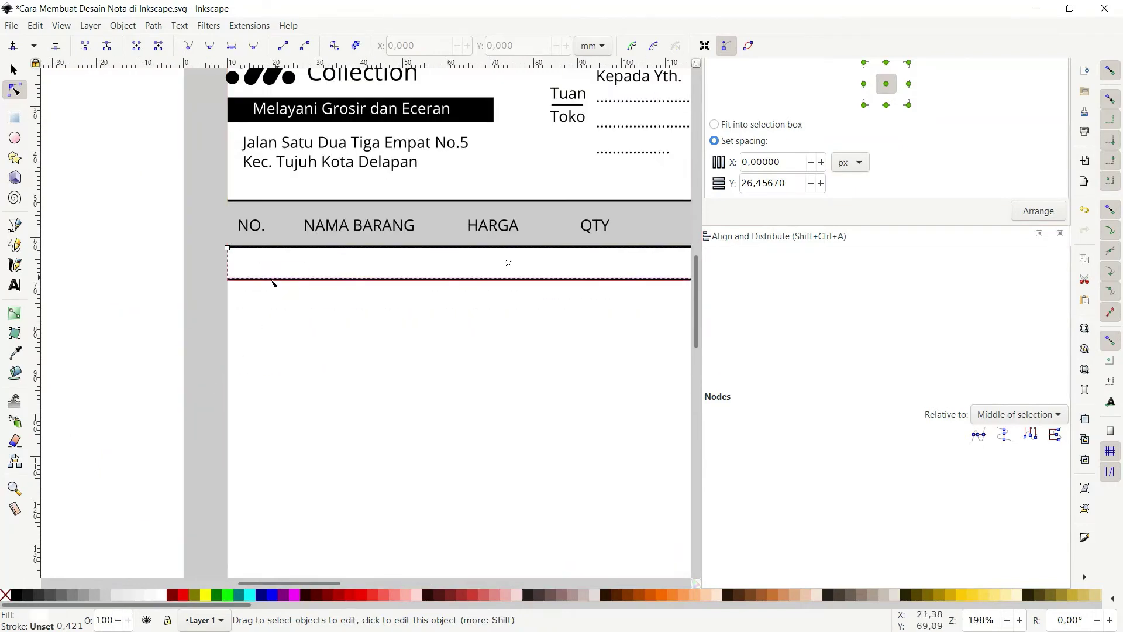
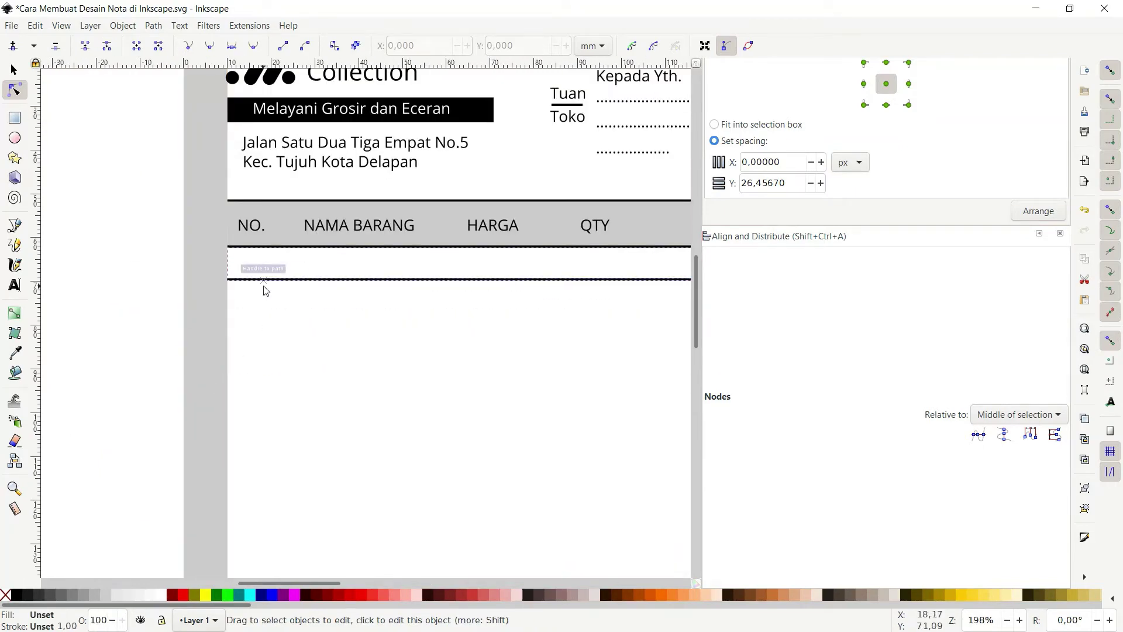
Step: Move the row-line group down one row below the item header
key("s")
scroll(350, 360, "up", 1, "ctrl")
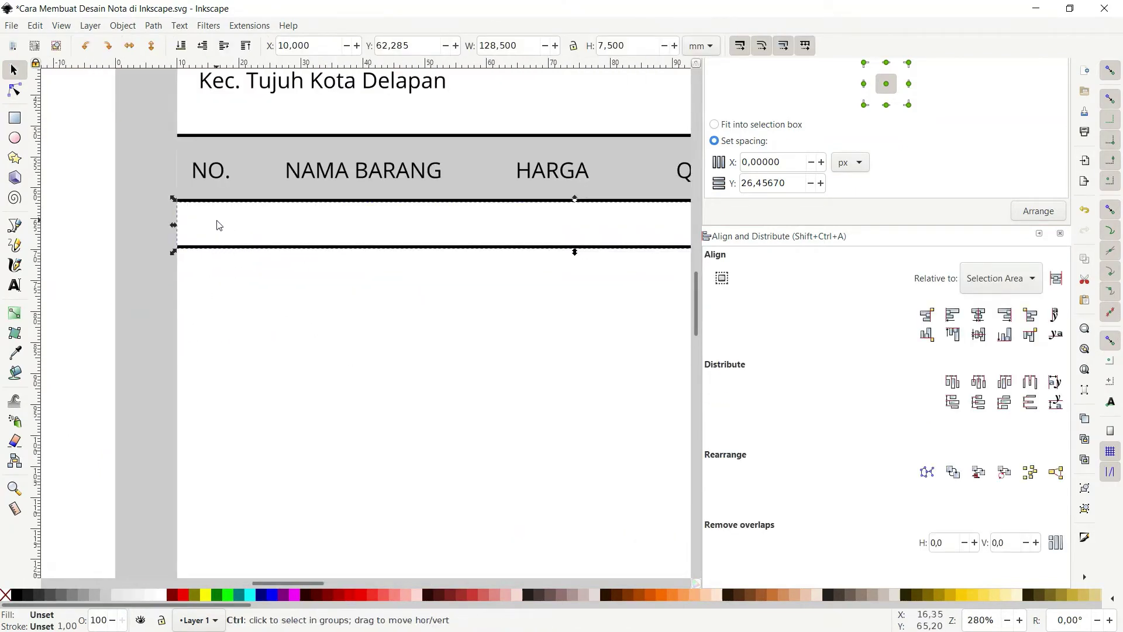
mouse_move(217, 220)
left_mouse_down()
mouse_move(212, 319)
mouse_move(197, 321)
left_mouse_up()
scroll(197, 316, "down", 1, "ctrl")
scroll(200, 301, "down", 2, "ctrl")
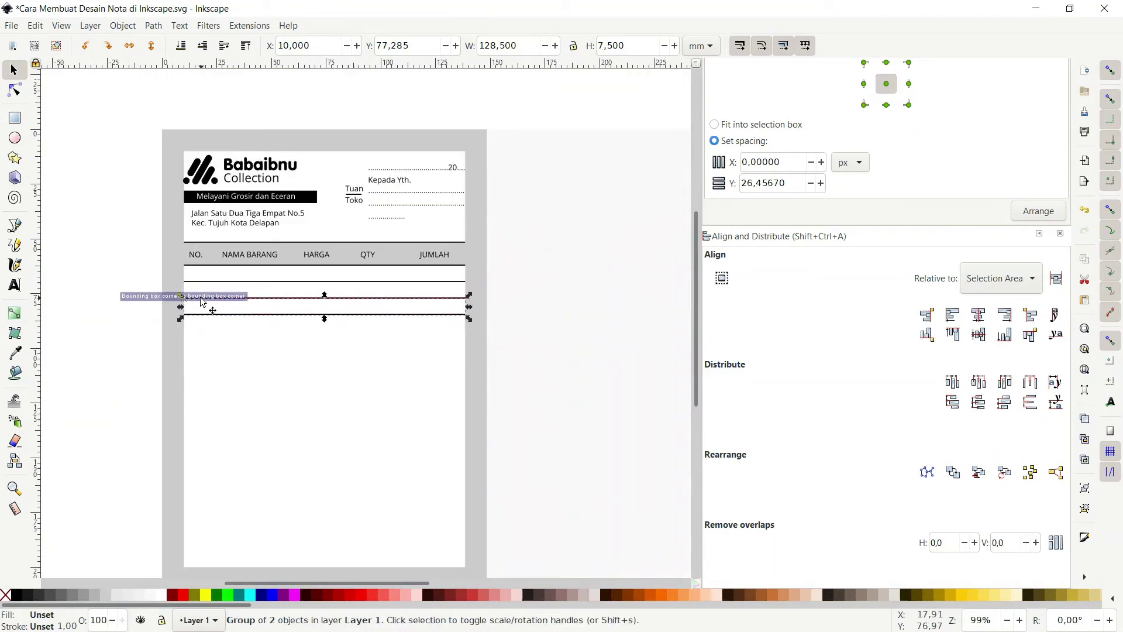
scroll(200, 301, "up", 1, "ctrl")
scroll(216, 296, "down", 5)
Step: Create tiled clones of the row lines in 13 rows × 1 column
left_click(64, 26)
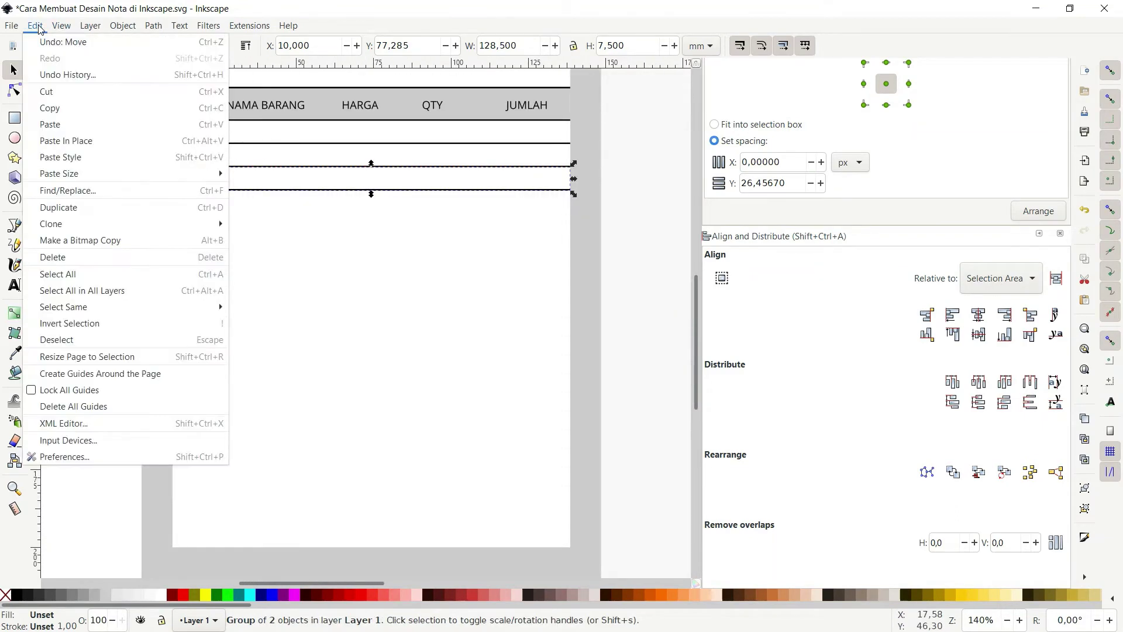
mouse_move(51, 224)
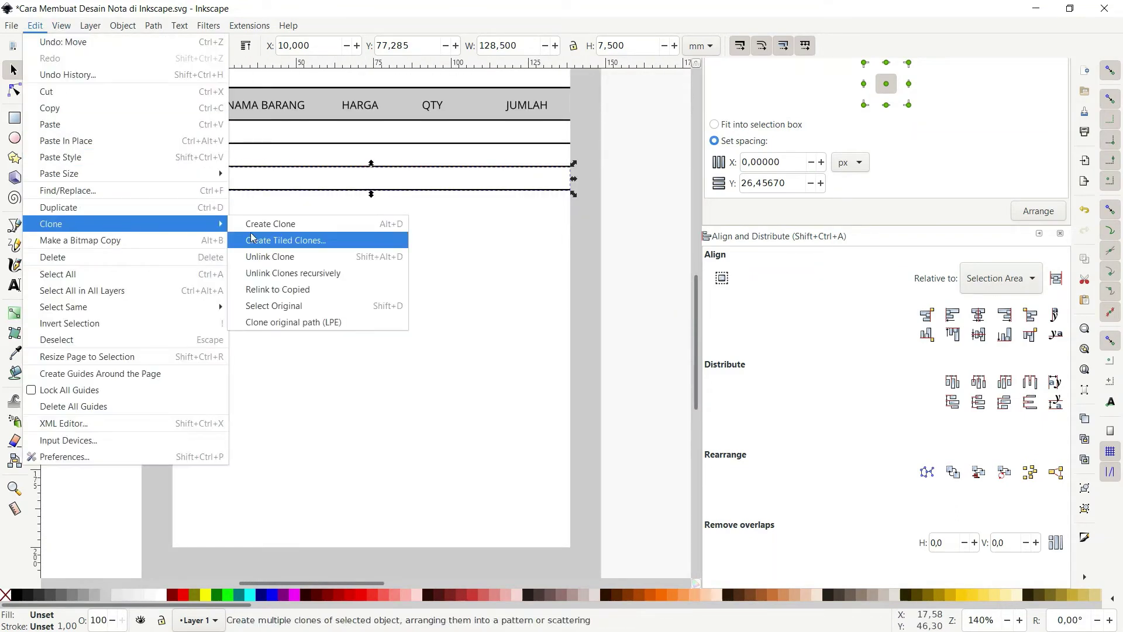
left_click(290, 239)
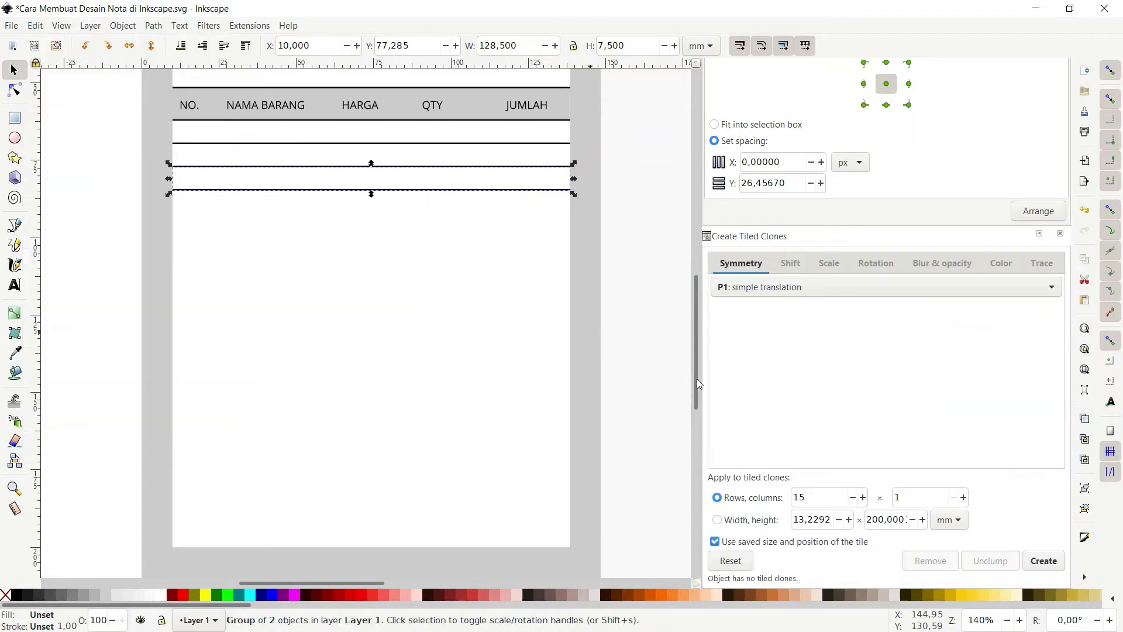
double_click(822, 498)
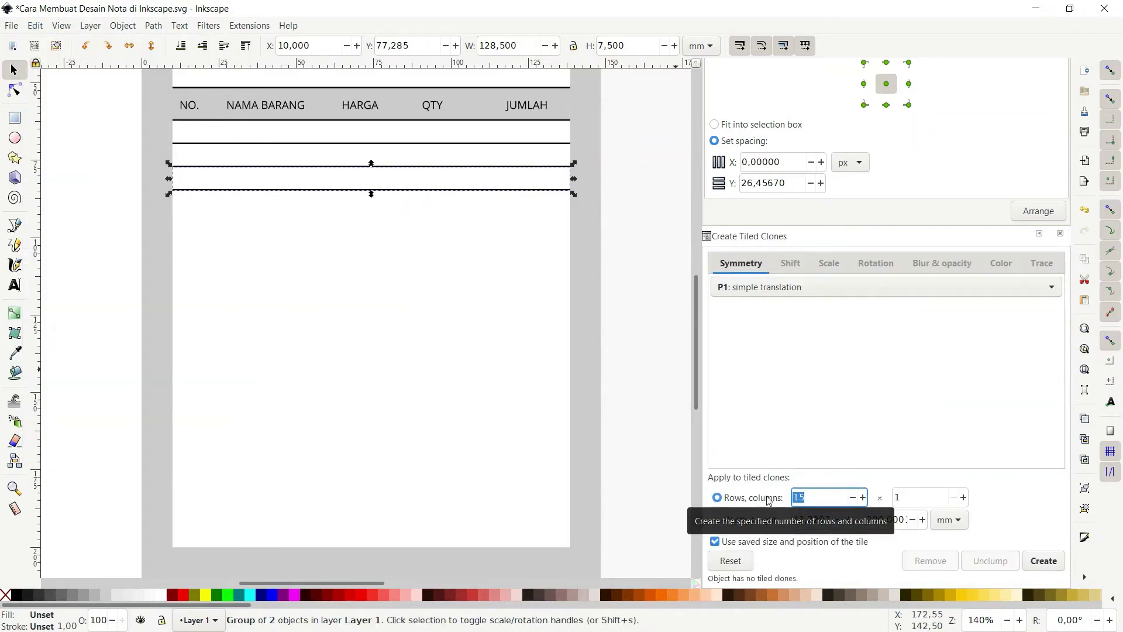
type("1")
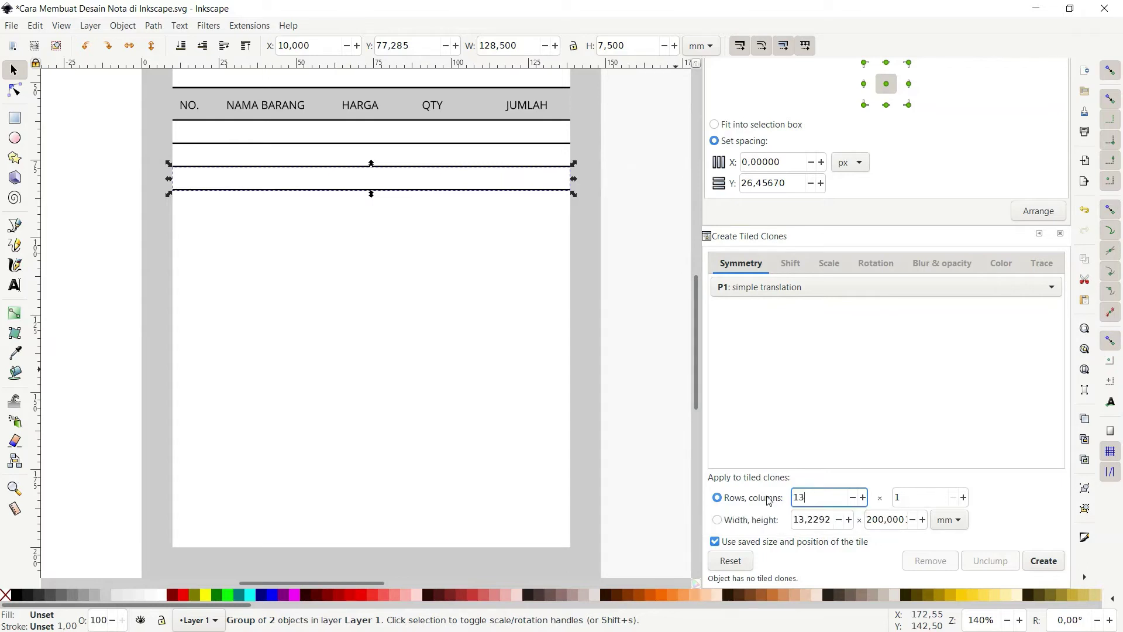
left_click(1042, 556)
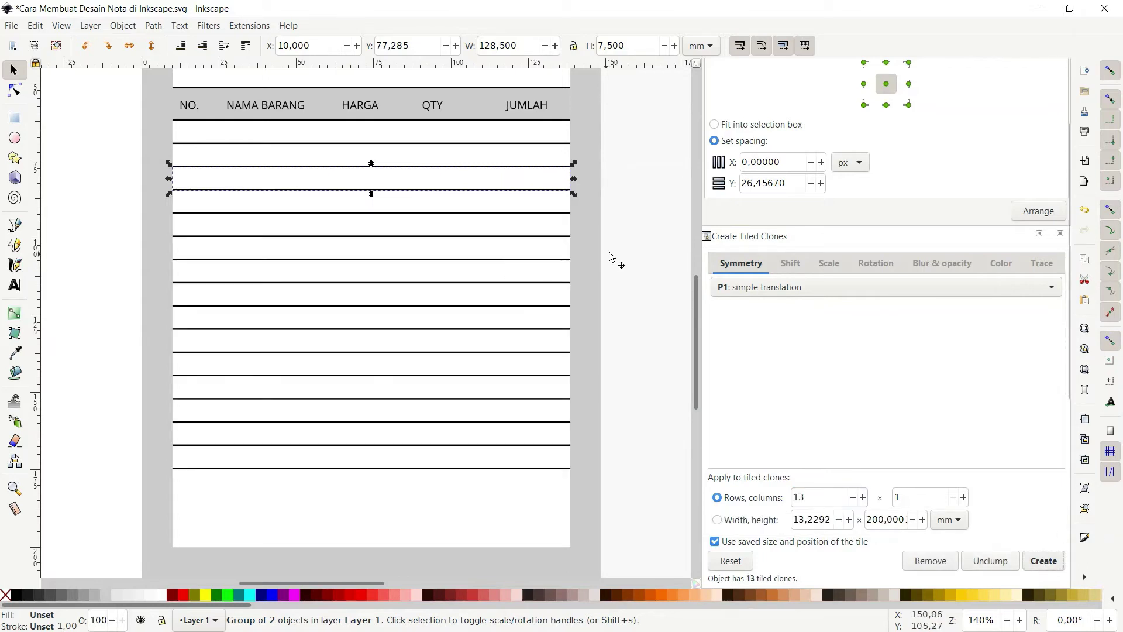
Step: Clear the selection and select the bottom row-line clone
key("Escape")
scroll(497, 321, "down", 1)
left_click(554, 321)
left_click(243, 283)
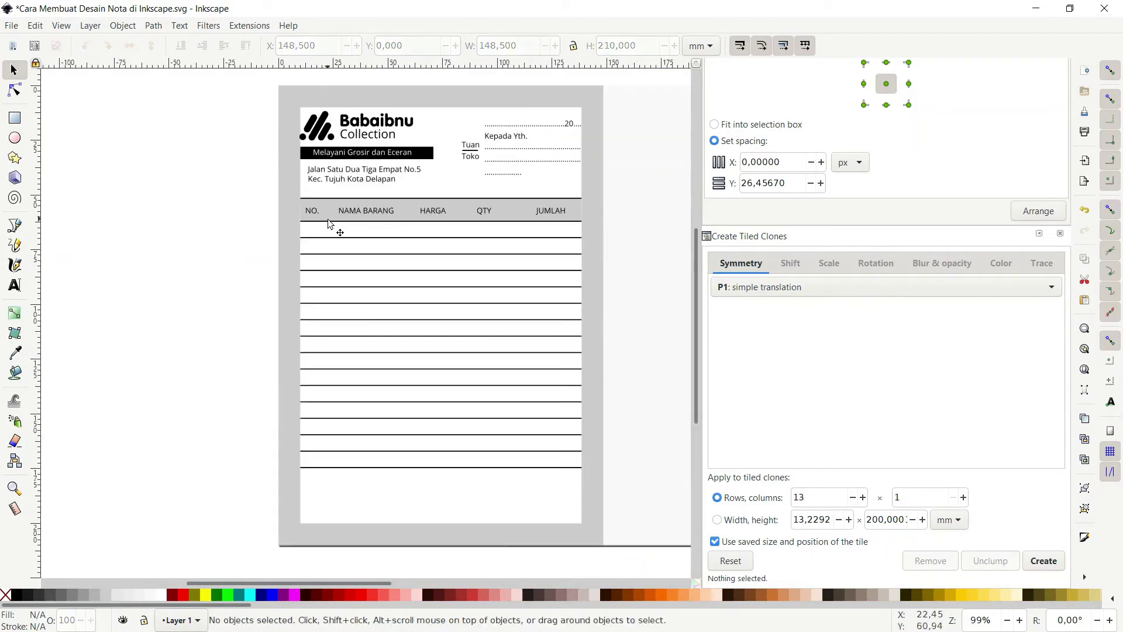
scroll(336, 211, "down", 1)
scroll(345, 193, "up", 1)
scroll(185, 281, "down", 1)
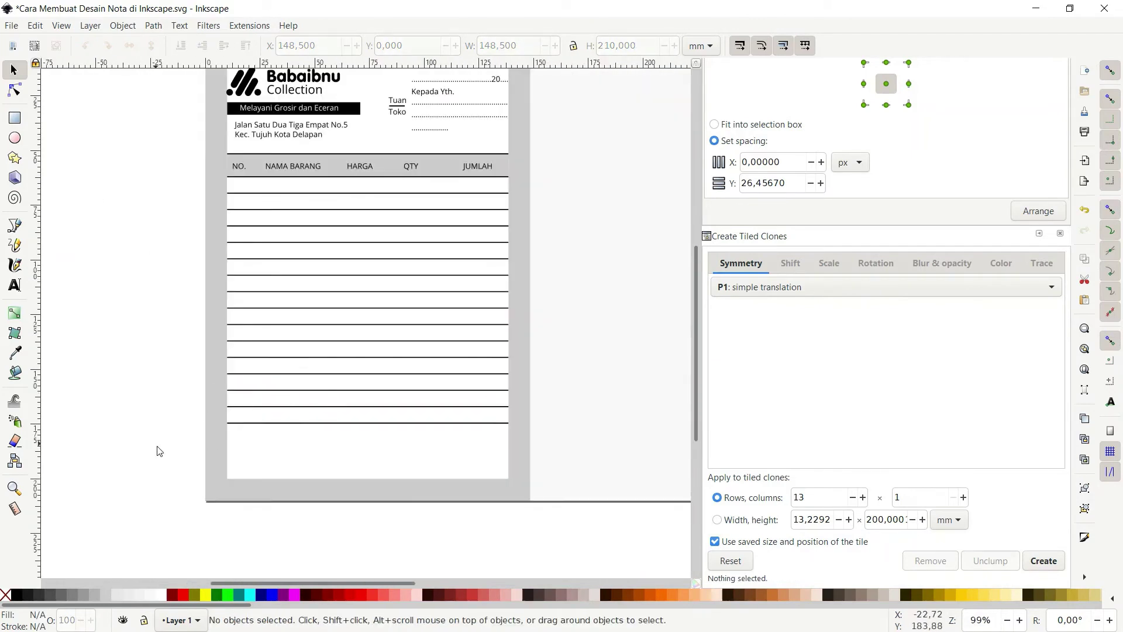
scroll(293, 373, "down", 1)
scroll(482, 397, "up", 1)
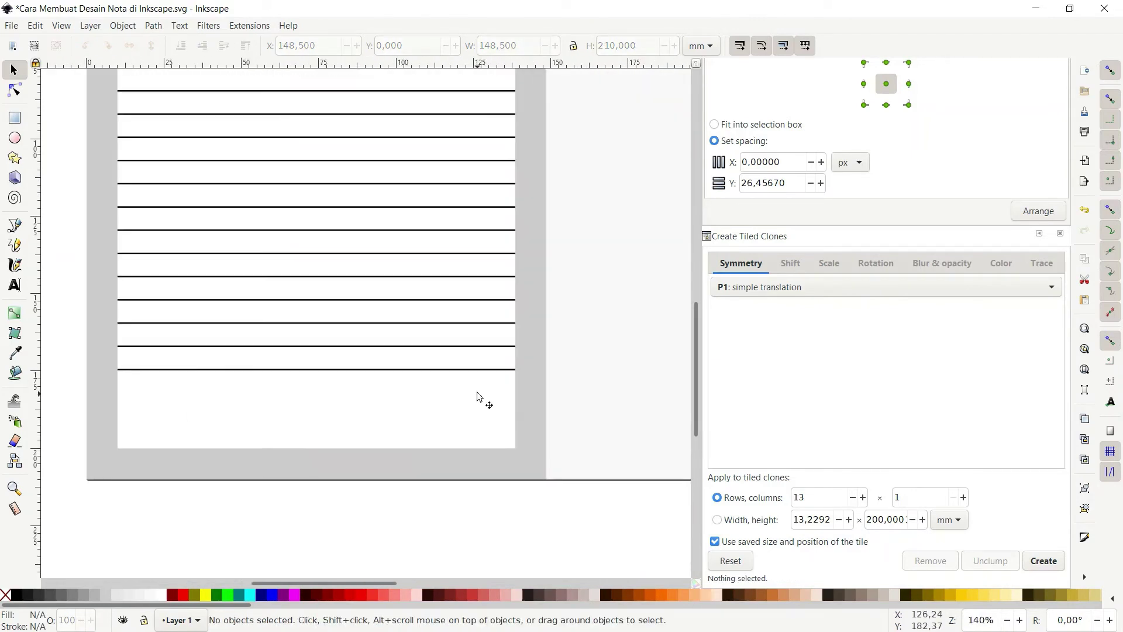
left_click(485, 368)
Step: Move the bottom row-line clone down one row and shorten it to the JUMLAH column
left_click_drag(504, 364, 499, 387)
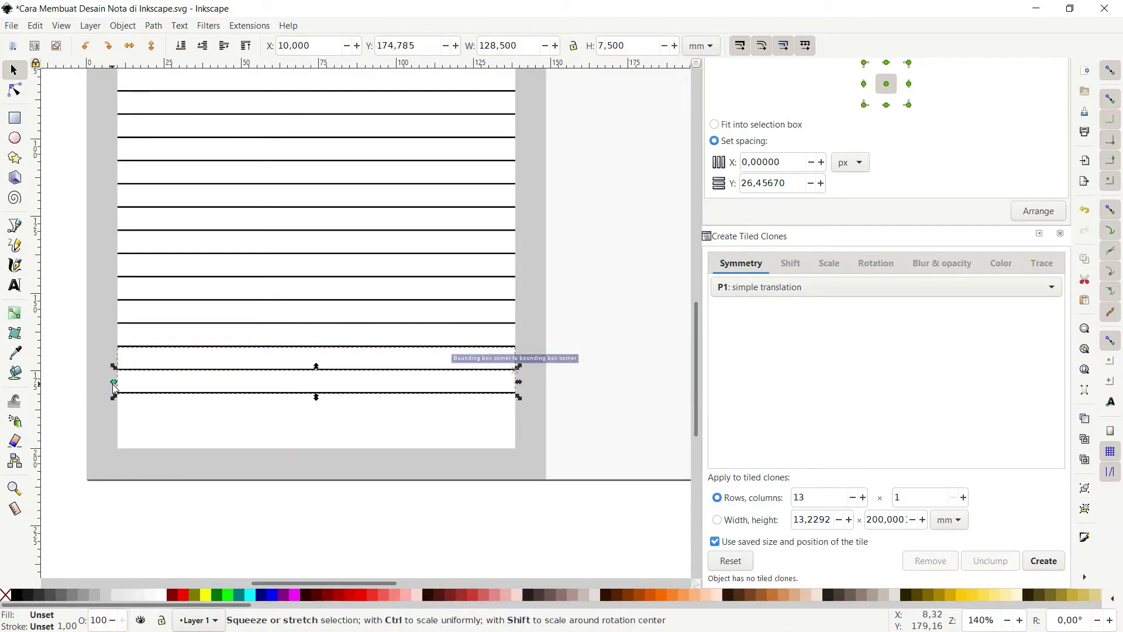
mouse_move(113, 382)
left_mouse_down()
mouse_move(410, 398)
mouse_move(404, 377)
mouse_move(431, 379)
left_mouse_up()
scroll(410, 398, "up", 2)
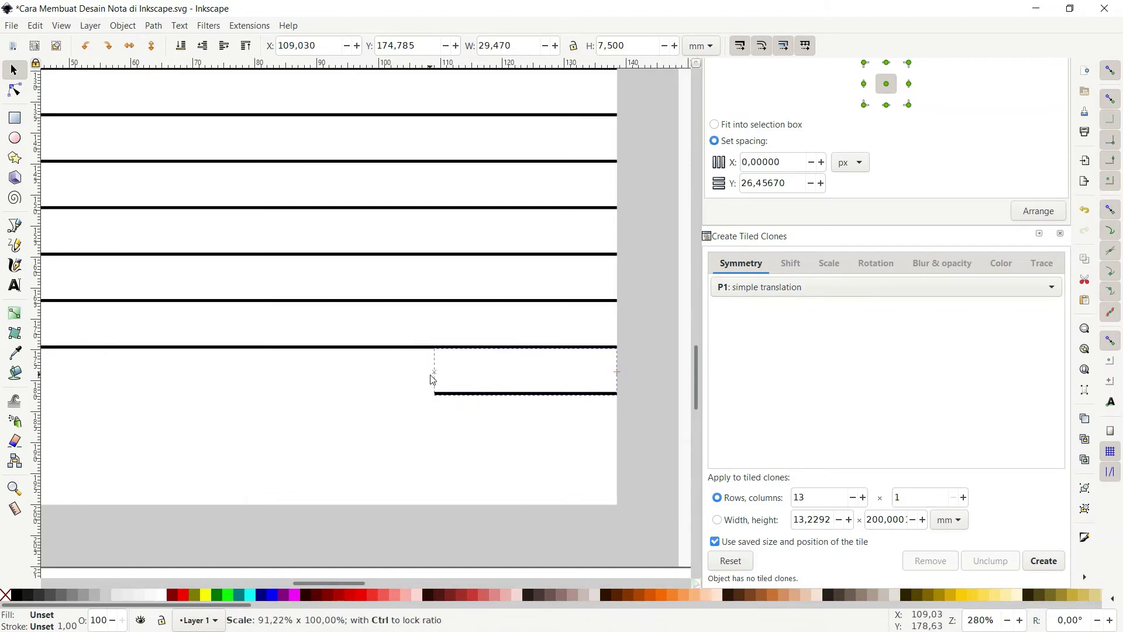
scroll(450, 396, "down", 3)
scroll(451, 397, "up", 2)
scroll(361, 243, "down", 1)
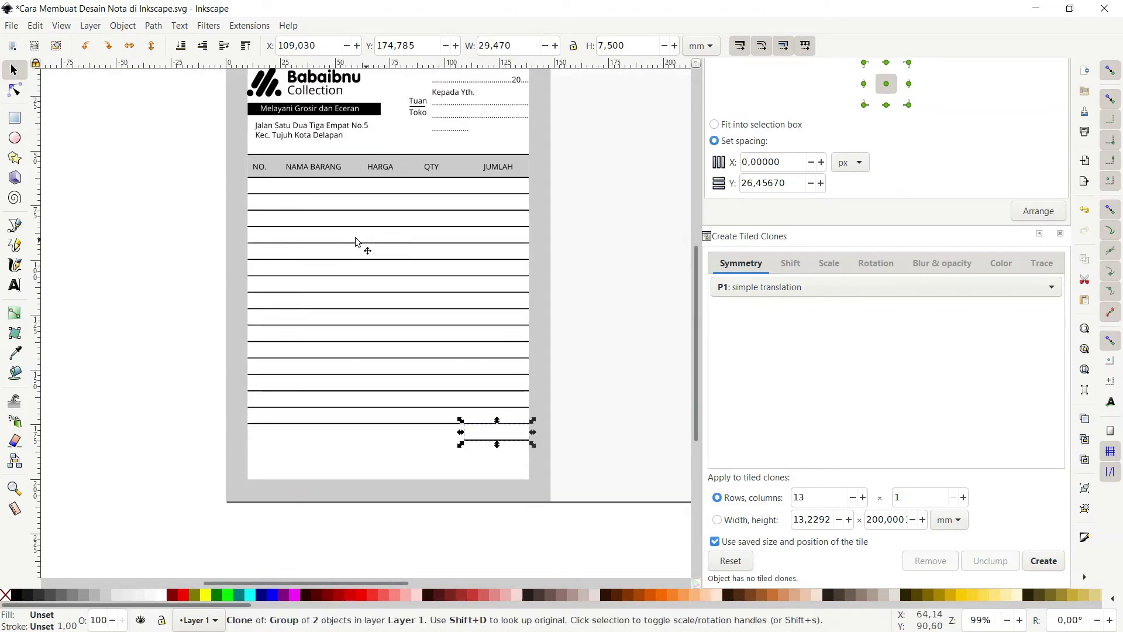
Step: Set the header rectangle's height to 20 mm
key("n")
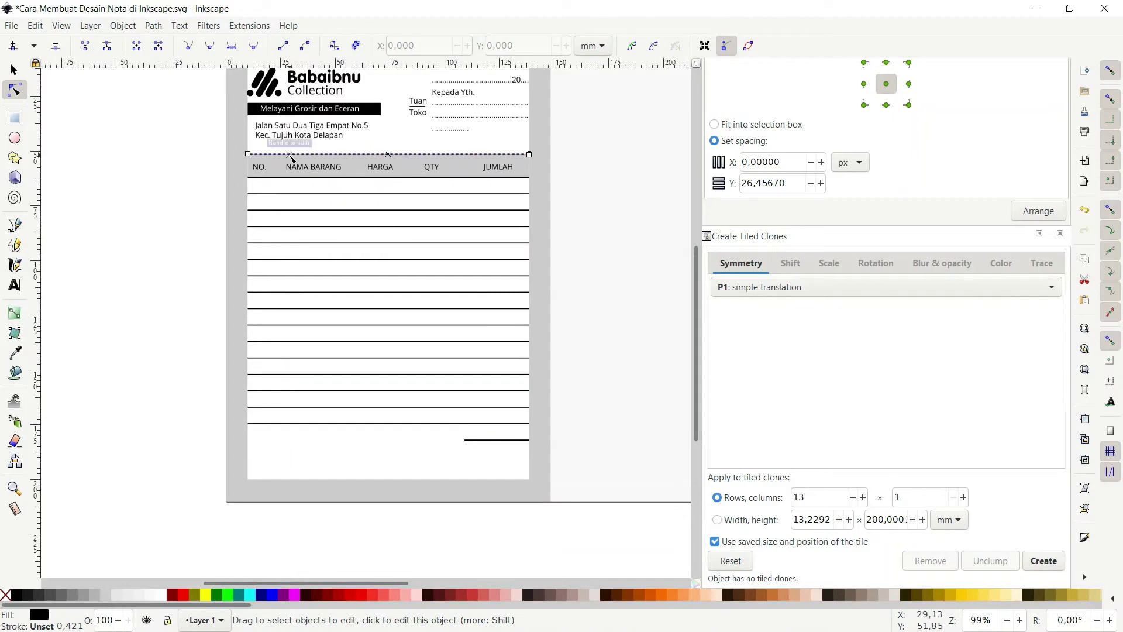
key("r")
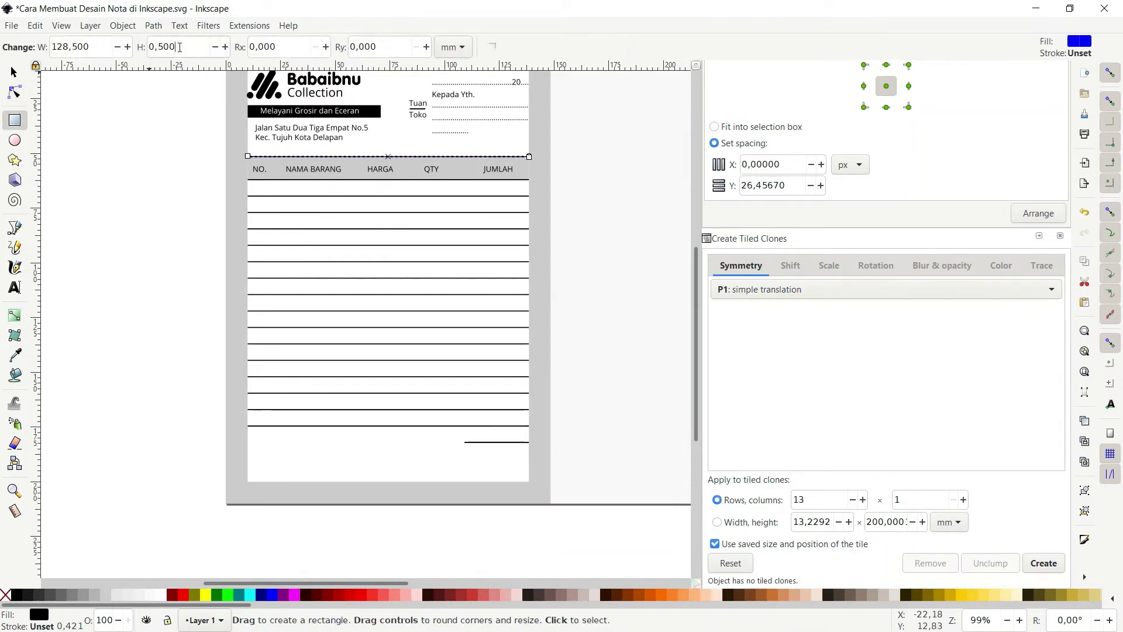
triple_click(180, 47)
type("20")
key("Return")
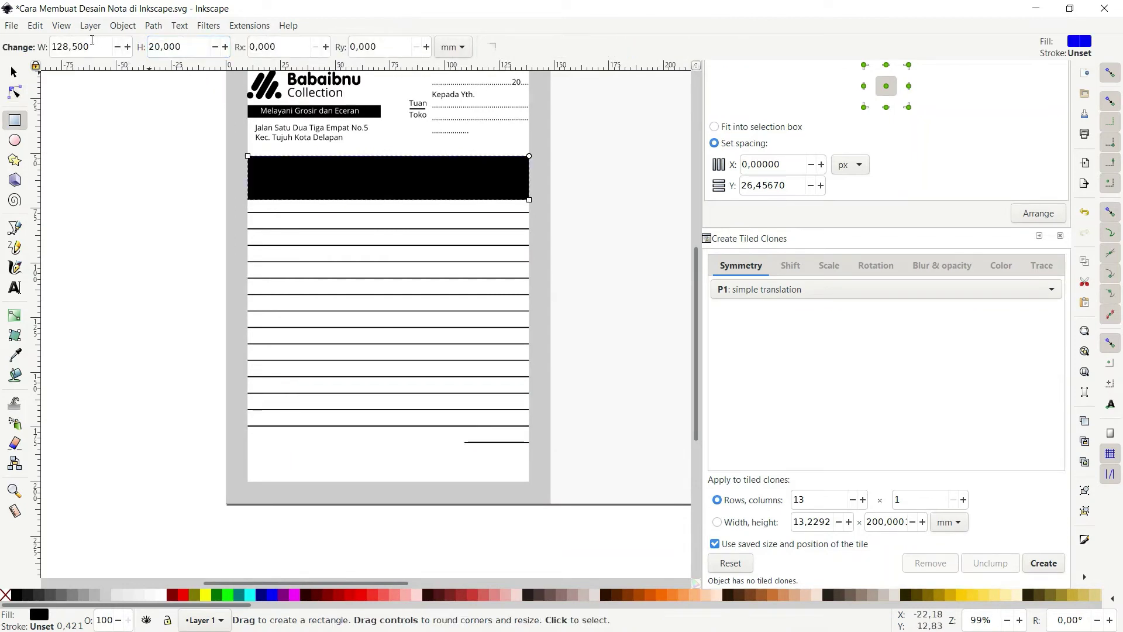
Step: Rubber-band select the table objects, then select only the black header bar
key("s")
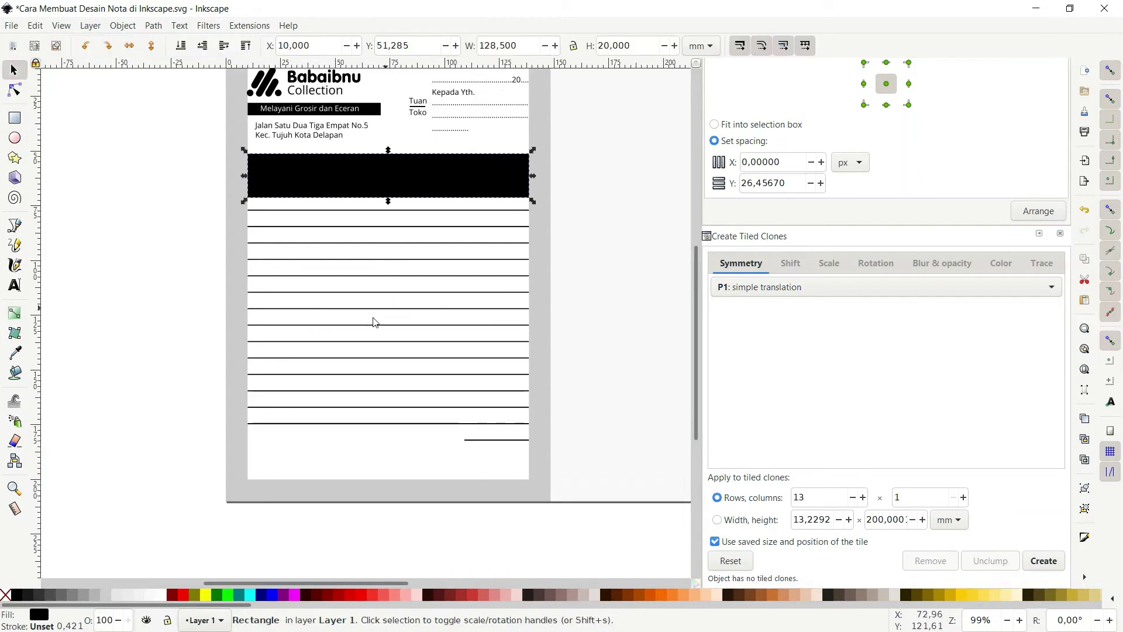
left_click_drag(171, 453, 549, 375)
left_click_drag(589, 176, 540, 161)
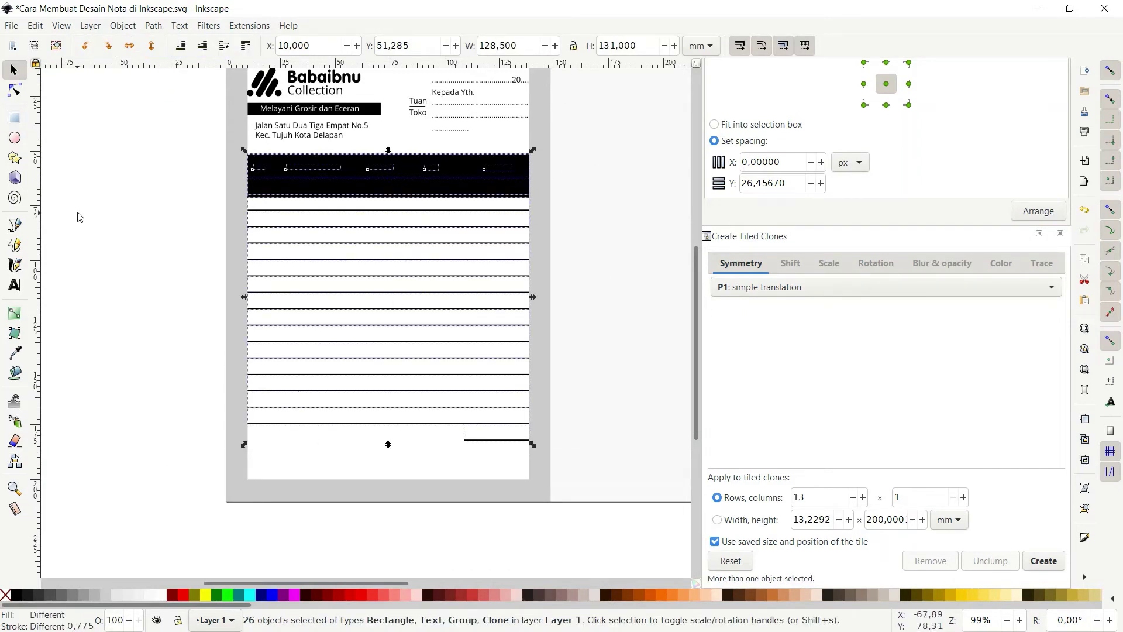
left_click(167, 220)
Step: Make the black header bar a 0.5 mm wide strip
key("r")
left_click(293, 180)
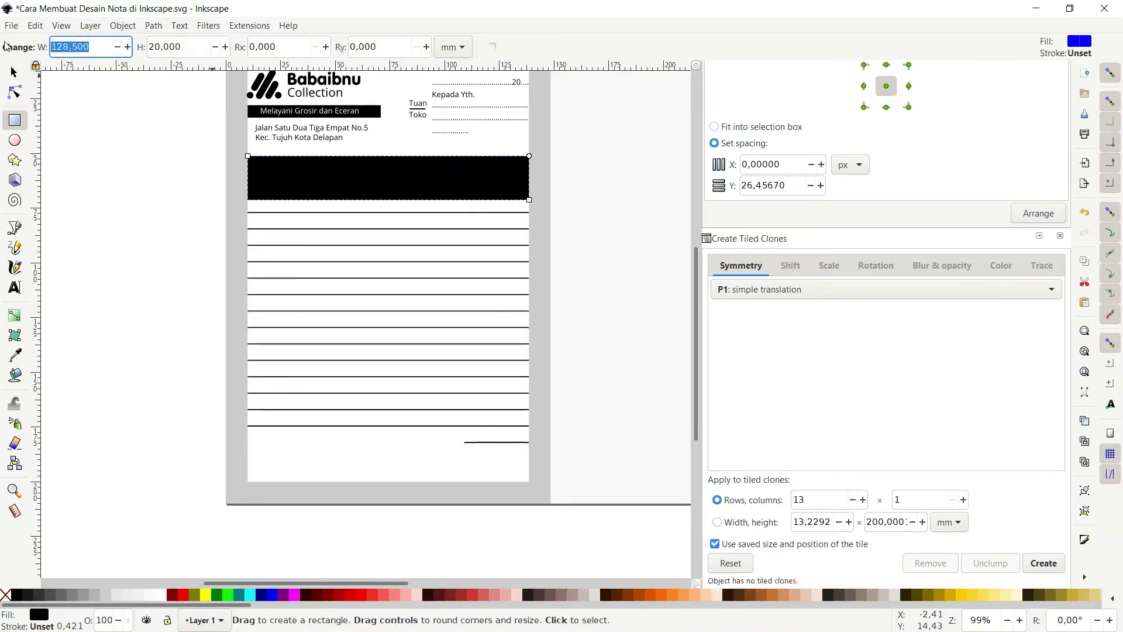
key("Tab")
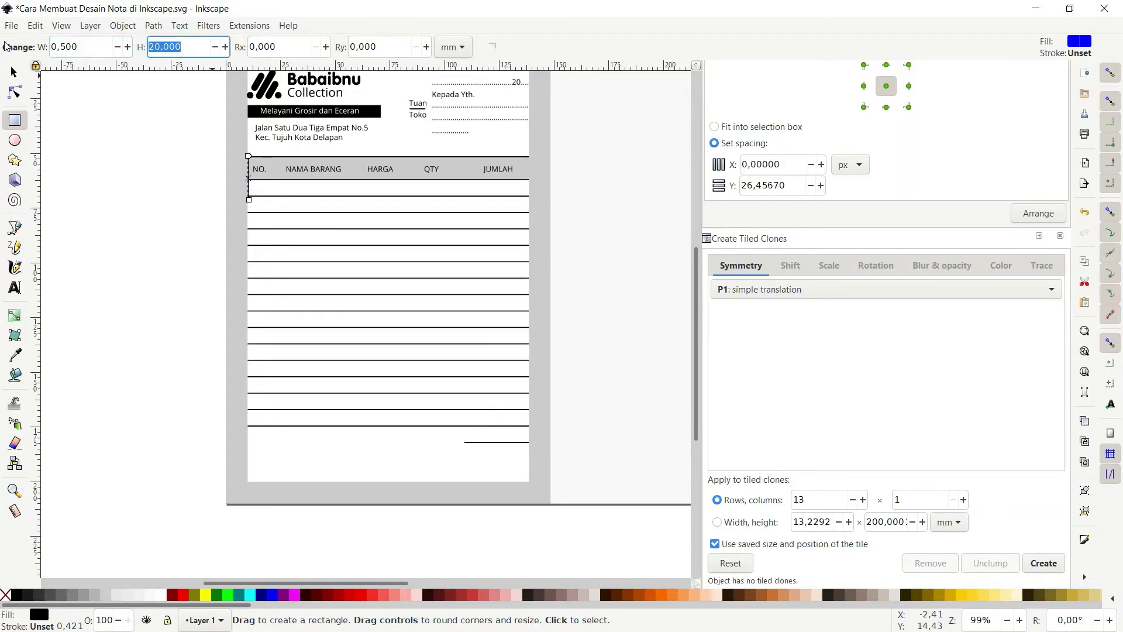
type("130,000")
Step: Place thin divider strips between the NO., NAMA BARANG, HARGA, QTY and JUMLAH columns
left_click(13, 71)
scroll(206, 169, "up", 3)
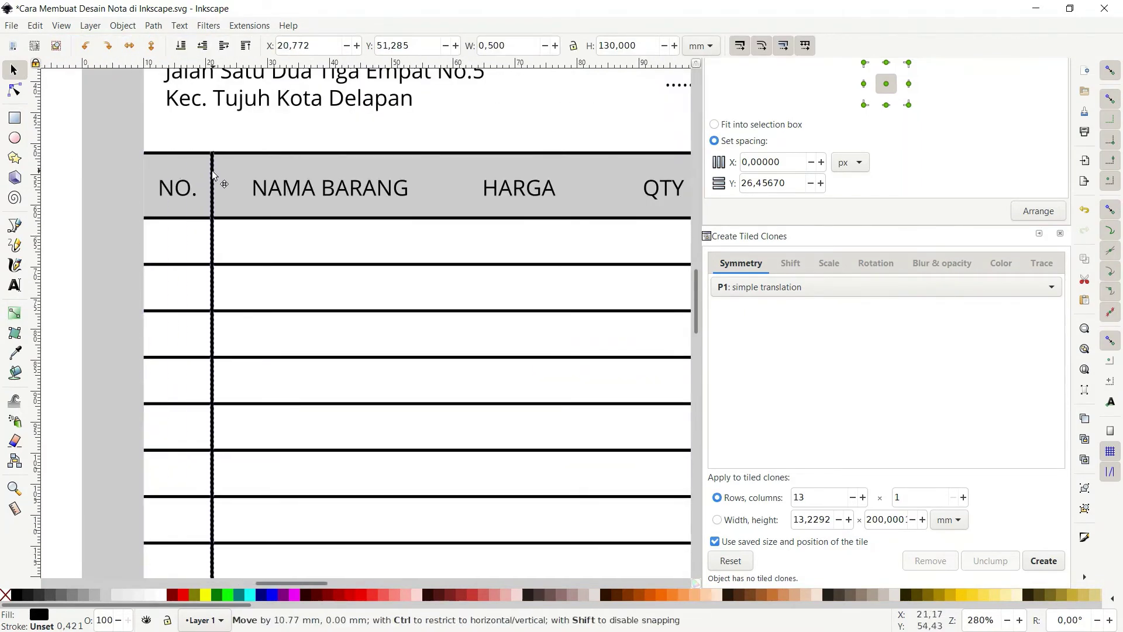
left_click_drag(143, 167, 208, 170)
scroll(168, 182, "down", 4)
scroll(156, 185, "up", 5)
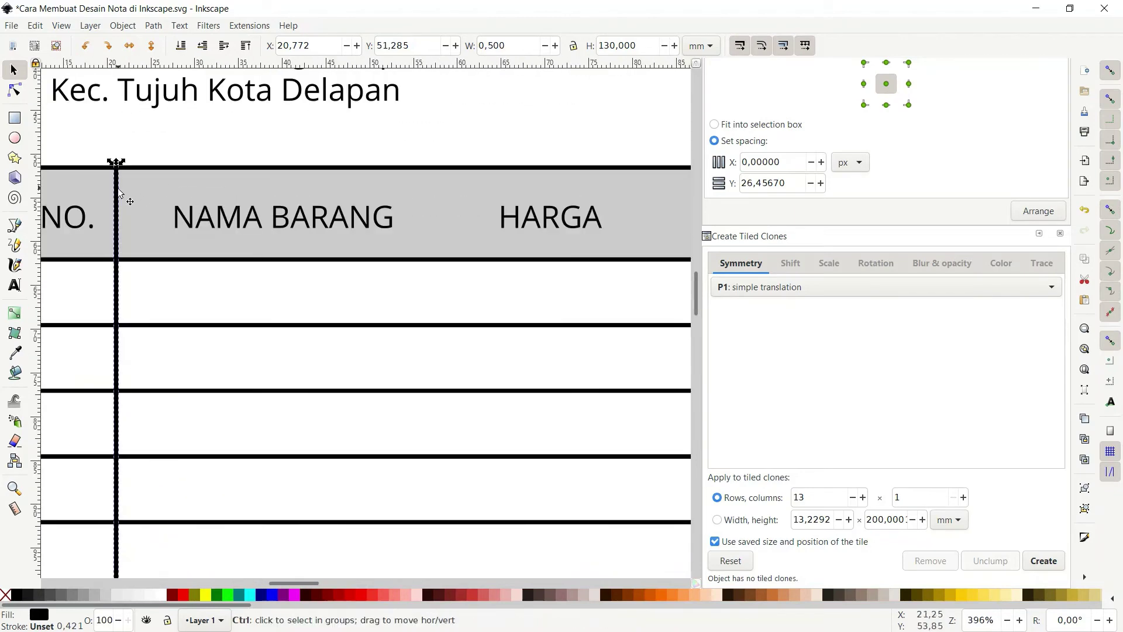
left_click_drag(117, 190, 465, 213)
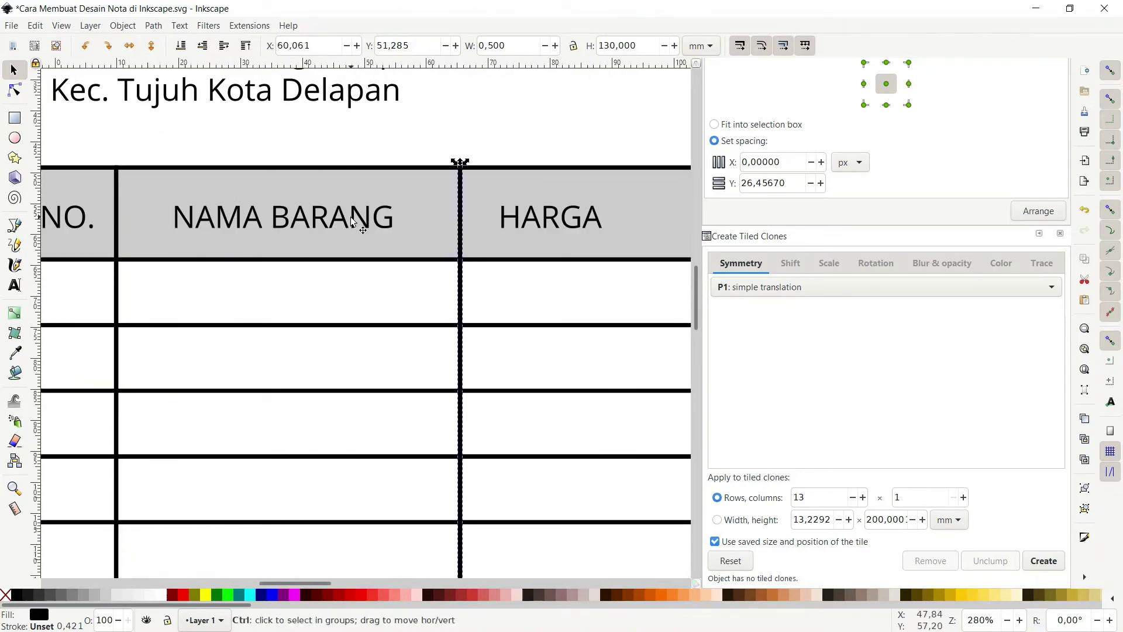
scroll(349, 222, "down", 2)
scroll(375, 196, "up", 3)
scroll(401, 170, "right", 3)
left_click_drag(340, 179, 550, 183)
key("ctrl+d")
Step: Shift the QTY header text and its left divider further right
key("5")
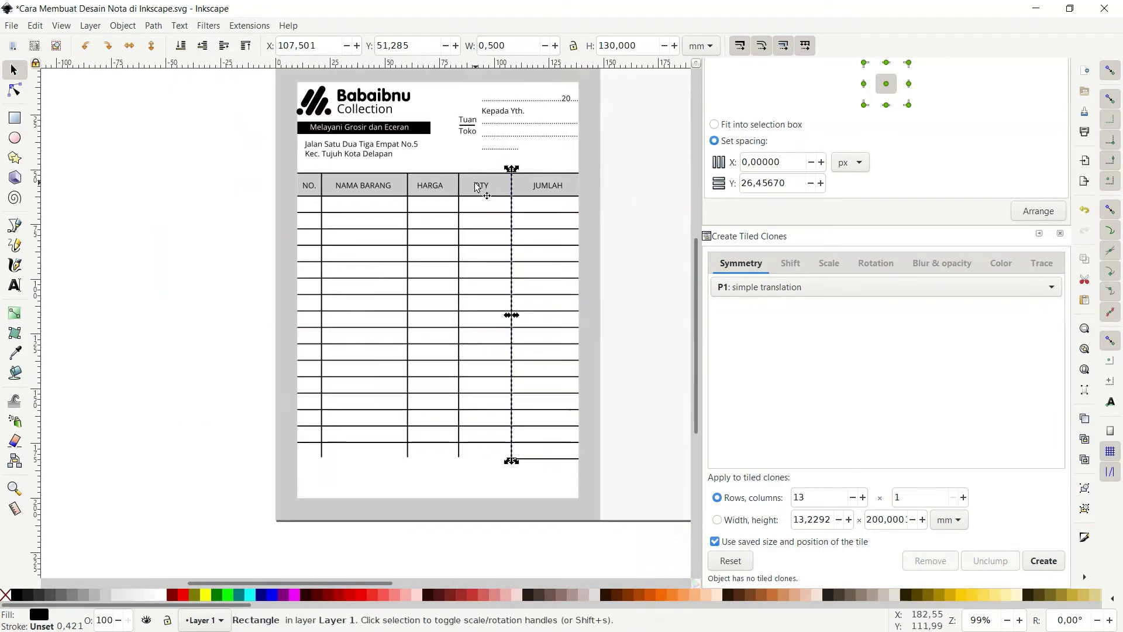
scroll(429, 140, "up", 3)
scroll(429, 141, "up", 2)
left_click(416, 138)
left_click_drag(429, 141, 455, 141)
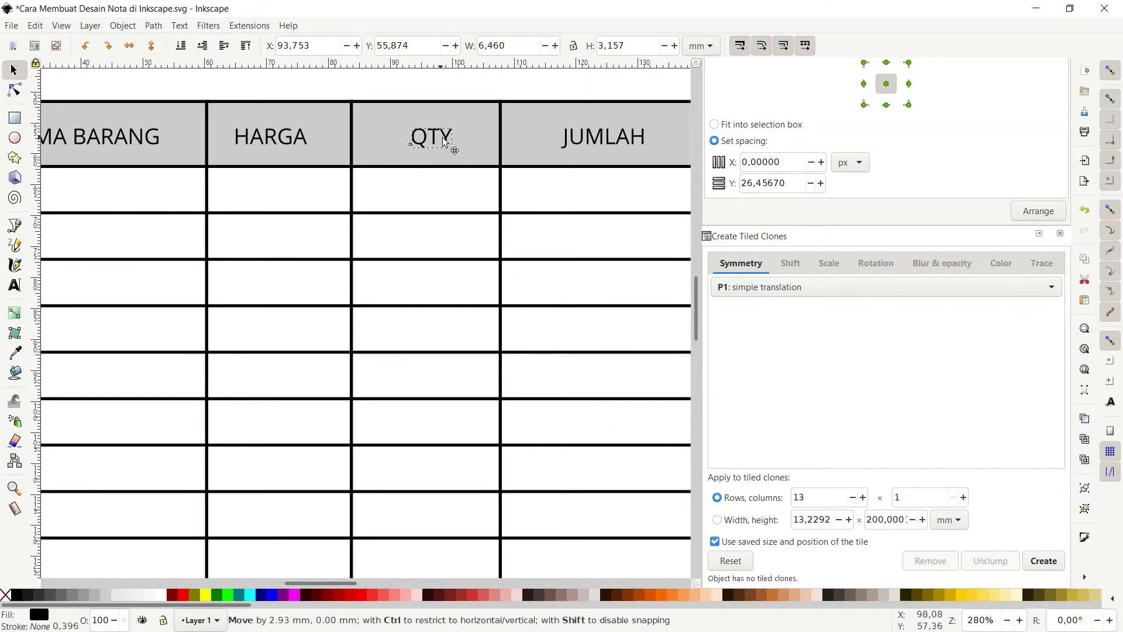
left_click(354, 139)
mouse_move(353, 138)
left_mouse_down()
mouse_move(404, 125)
mouse_move(449, 139)
left_mouse_up()
left_click(445, 139)
scroll(530, 190, "down", 2)
scroll(595, 184, "down", 3)
left_click(595, 184)
scroll(577, 221, "up", 1)
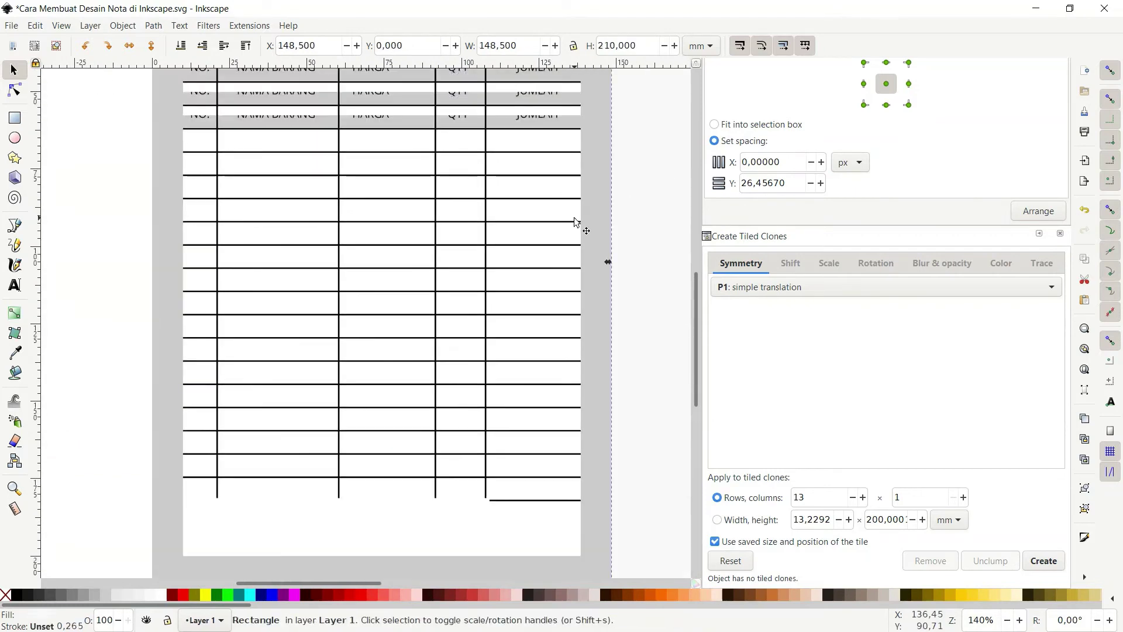
scroll(255, 258, "up", 3)
Step: Set the NO., NAMA BARANG, HARGA and QTY header texts to Bold
key("n")
left_click(262, 255, "shift")
left_click(372, 255, "shift")
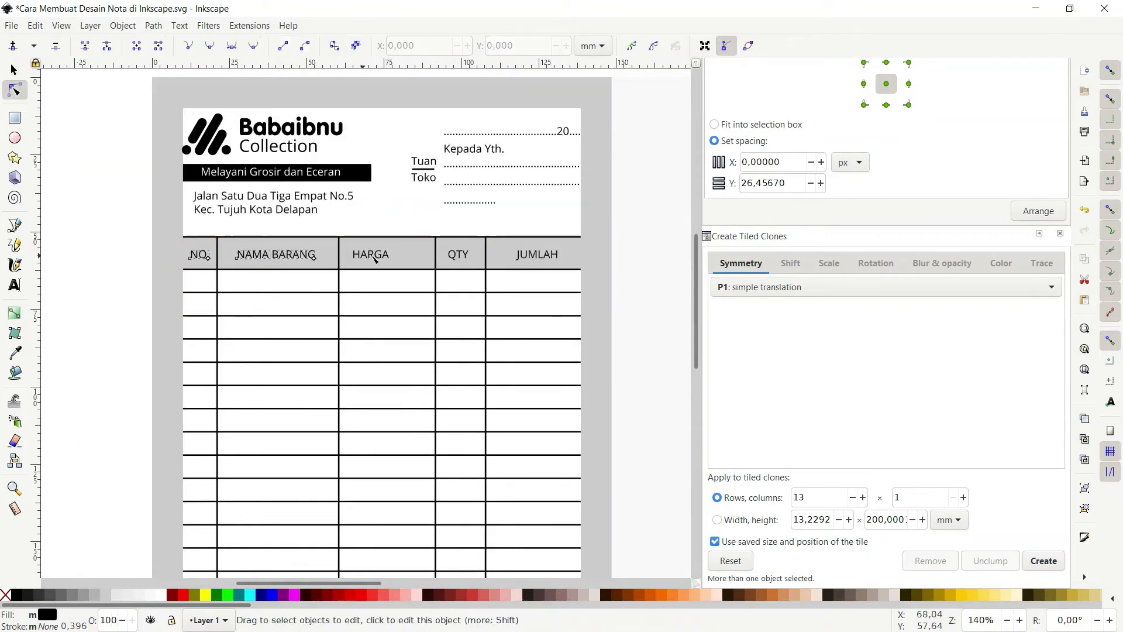
left_click(459, 256, "shift")
key("t")
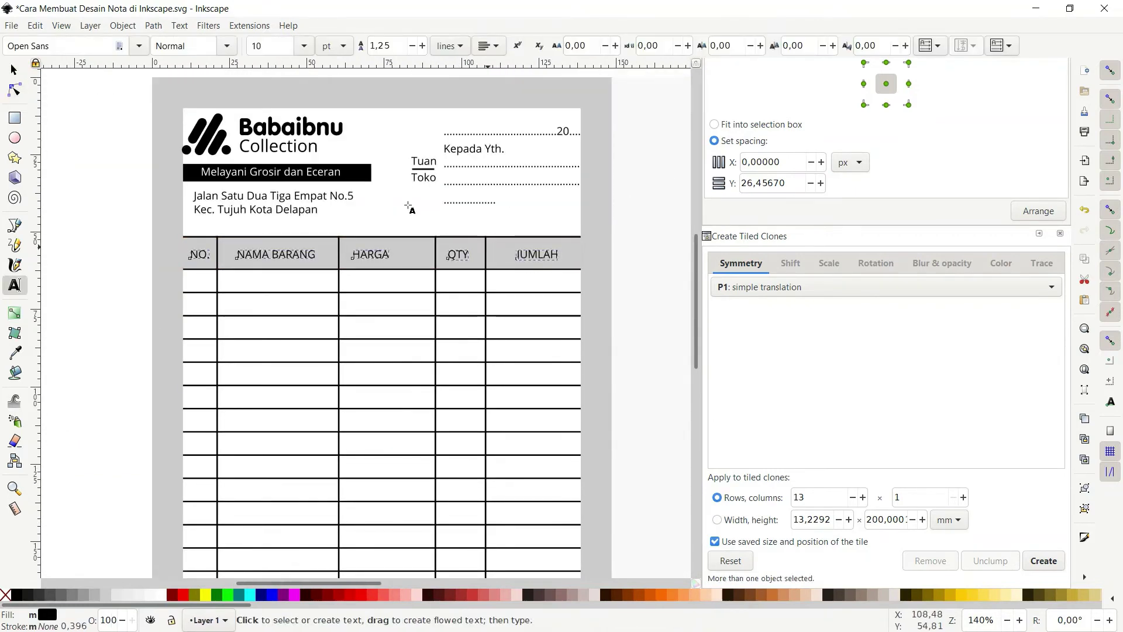
left_click(235, 50)
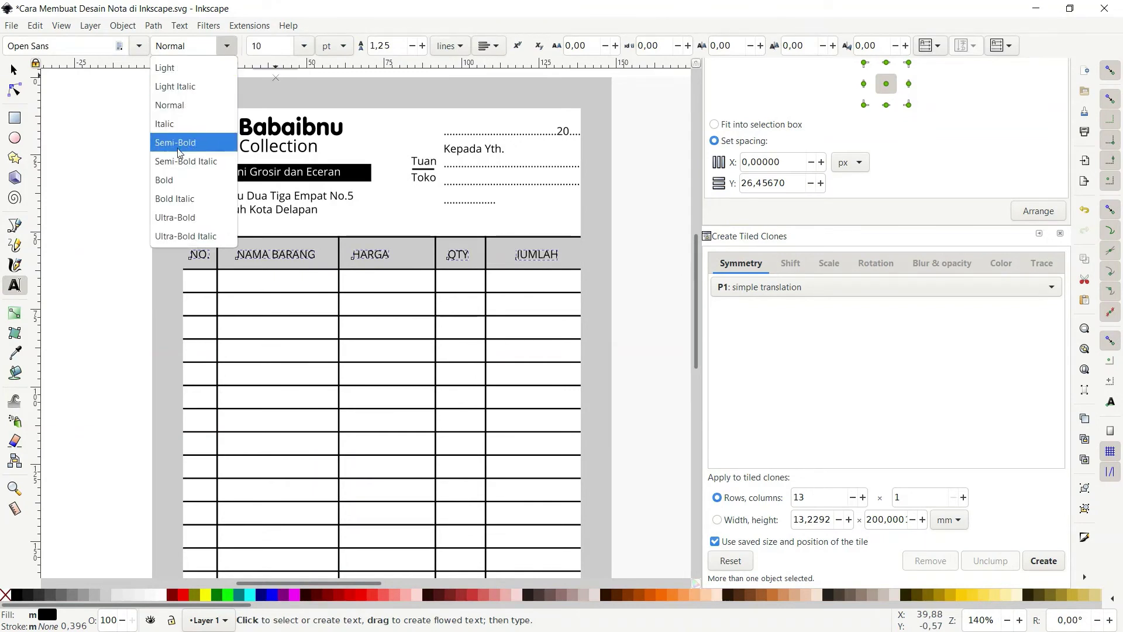
left_click(193, 178)
key("s")
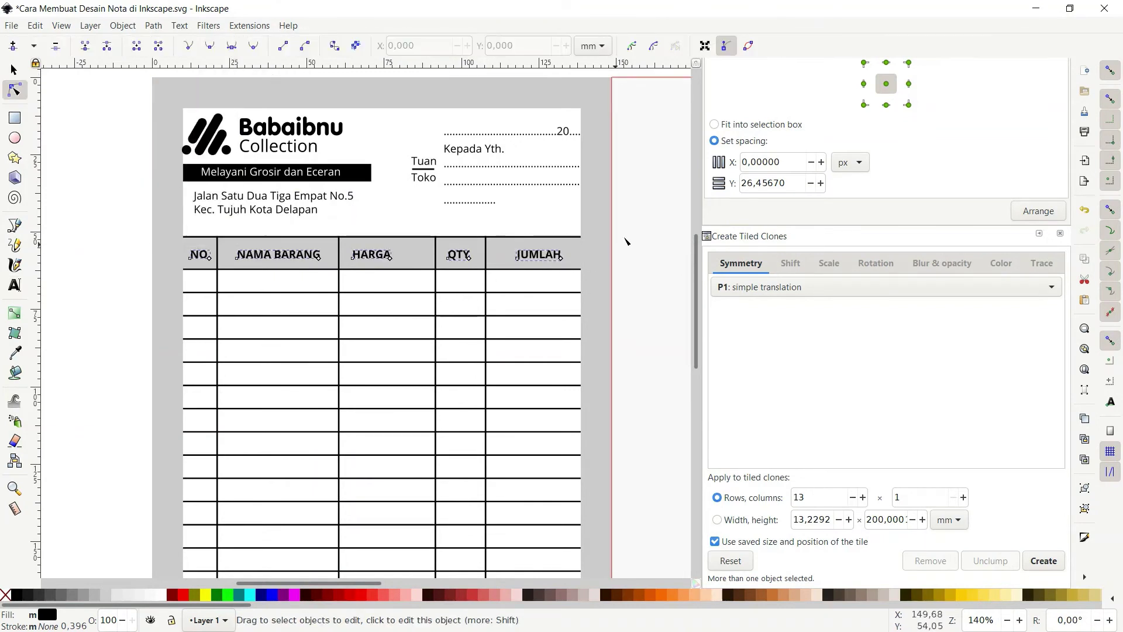
Step: Reselect the JUMLAH, QTY and HARGA header texts individually
left_click(544, 254)
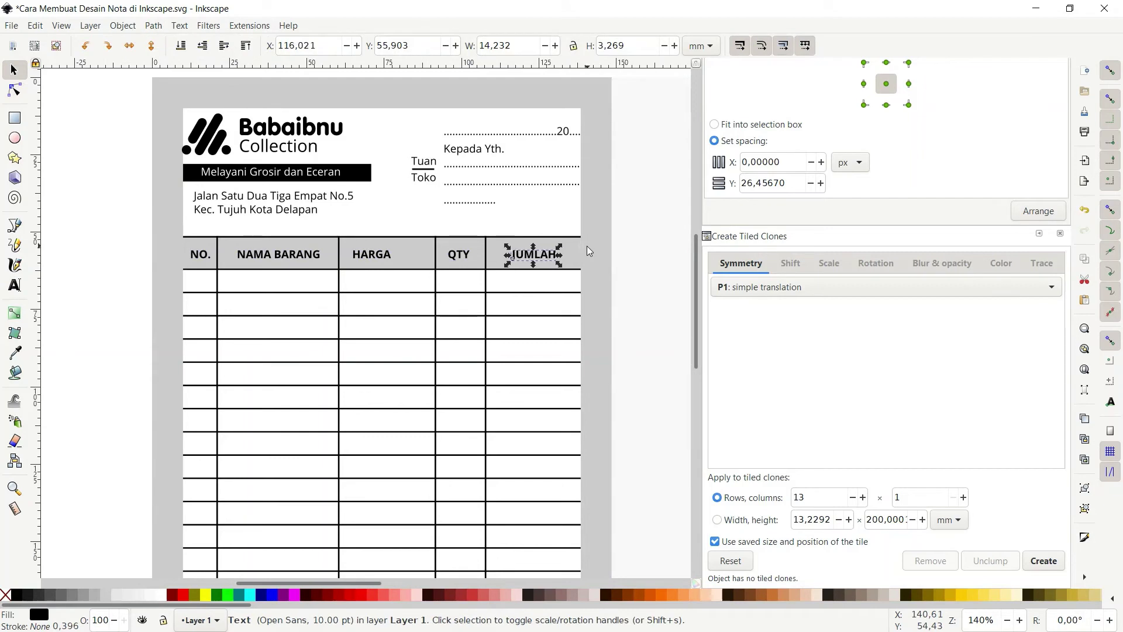
left_click(457, 257, "shift")
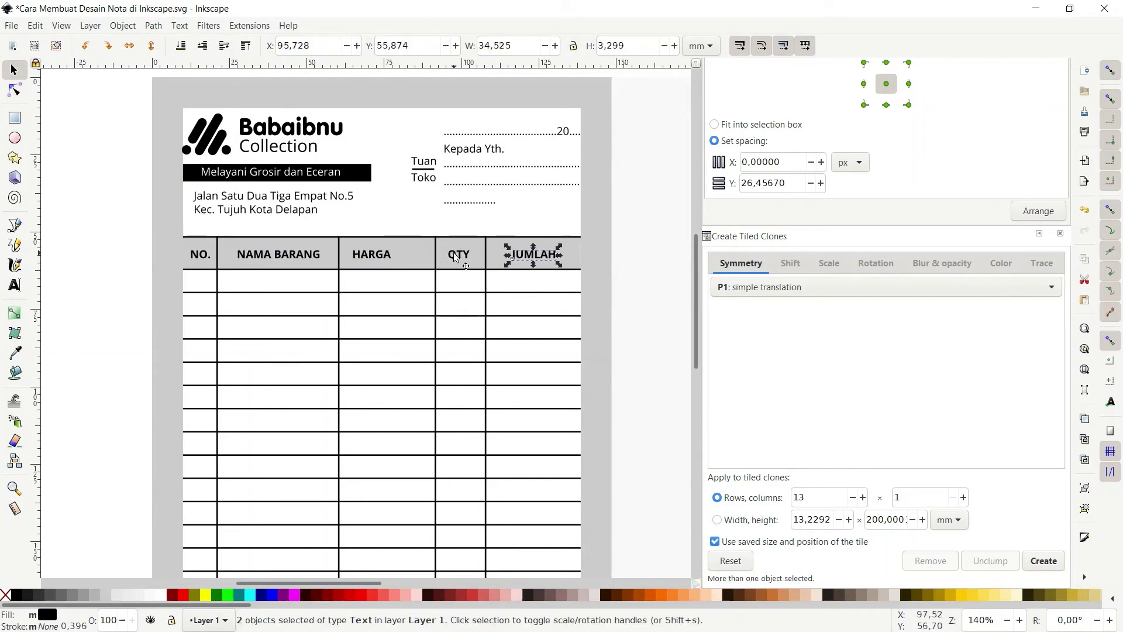
left_click(382, 253)
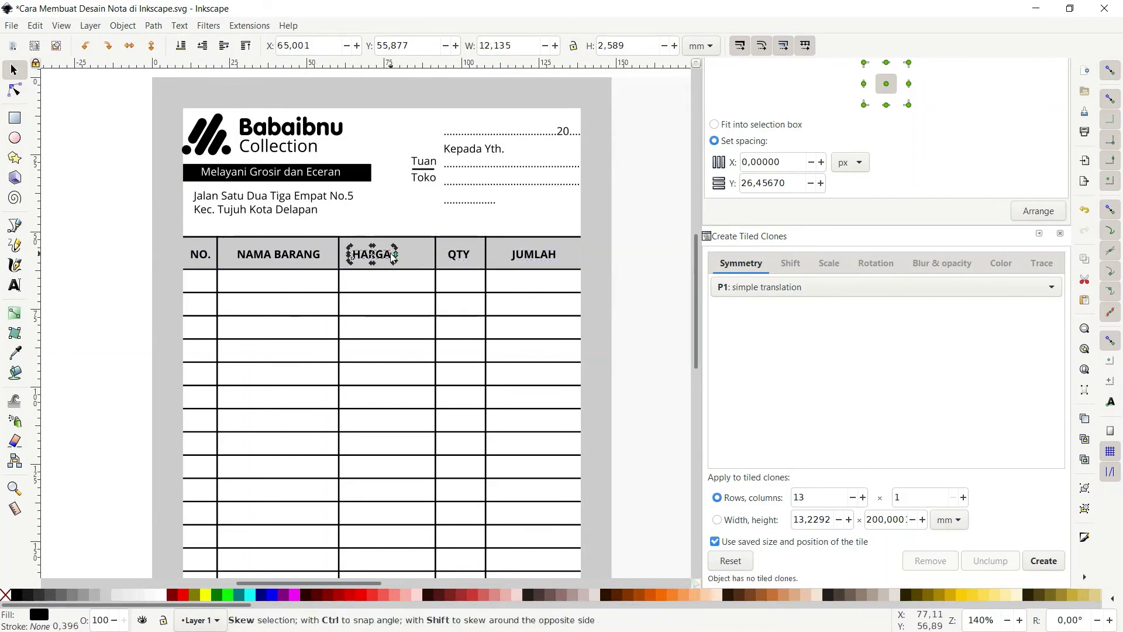
left_click(401, 261)
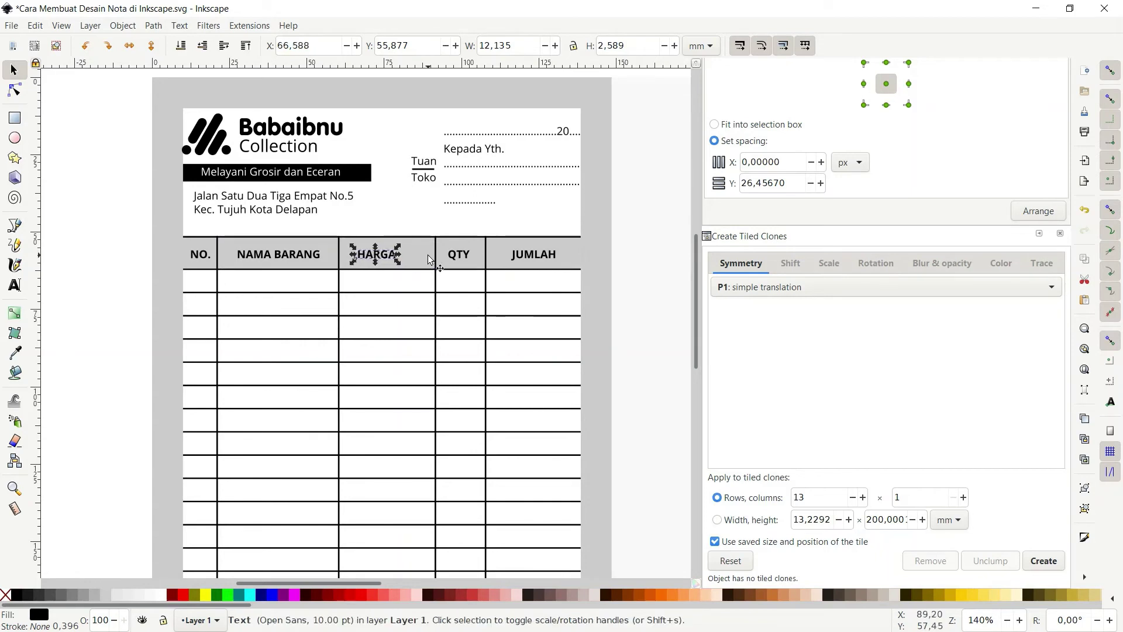
Step: Nudge the HARGA/QTY and QTY/JUMLAH divider lines slightly left
key("n")
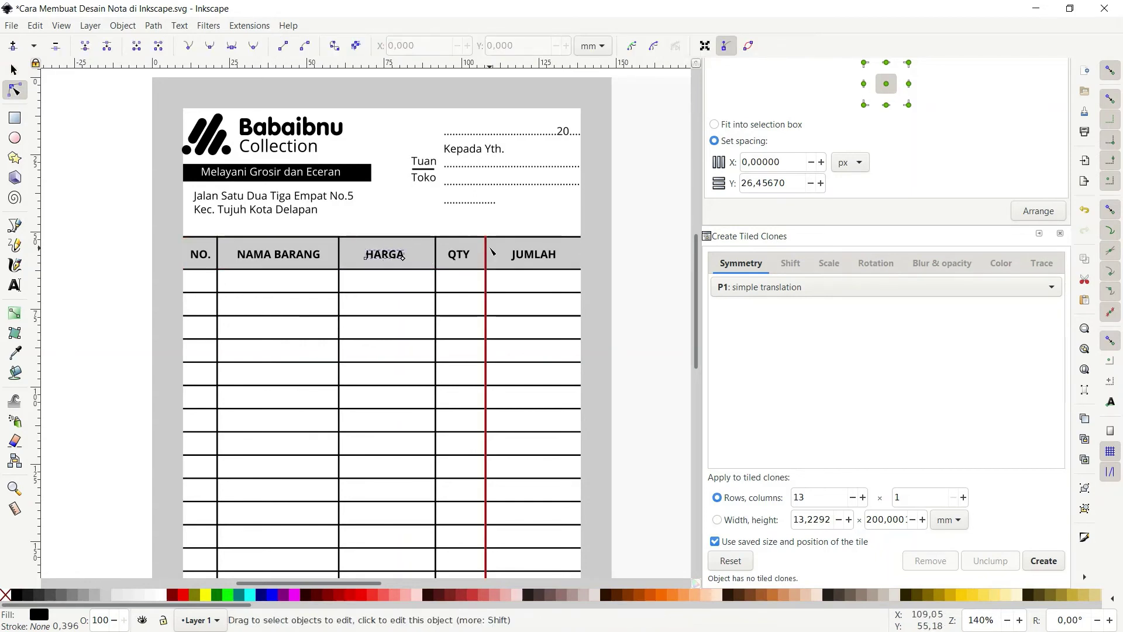
left_click(485, 261)
left_click(436, 262, "shift")
key("ctrl+a")
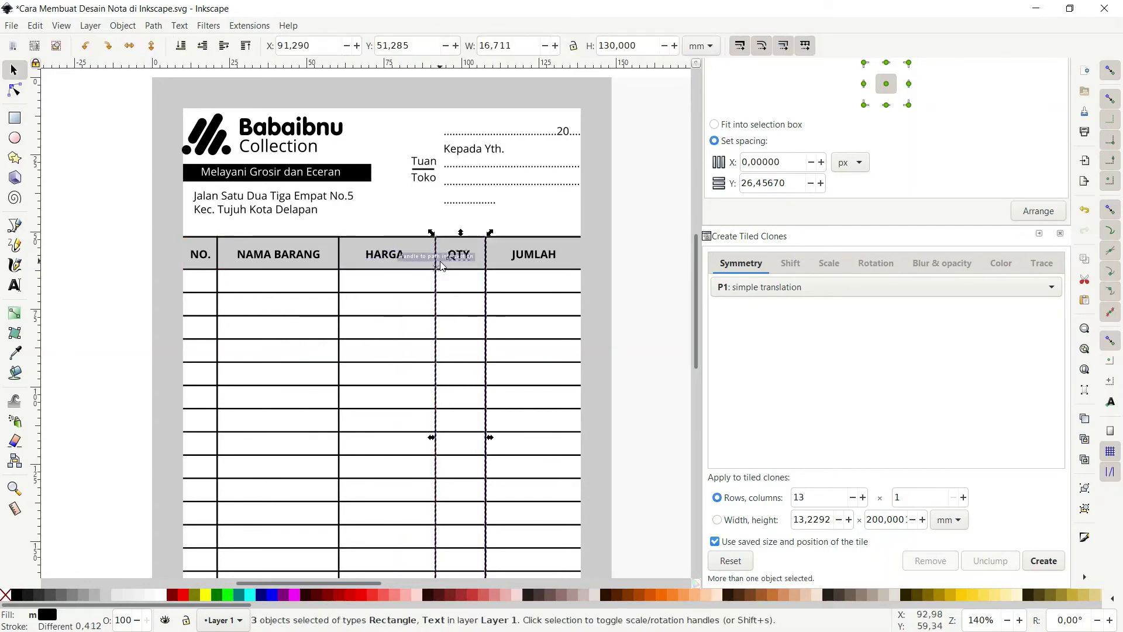
key("Left")
key("Left")
key("Escape")
scroll(459, 308, "up", 1)
scroll(459, 308, "up", 1)
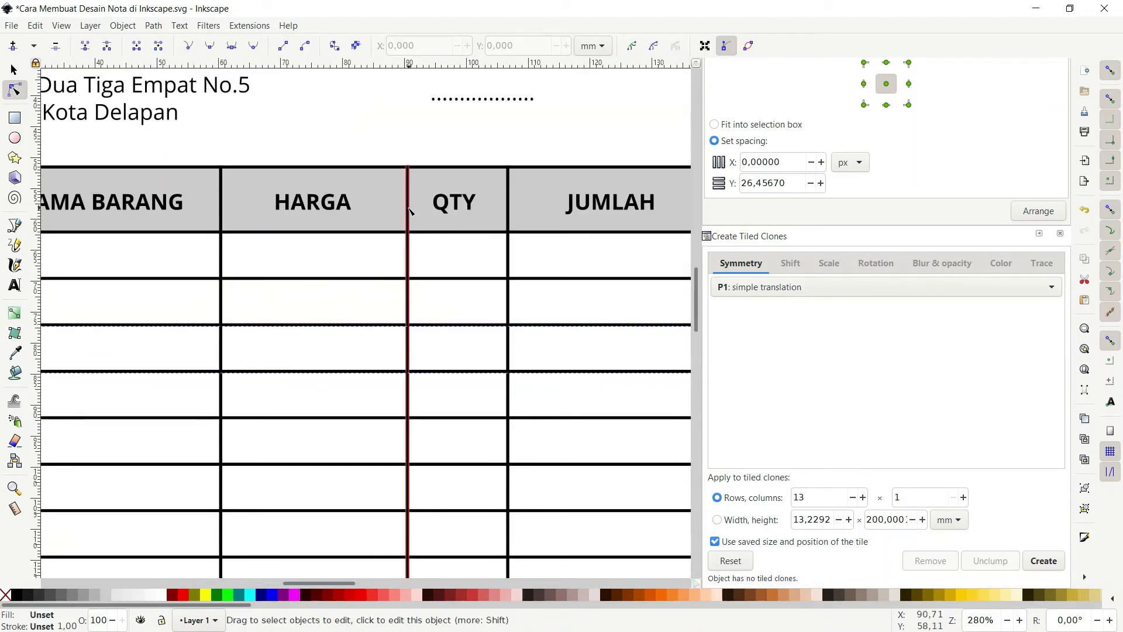
Step: Select the HARGA/QTY and QTY/JUMLAH dividers individually, then zoom out to the whole table
key("s")
left_click(412, 212)
key("n")
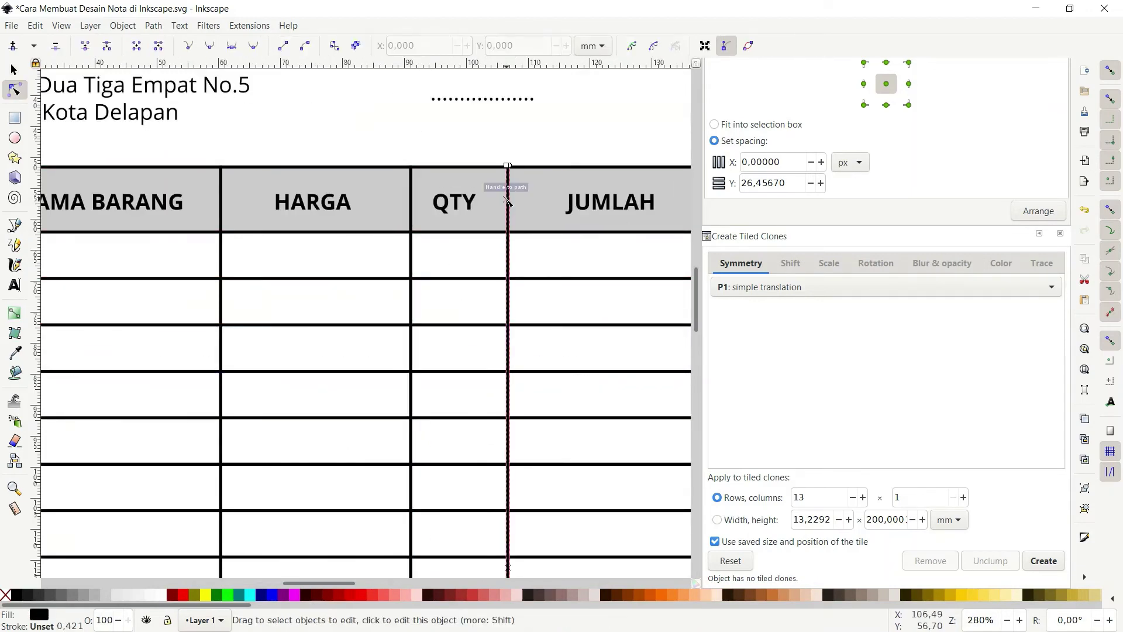
key("s")
left_click(504, 199)
key("n")
key("grave")
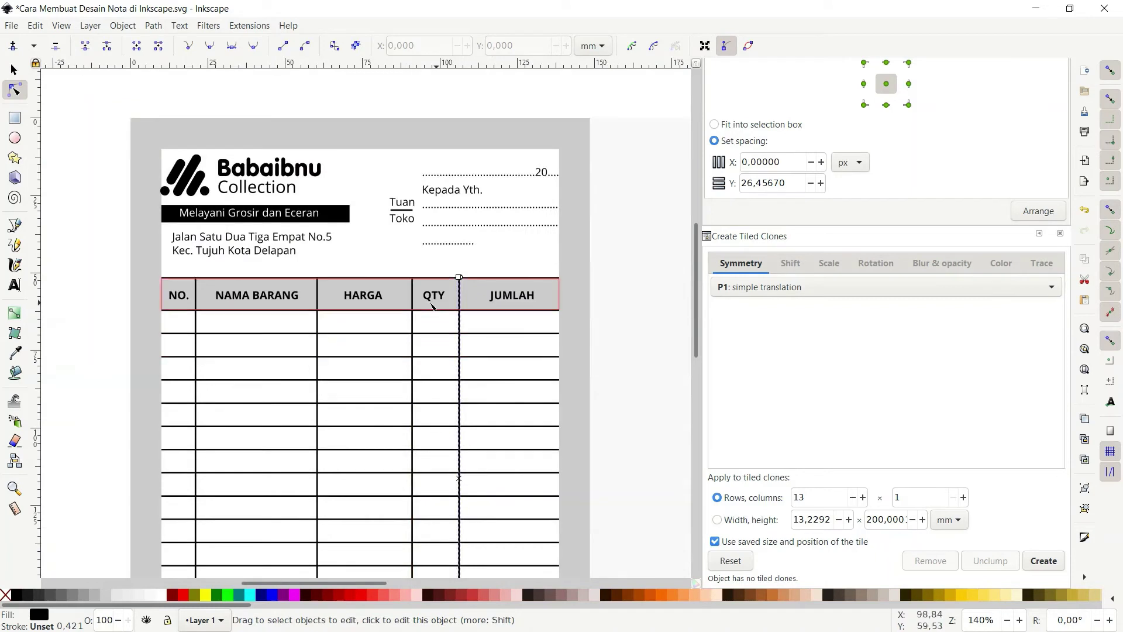
Step: Inspect the table while switching between Selector and Node tools and clicking near the top
scroll(503, 246, "down", 3)
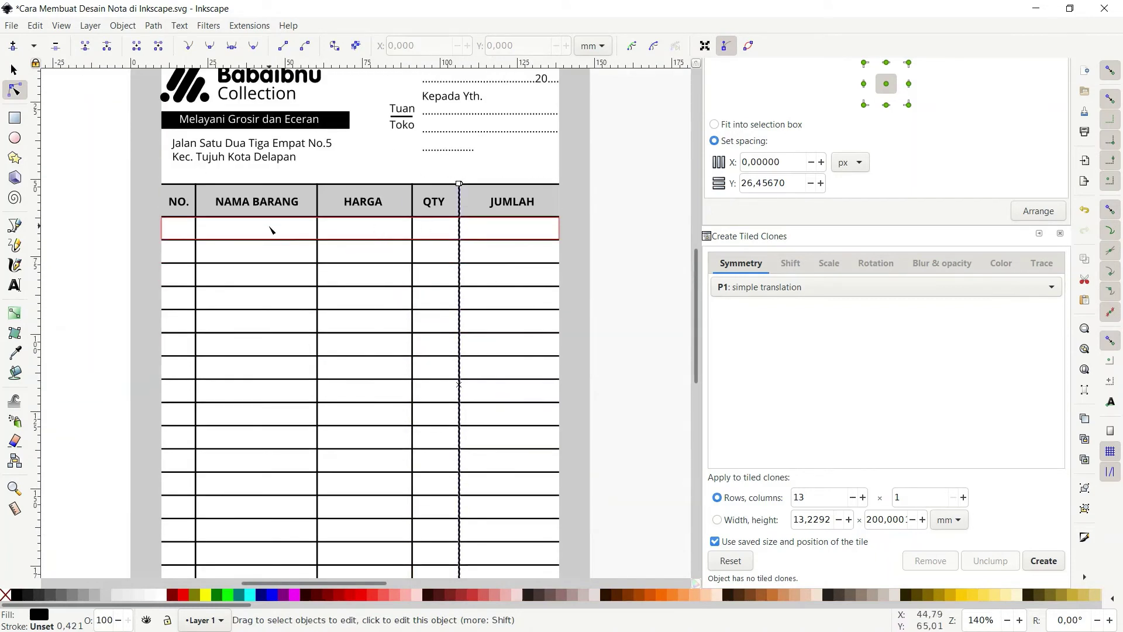
scroll(404, 246, "down", 2)
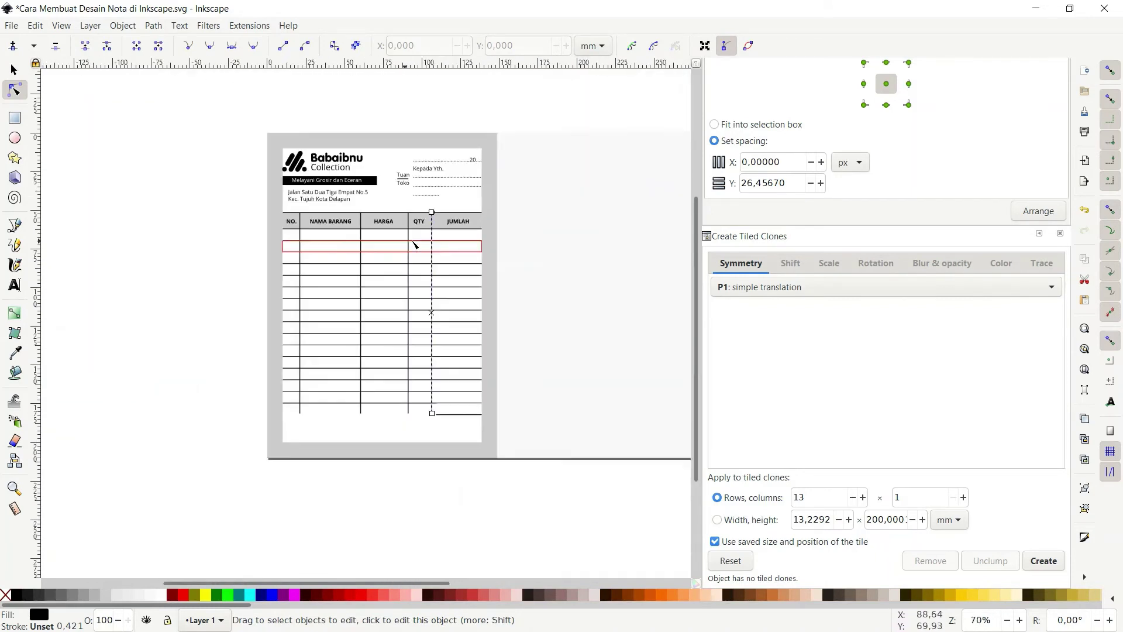
scroll(293, 257, "up", 1)
scroll(293, 259, "up", 3)
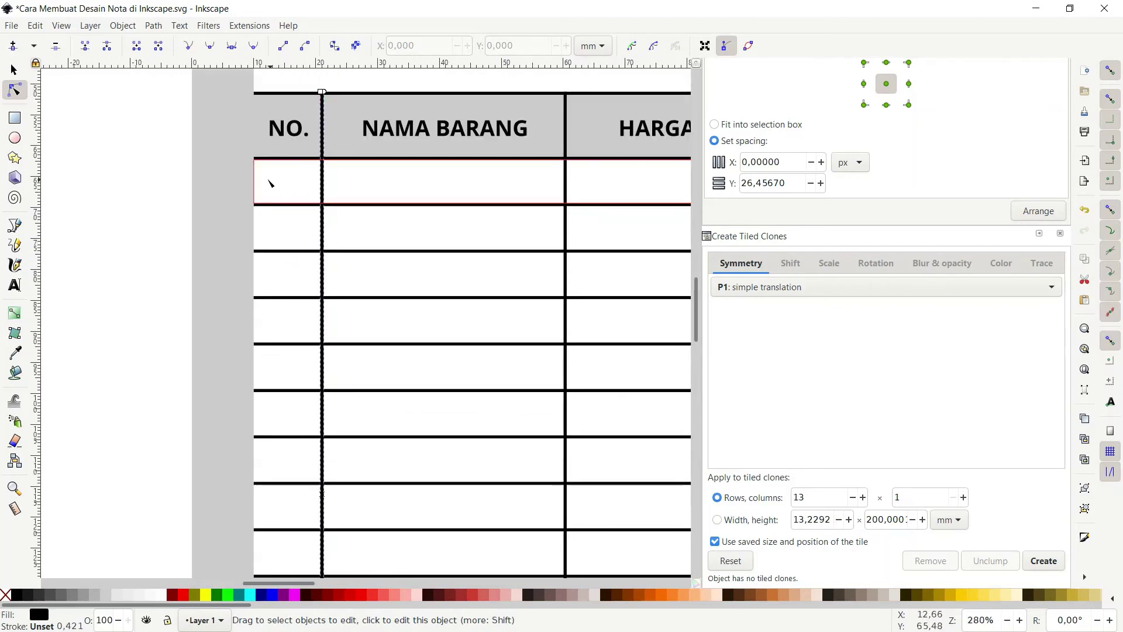
scroll(271, 183, "down", 3)
key("s")
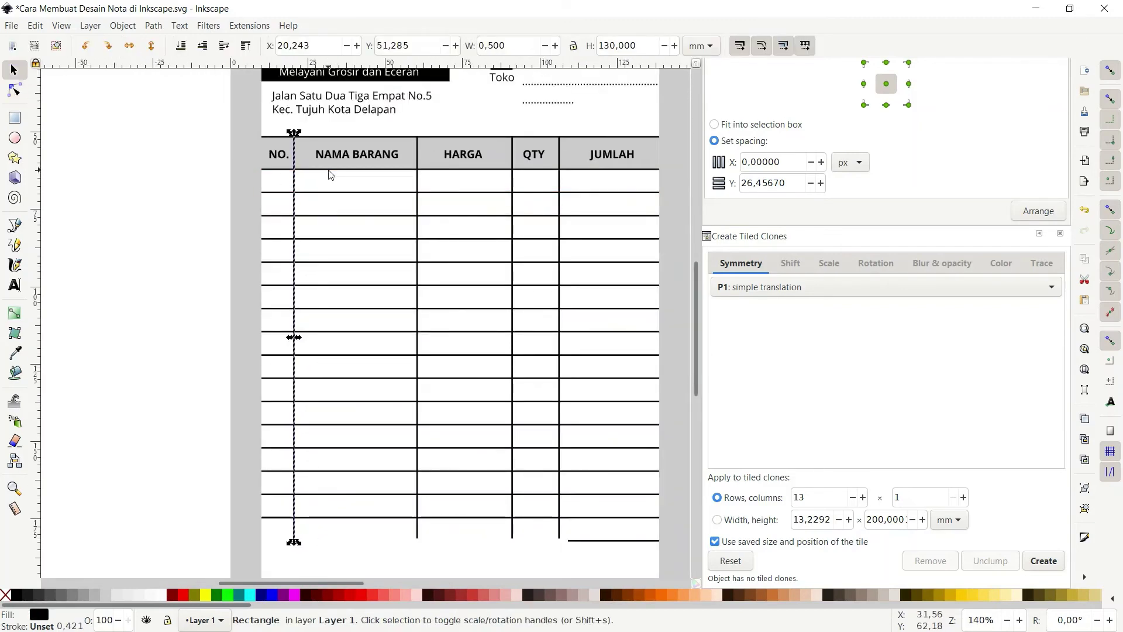
key("n")
key("Escape")
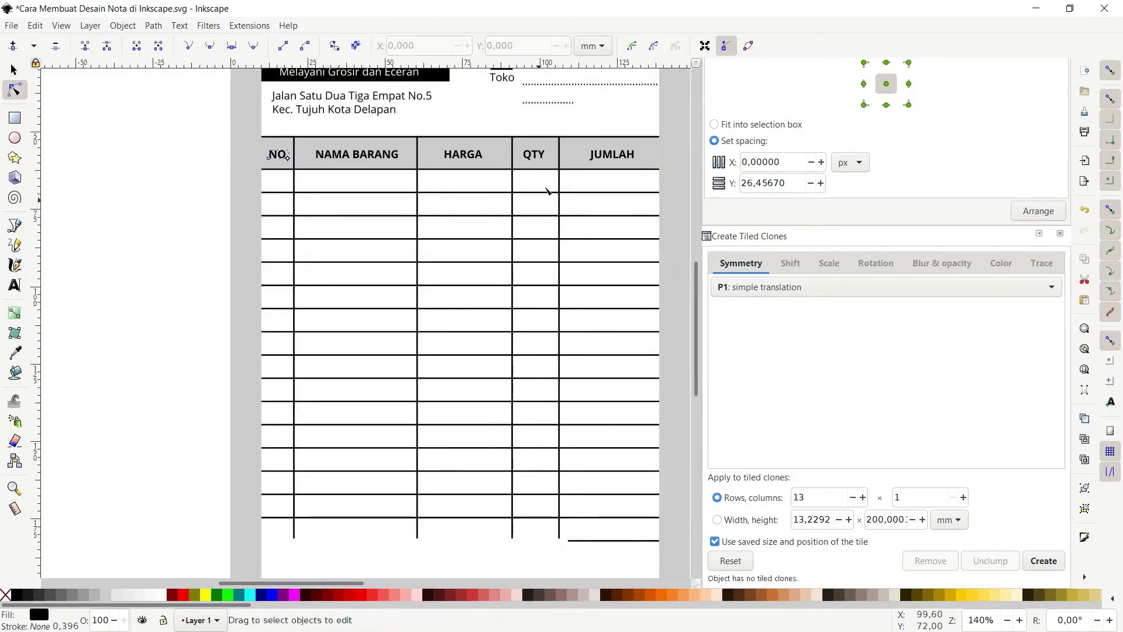
key("s")
left_click(534, 154)
key("n")
key("Escape")
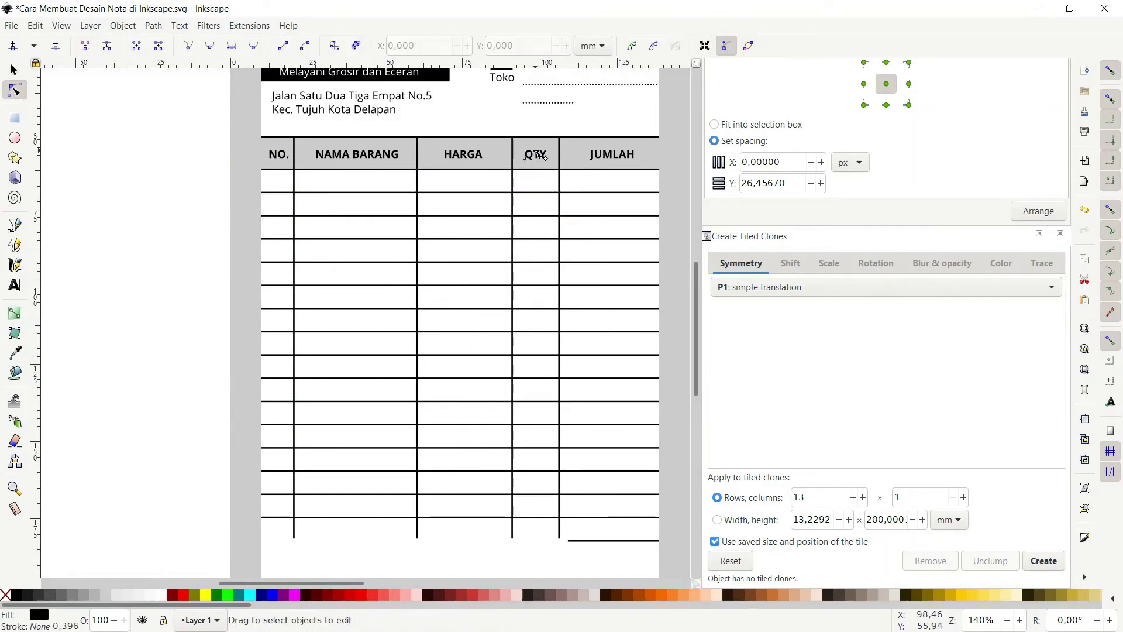
scroll(521, 446, "down", 2)
scroll(502, 484, "up", 2)
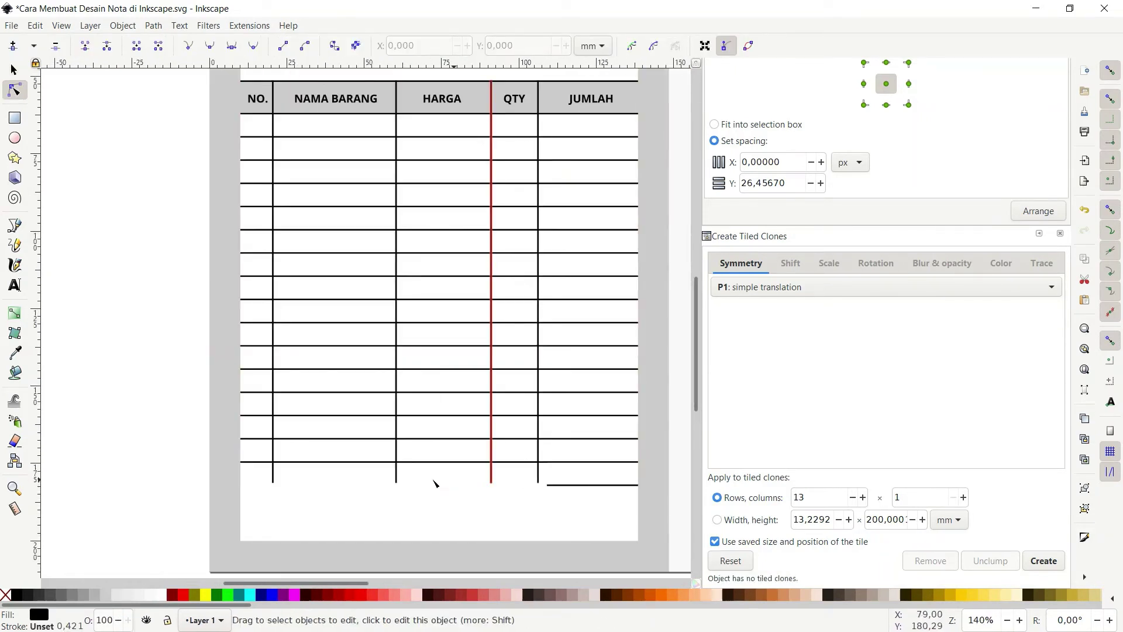
Step: Scale the NO., NAMA BARANG and HARGA dividers from the bottom to end at the last row
left_click(491, 474)
left_click(396, 477, "shift")
left_click(275, 477, "shift")
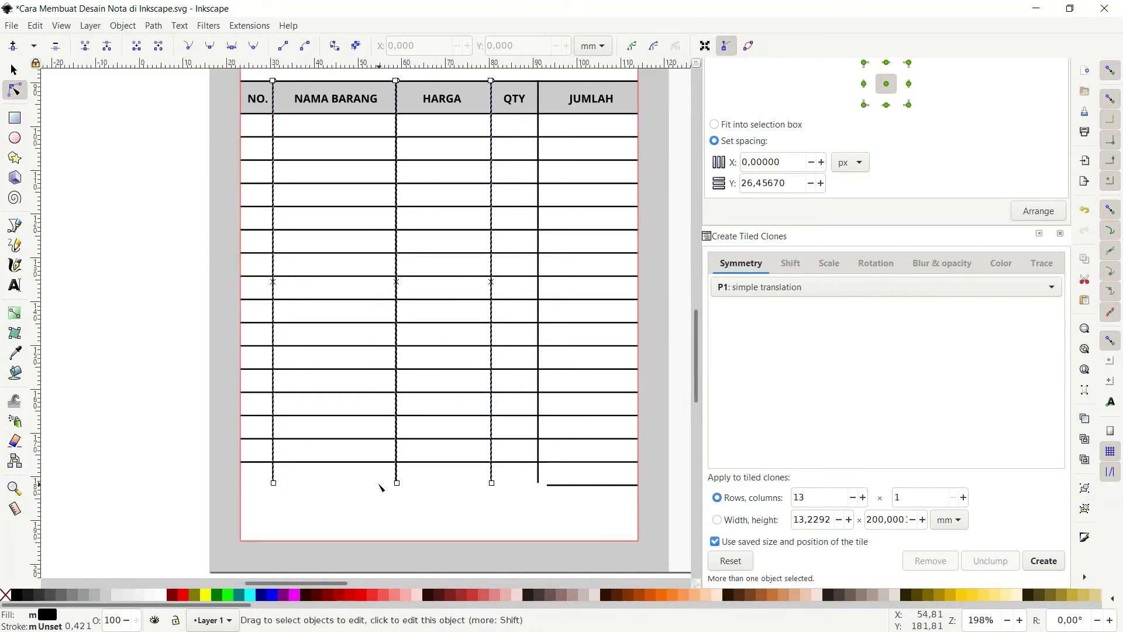
scroll(381, 487, "up", 3)
key("s")
left_click_drag(378, 473, 392, 426)
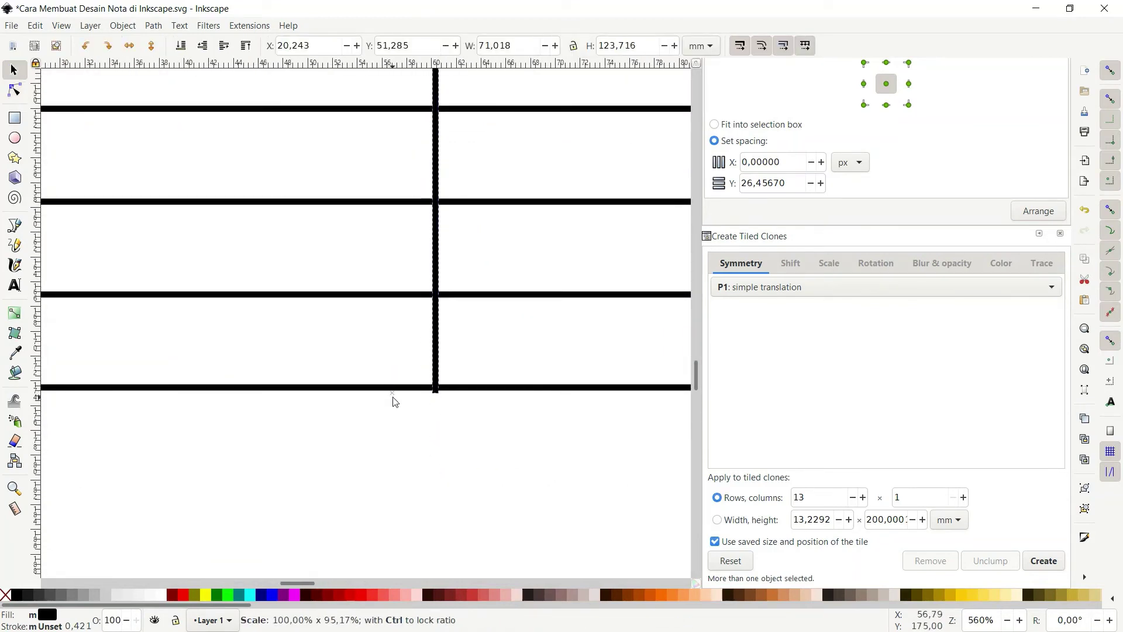
left_click_drag(394, 400, 394, 401)
type("123,000")
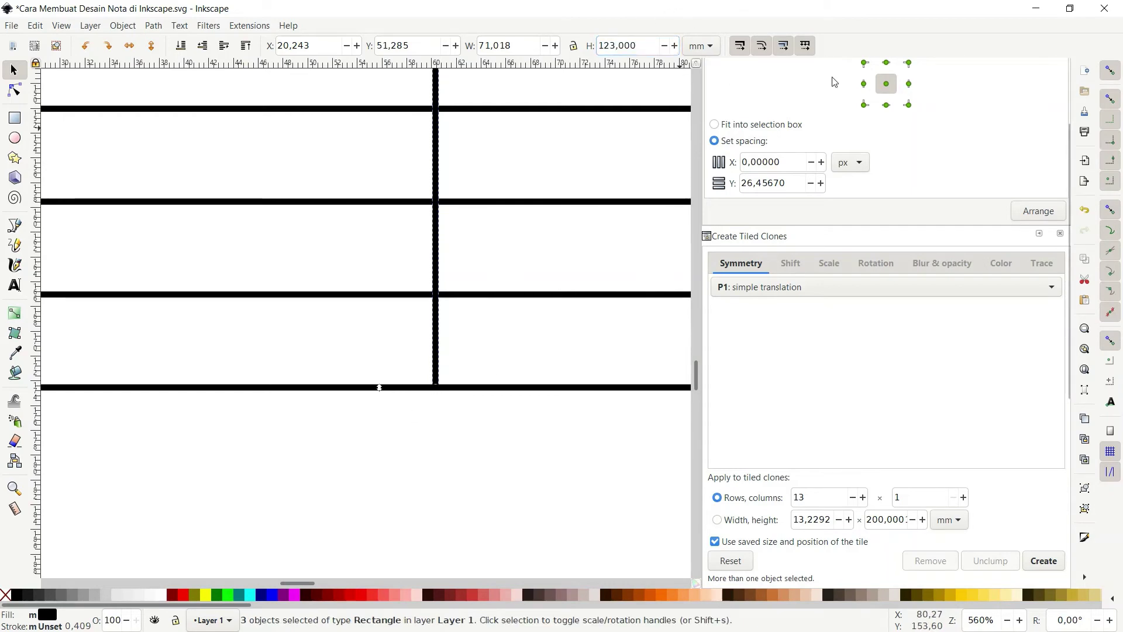
key("n")
Step: Extend the JUMLAH vertical line down to meet the total line
scroll(351, 439, "down", 3)
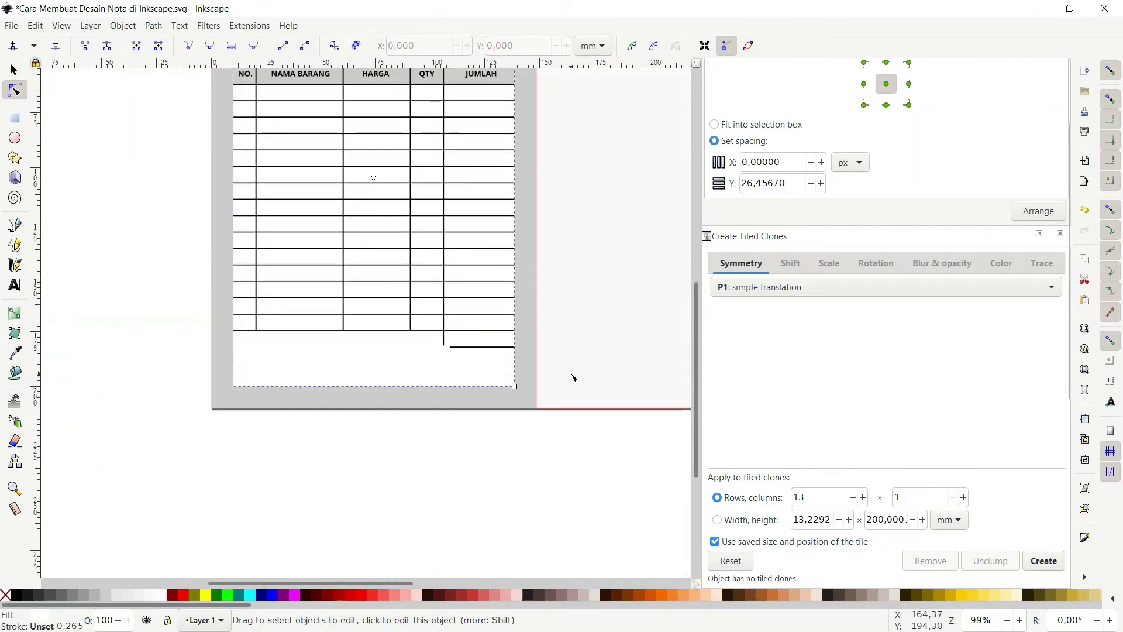
scroll(459, 348, "up", 5)
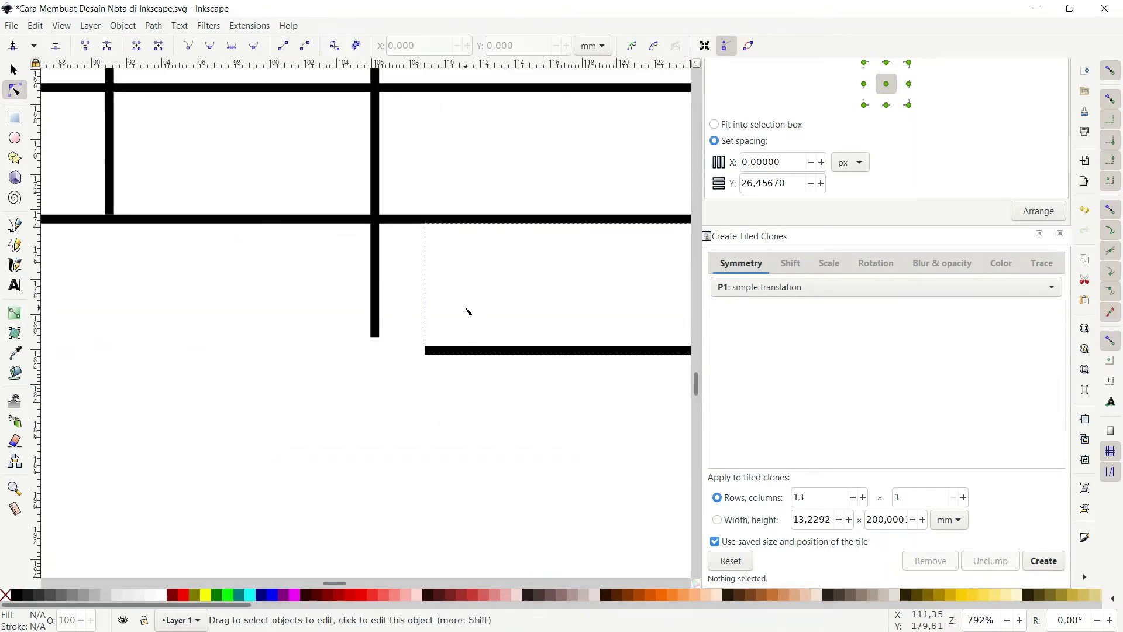
key("s")
key("Escape")
left_click(447, 352)
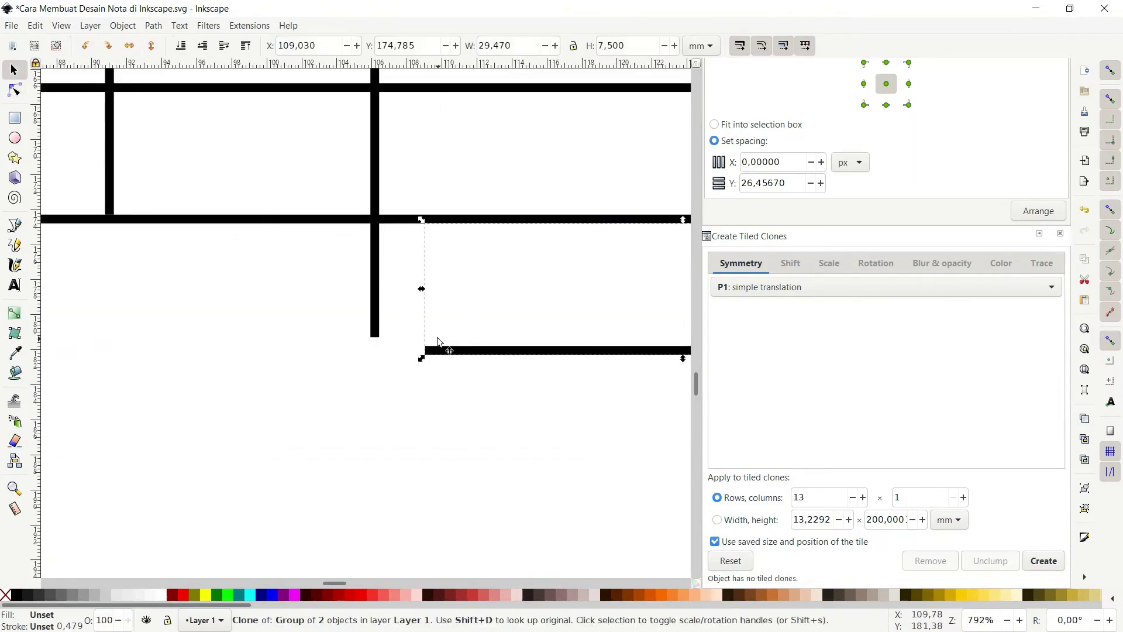
left_click(375, 296)
left_click_drag(375, 338, 386, 365)
key("n")
scroll(436, 402, "down", 3)
scroll(524, 366, "down", 4)
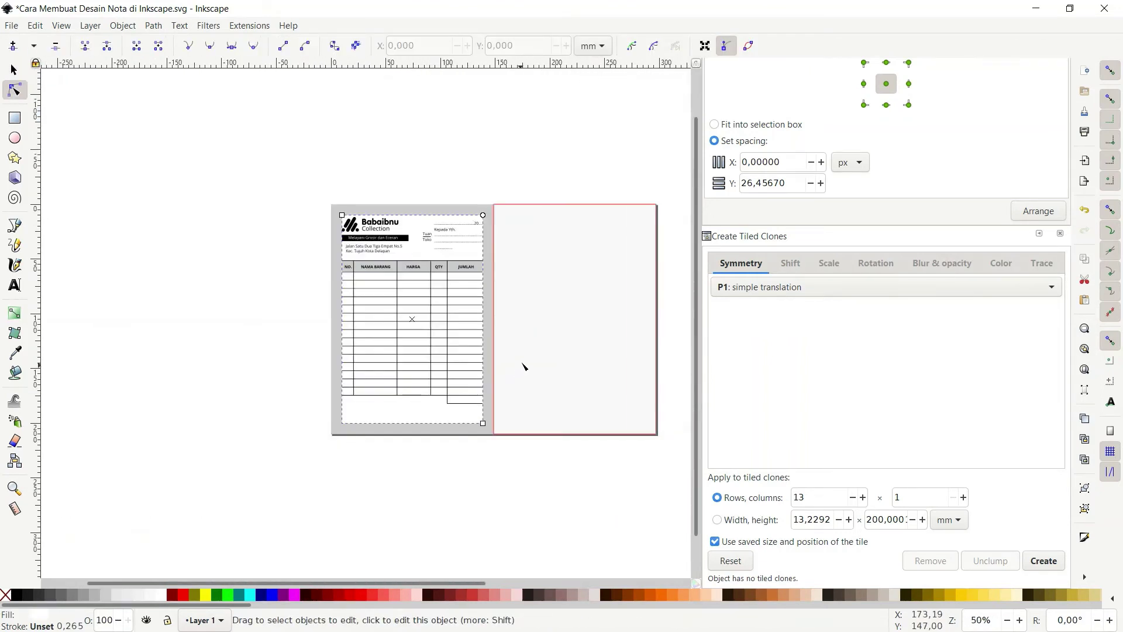
scroll(405, 314, "up", 2)
Step: Paste a copy of the HARGA header, retype it as JUMLAH, and move it right beside the total box
left_click(390, 120)
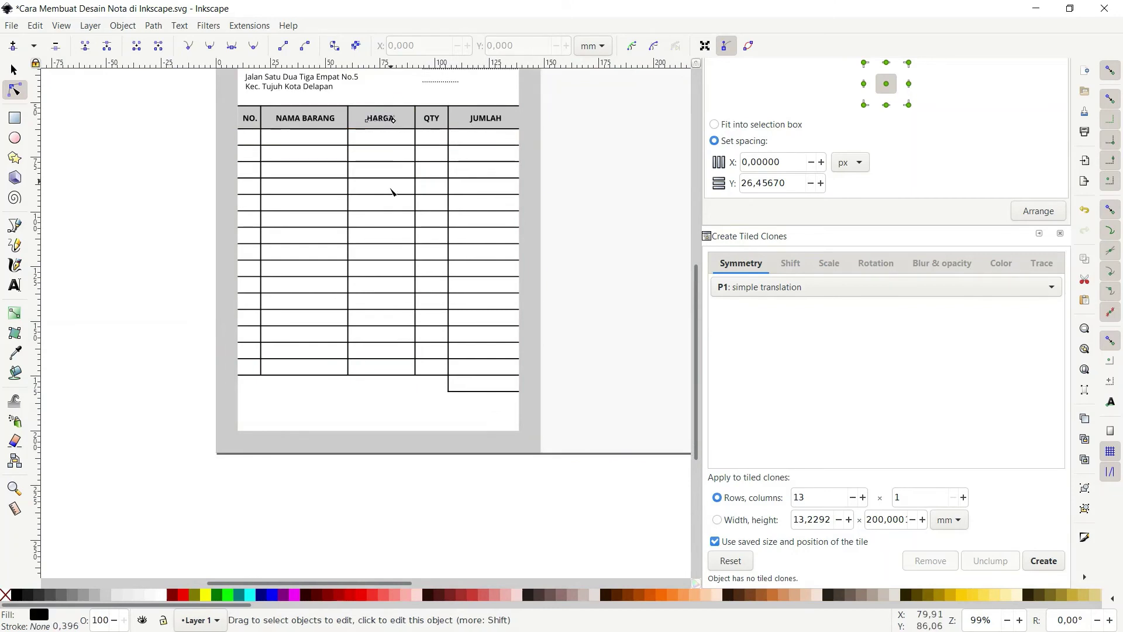
scroll(402, 366, "up", 3)
scroll(401, 407, "up", 2)
key("ctrl+v")
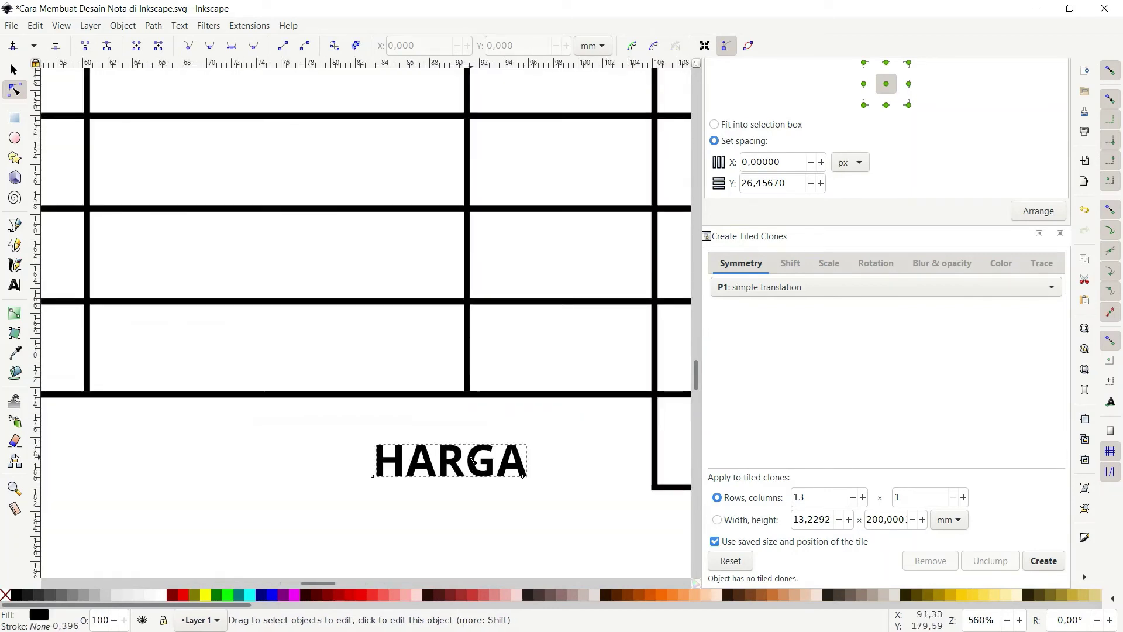
double_click(475, 462)
key("ctrl+a")
type("J")
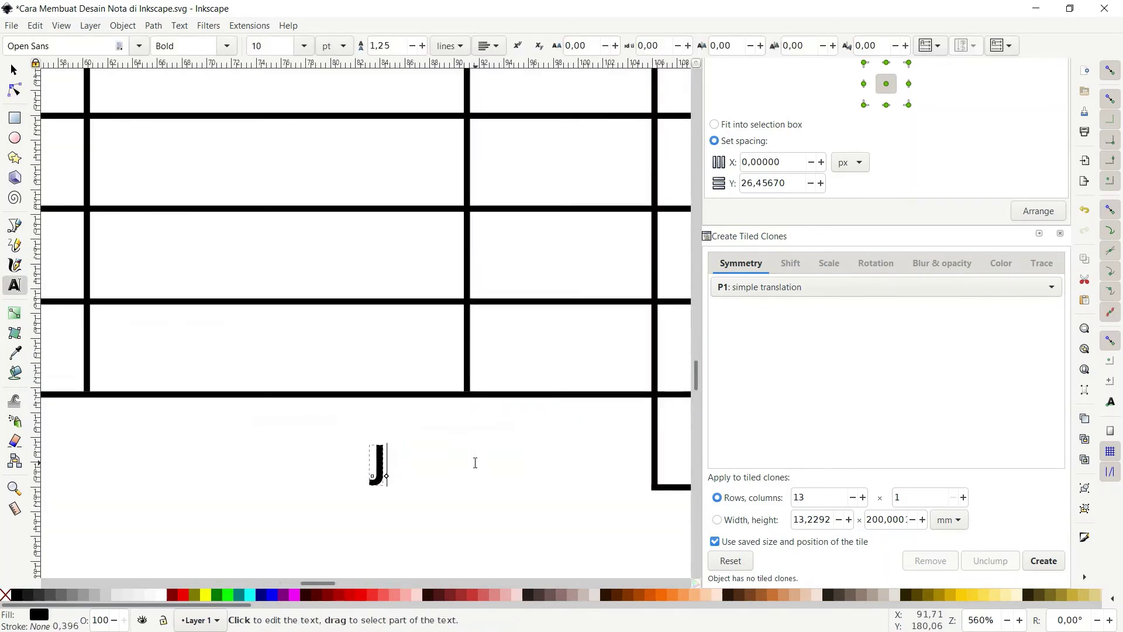
key("F1")
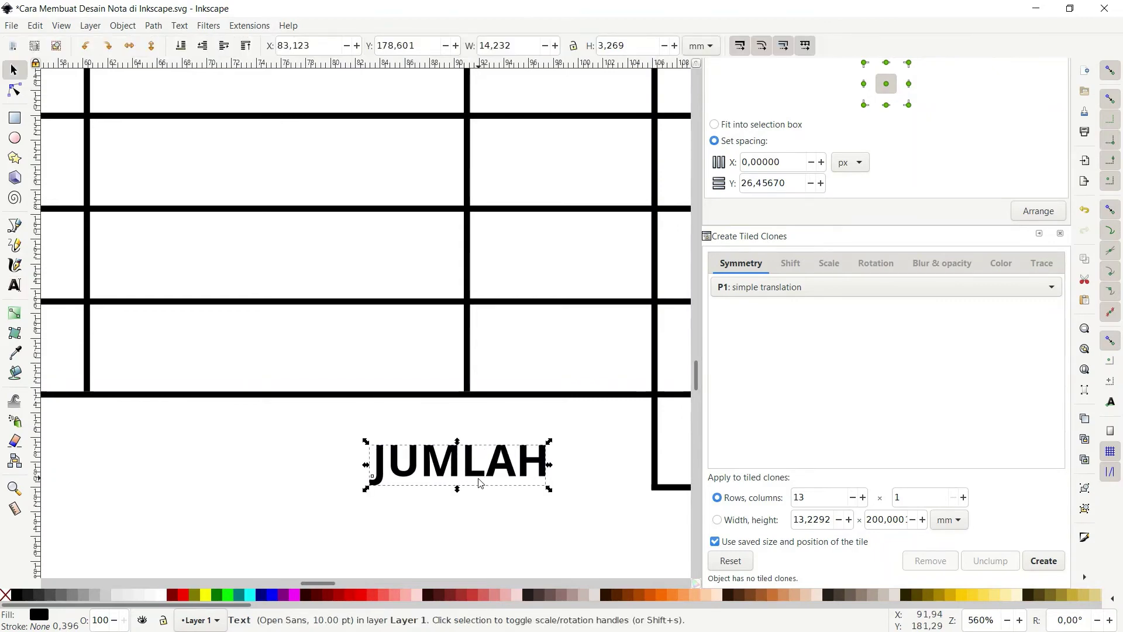
left_click_drag(502, 473, 574, 462)
key("F2")
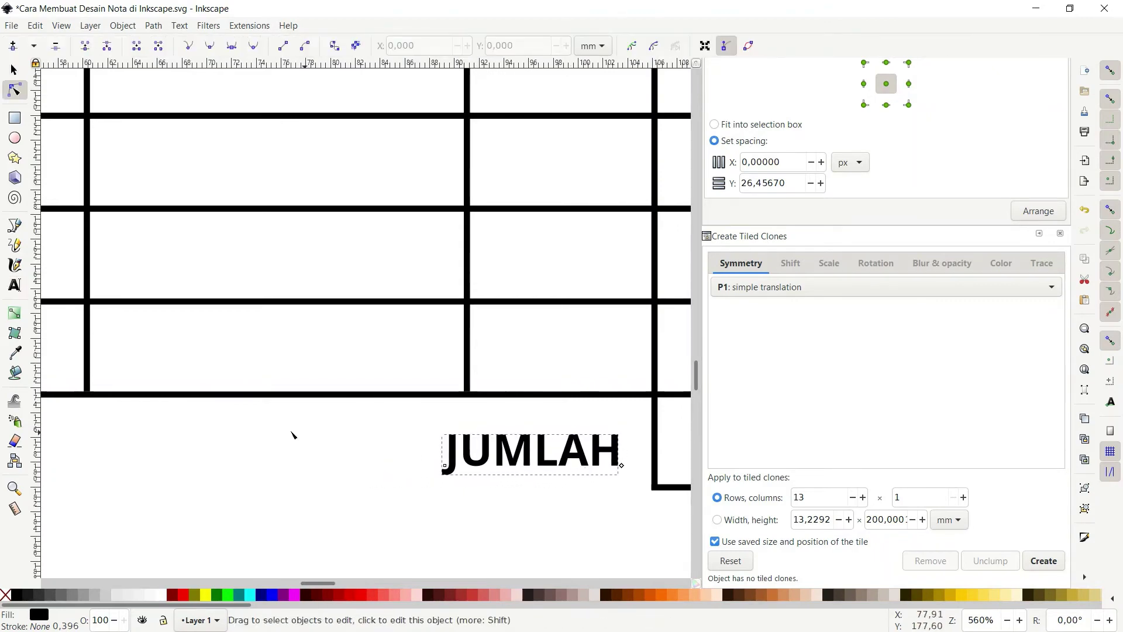
scroll(444, 371, "down", 3)
scroll(435, 347, "down", 2)
scroll(416, 275, "up", 3)
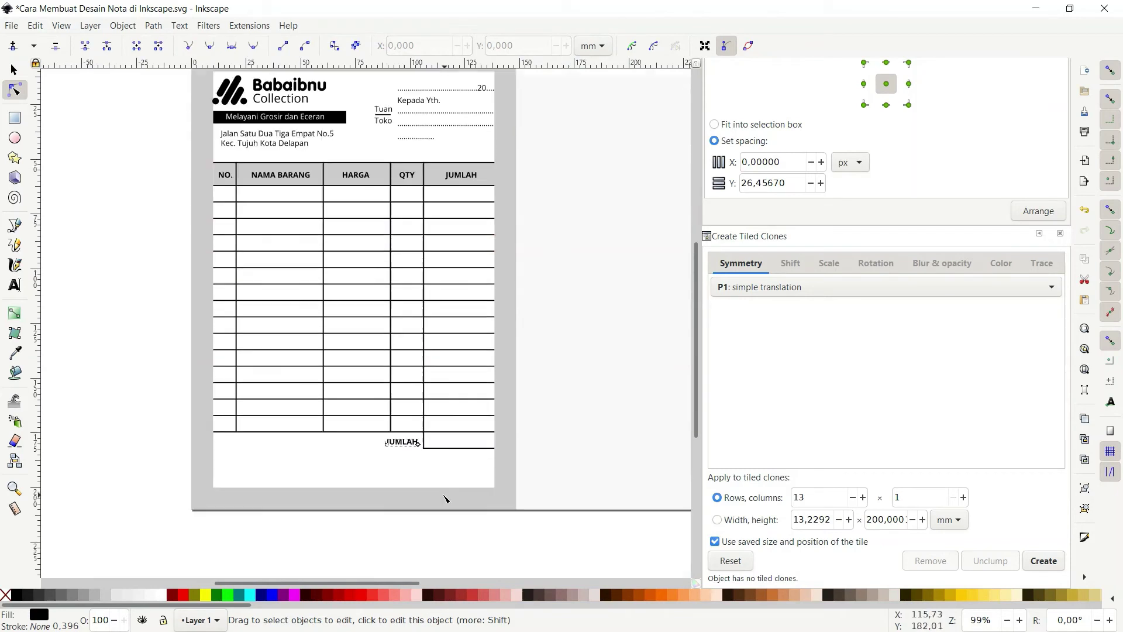
scroll(446, 496, "up", 1)
scroll(397, 402, "down", 3)
scroll(601, 423, "left", 2)
scroll(240, 439, "up", 1)
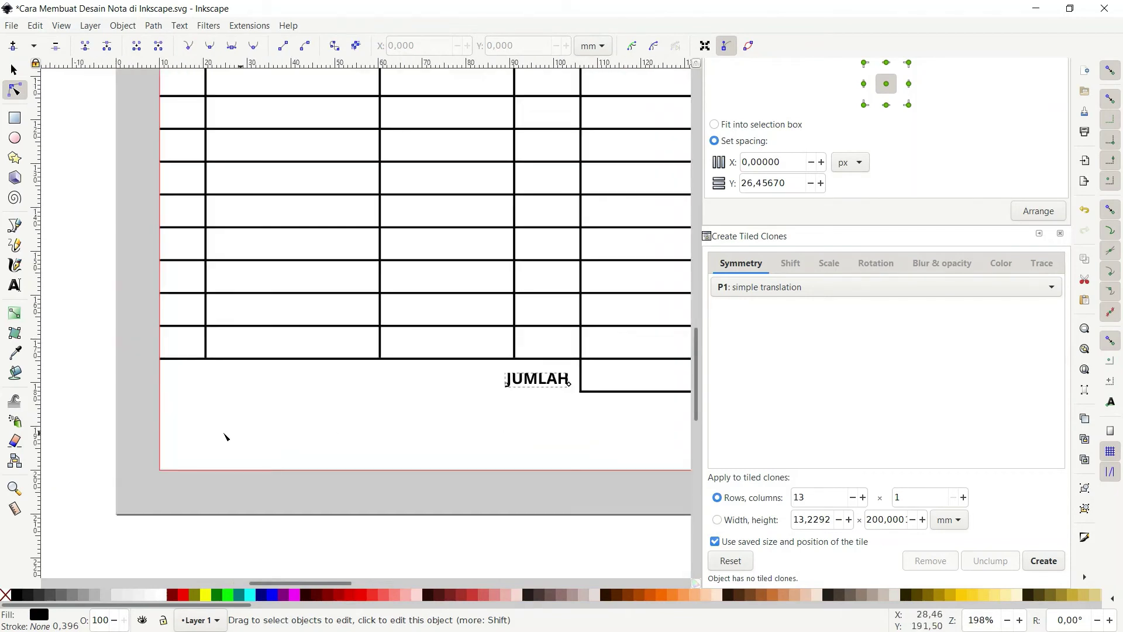
scroll(327, 430, "down", 1)
scroll(351, 427, "up", 2)
Step: Duplicate the JUMLAH label, drag it to the row's left, and retype it as TANDA TERIMA
key("F1")
key("ctrl+d")
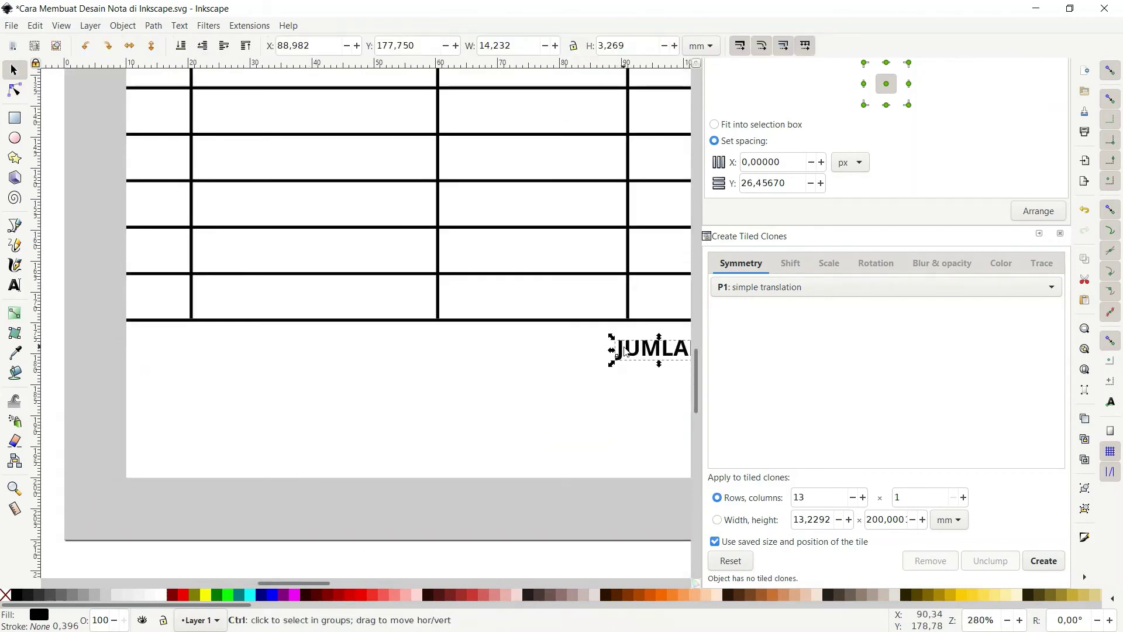
left_click_drag(624, 359, 164, 358)
key("t")
double_click(184, 348)
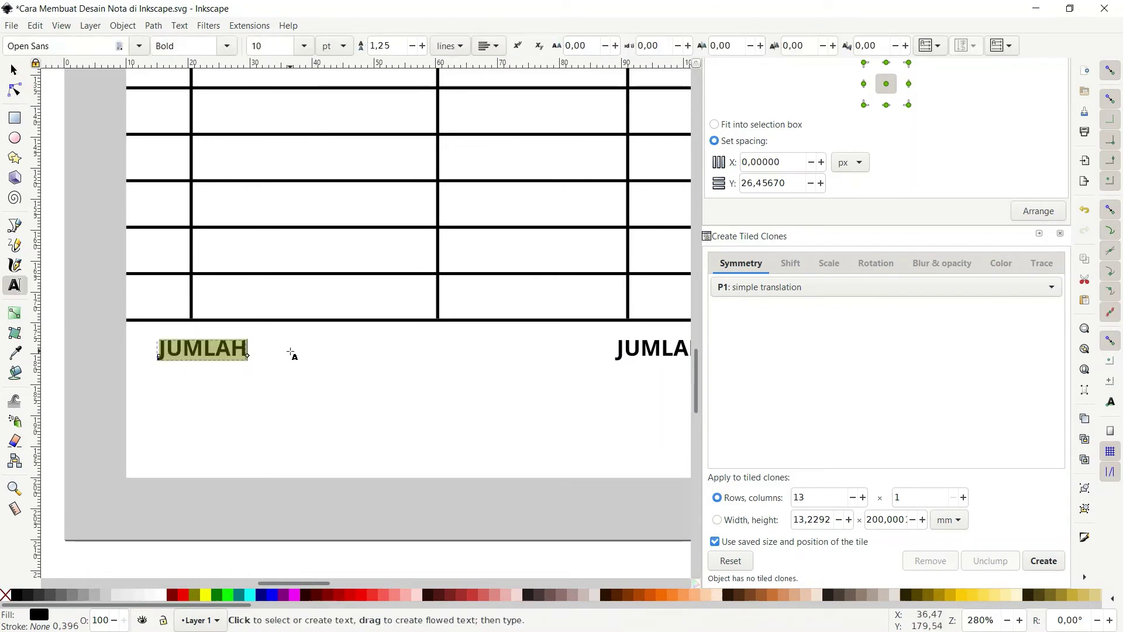
type("TANDA TERIMA")
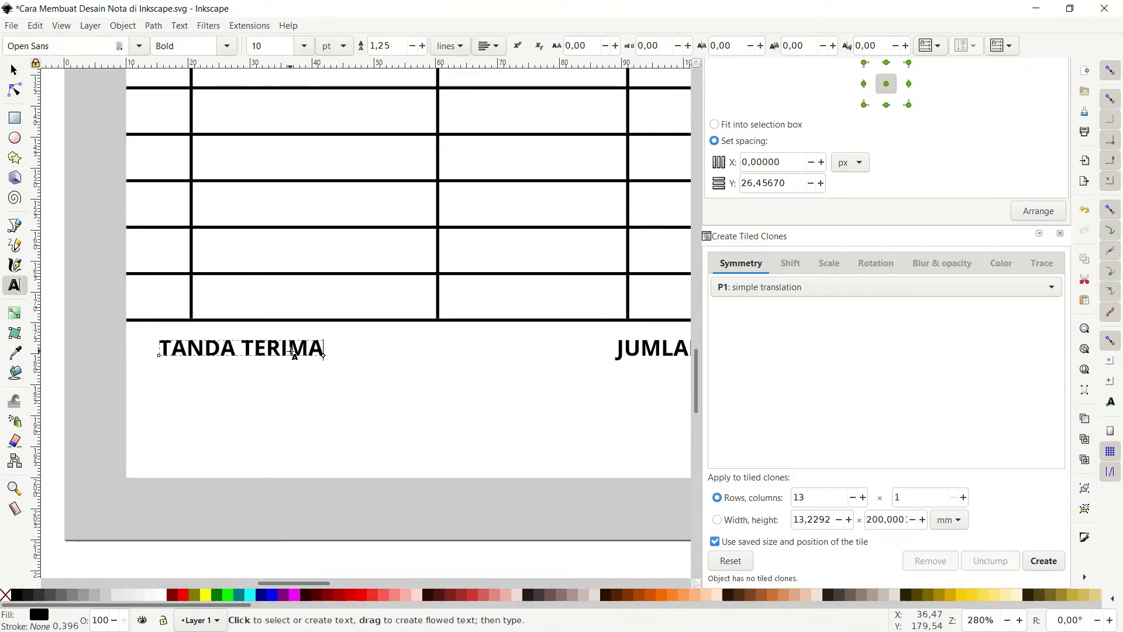
key("F1")
scroll(234, 369, "down", 2)
scroll(527, 280, "down", 1)
Step: Select all the table pieces and drag the table higher, to Y 49 mm
scroll(481, 312, "up", 3)
left_click(481, 312)
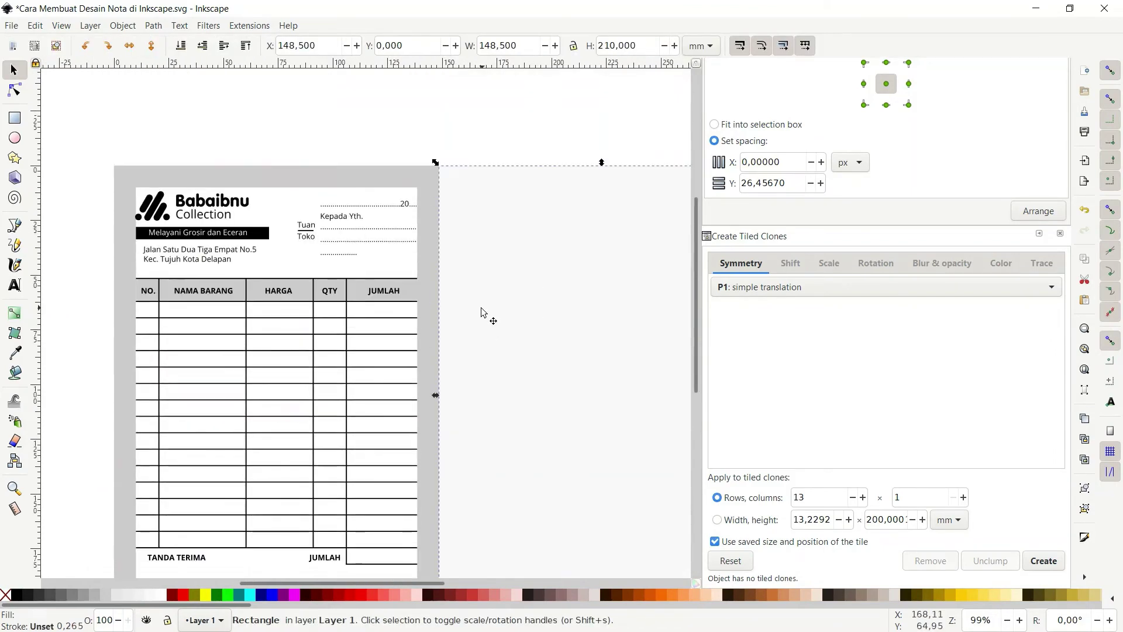
scroll(468, 321, "down", 3)
scroll(456, 325, "down", 2)
scroll(146, 388, "down", 1, "ctrl")
left_click(118, 401)
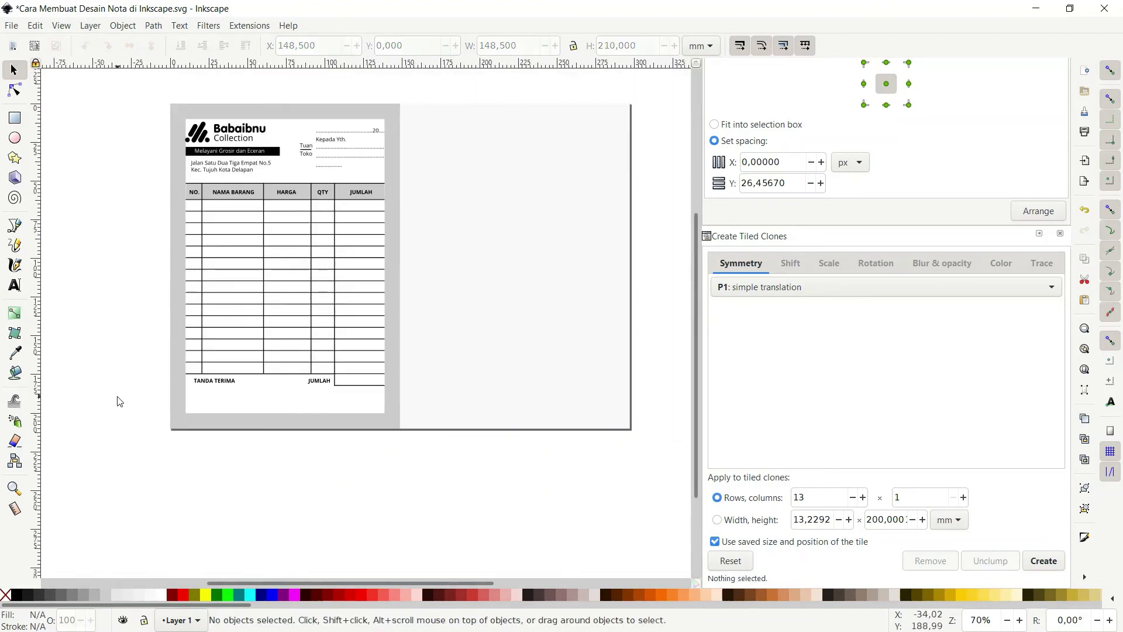
left_click_drag(112, 399, 445, 185)
scroll(376, 177, "up", 2, "ctrl")
left_click_drag(278, 205, 326, 221)
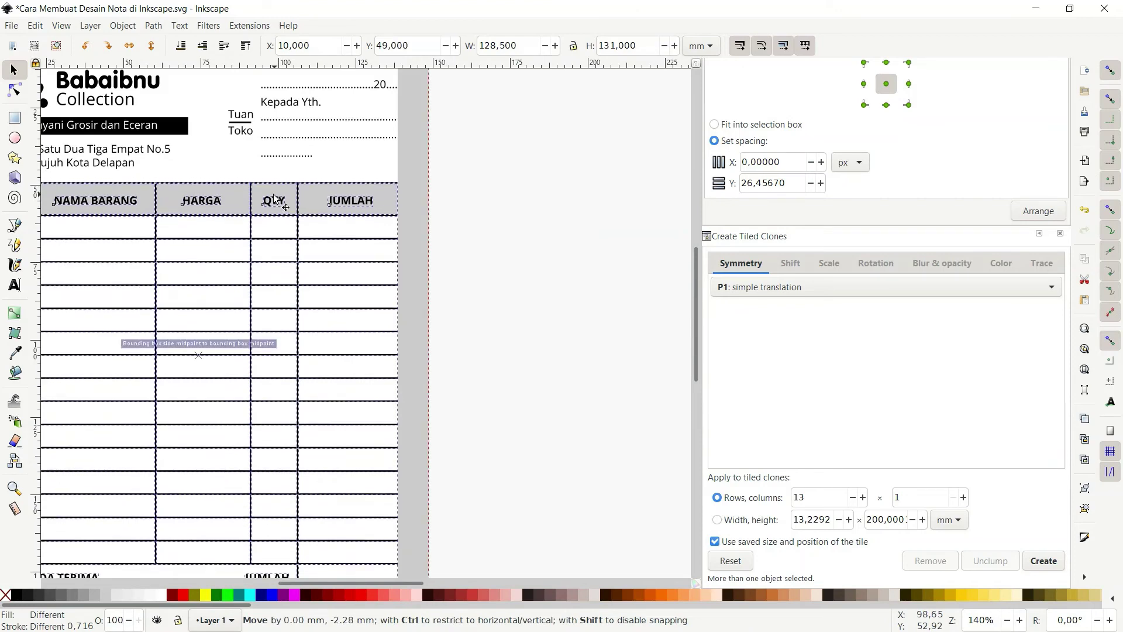
scroll(326, 221, "down", 1, "ctrl")
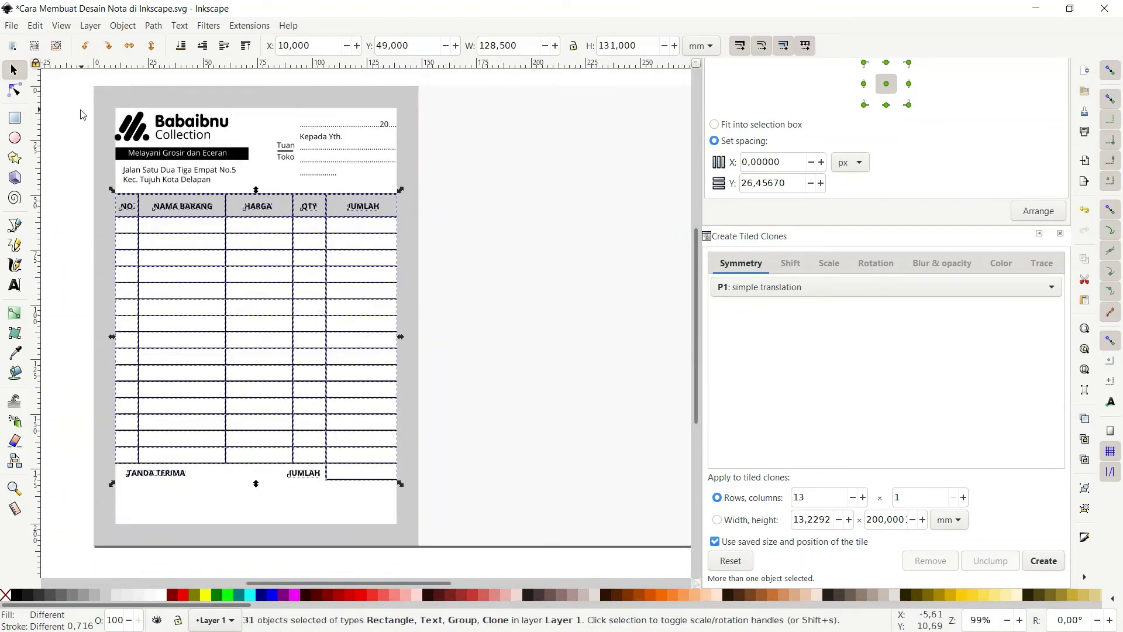
Step: Shift the logo header and table together up near the page top, nudging it down once
left_click_drag(71, 109, 490, 500)
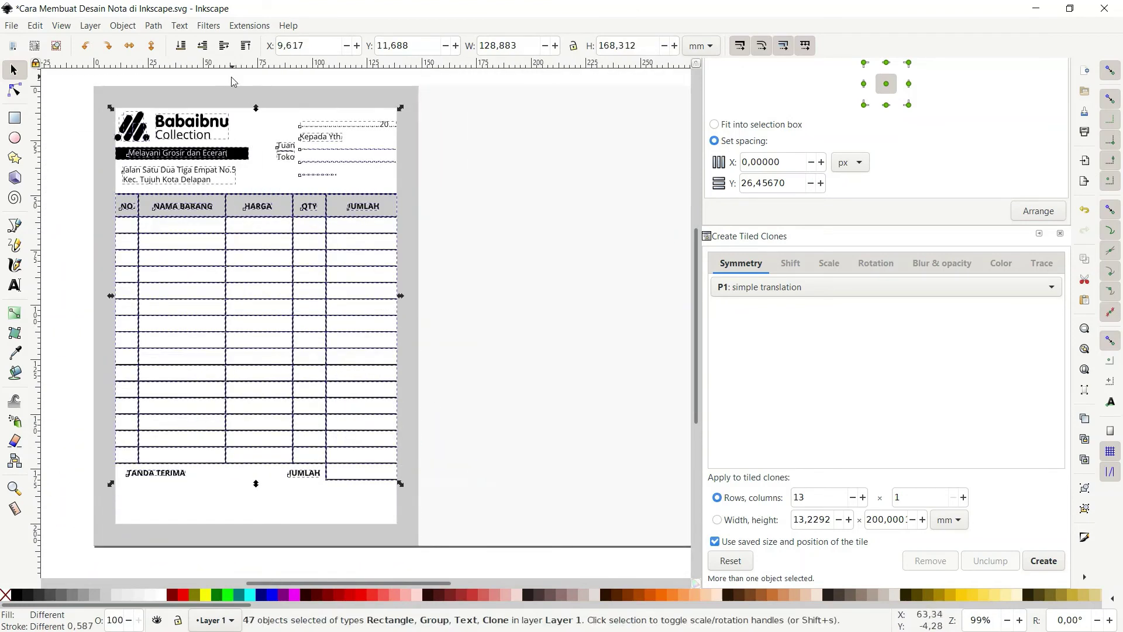
scroll(260, 115, "up", 2, "ctrl")
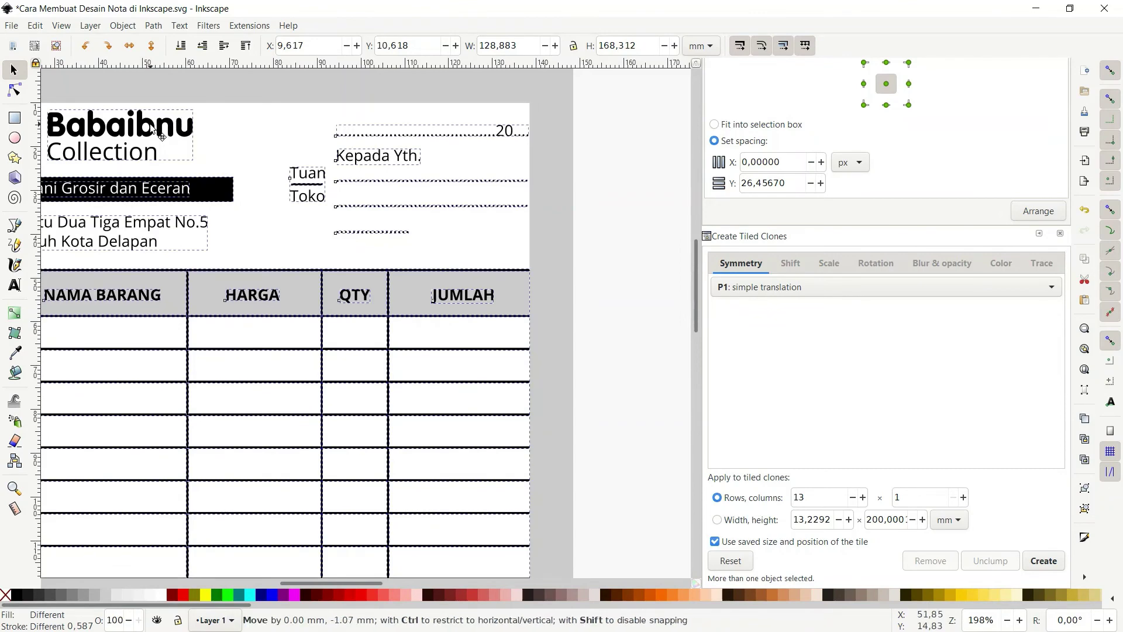
scroll(105, 123, "up", 2, "ctrl")
left_click_drag(142, 174, 215, 151)
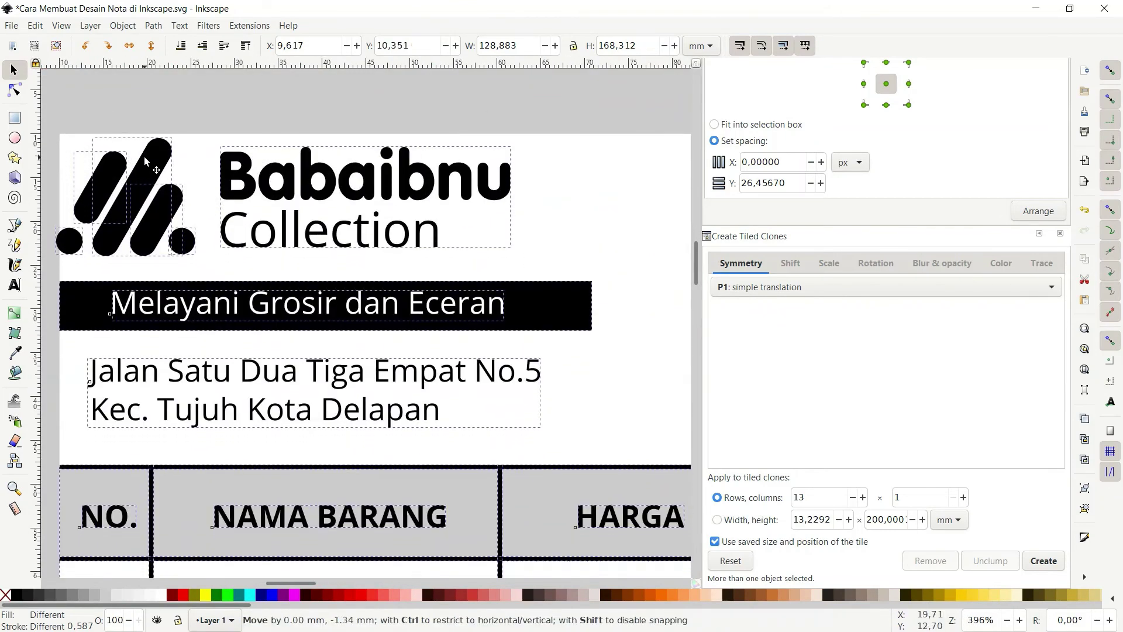
key("Down")
key("Down")
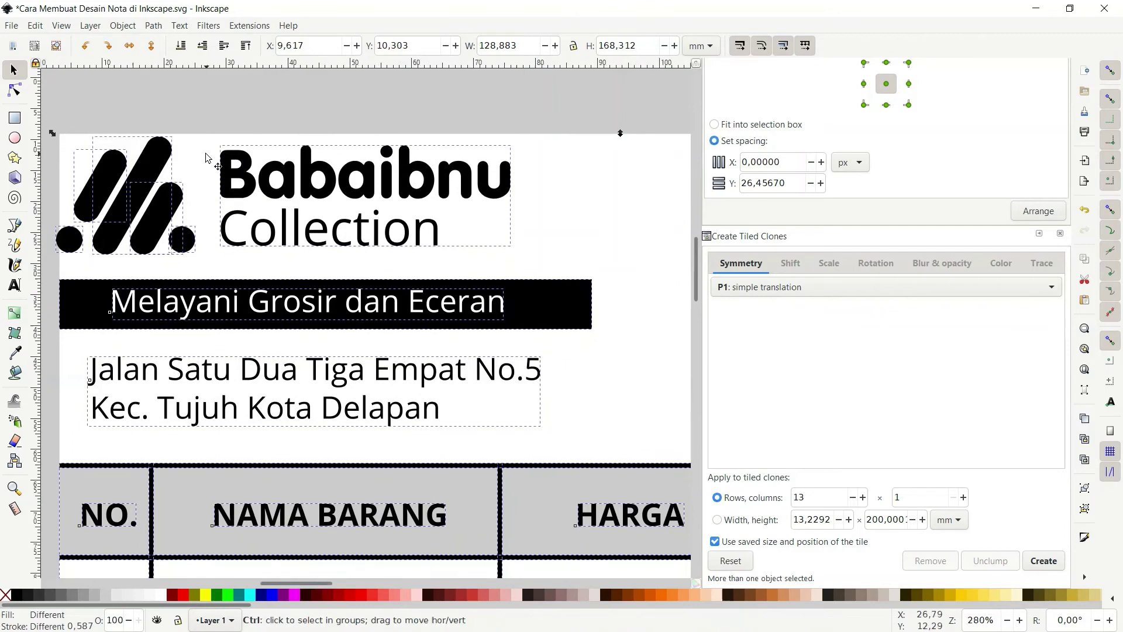
scroll(205, 152, "down", 5, "ctrl")
scroll(376, 454, "down", 2)
left_click(188, 420)
scroll(291, 279, "up", 2, "ctrl")
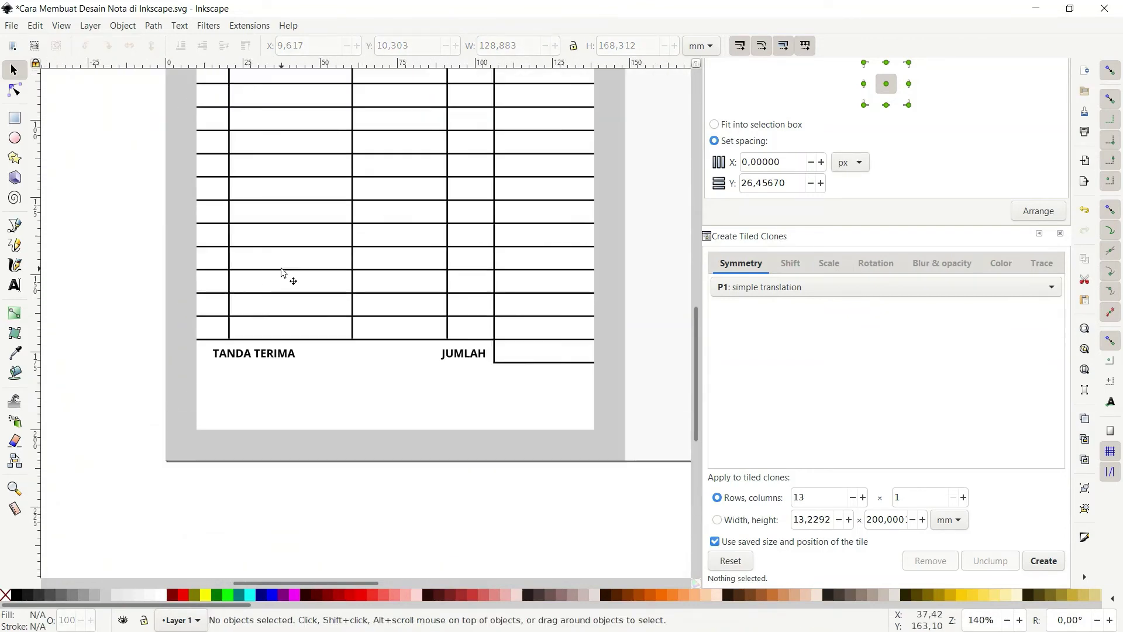
scroll(291, 276, "up", 3)
scroll(310, 223, "up", 1)
key("n")
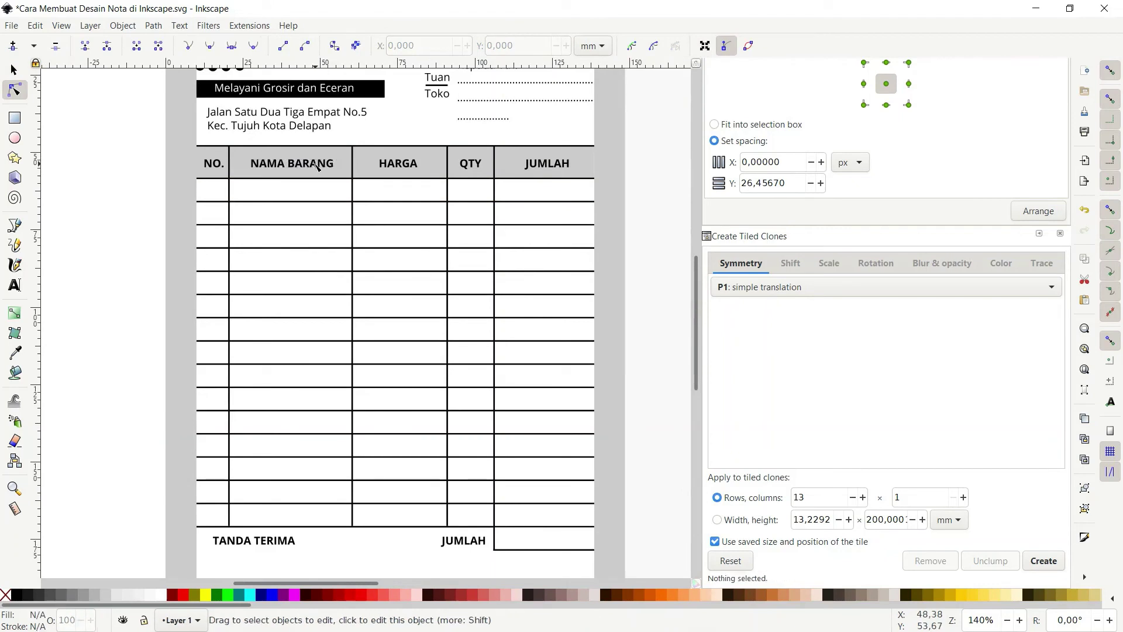
Step: Duplicate the grey table header row and place the copy below the table
left_click(244, 163)
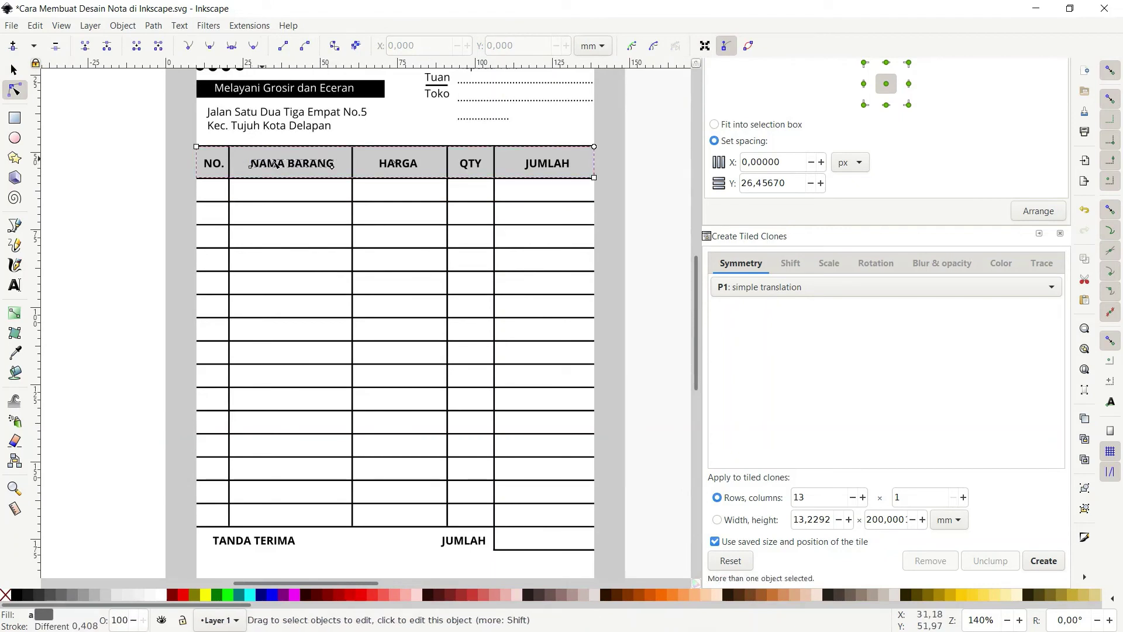
scroll(275, 164, "down", 2, "ctrl")
key("s")
left_click_drag(299, 165, 297, 386)
scroll(309, 409, "up", 3, "ctrl")
Step: Replace NAMA BARANG with 'PERHATIAN : Barang yang sudah dibeli tidak dapat ditukar / dikembalikan'
key("t")
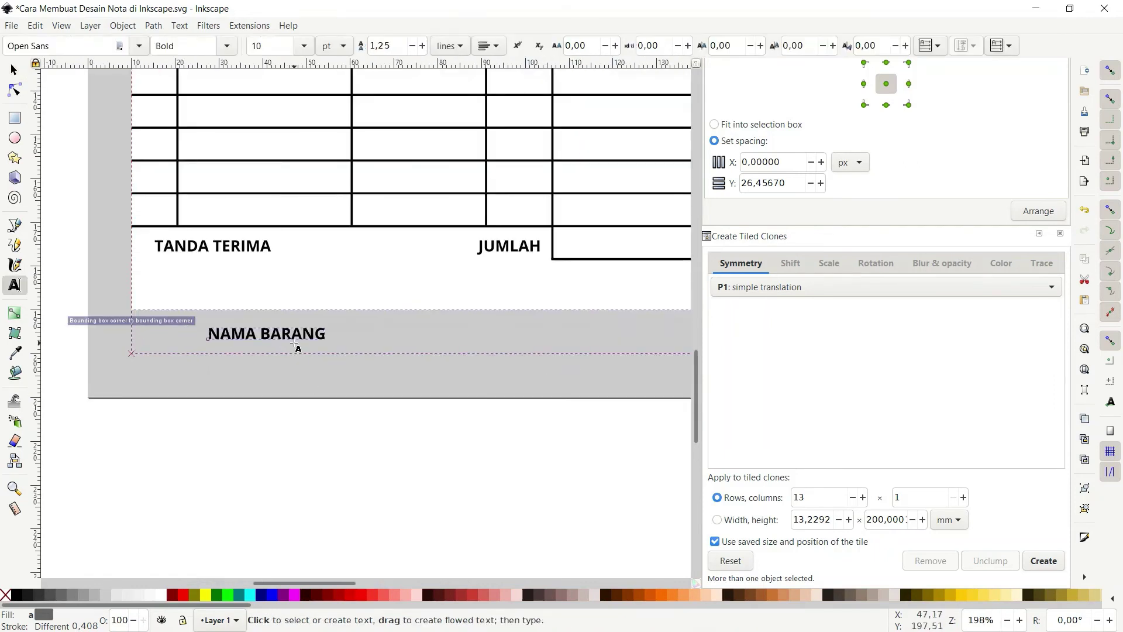
left_click(294, 337)
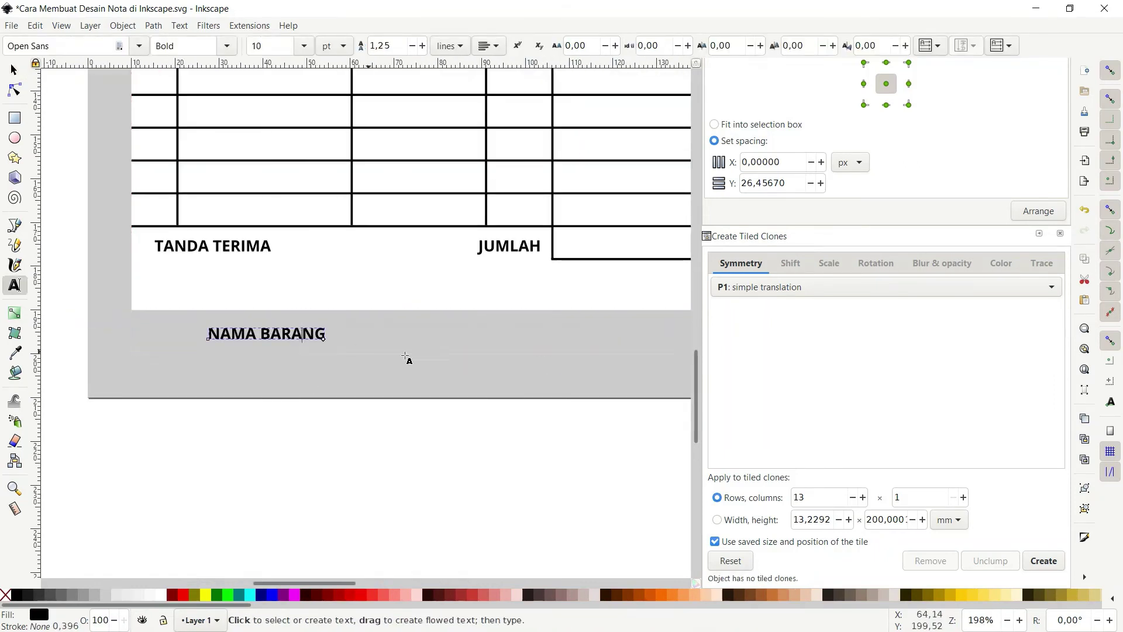
key("ctrl+a")
type("P")
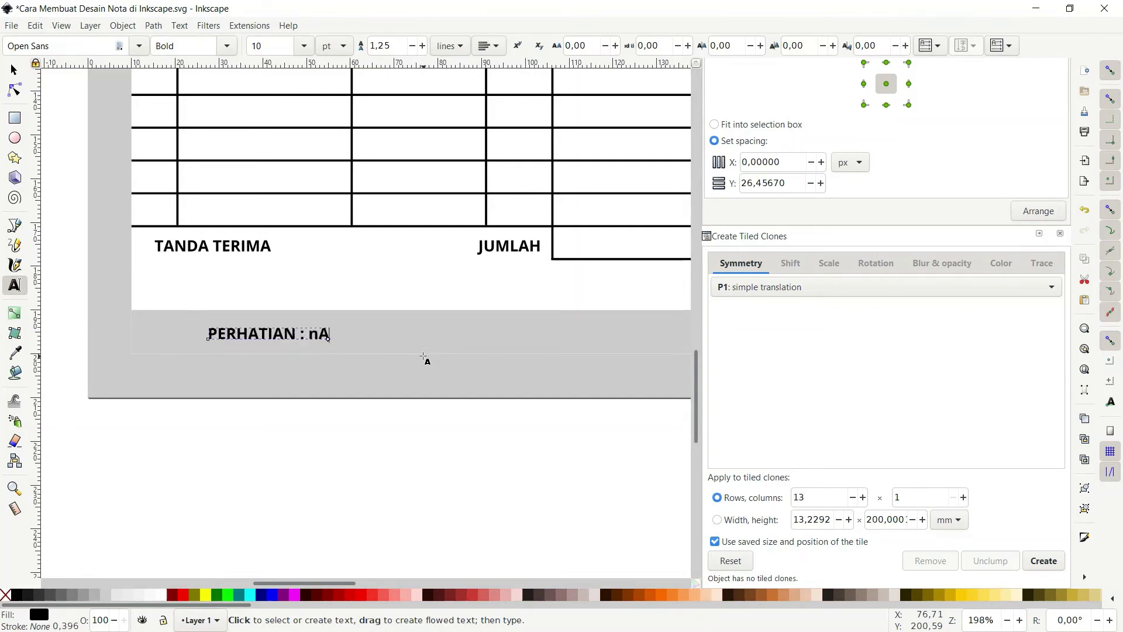
key("BackSpace")
key("BackSpace")
key("BackSpace")
key("Caps_Lock")
type("Ba")
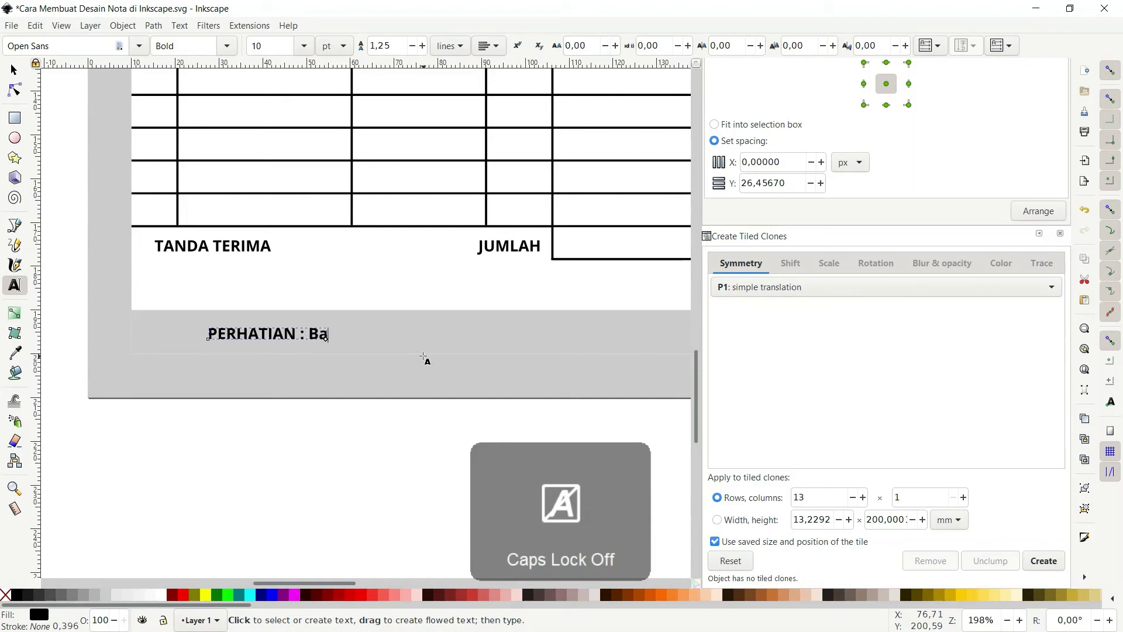
type("rang yang sudah dibeli tidak dapat ditukar / d")
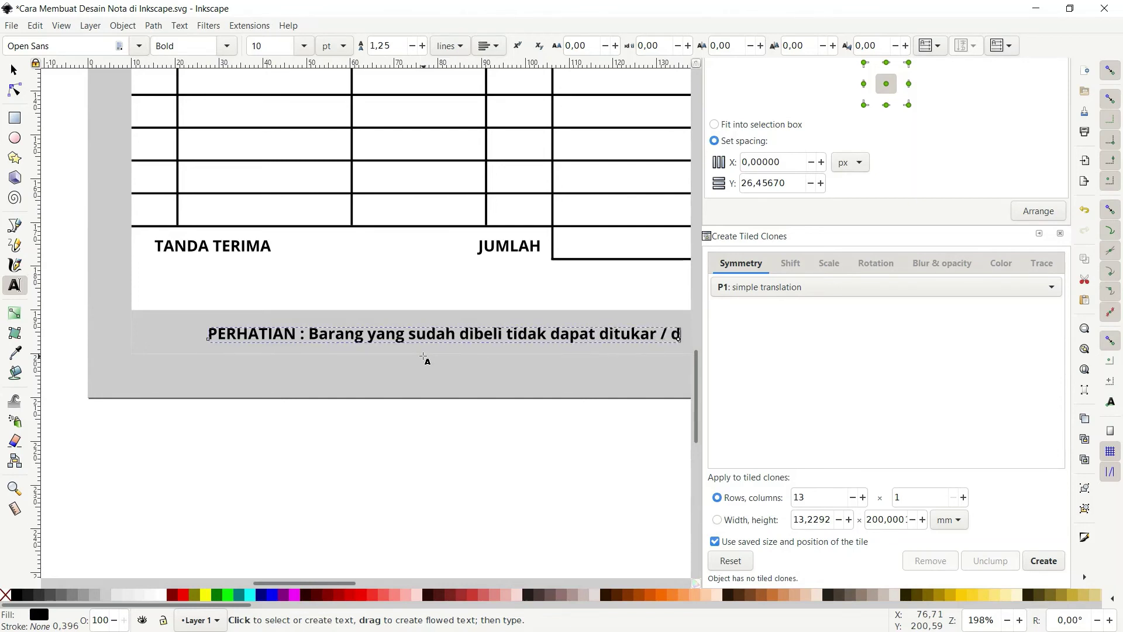
type("ikembalikan")
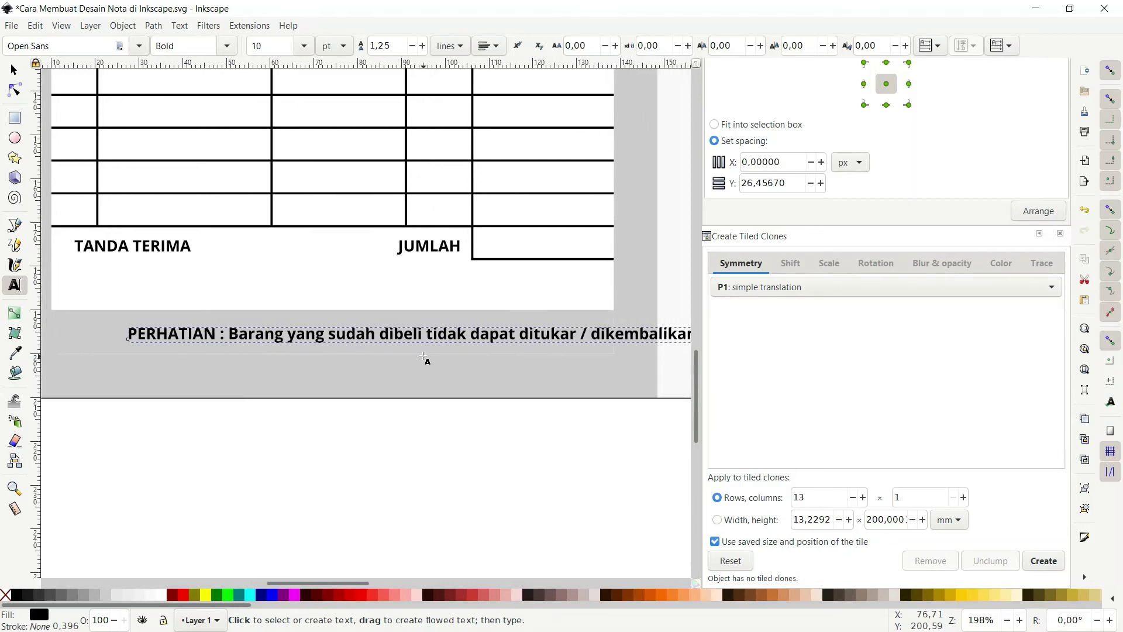
key("minus")
key("minus")
key("F1")
Step: Centre the PERHATIAN note on its grey strip using Align and Distribute
key("ctrl+a")
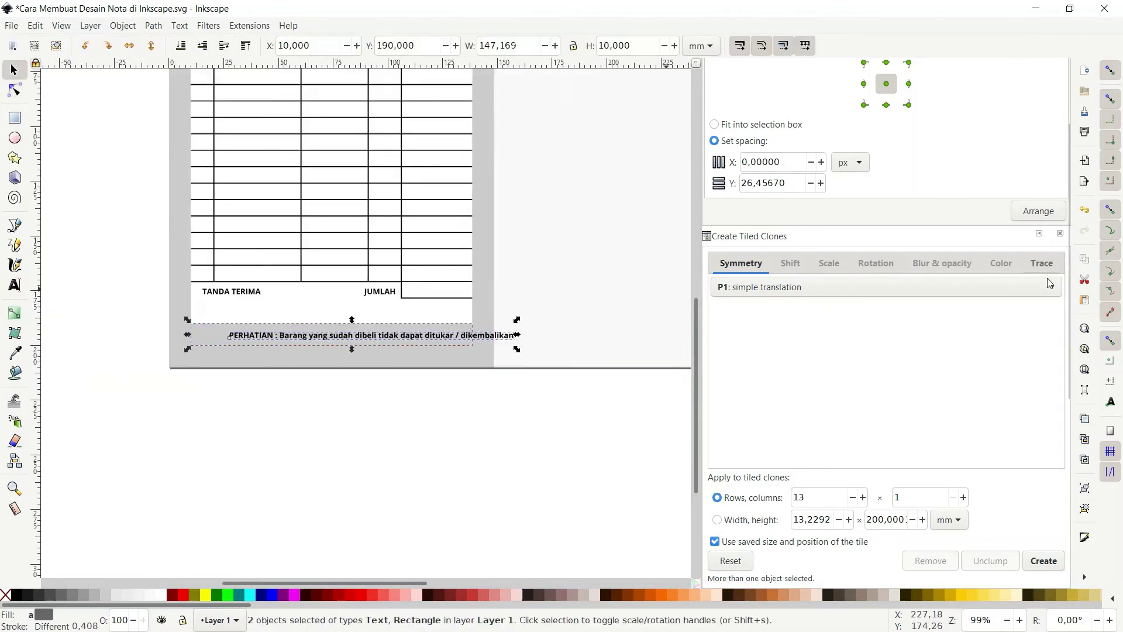
key("ctrl+shift+a")
left_click(979, 316)
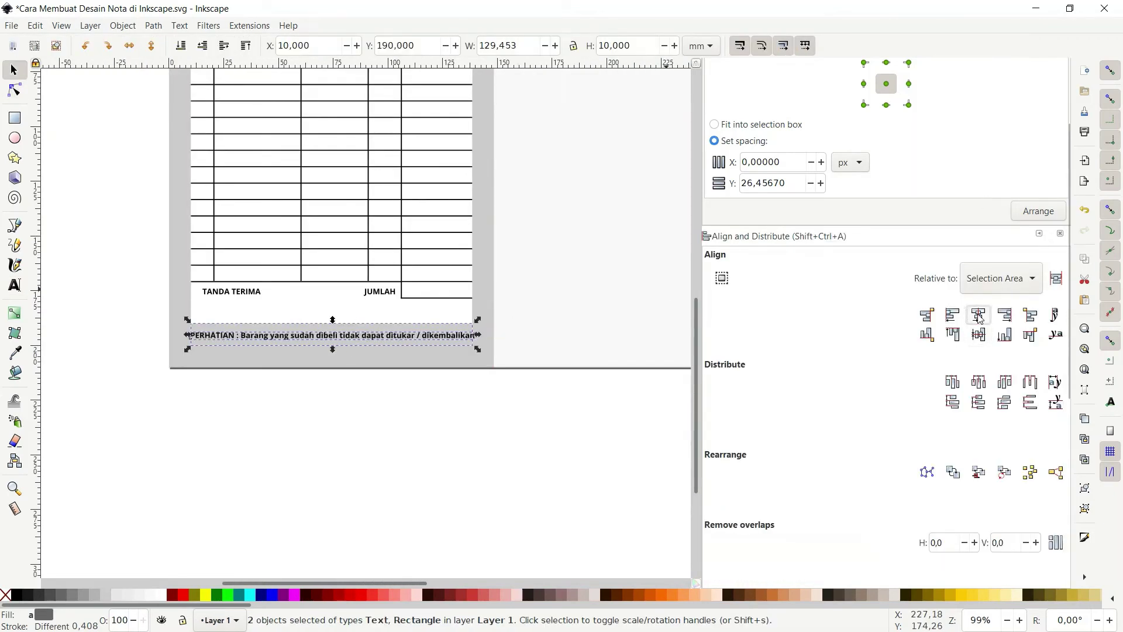
left_click(228, 509)
scroll(226, 359, "up", 1)
scroll(226, 358, "up", 2)
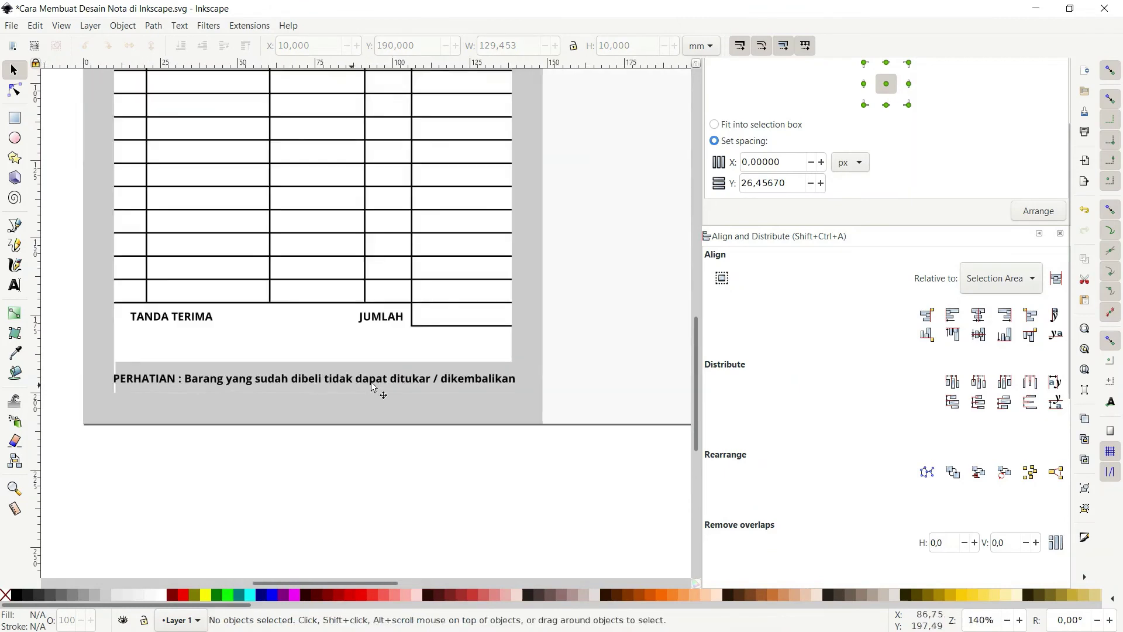
Step: Set the warning sentence after PERHATIAN to Normal font style
key("t")
left_click_drag(185, 379, 662, 373)
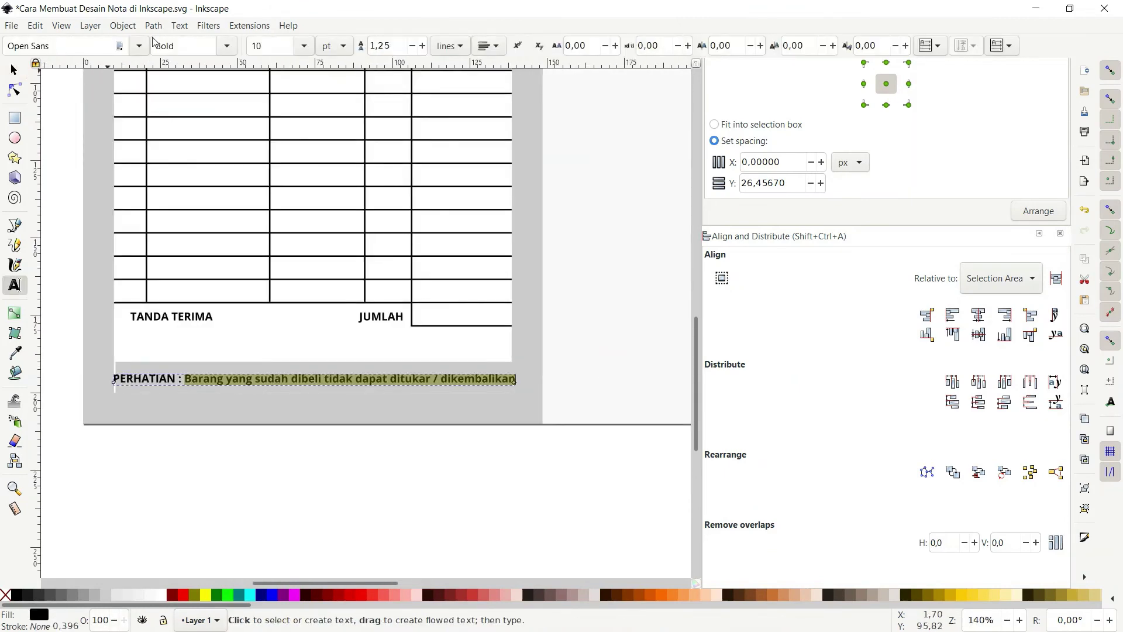
left_click(204, 40)
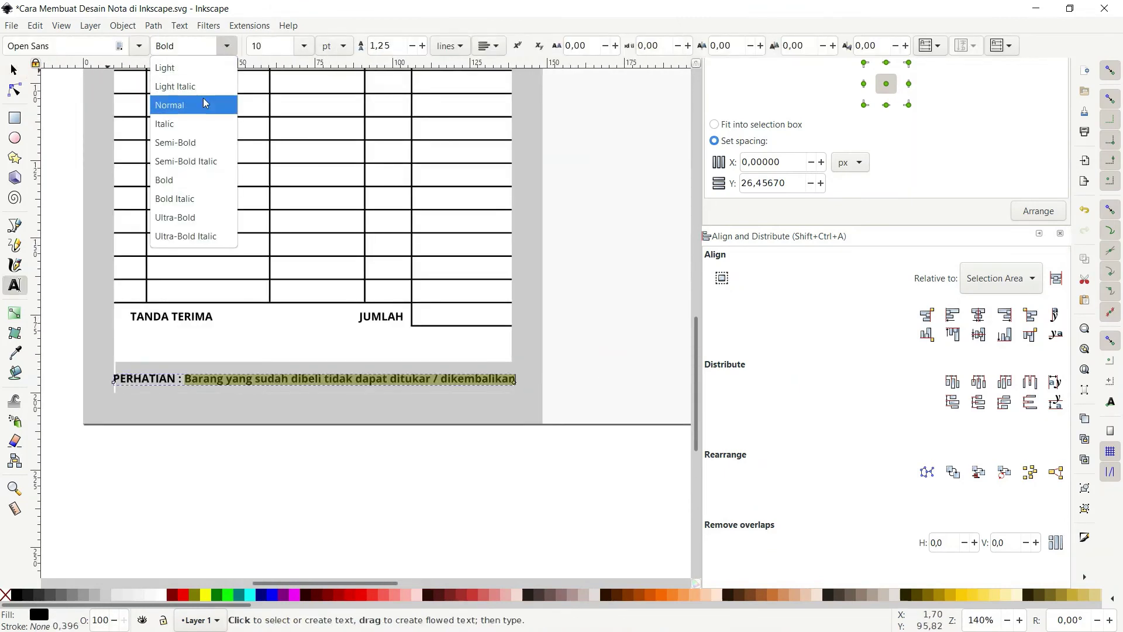
left_click(175, 104)
key("F2")
Step: Re-centre the warning text within its grey bar with the alignment buttons
left_click(175, 385, "shift")
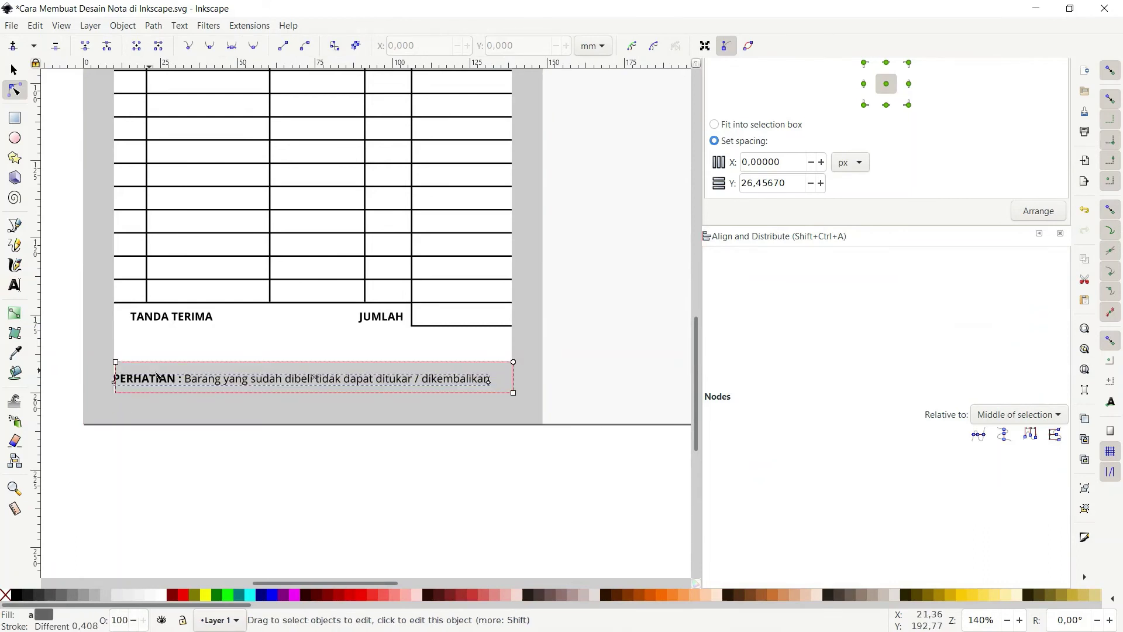
key("s")
left_click(1004, 317)
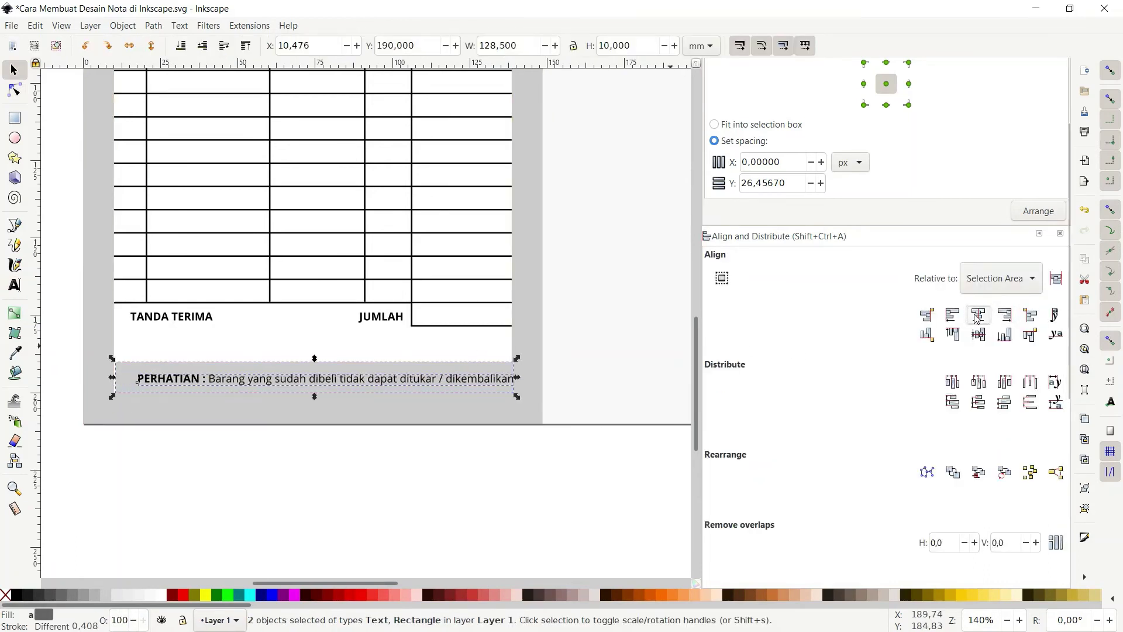
key("F2")
key("s")
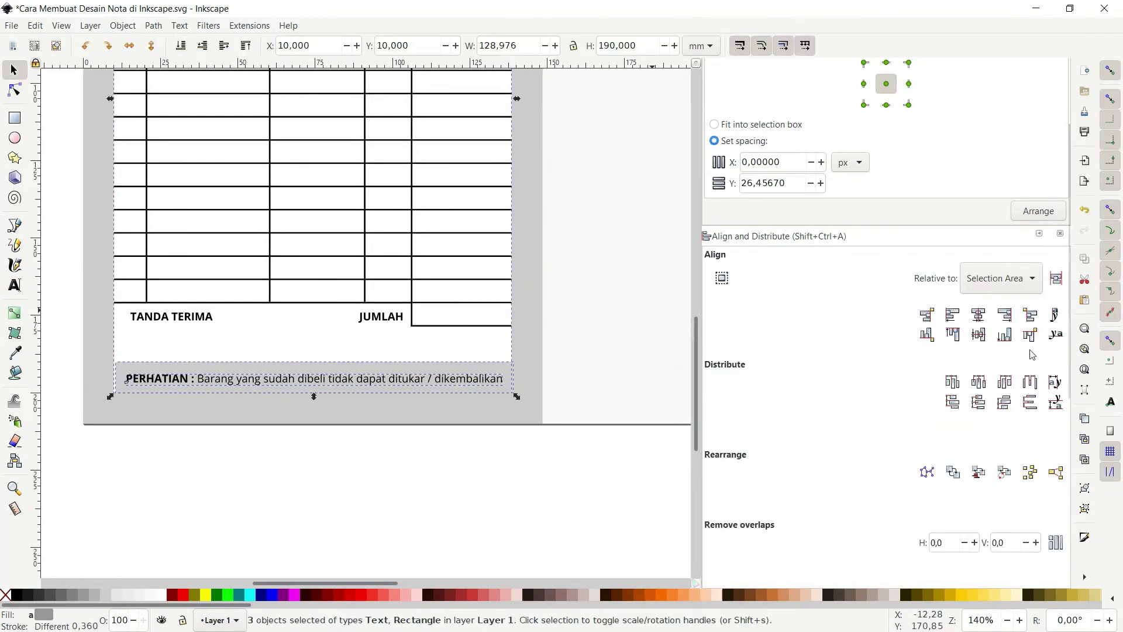
left_click(952, 316)
key("F2")
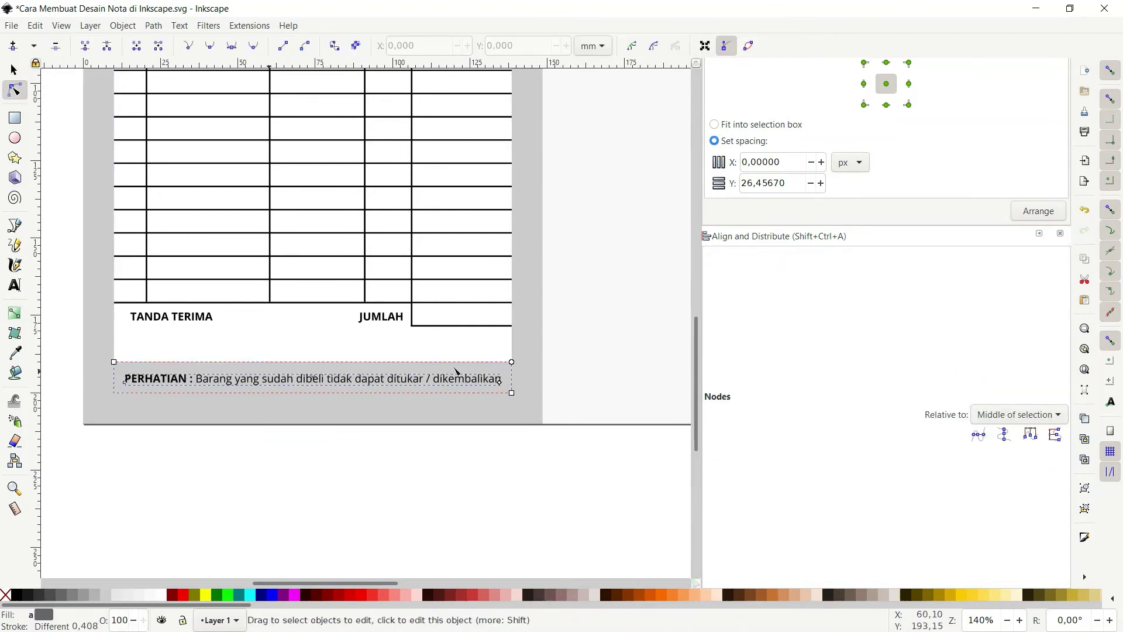
key("s")
left_click(978, 335)
key("F2")
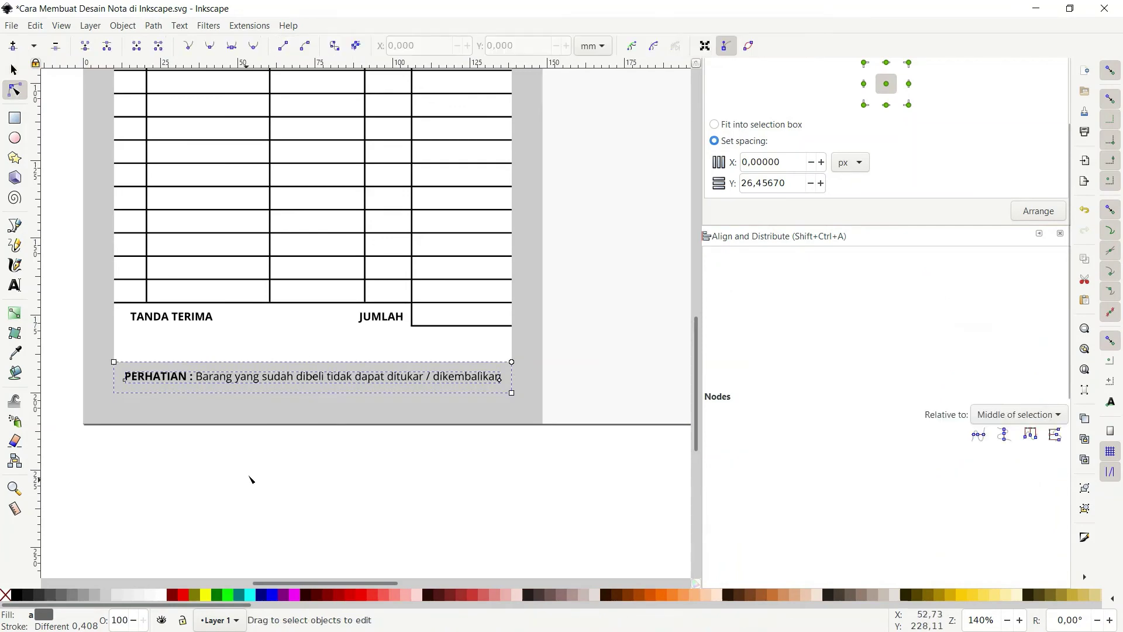
Step: Change the nota's grey background to white
scroll(276, 379, "up", 1)
scroll(453, 357, "down", 2)
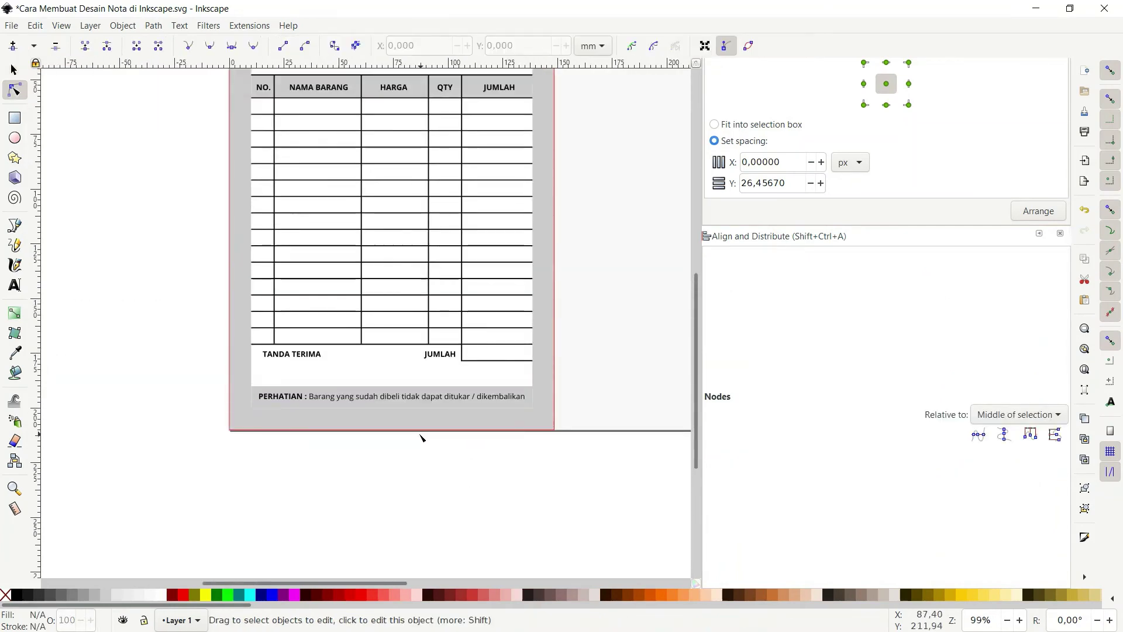
scroll(269, 329, "down", 2)
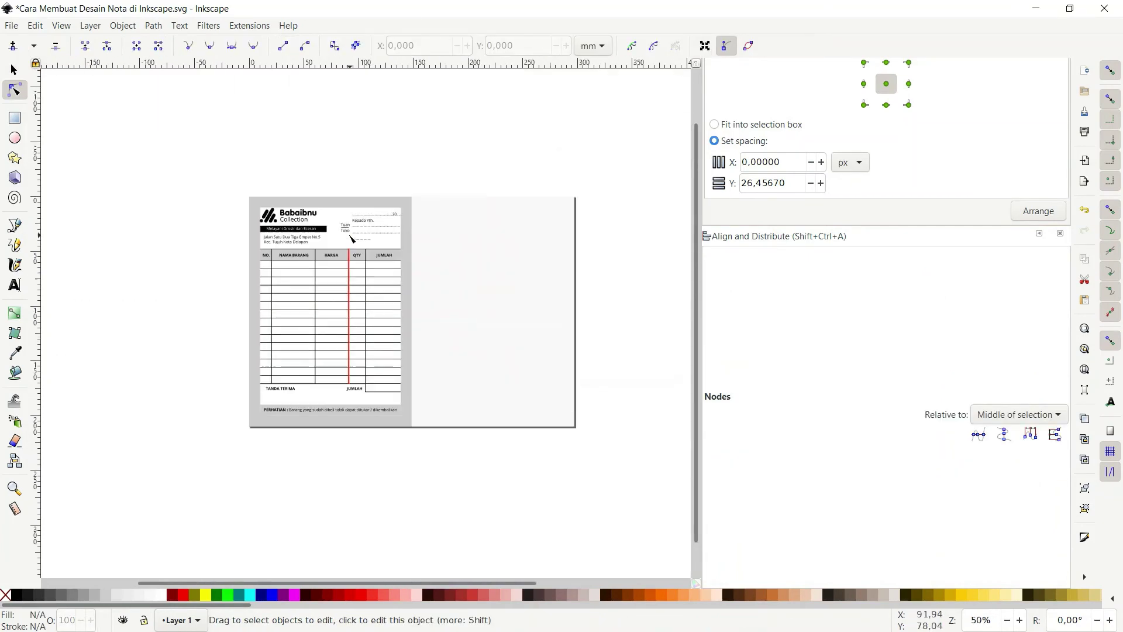
left_click(371, 251)
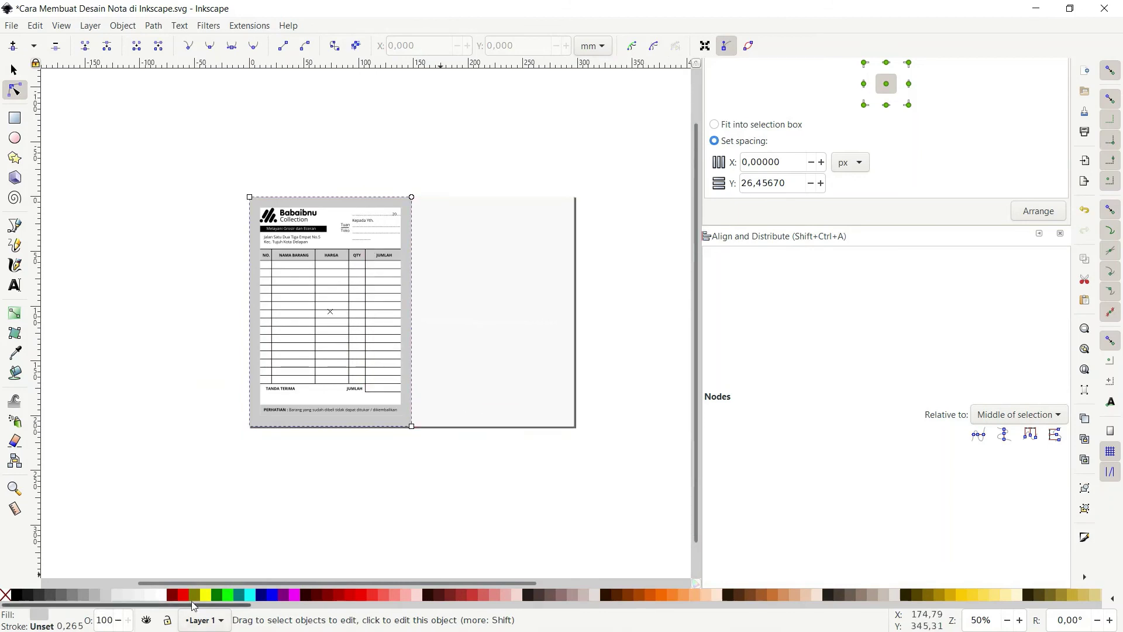
left_click(159, 594)
left_click(383, 455)
Step: Select all objects of the nota and drag the copy onto the right half of the page
scroll(268, 476, "up", 1)
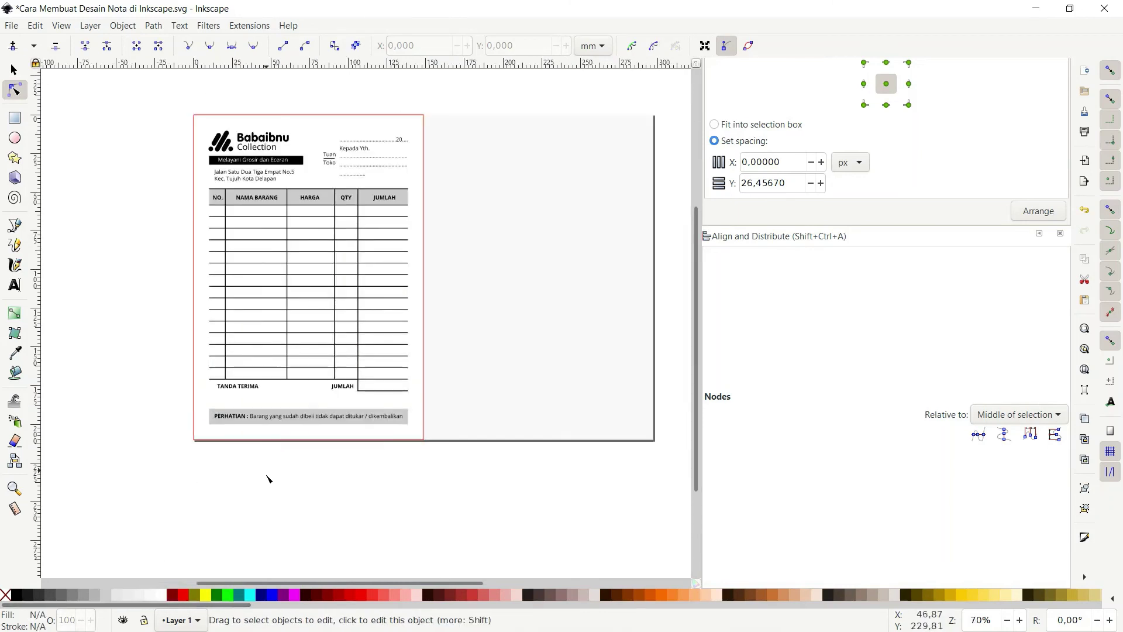
scroll(321, 446, "up", 1)
scroll(321, 433, "up", 2)
scroll(233, 462, "up", 2)
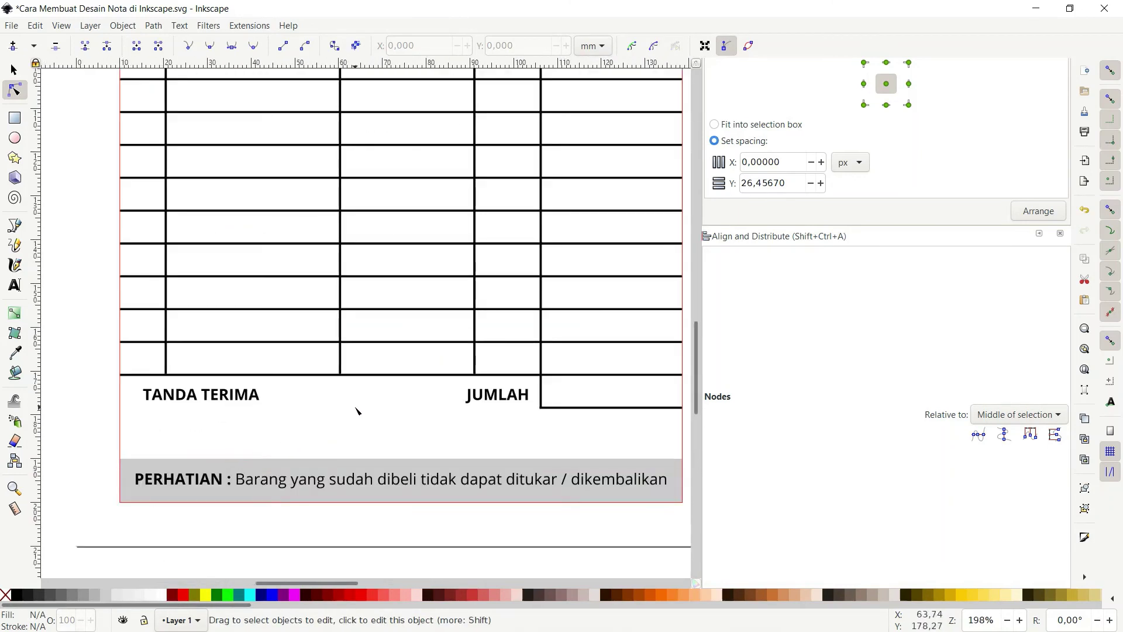
scroll(410, 380, "down", 2)
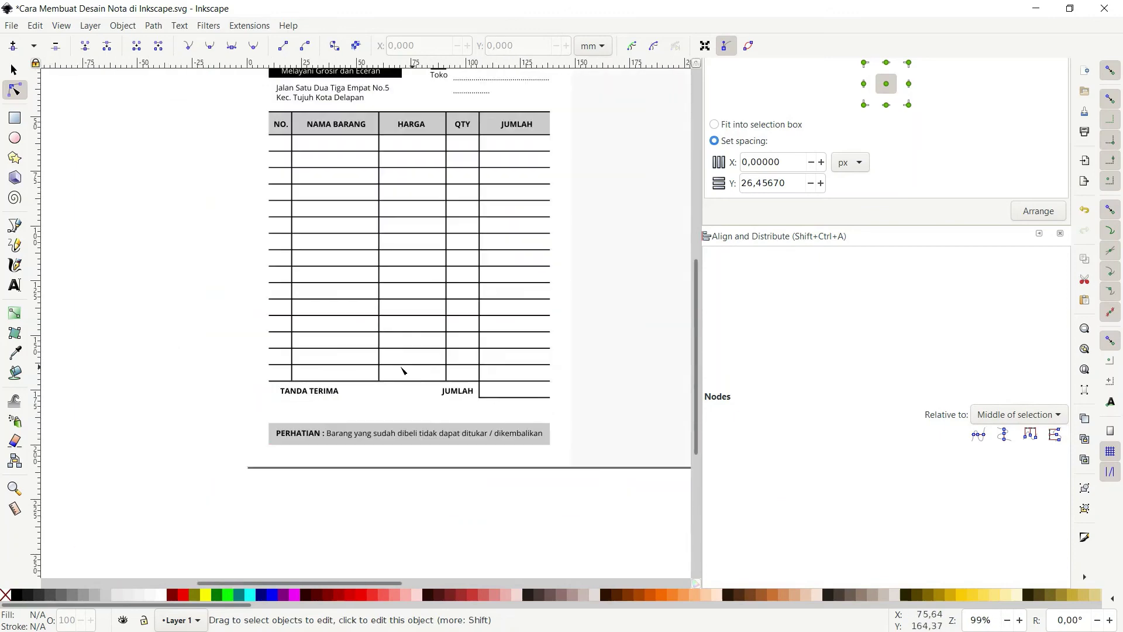
scroll(288, 351, "down", 1)
scroll(352, 183, "up", 2)
scroll(236, 192, "down", 2)
scroll(237, 192, "down", 1)
key("s")
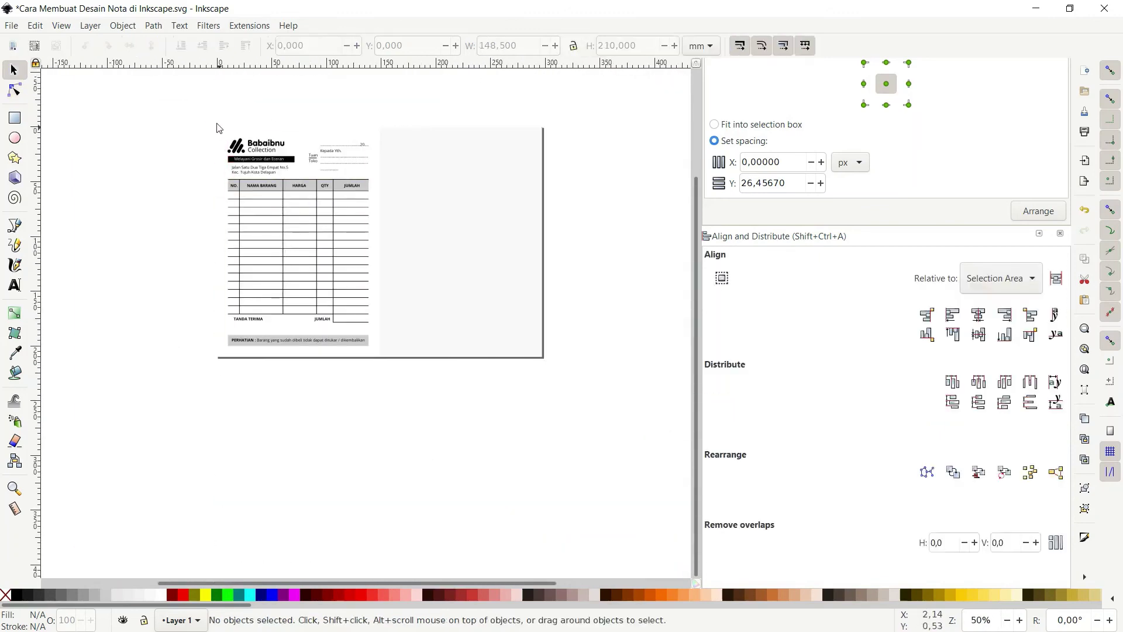
left_click_drag(185, 96, 396, 385)
left_click(426, 204)
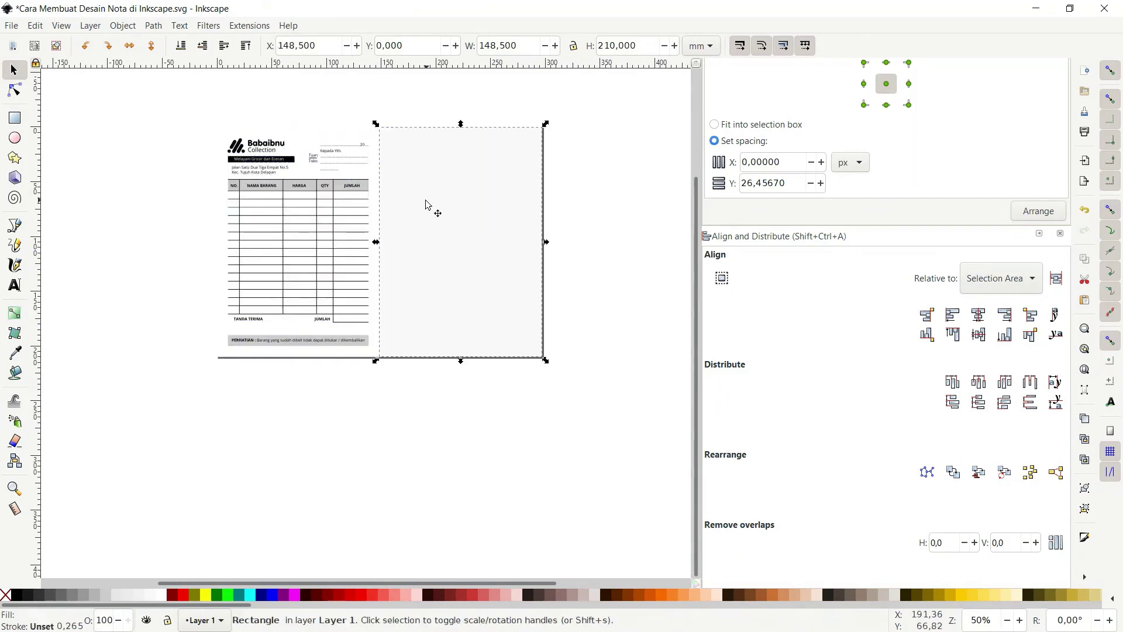
left_click(228, 115)
left_click_drag(175, 92, 439, 410)
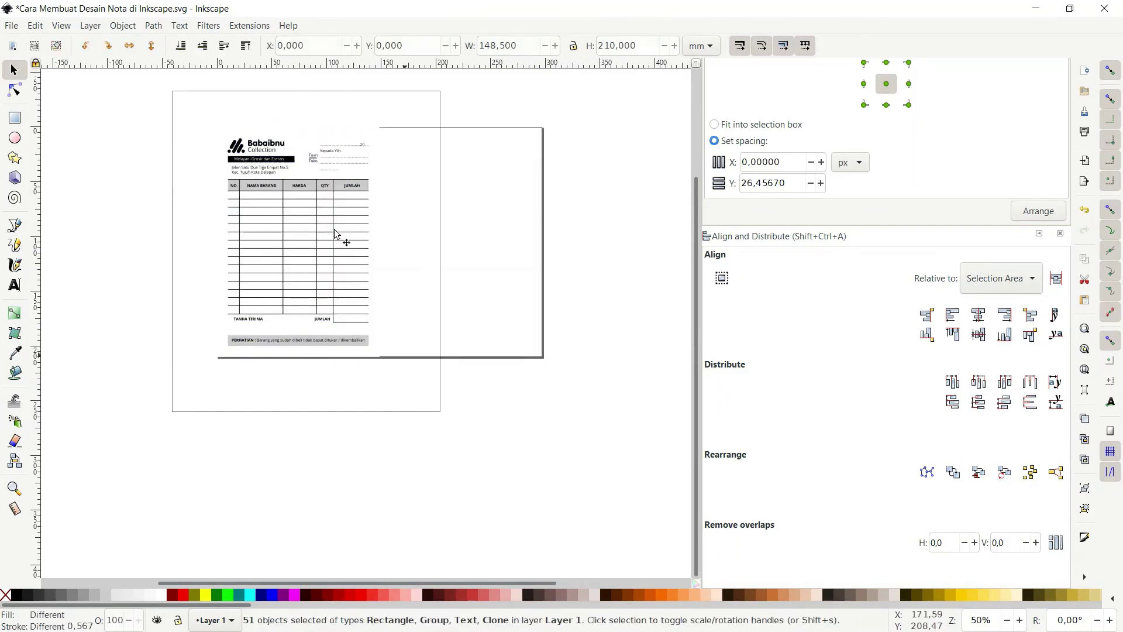
left_click_drag(249, 142, 375, 180)
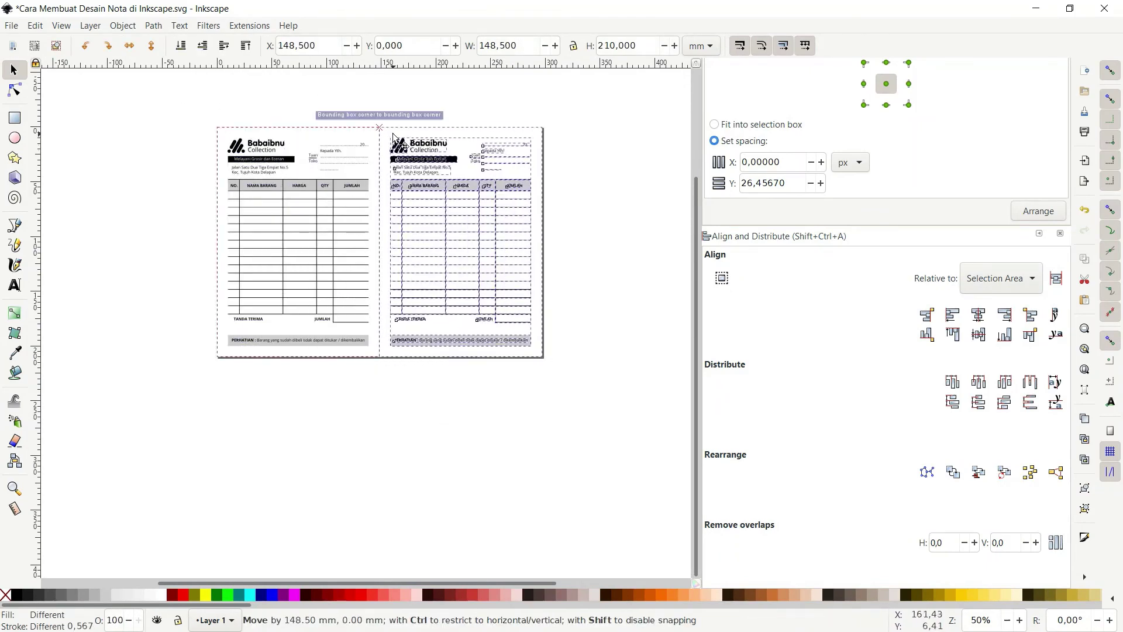
scroll(377, 184, "up", 3)
key("n")
Step: Delete the white rectangle covering the left half of the page
scroll(386, 204, "down", 2)
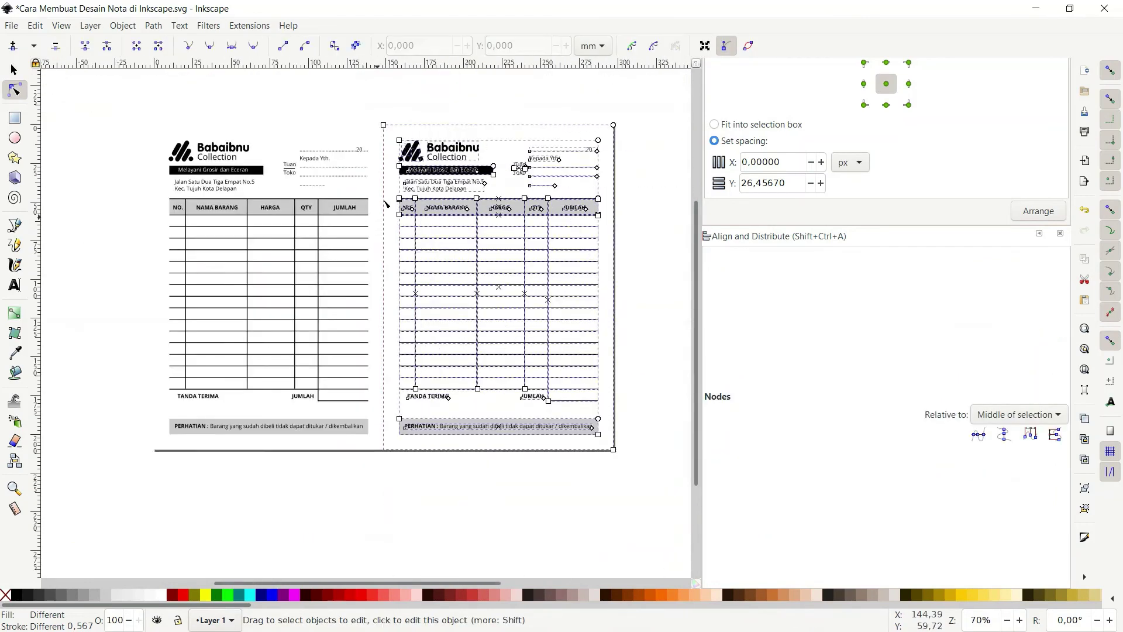
left_click(375, 135)
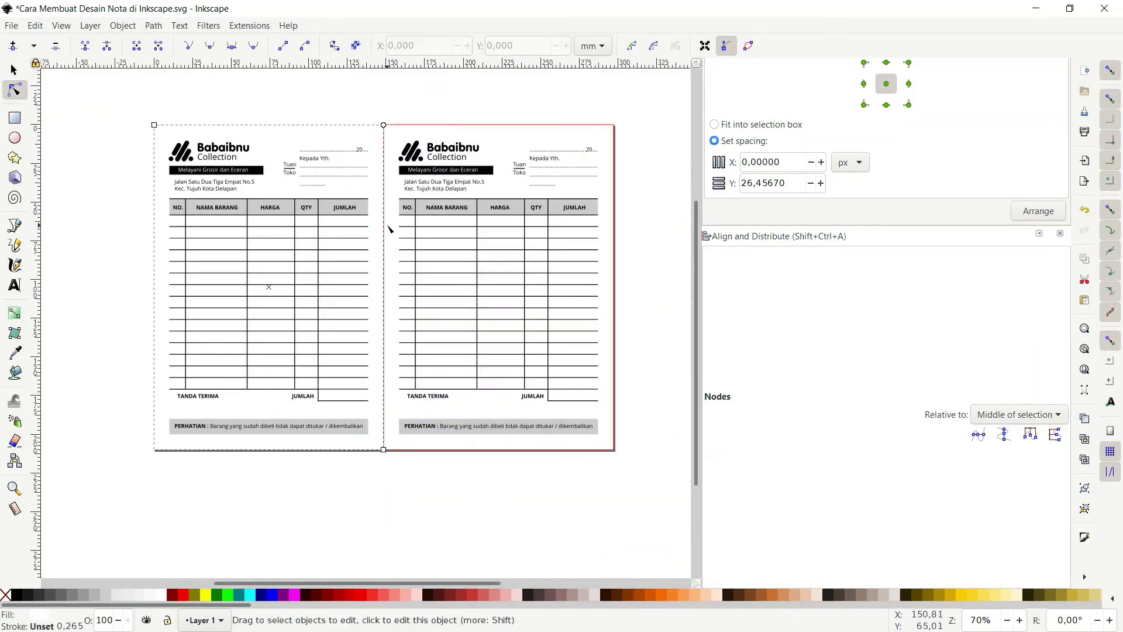
key("r")
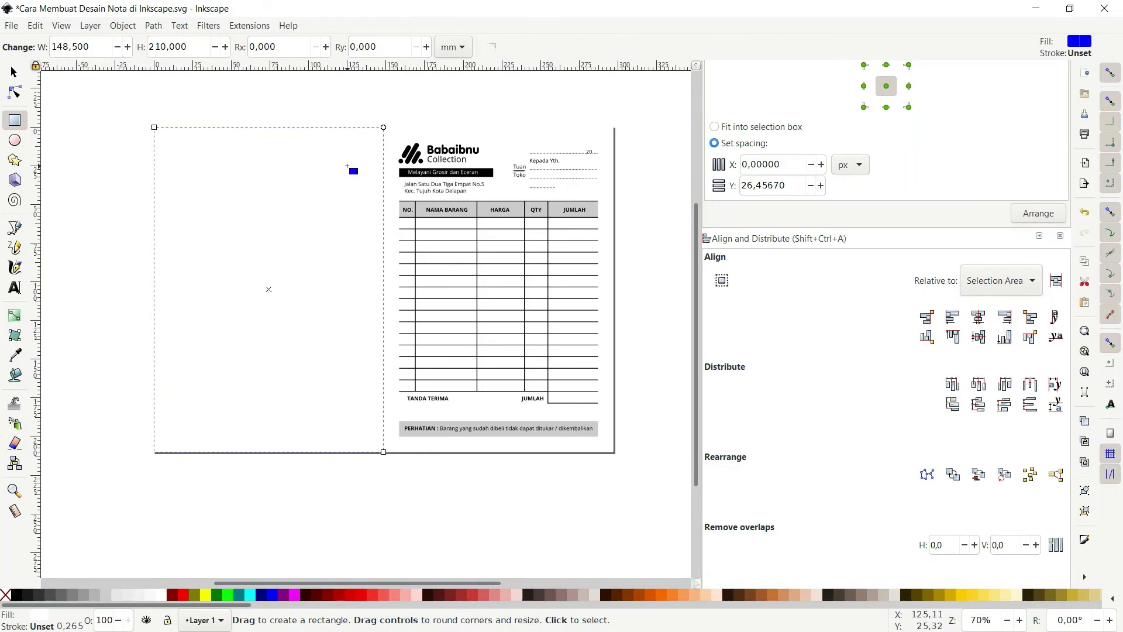
key("Delete")
Step: Begin a straight cut line between the two nota copies
left_click(15, 228)
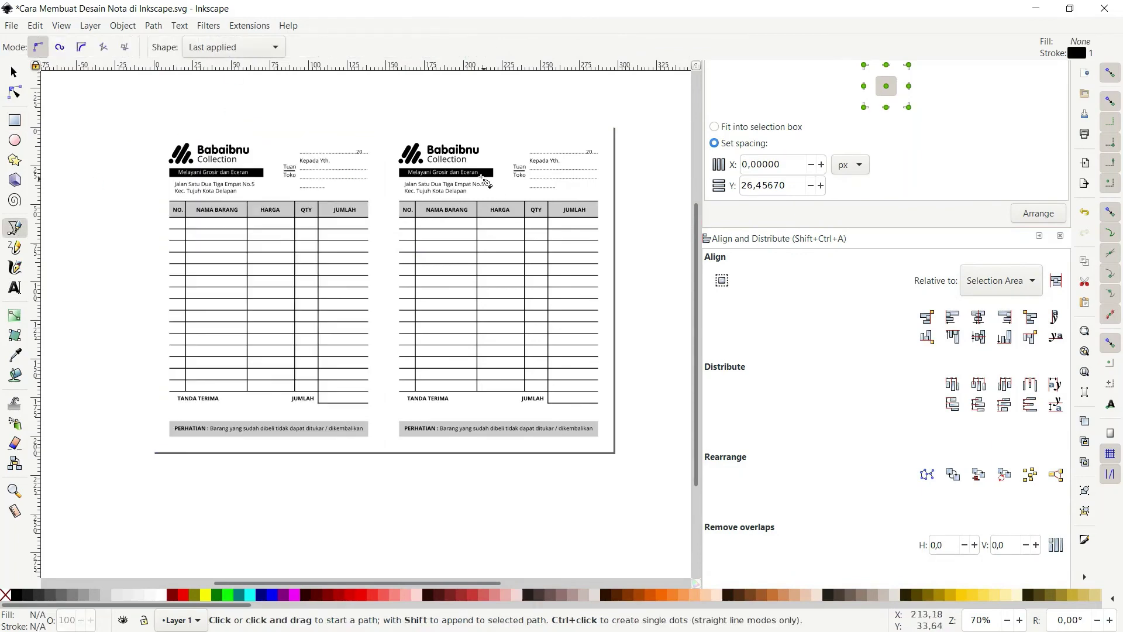
scroll(375, 141, "up", 2)
left_click(374, 137)
scroll(388, 308, "down", 15)
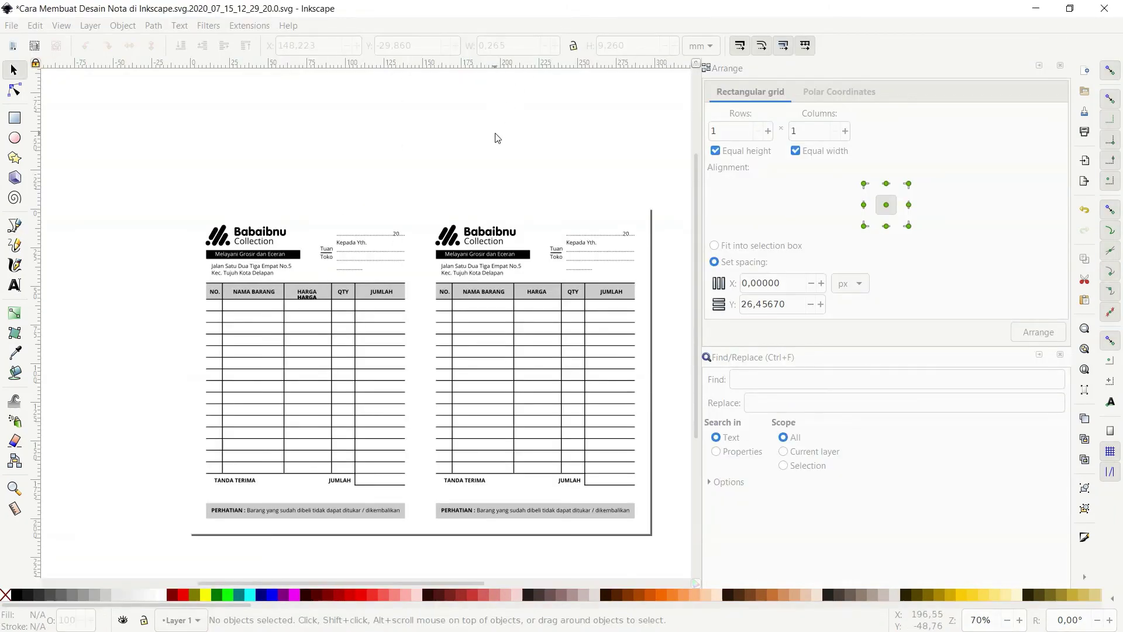
Step: Draw a vertical straight line from the page top to bottom between the two copies
left_click(15, 226)
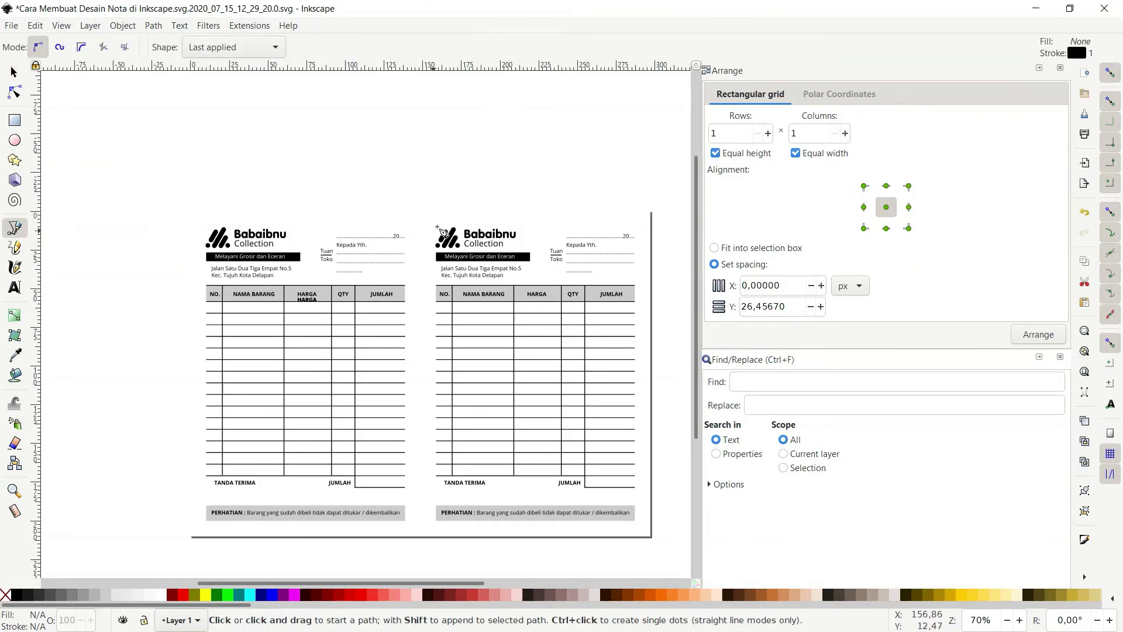
scroll(440, 230, "up", 3)
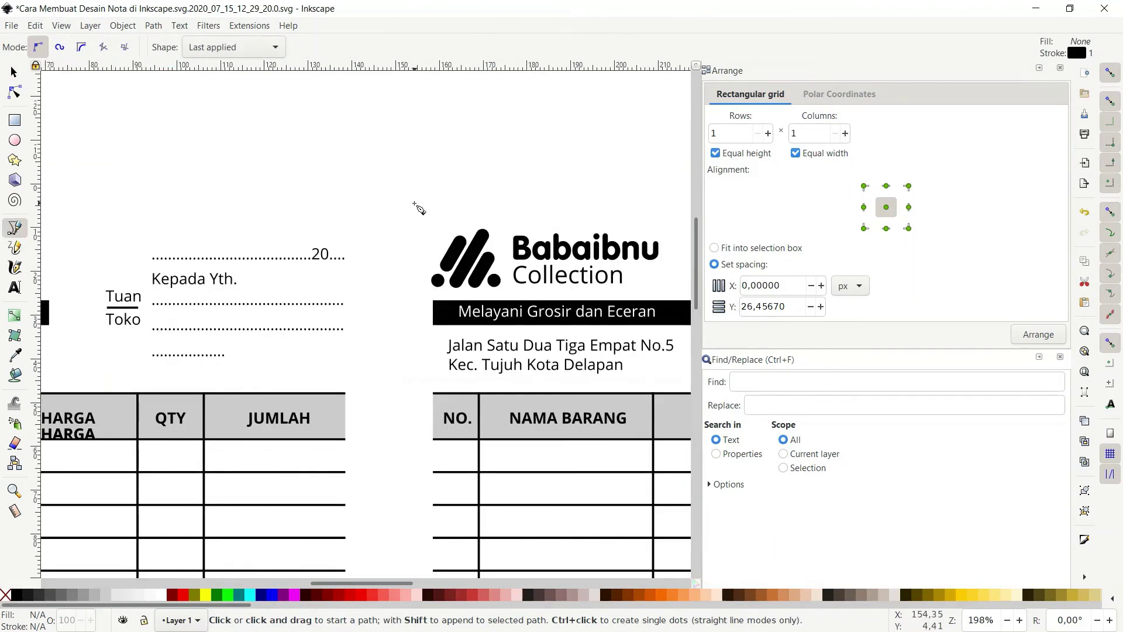
left_click(386, 212)
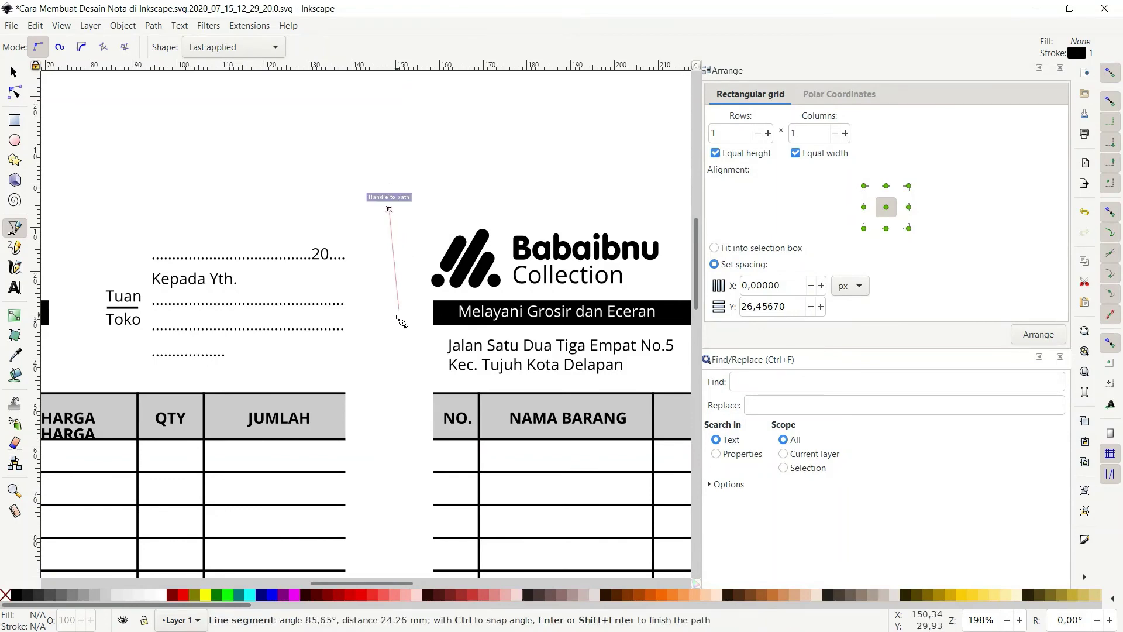
scroll(397, 321, "down", 10)
scroll(396, 321, "down", 5)
scroll(391, 346, "down", 5)
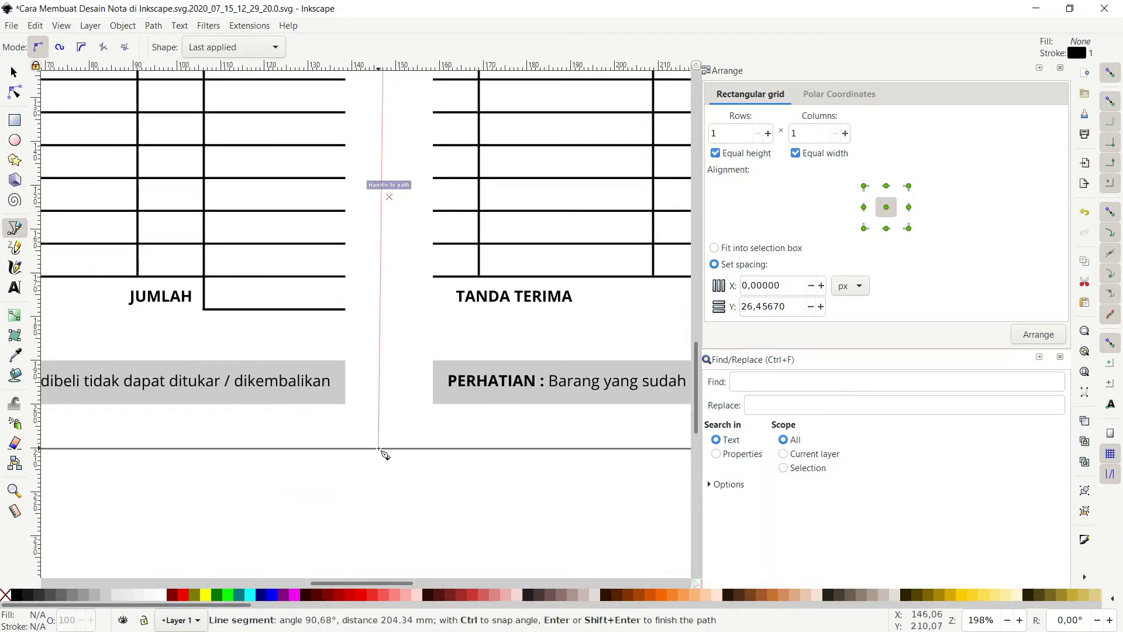
double_click(386, 449)
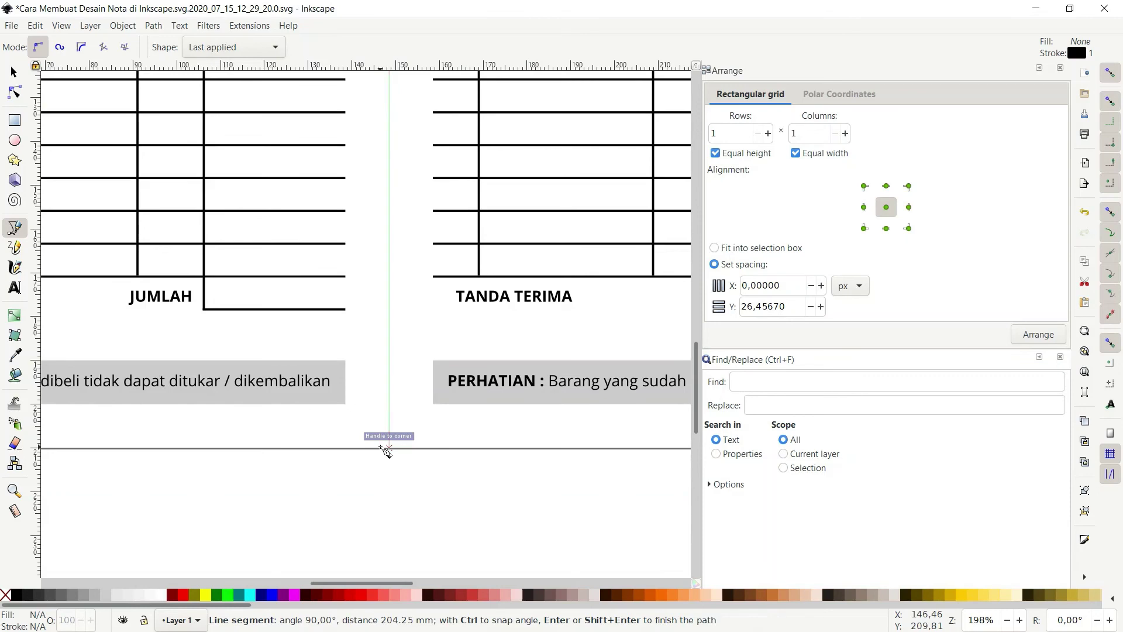
scroll(463, 393, "down", 1, "ctrl")
scroll(465, 391, "down", 1, "ctrl")
scroll(465, 391, "down", 2, "ctrl")
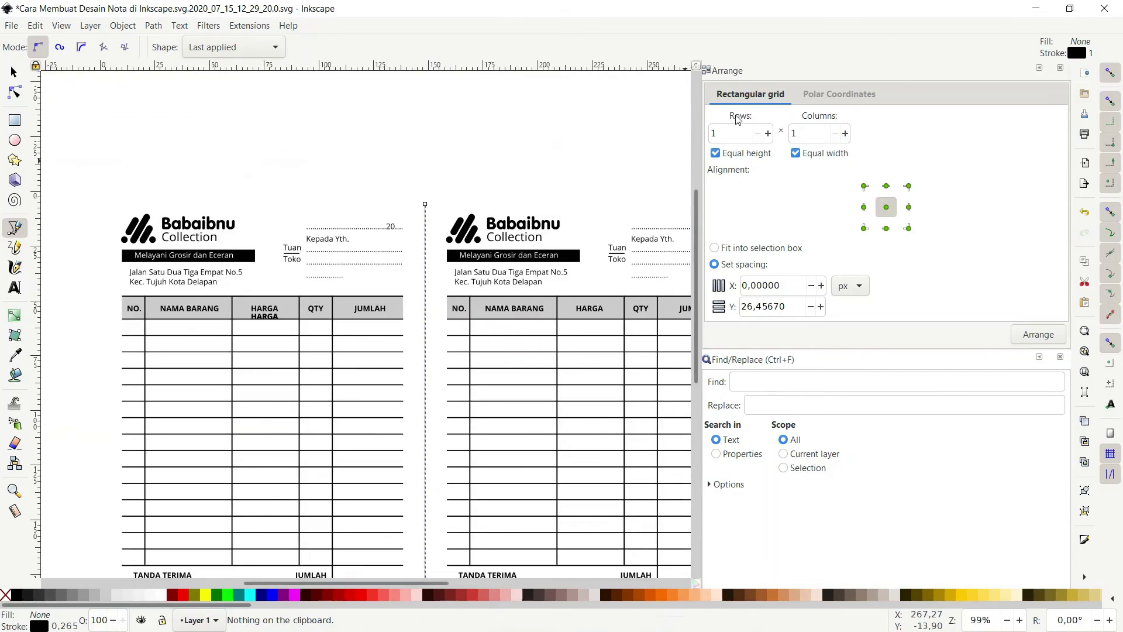
scroll(322, 213, "up", 5, "ctrl")
scroll(321, 214, "up", 3)
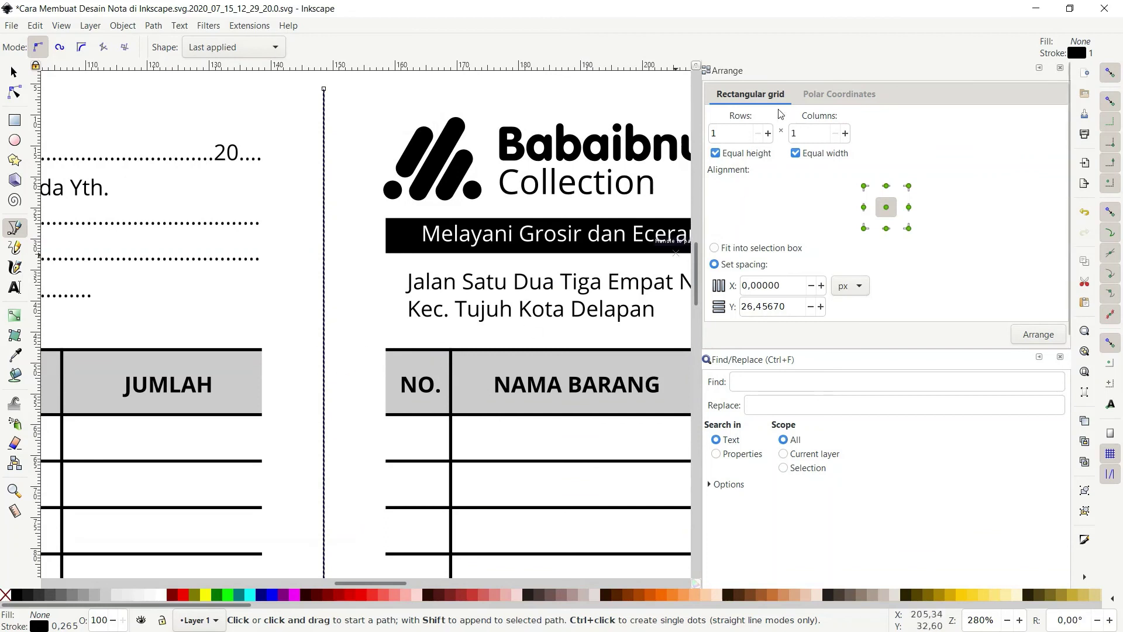
Step: Give the cut line a dotted dash pattern in Fill and Stroke's Stroke style
key("shift+ctrl+f")
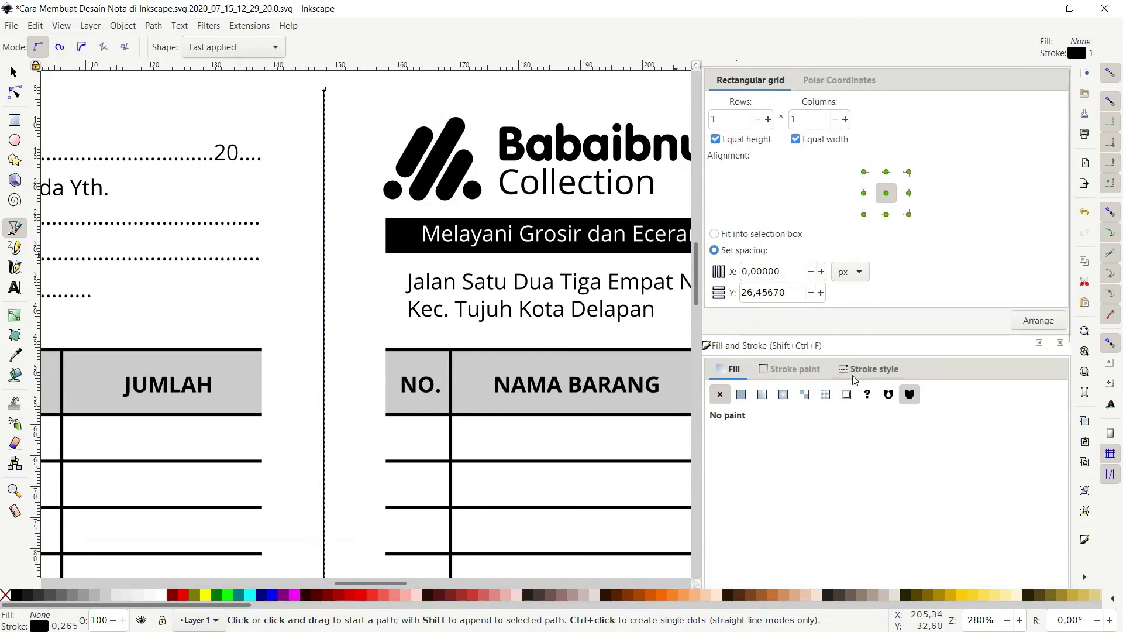
left_click(865, 374)
left_click(827, 384)
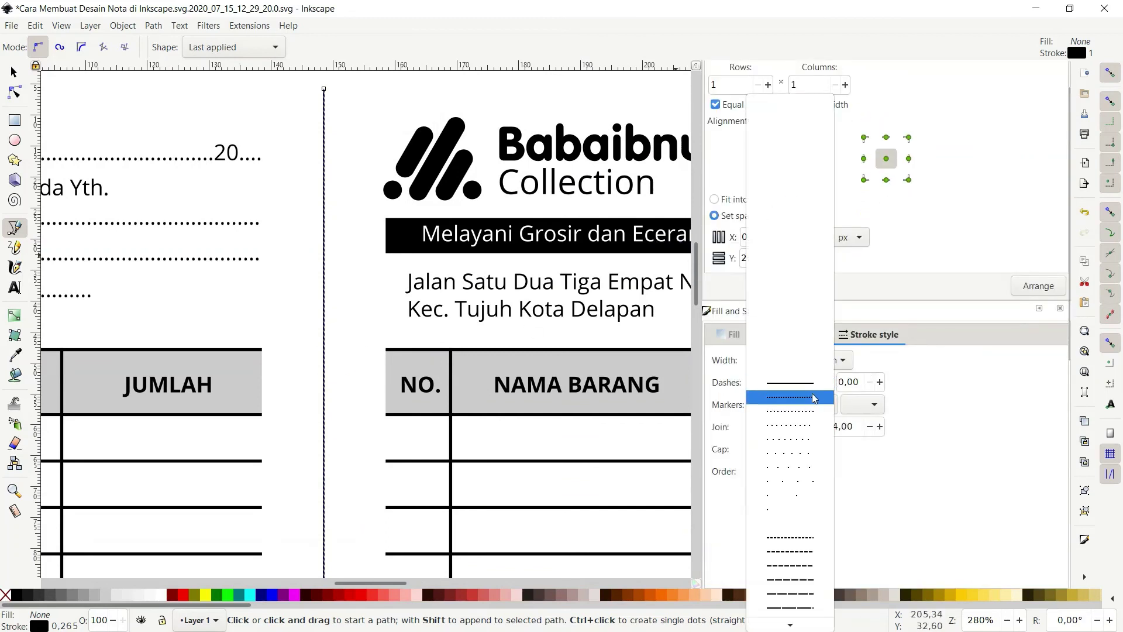
left_click(805, 474)
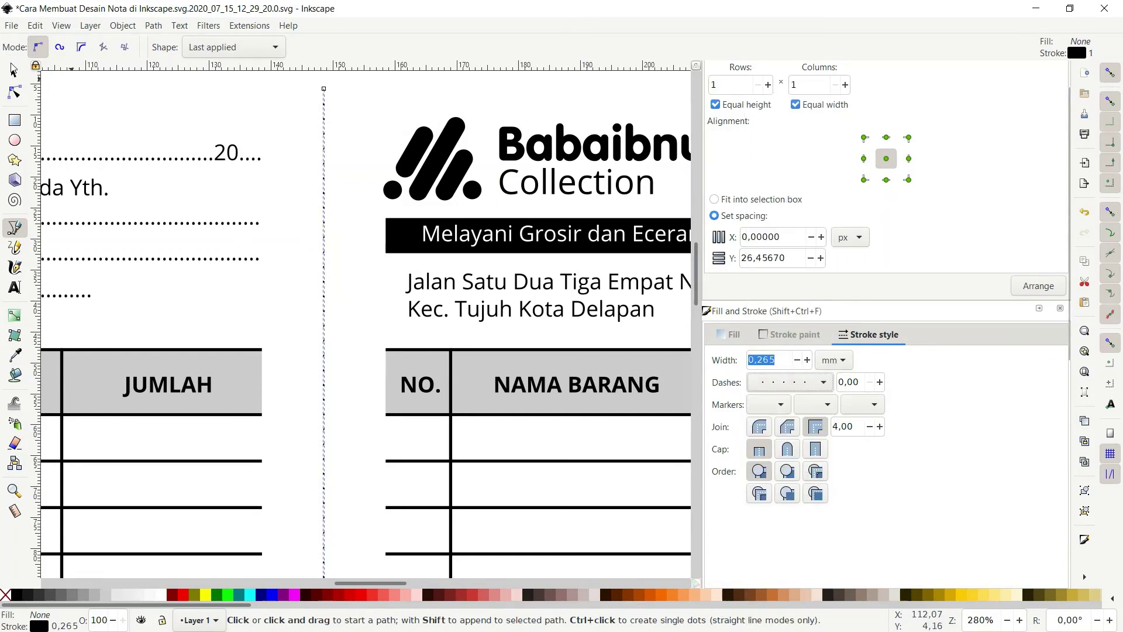
key("s")
left_click(348, 161)
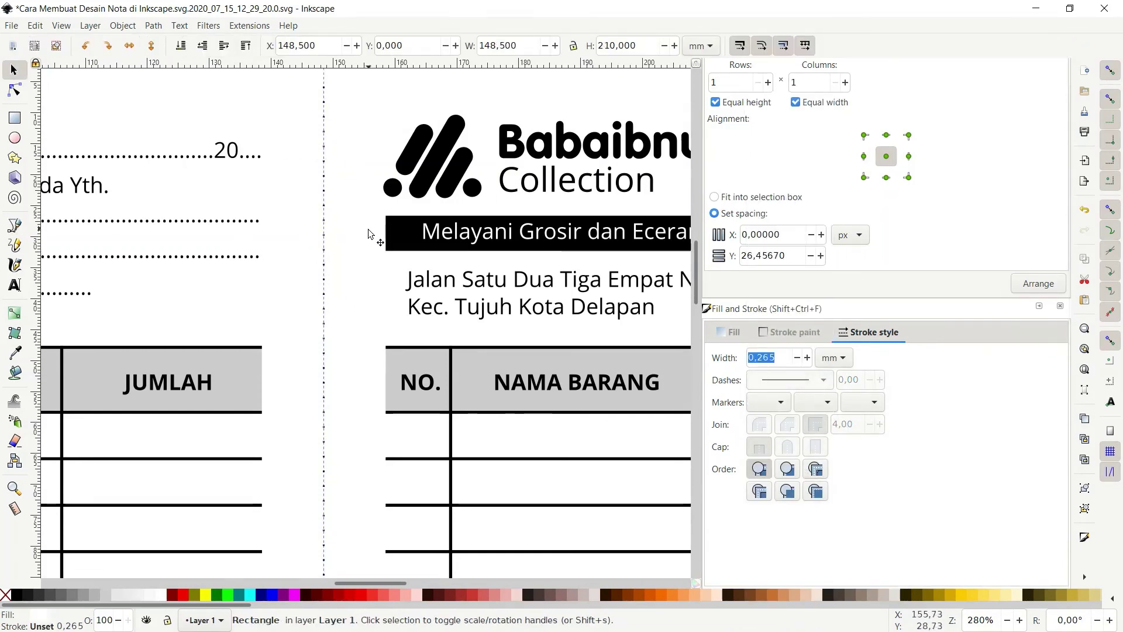
scroll(440, 113, "down", 1)
left_click(389, 108)
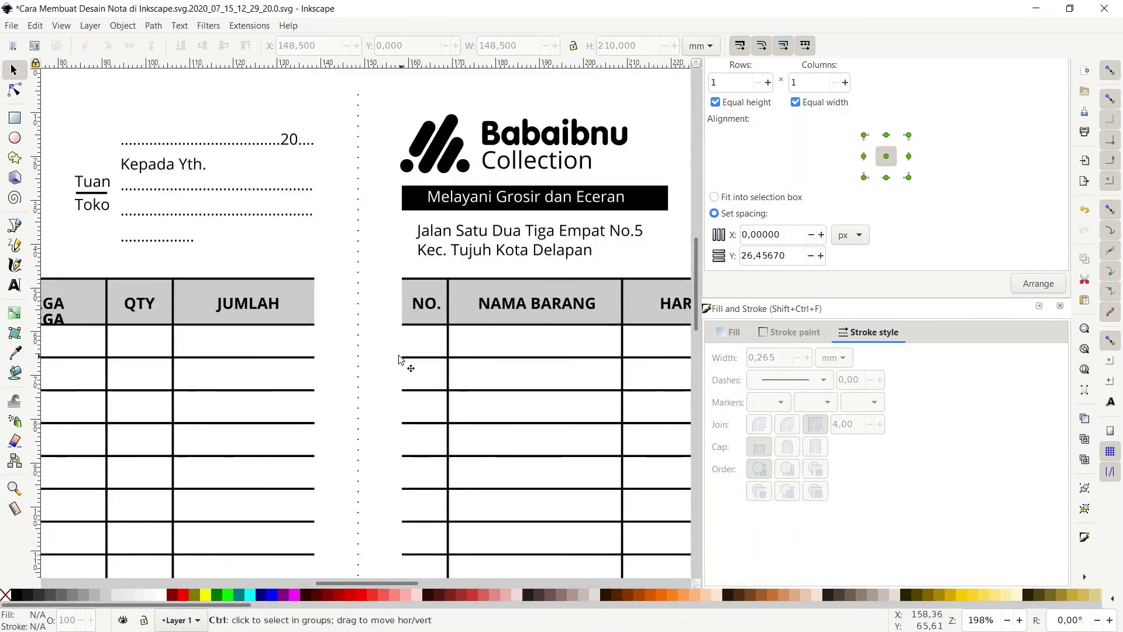
scroll(329, 345, "down", 3, "ctrl")
scroll(179, 227, "down", 3)
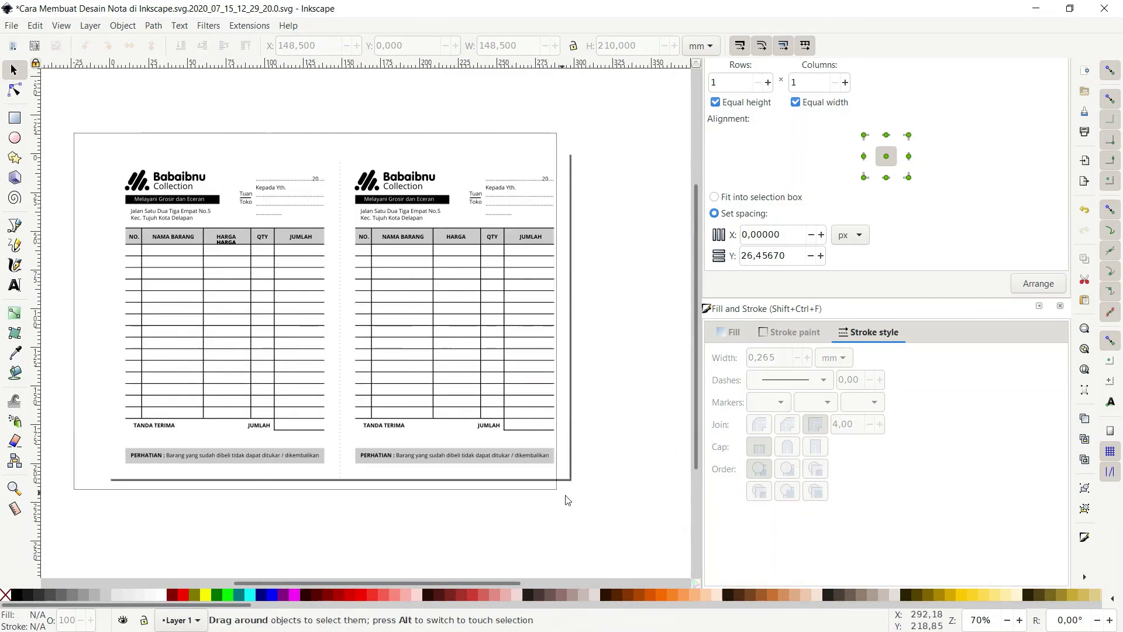
left_click_drag(75, 147, 618, 522)
scroll(166, 308, "up", 1, "ctrl")
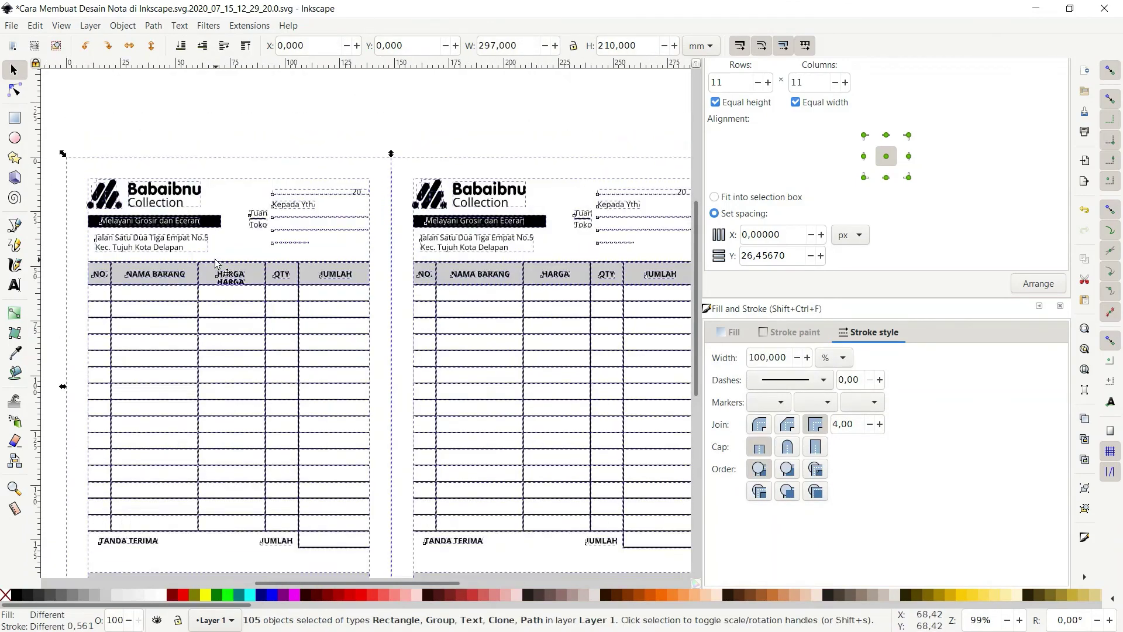
scroll(251, 168, "down", 1, "ctrl")
key("Escape")
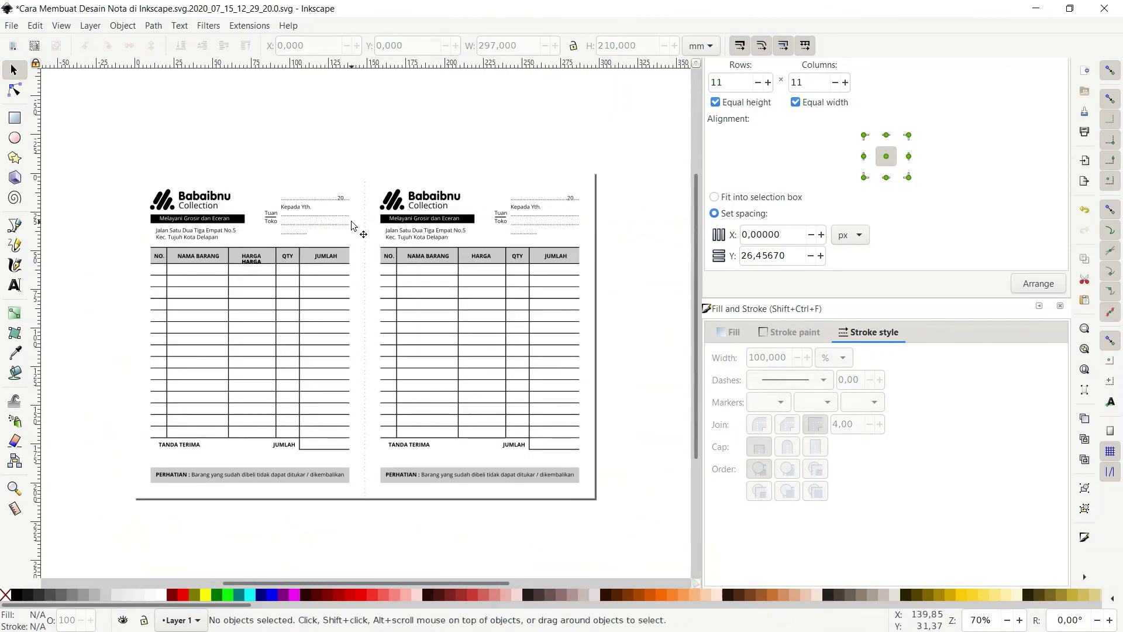
scroll(228, 256, "up", 1, "ctrl")
scroll(233, 231, "up", 1, "ctrl")
scroll(192, 216, "down", 2, "ctrl")
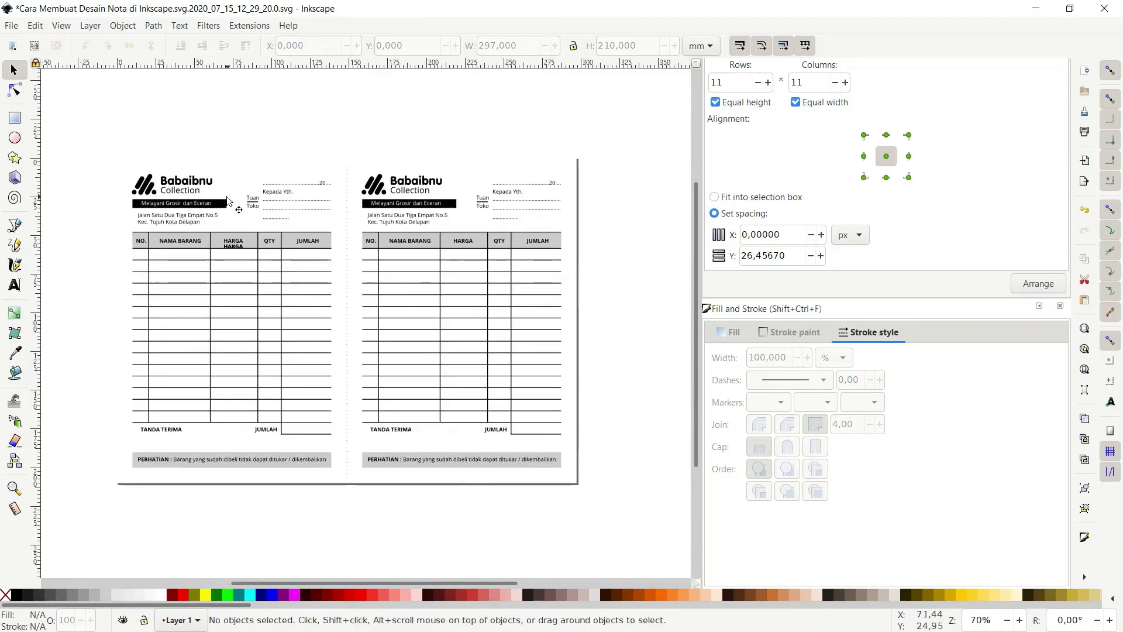
scroll(175, 214, "up", 1, "ctrl")
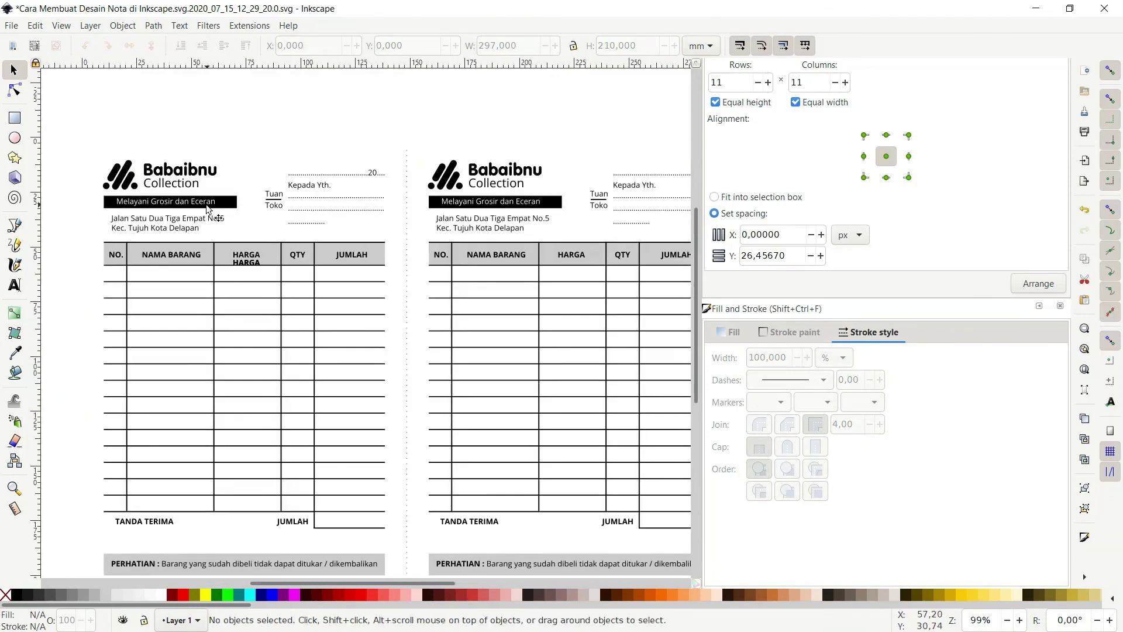
scroll(207, 208, "down", 1, "ctrl")
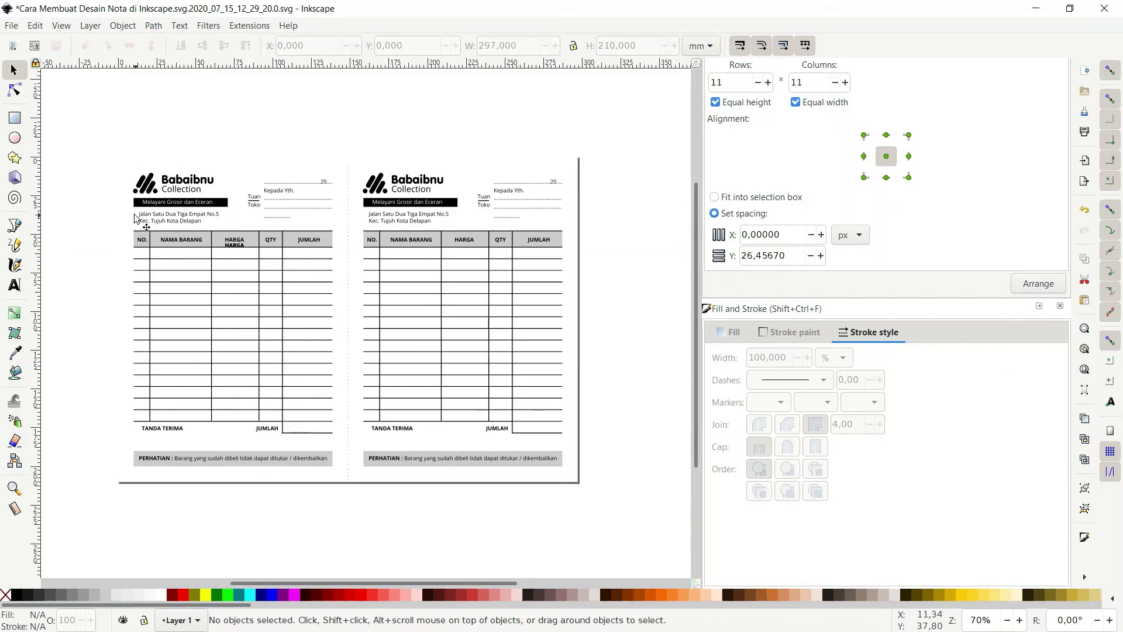
left_click_drag(114, 210, 358, 491)
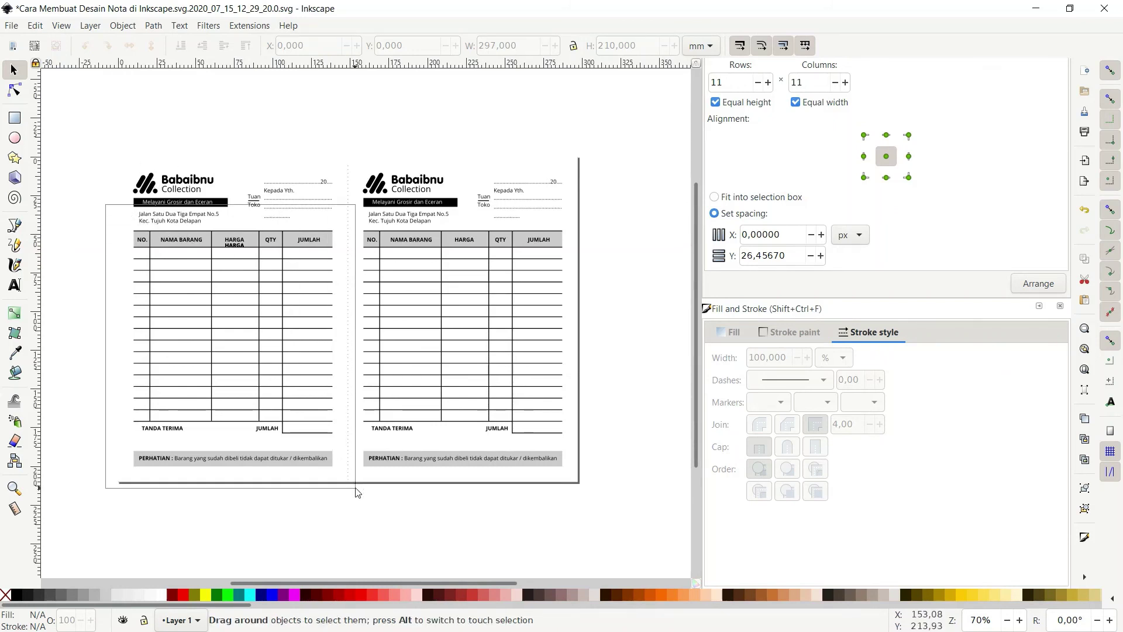
key("Delete")
left_click_drag(234, 130, 360, 278)
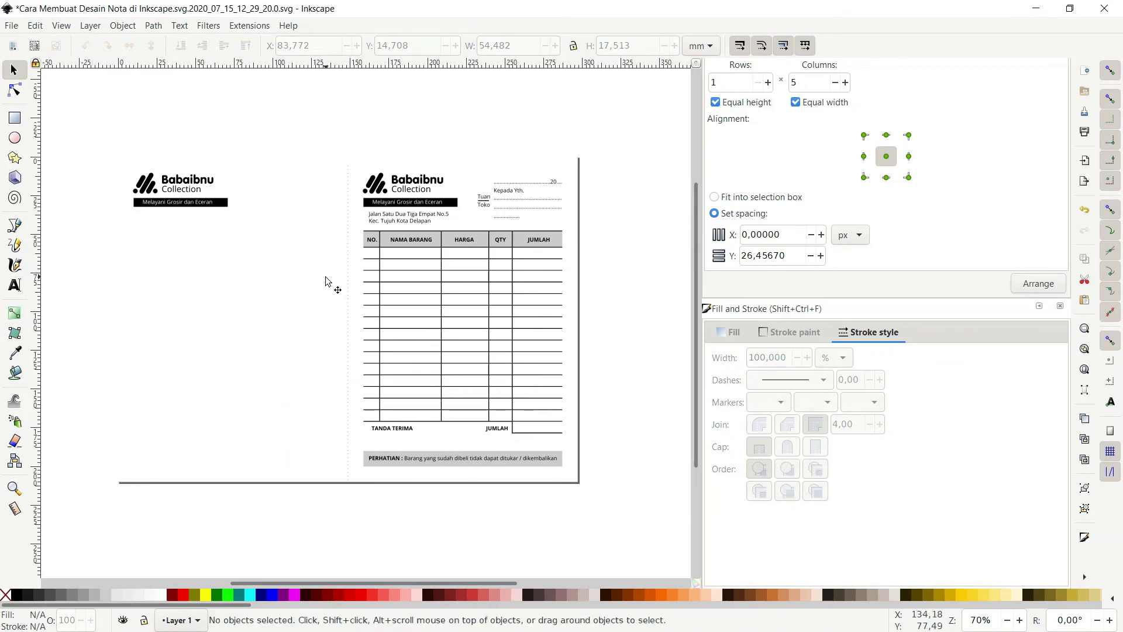
left_click_drag(319, 121, 466, 213)
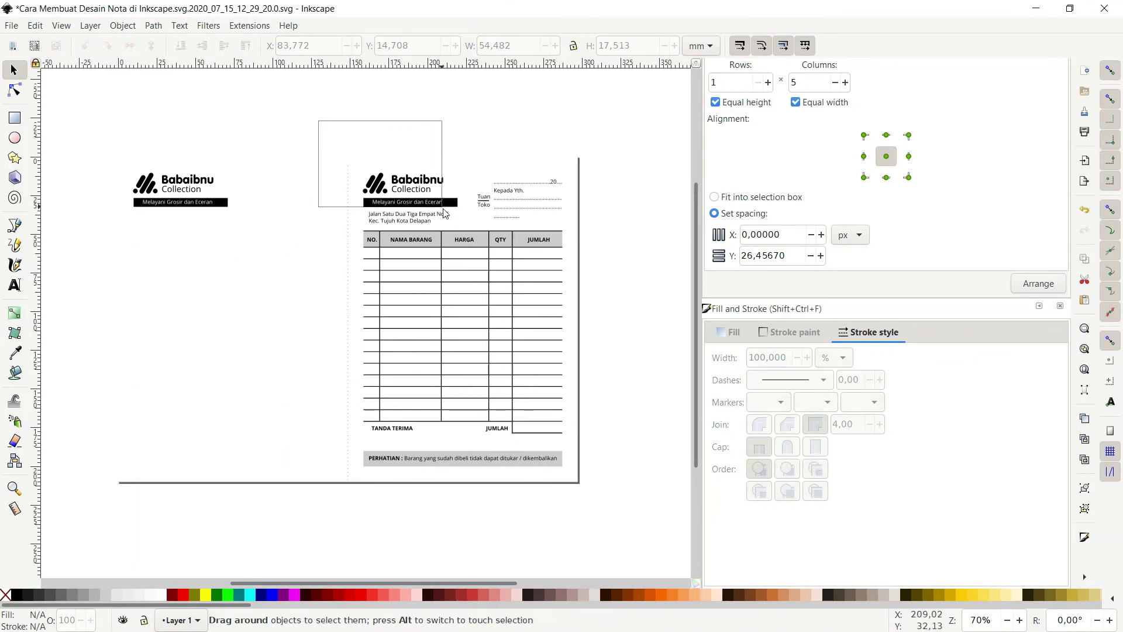
key("Delete")
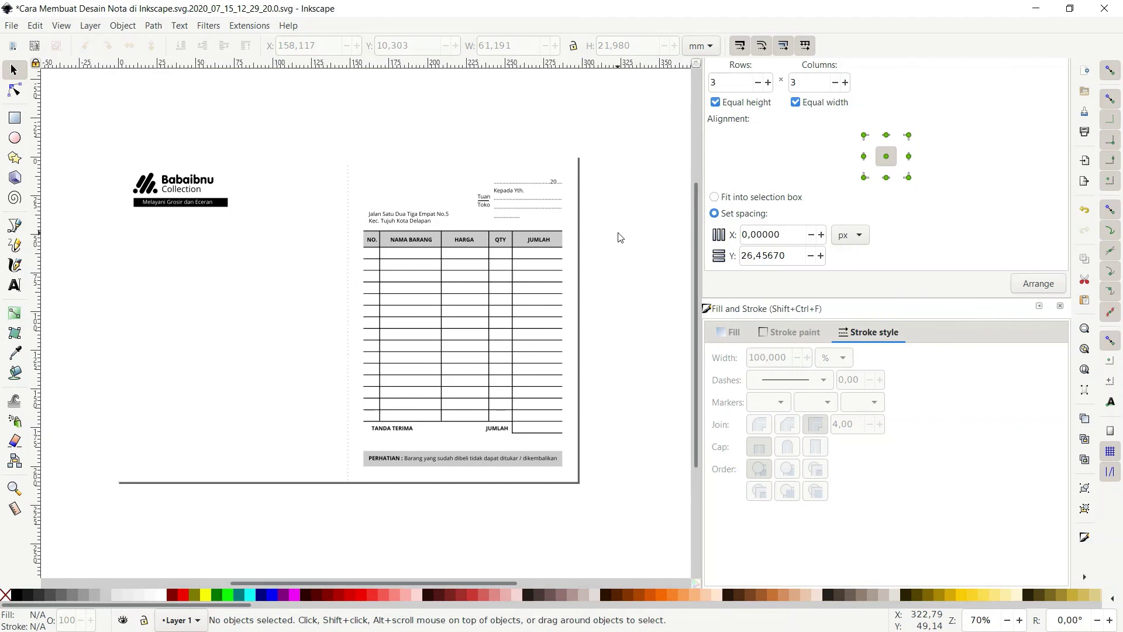
left_click_drag(100, 99, 351, 519)
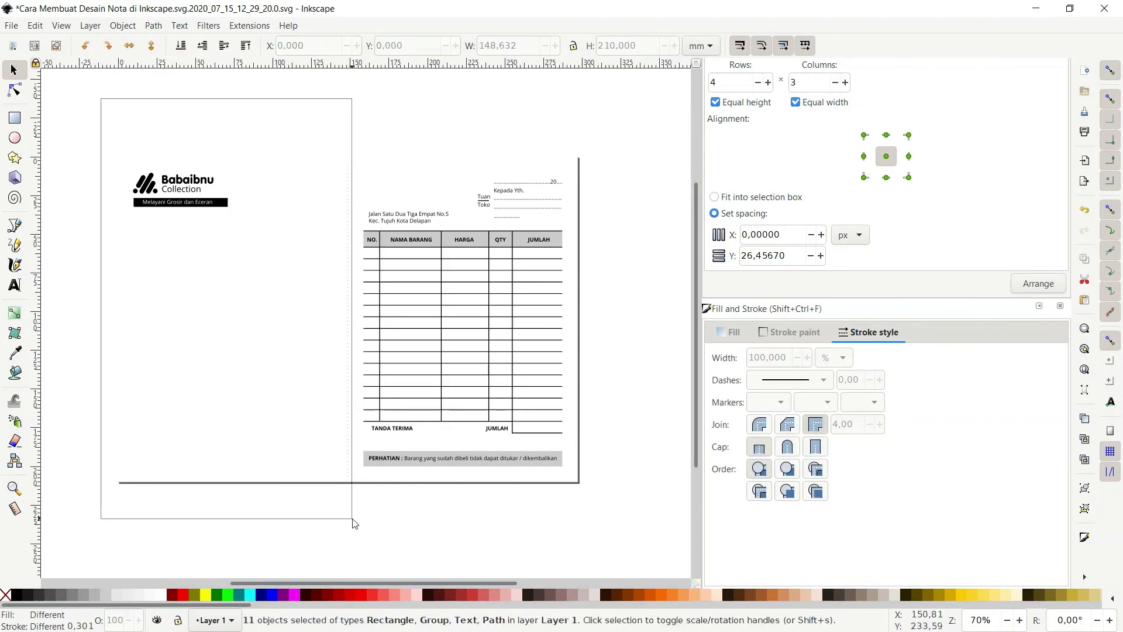
left_click(316, 122)
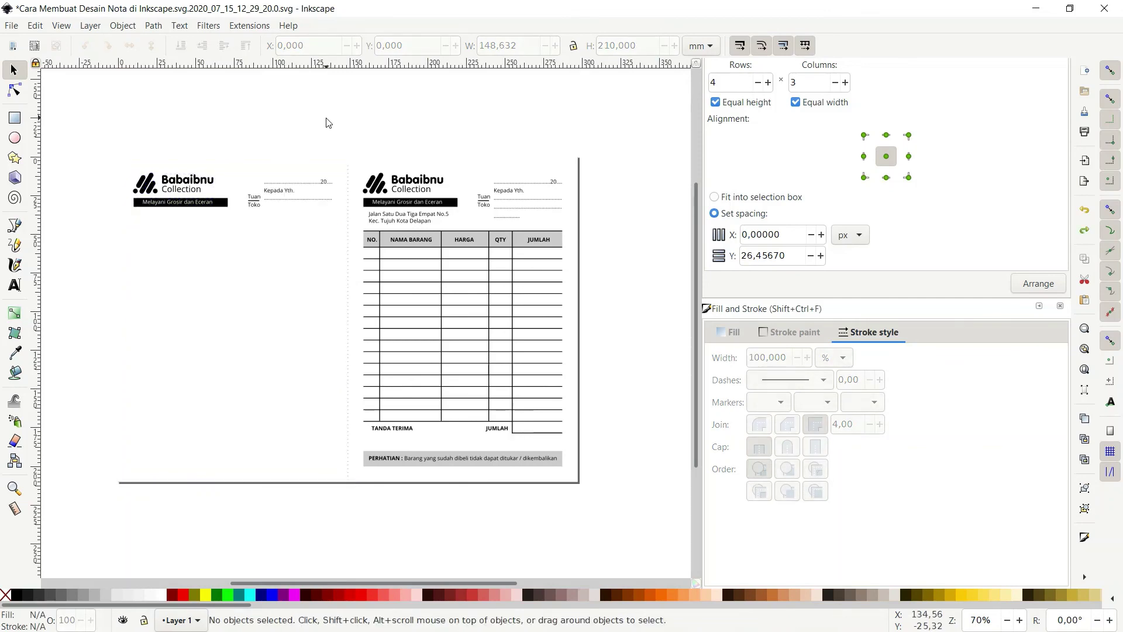
scroll(168, 261, "up", 1)
scroll(168, 264, "down", 2)
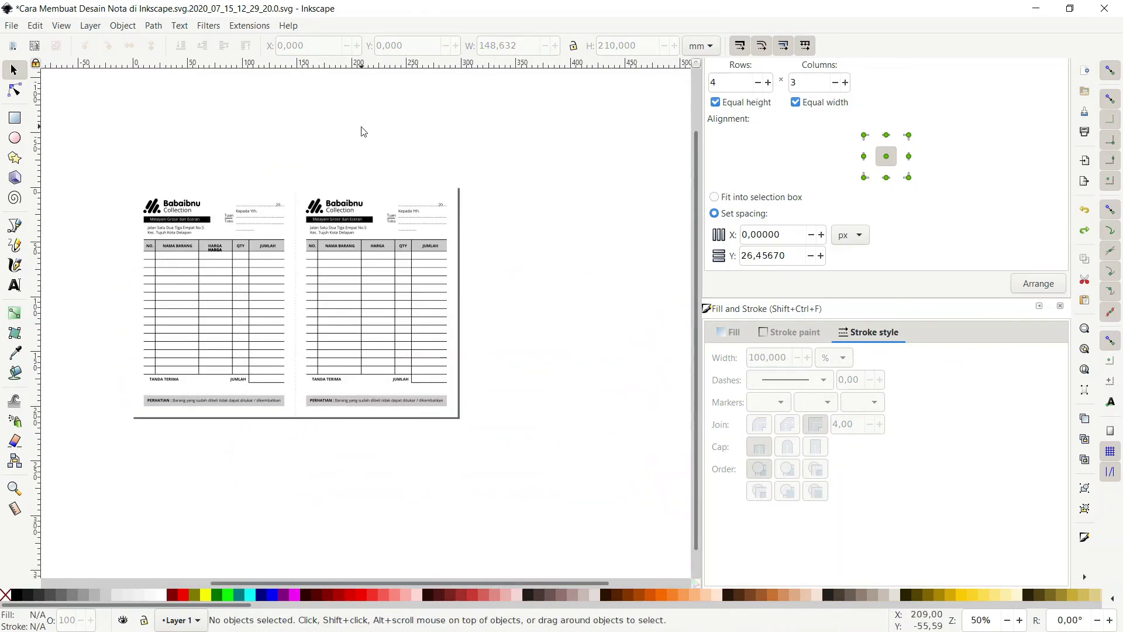
scroll(334, 253, "up", 1)
scroll(329, 271, "up", 2)
scroll(329, 271, "down", 2)
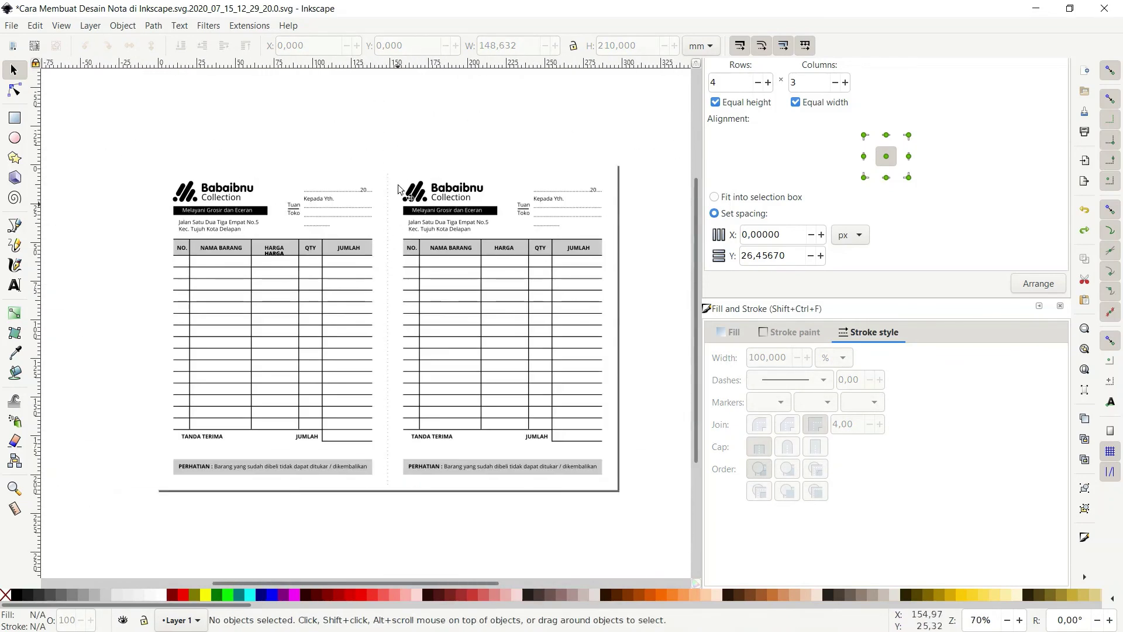
left_click(388, 192)
scroll(389, 143, "down", 1)
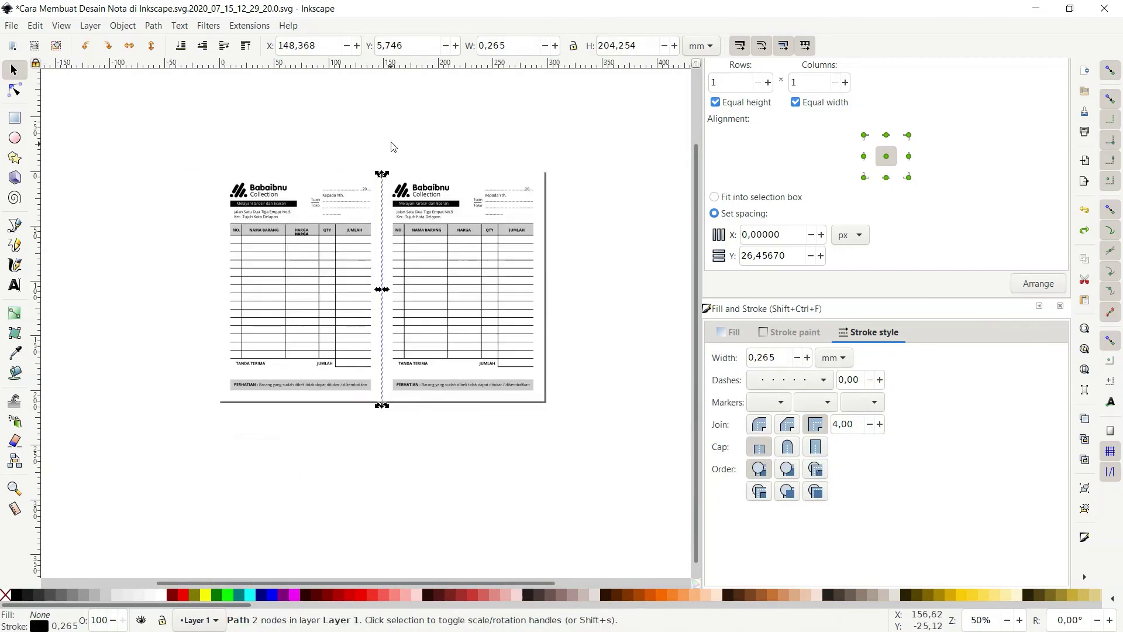
key("Escape")
left_click_drag(171, 113, 689, 493)
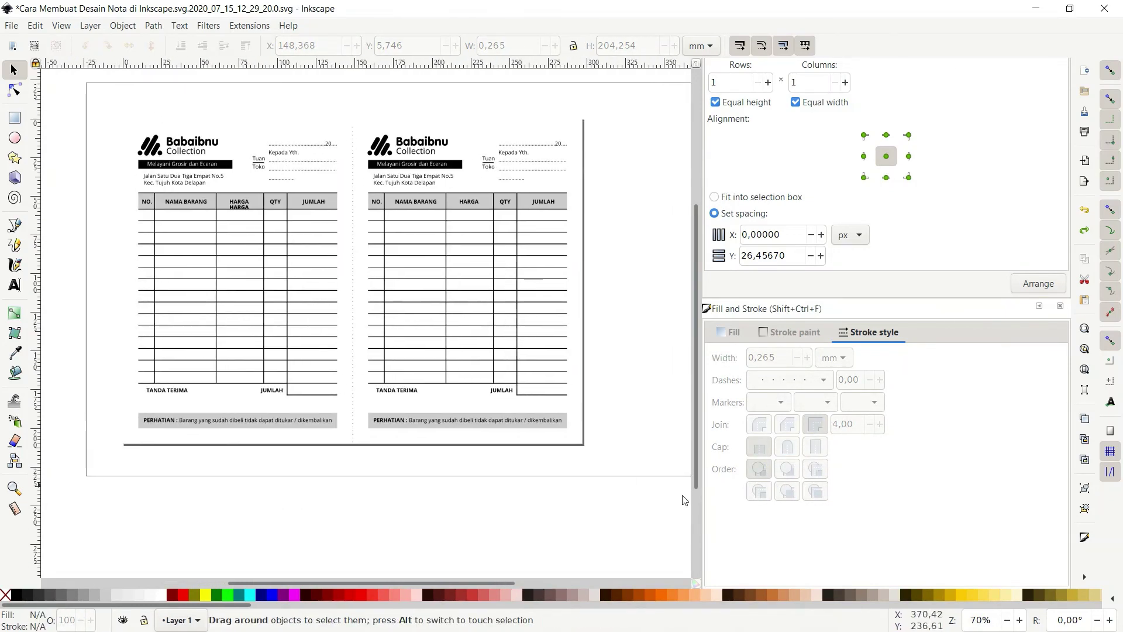
scroll(404, 308, "up", 4)
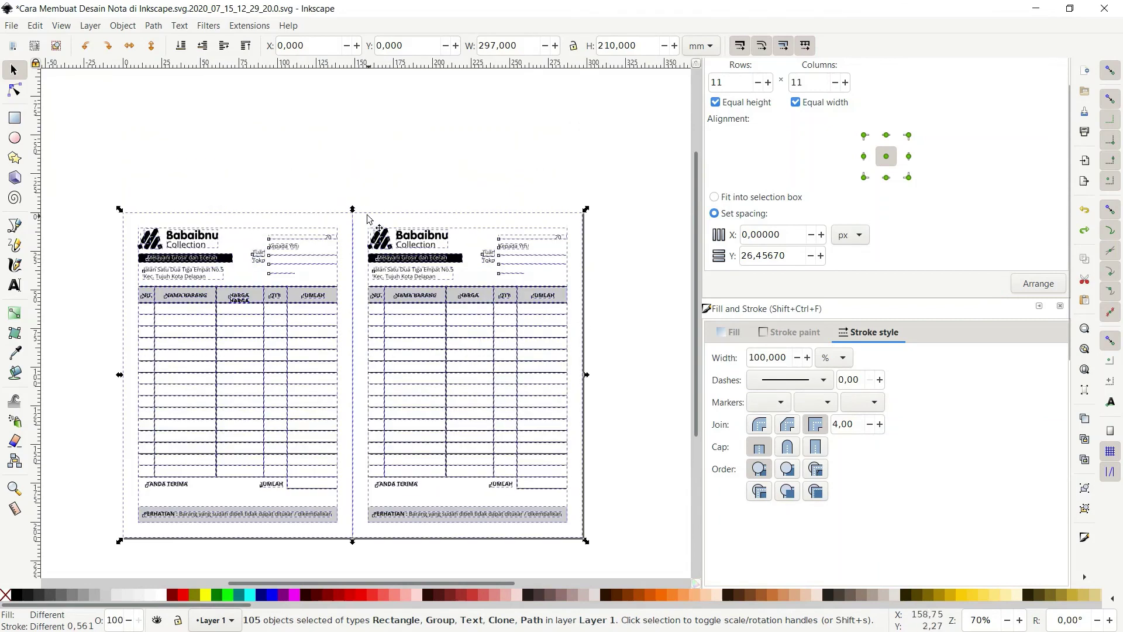
scroll(356, 219, "down", 2)
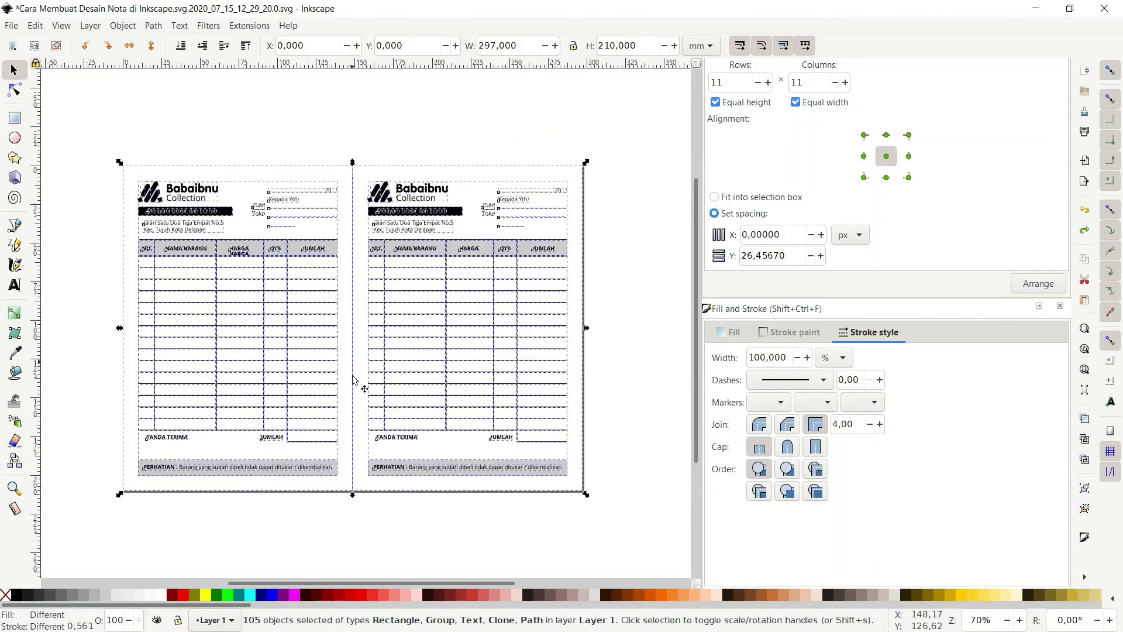
scroll(380, 485, "down", 2, "ctrl")
left_click(556, 371)
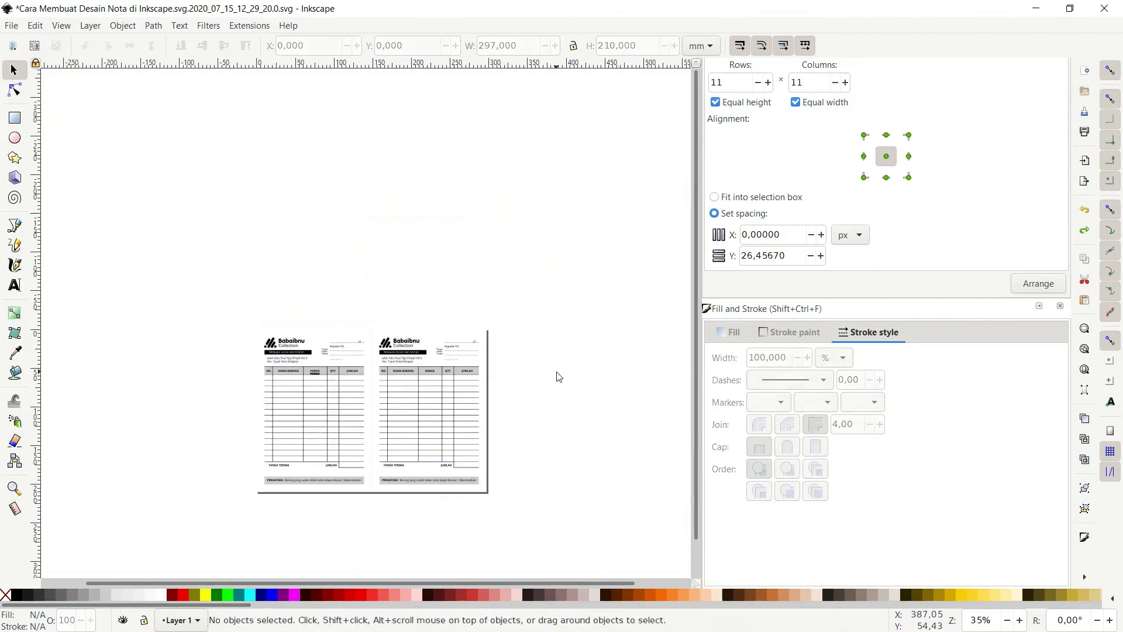
scroll(361, 375, "down", 2)
scroll(361, 375, "up", 2, "ctrl")
scroll(363, 376, "down", 4)
scroll(378, 329, "up", 2)
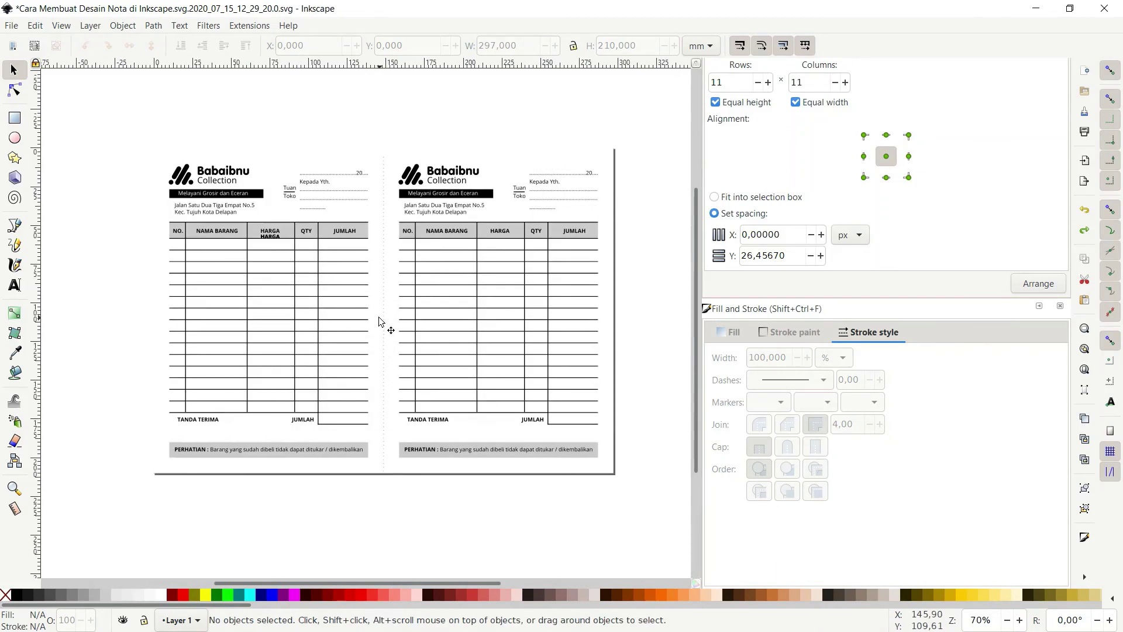
scroll(380, 321, "up", 1, "ctrl")
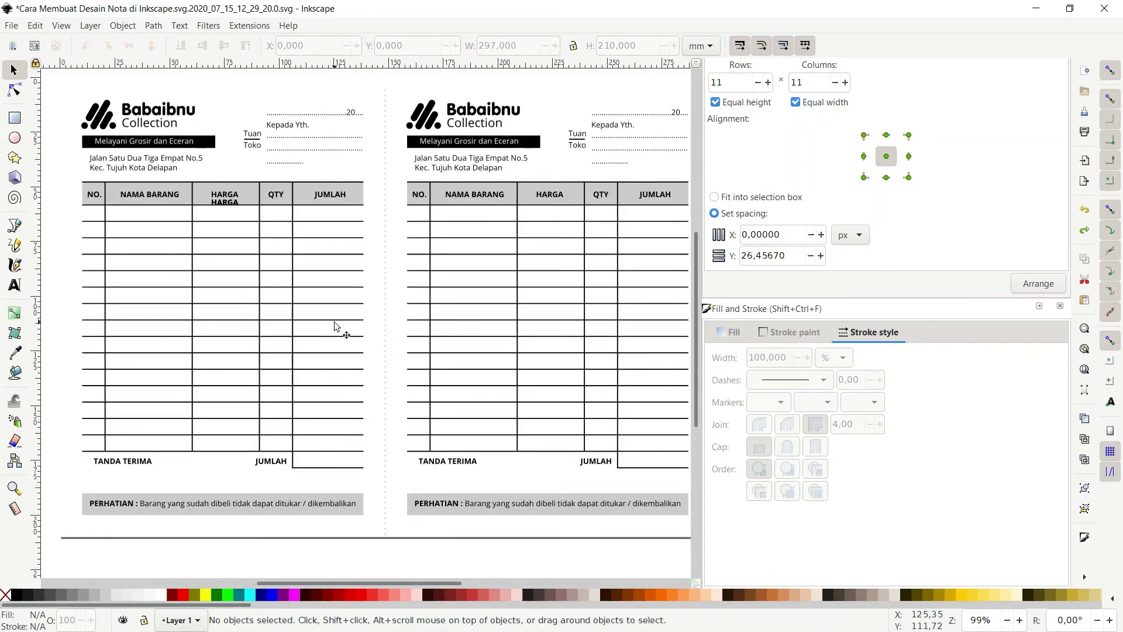
scroll(132, 242, "down", 1, "ctrl")
scroll(255, 236, "up", 2)
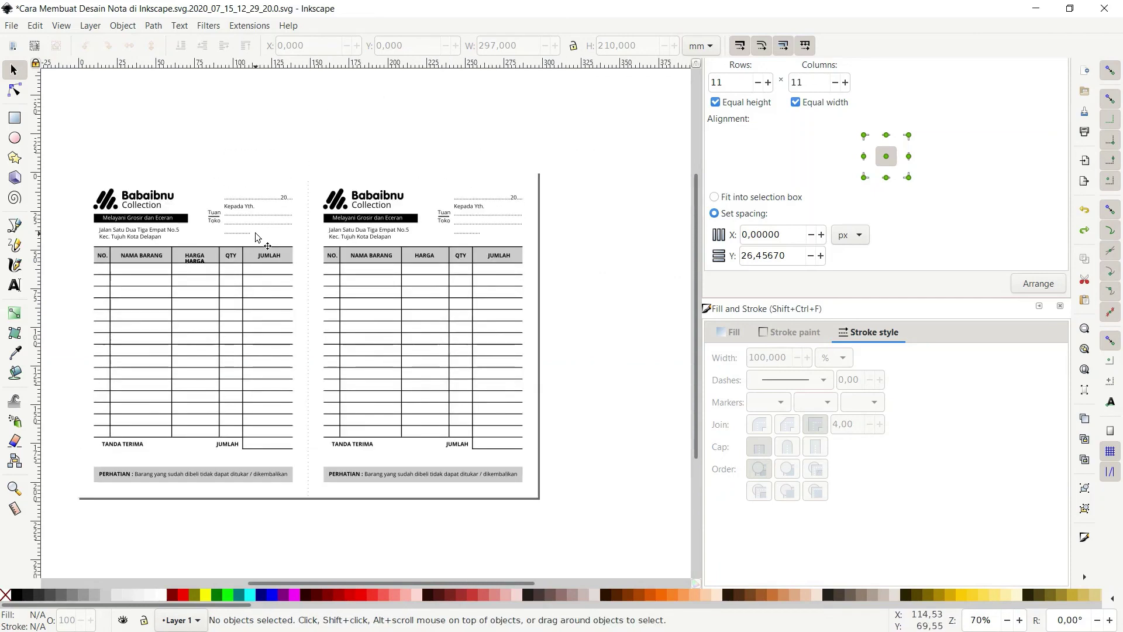